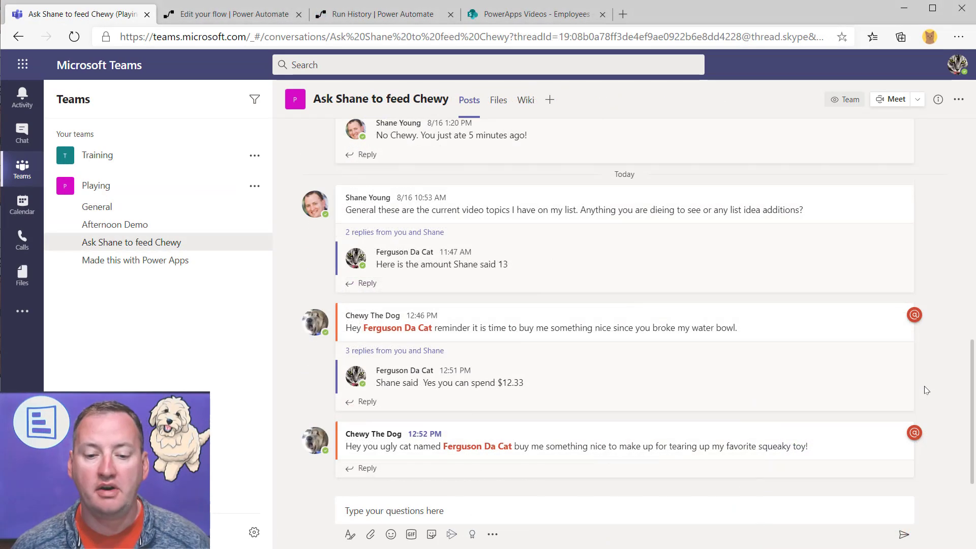
Run 'How much can I spend on Chewy?' on Chewy's 12:52 message and submit 30.50
{"action": "scroll", "coordinate": [925, 389], "scroll_direction": "down", "scroll_amount": 1}
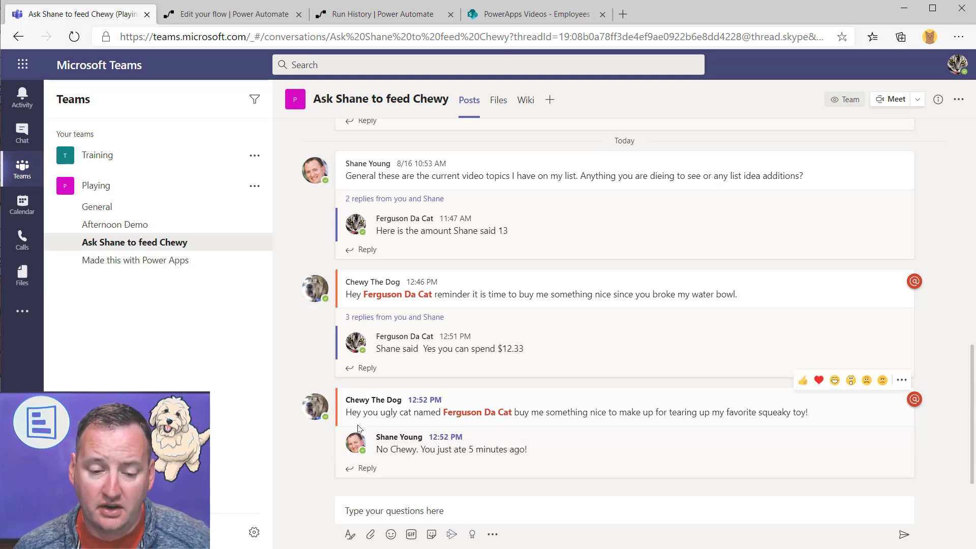
{"action": "mouse_move", "coordinate": [510, 417]}
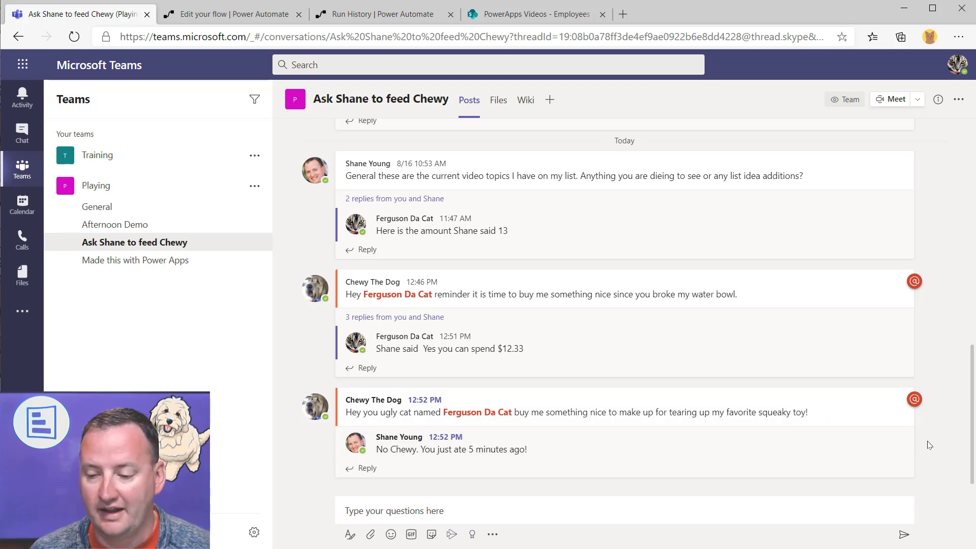
{"action": "mouse_move", "coordinate": [907, 404]}
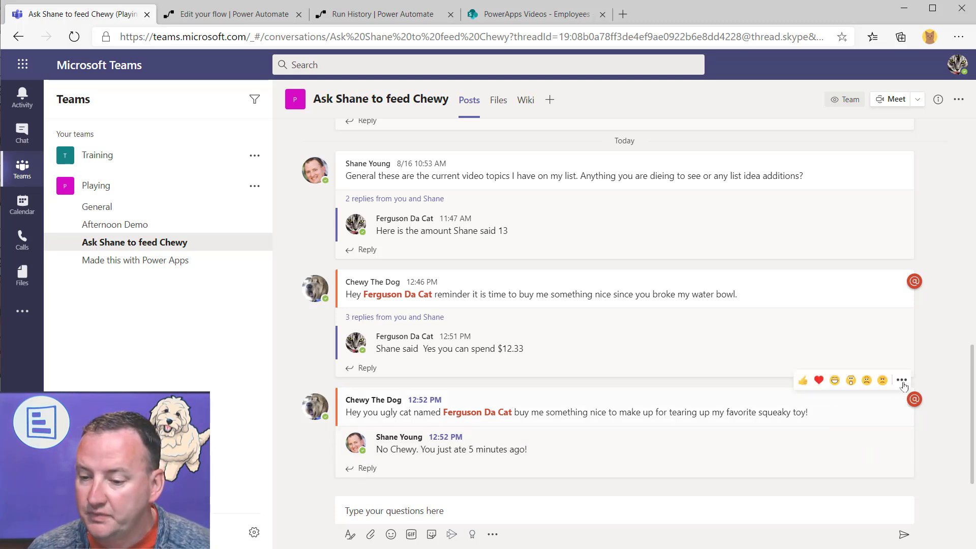
{"action": "left_click", "coordinate": [902, 382]}
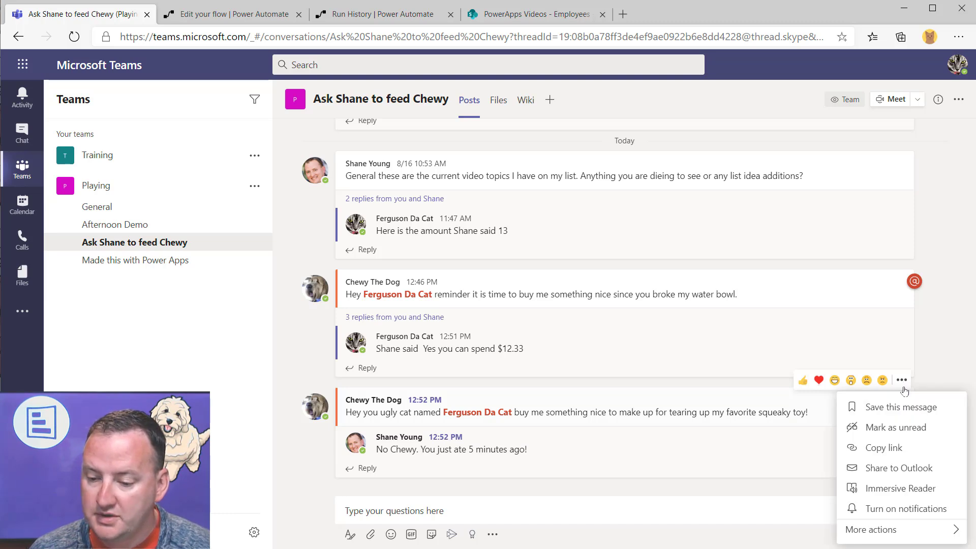
{"action": "mouse_move", "coordinate": [875, 533]}
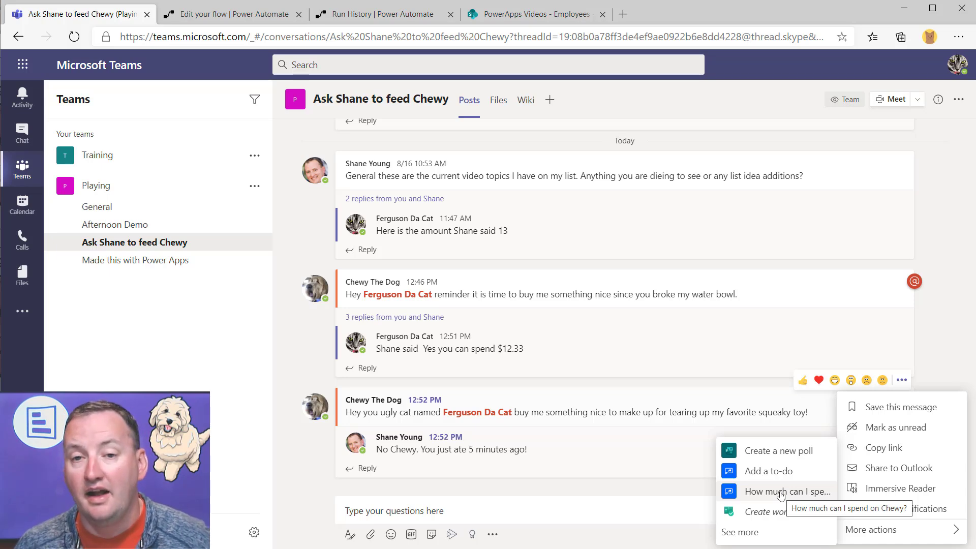
{"action": "left_click", "coordinate": [781, 492]}
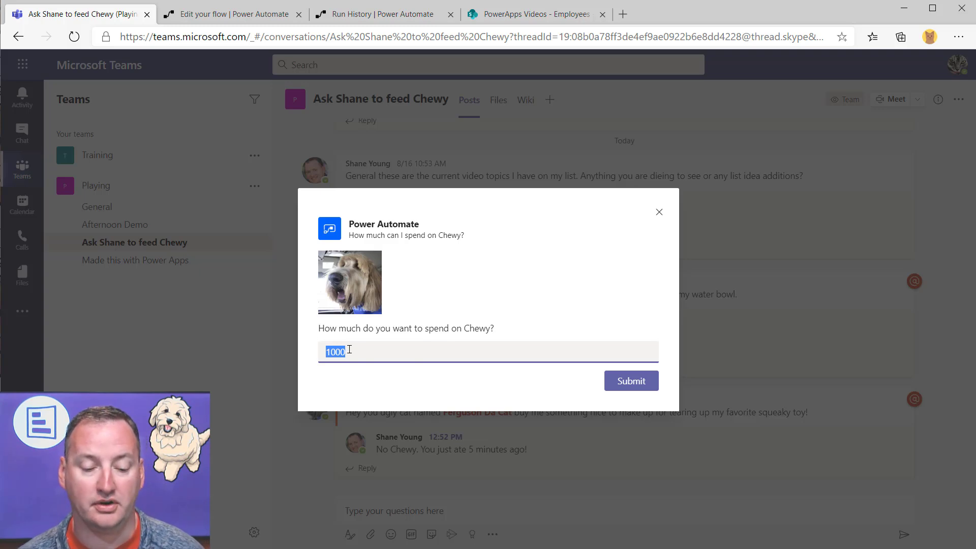
{"action": "type", "text": "30.50"}
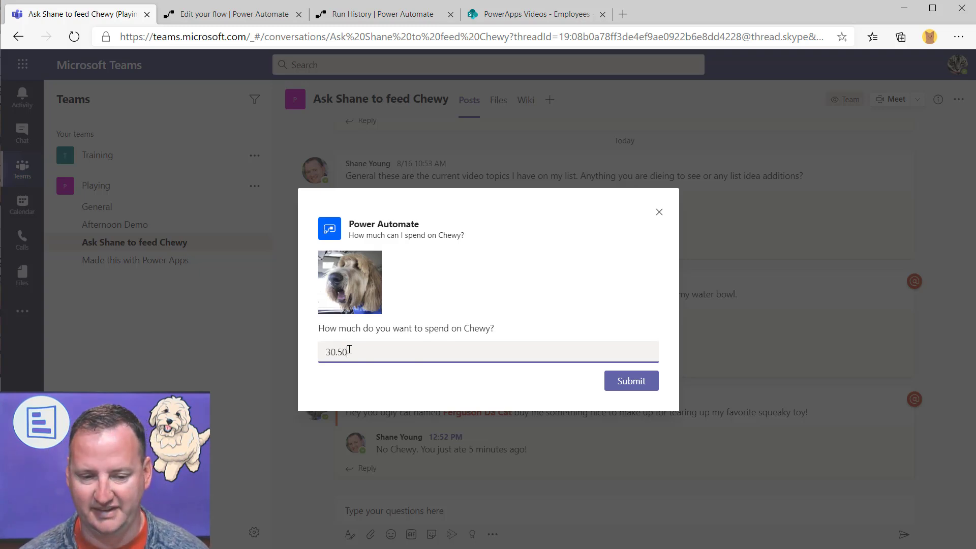
{"action": "left_click", "coordinate": [639, 383]}
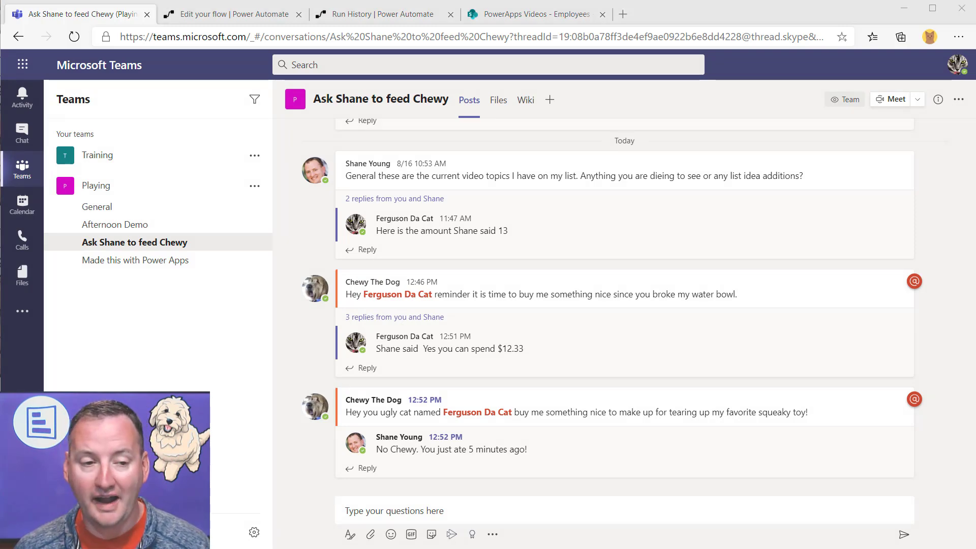
{"action": "key", "text": "alt+Tab"}
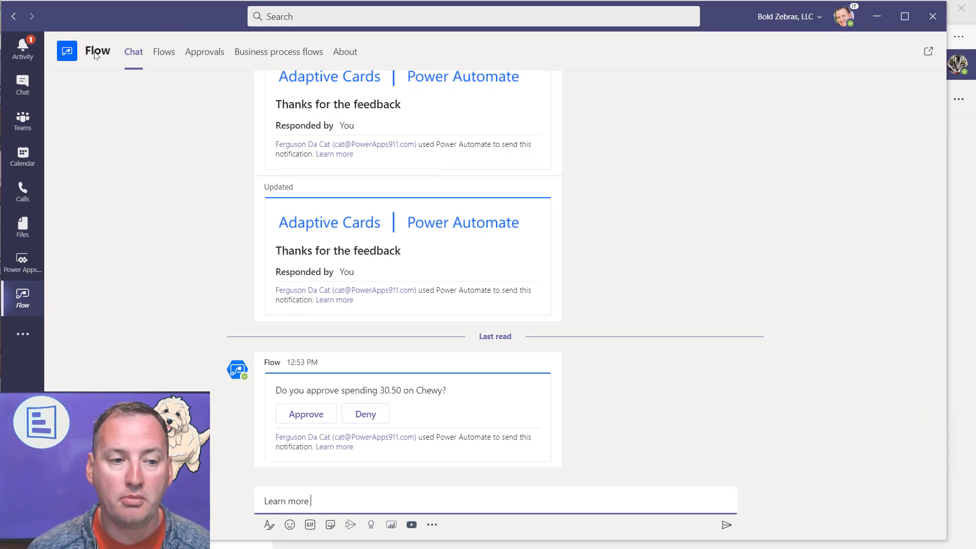
Approve the 30.50 spending request from the Flow chat in the Teams desktop app
{"action": "left_click", "coordinate": [23, 88]}
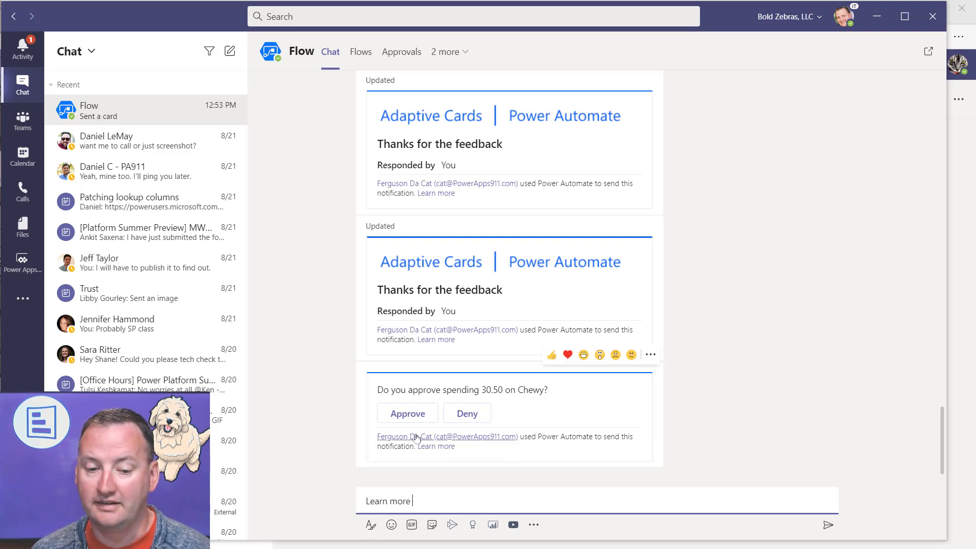
{"action": "left_click", "coordinate": [420, 423]}
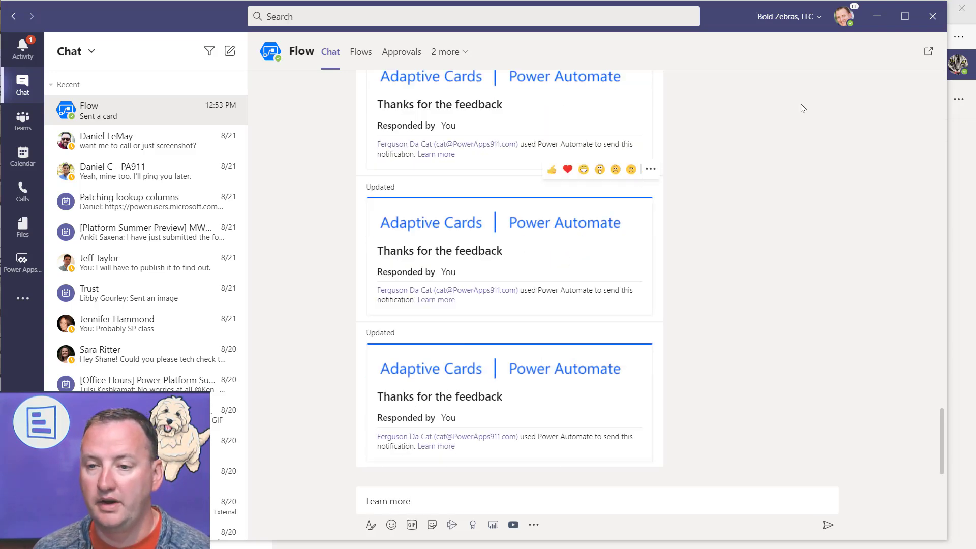
{"action": "left_click", "coordinate": [877, 18]}
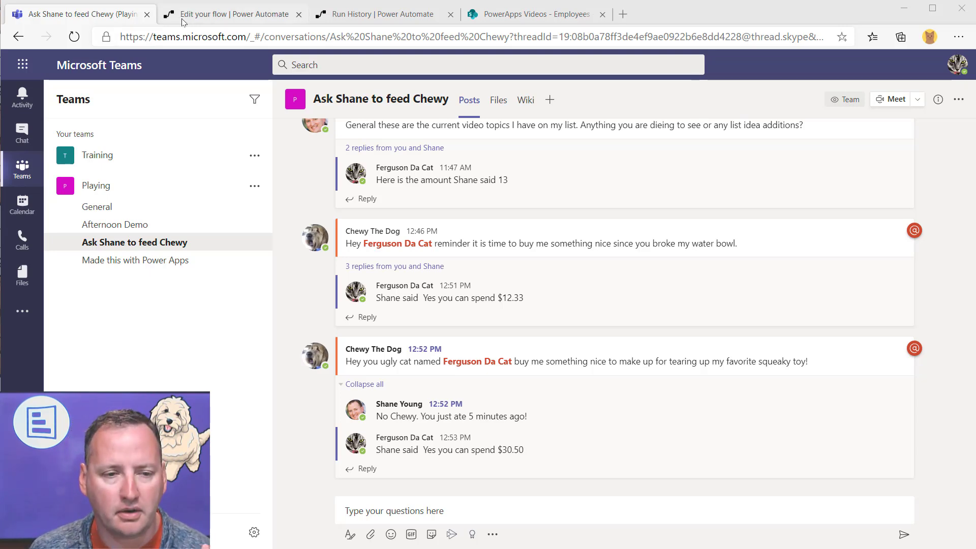
Check Power Automate's My flows list, then go back to the Chewy channel in Teams
{"action": "left_click", "coordinate": [214, 15]}
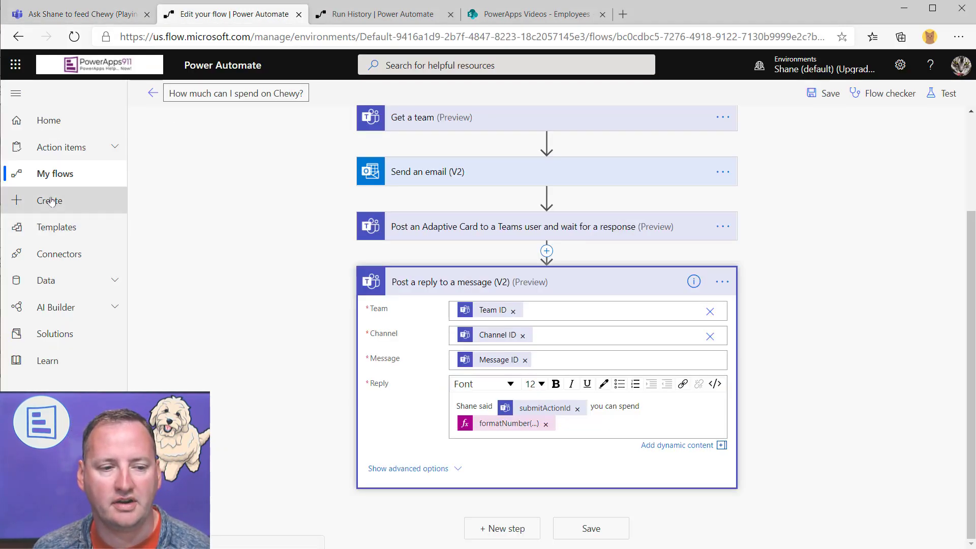
{"action": "left_click", "coordinate": [53, 175]}
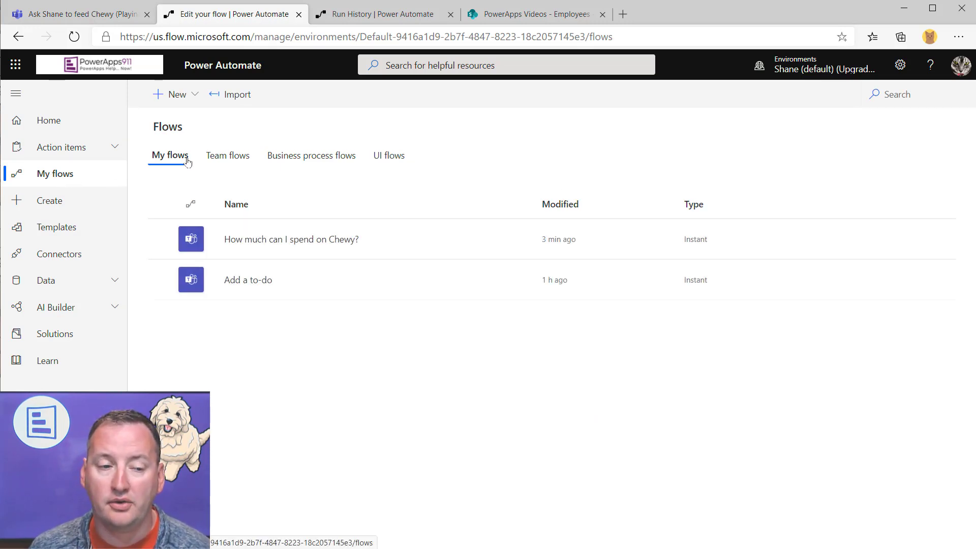
{"action": "left_click", "coordinate": [82, 14]}
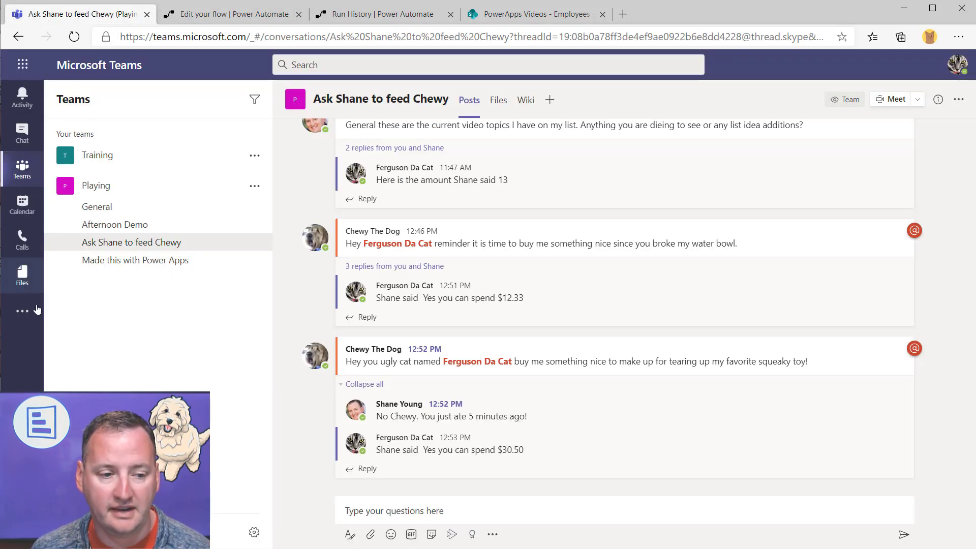
Find the Flow app by searching 'flow', add it to Teams, and view its Flows tab
{"action": "left_click", "coordinate": [22, 311]}
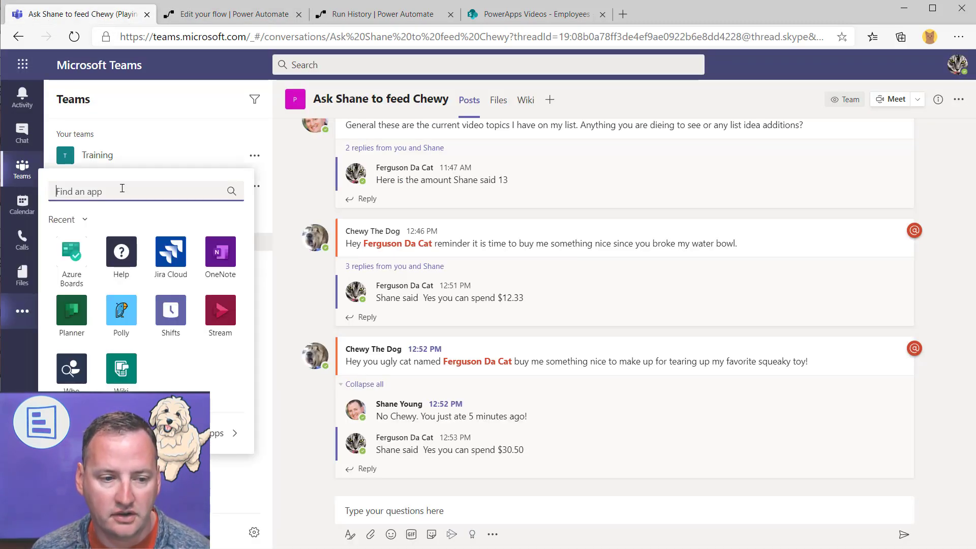
{"action": "type", "text": "flow"}
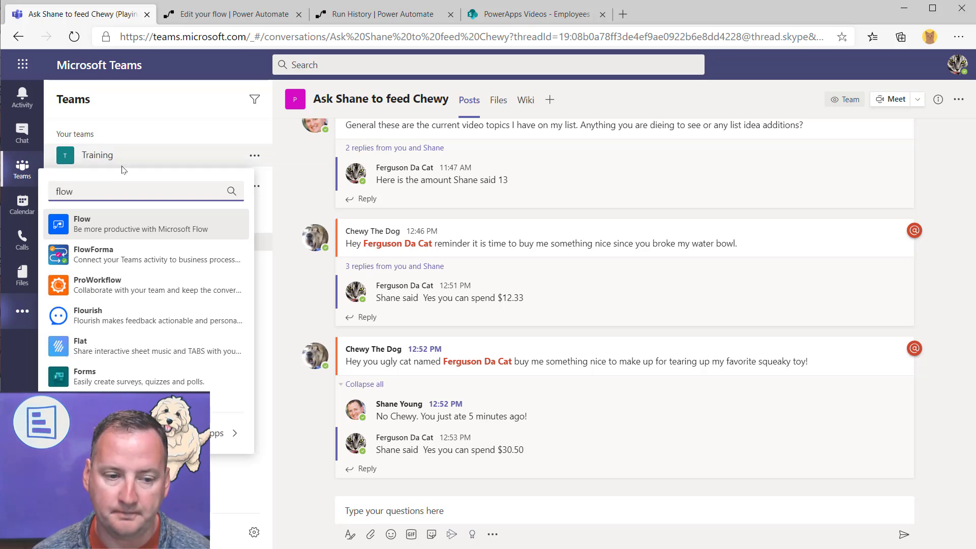
{"action": "left_click", "coordinate": [120, 228]}
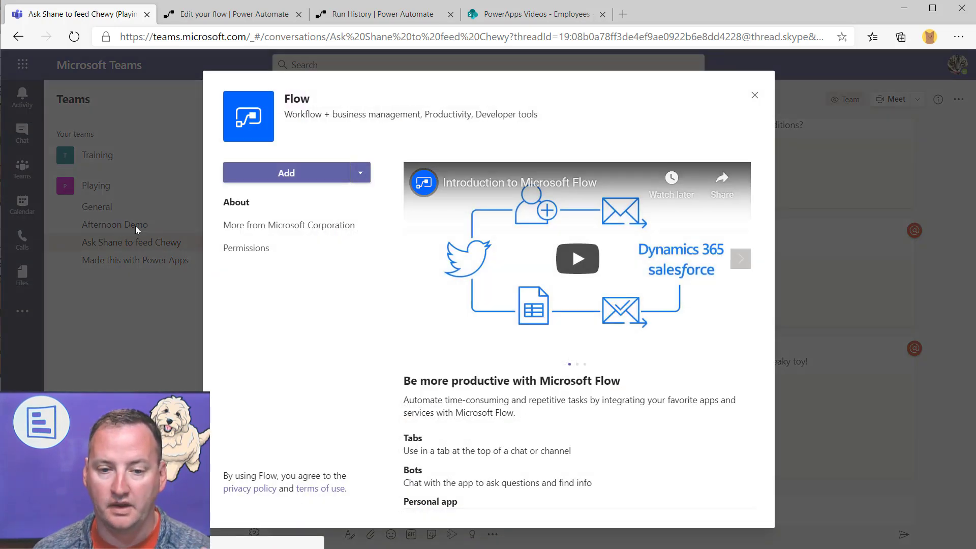
{"action": "left_click", "coordinate": [295, 172]}
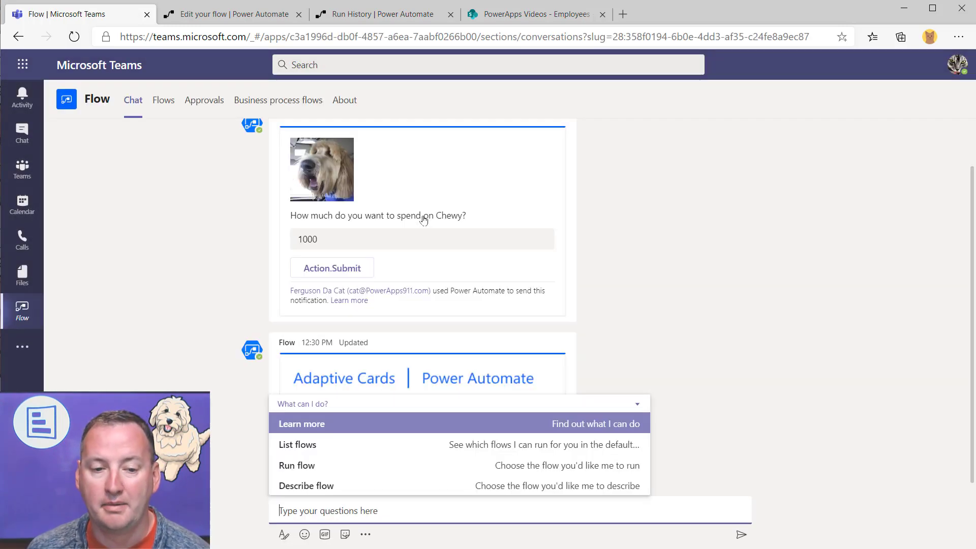
{"action": "left_click", "coordinate": [164, 100]}
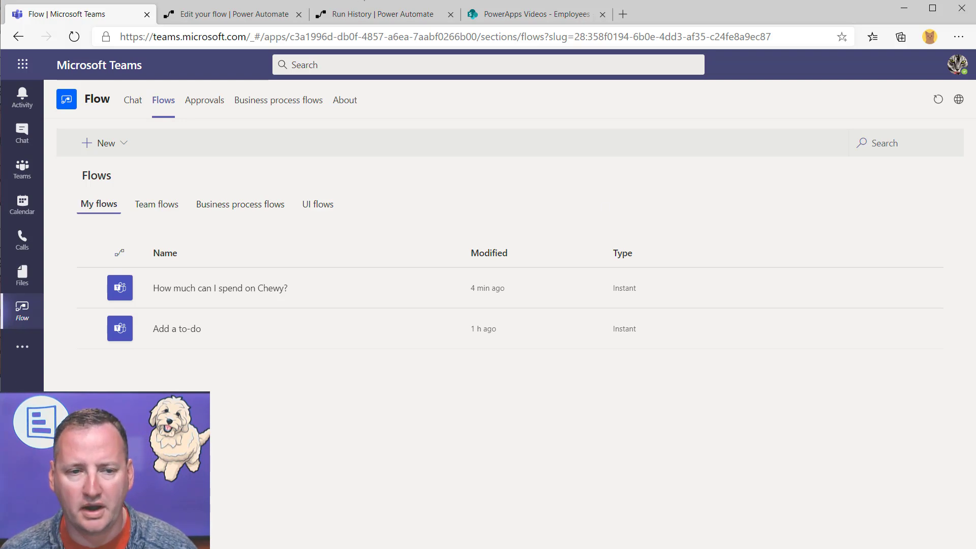
{"action": "left_click", "coordinate": [254, 19]}
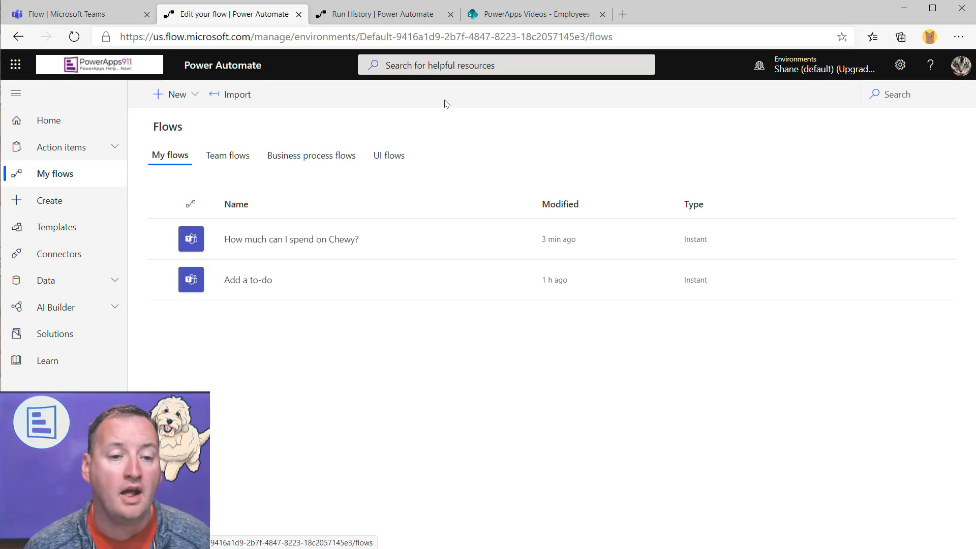
Create an instant flow from blank, skipping the name, and list the Microsoft Teams triggers
{"action": "left_click", "coordinate": [194, 97]}
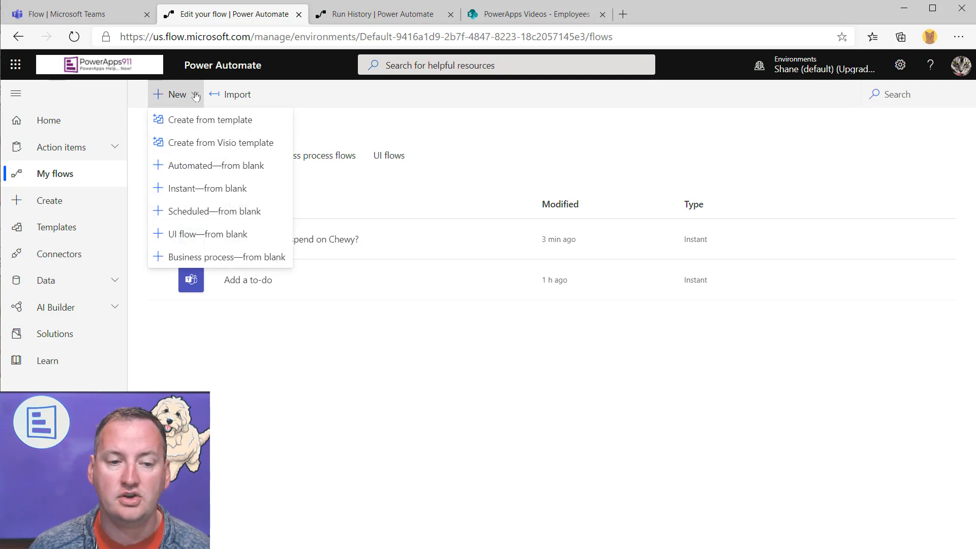
{"action": "left_click", "coordinate": [210, 190]}
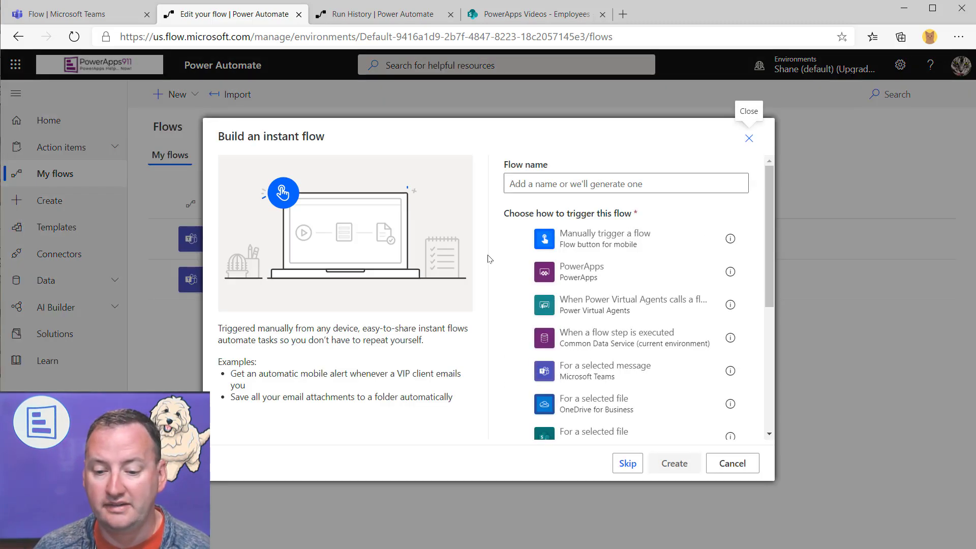
{"action": "left_click", "coordinate": [628, 464]}
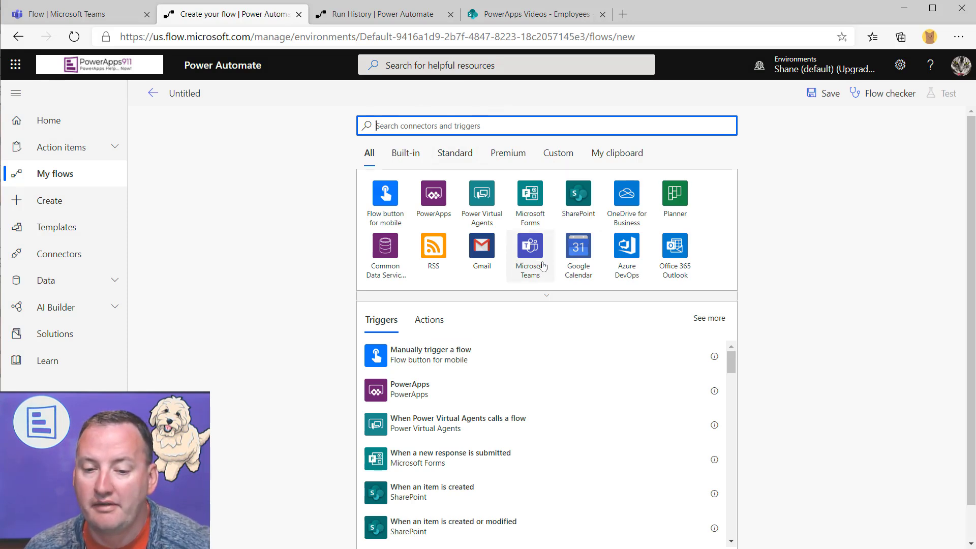
{"action": "left_click", "coordinate": [543, 267]}
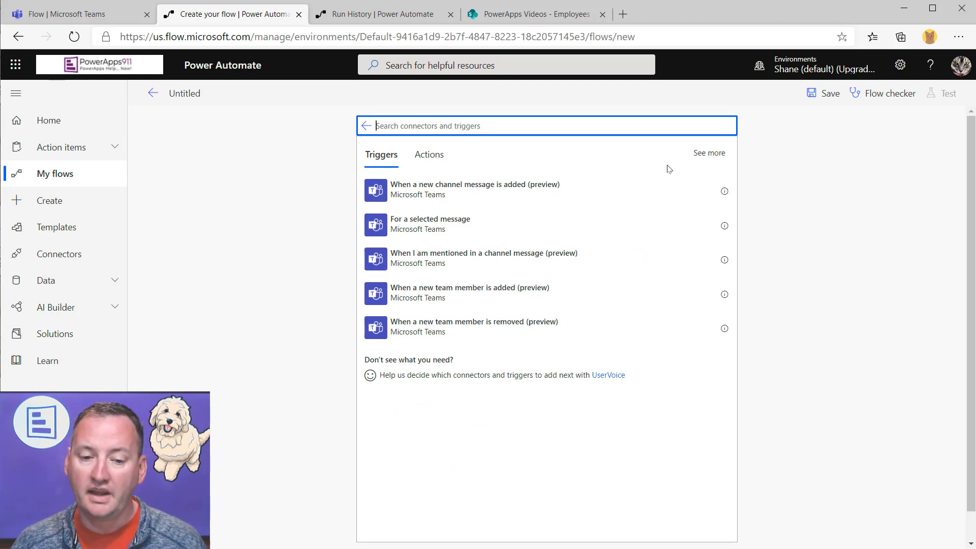
{"action": "left_click", "coordinate": [709, 153]}
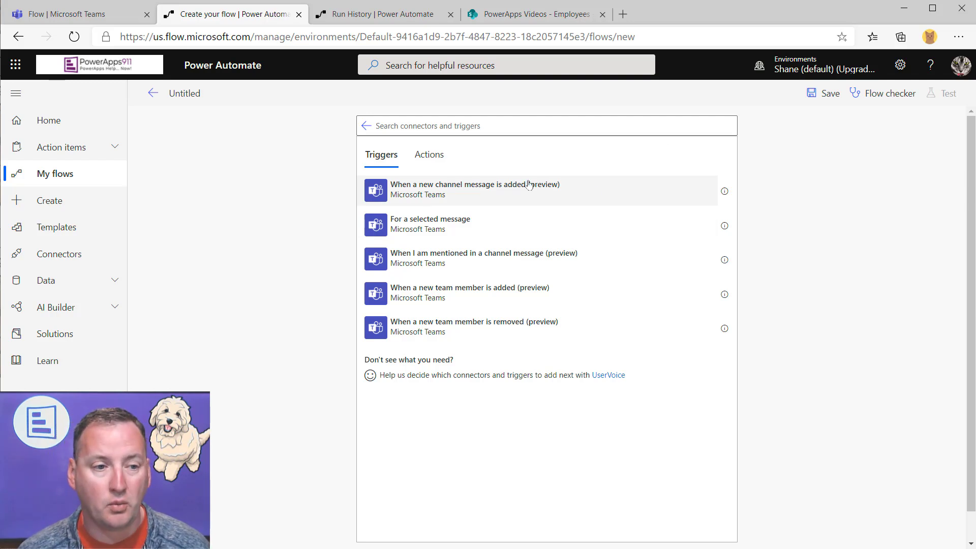
{"action": "left_click", "coordinate": [87, 15]}
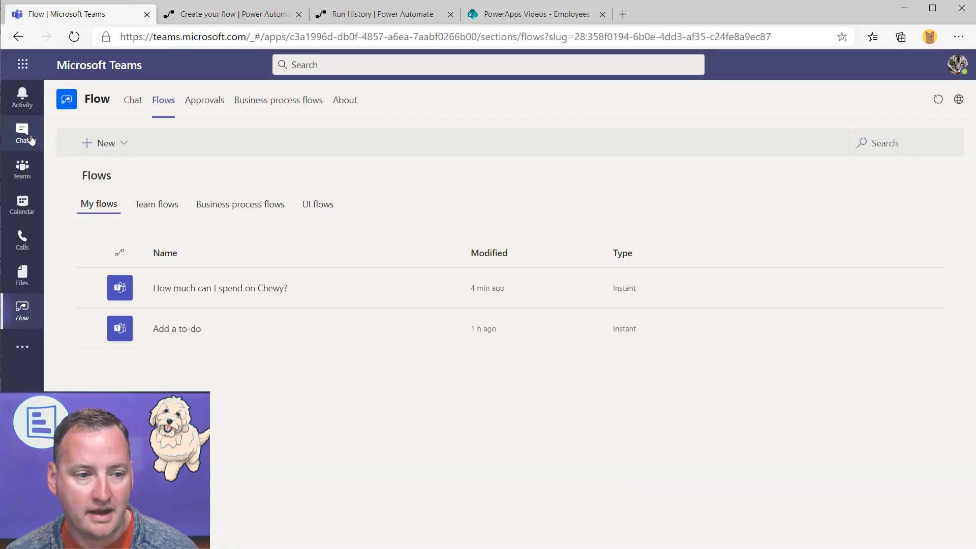
Return to the Ask Shane to feed Chewy channel, glancing at the new flow's trigger picker
{"action": "left_click", "coordinate": [22, 169]}
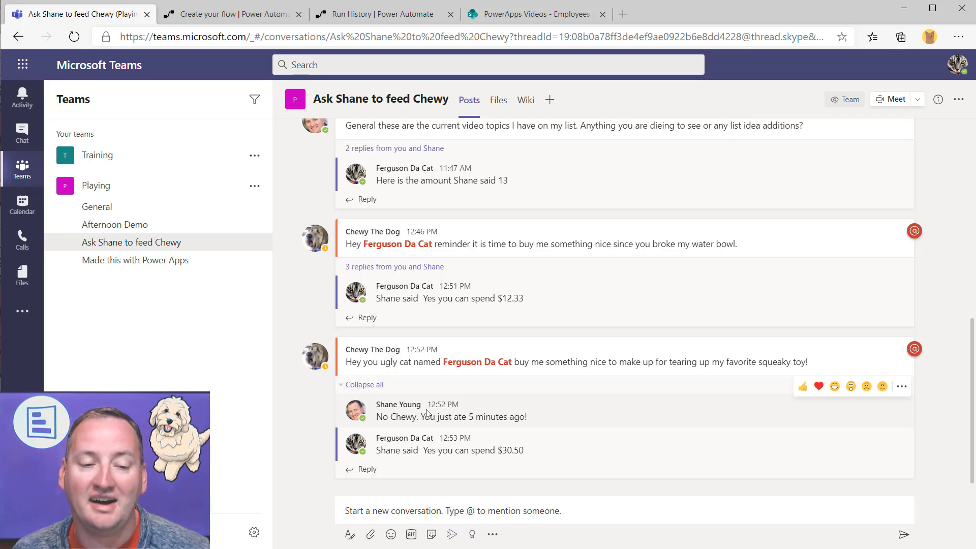
{"action": "left_click", "coordinate": [224, 15]}
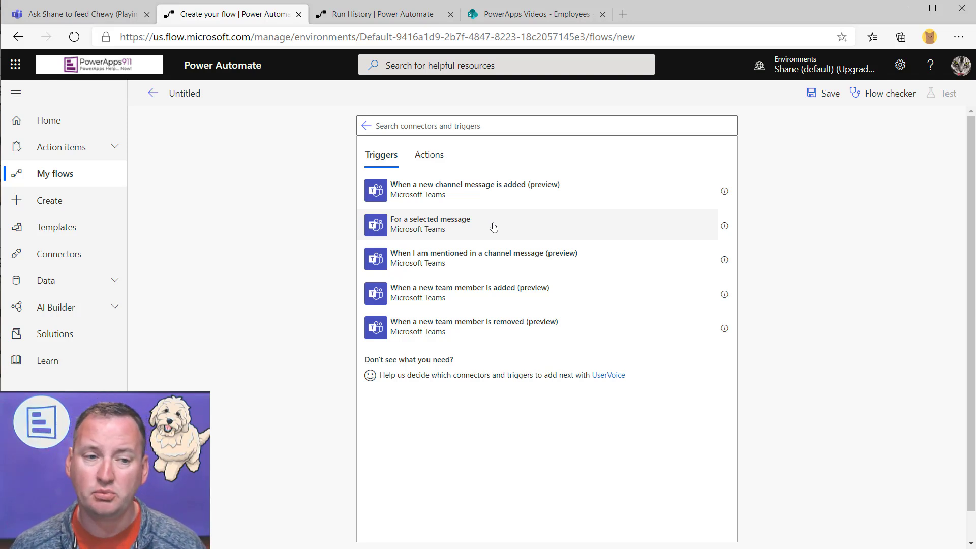
{"action": "left_click", "coordinate": [76, 13]}
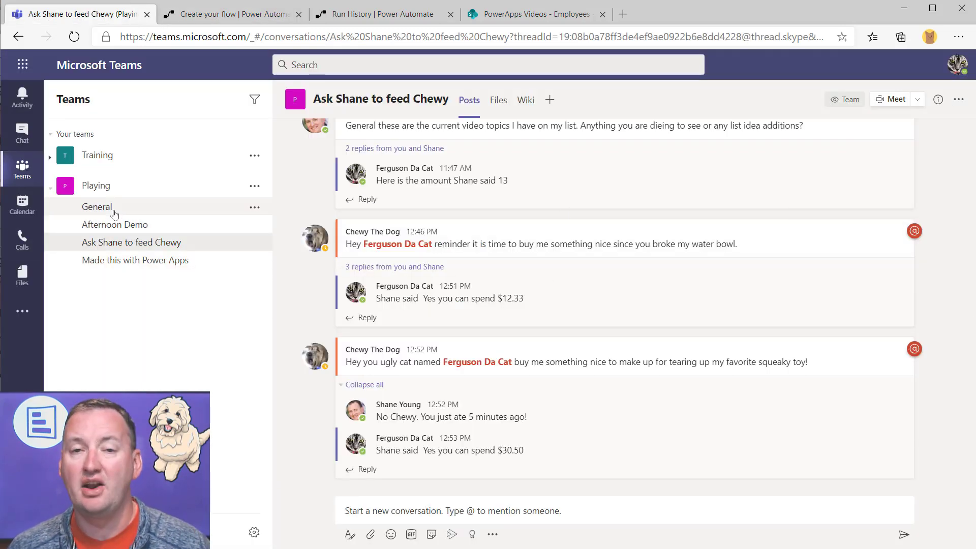
Open the General channel and inspect a post's More options actions menu
{"action": "left_click", "coordinate": [97, 207]}
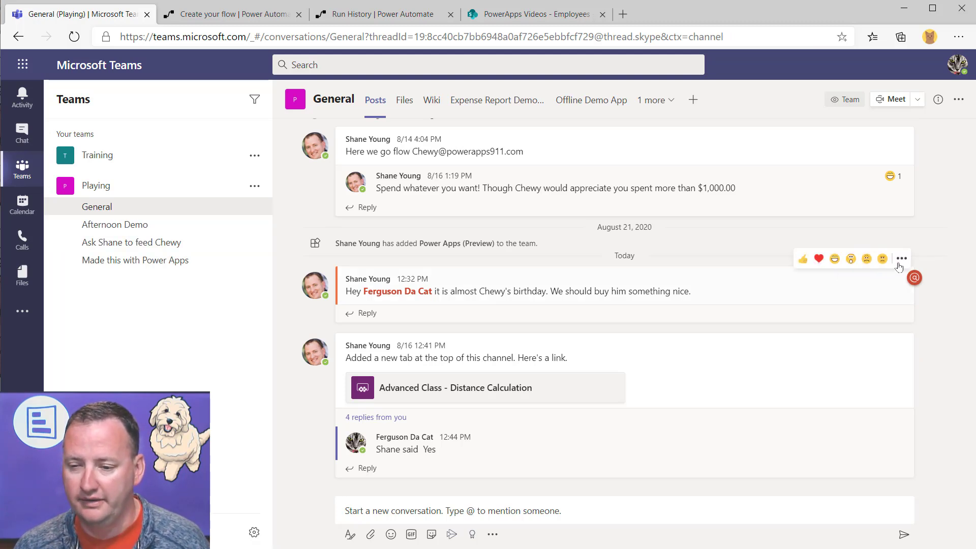
{"action": "left_click", "coordinate": [900, 260]}
{"action": "mouse_move", "coordinate": [885, 414]}
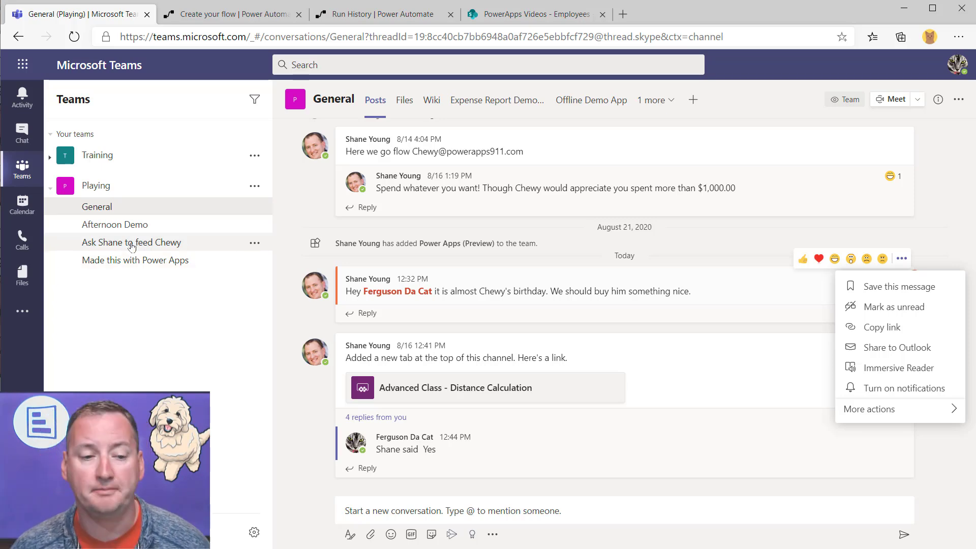
{"action": "left_click", "coordinate": [256, 14]}
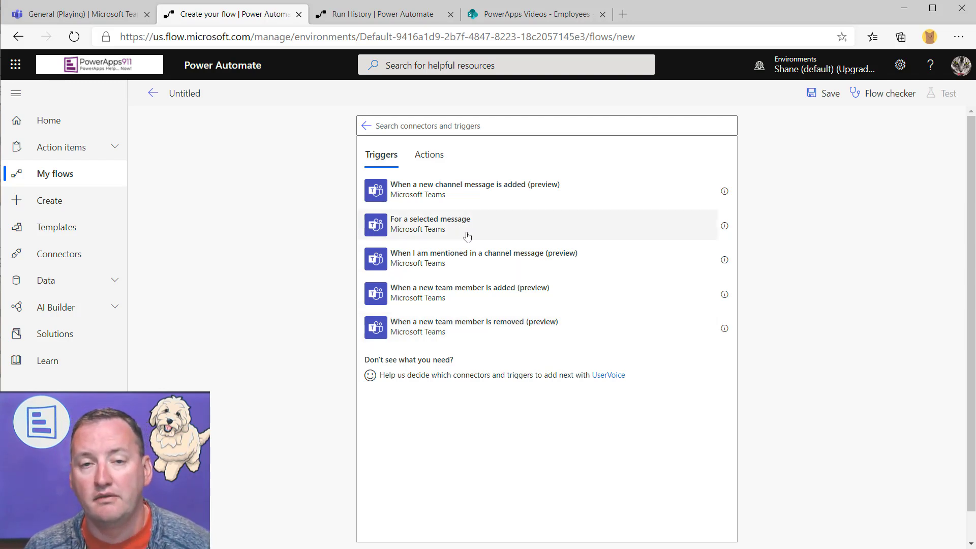
Add 'For a selected message' as the new flow's Microsoft Teams trigger
{"action": "left_click", "coordinate": [505, 230]}
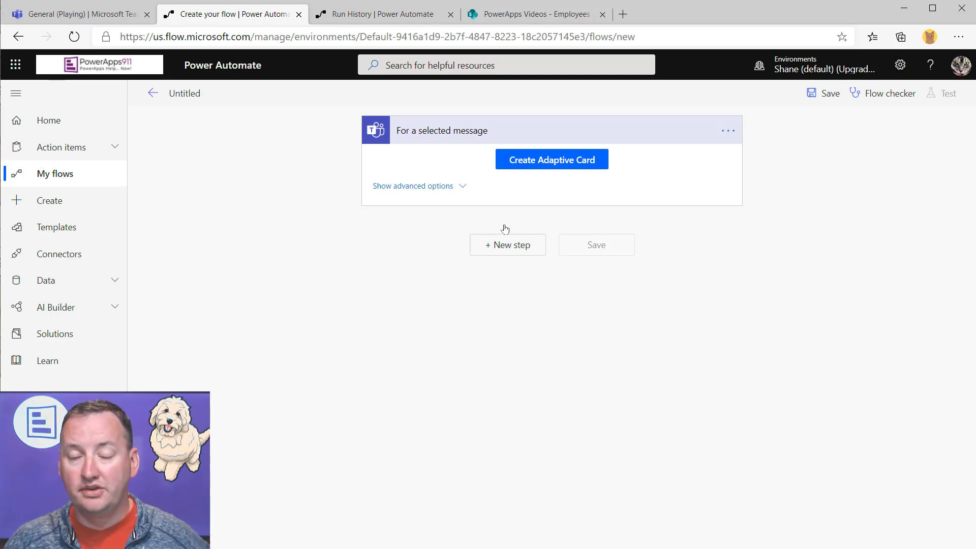
Launch 'How much can I spend on Chewy?' on the 12:41 General post, then close it unsubmitted
{"action": "left_click", "coordinate": [83, 15]}
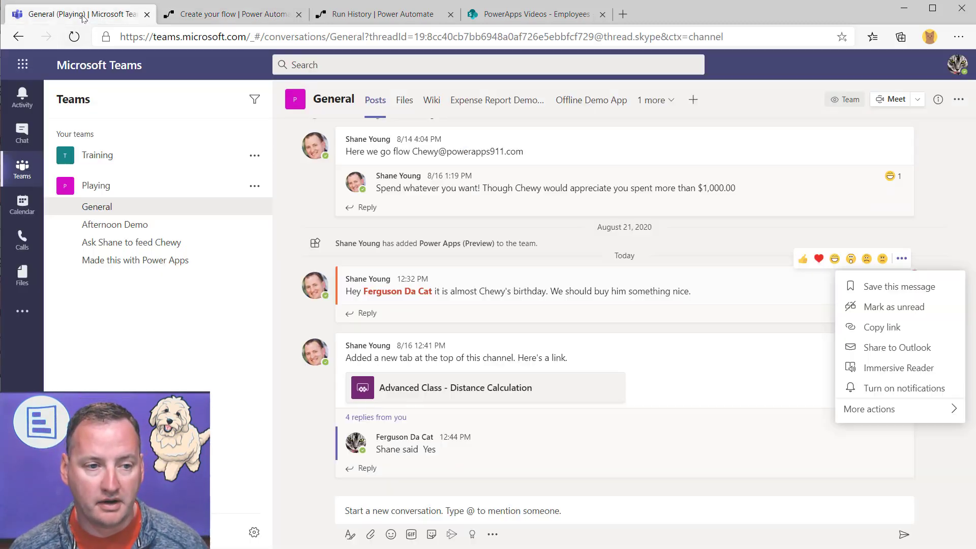
{"action": "left_click", "coordinate": [823, 396]}
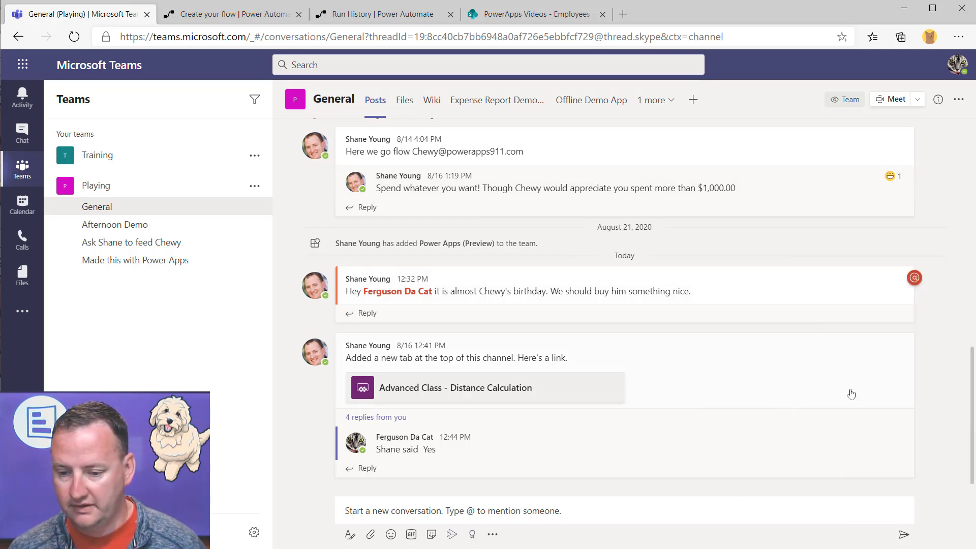
{"action": "left_click", "coordinate": [901, 325]}
{"action": "mouse_move", "coordinate": [873, 468]}
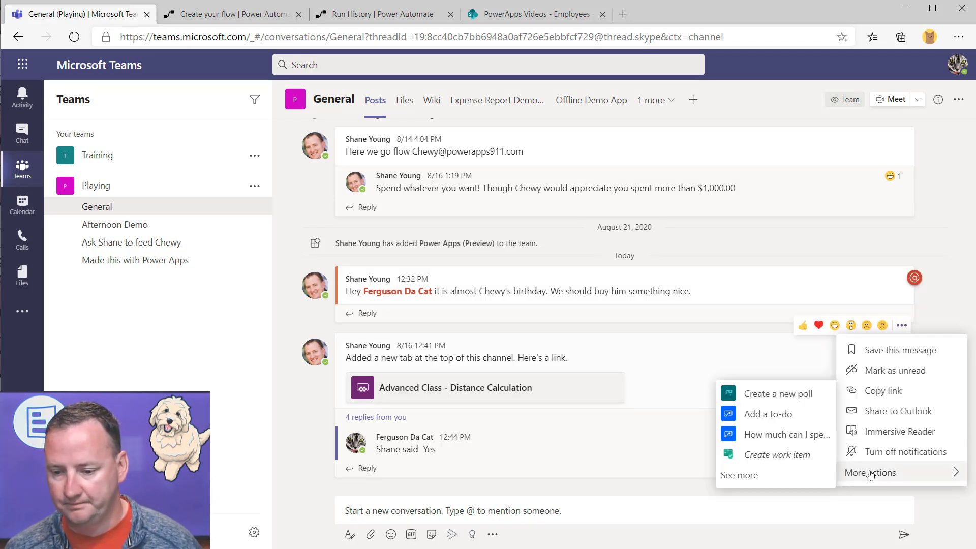
{"action": "left_click", "coordinate": [777, 434]}
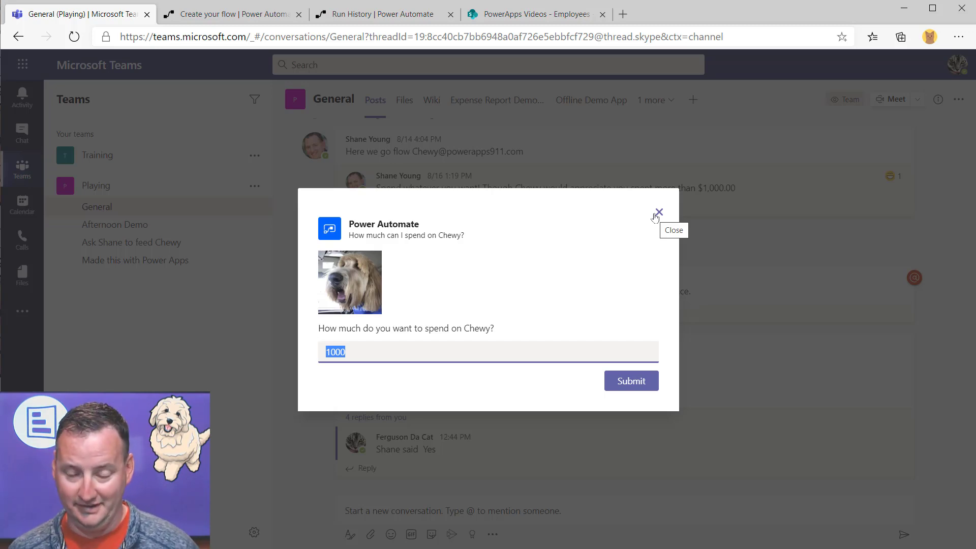
{"action": "left_click", "coordinate": [658, 212]}
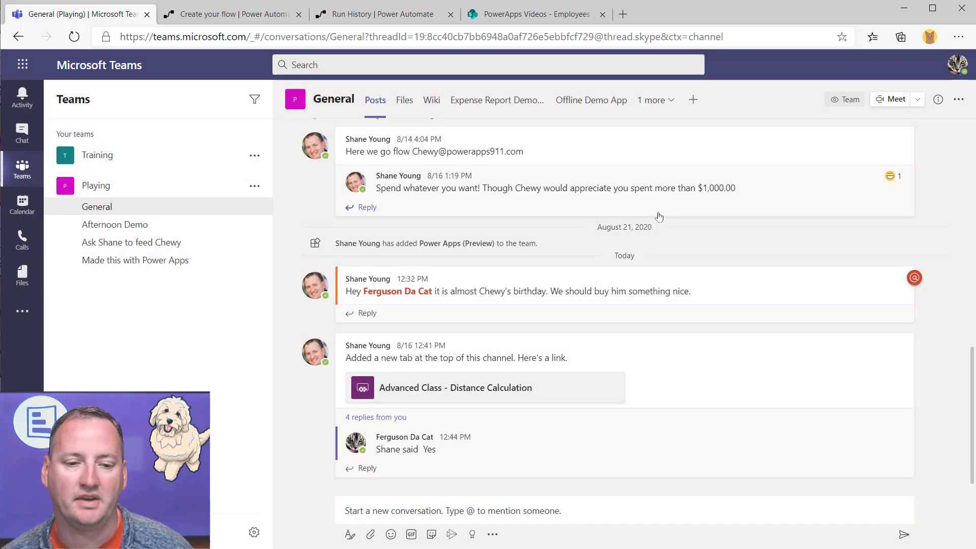
Expand and collapse the For a selected message trigger's dialog width and height options
{"action": "left_click", "coordinate": [256, 5]}
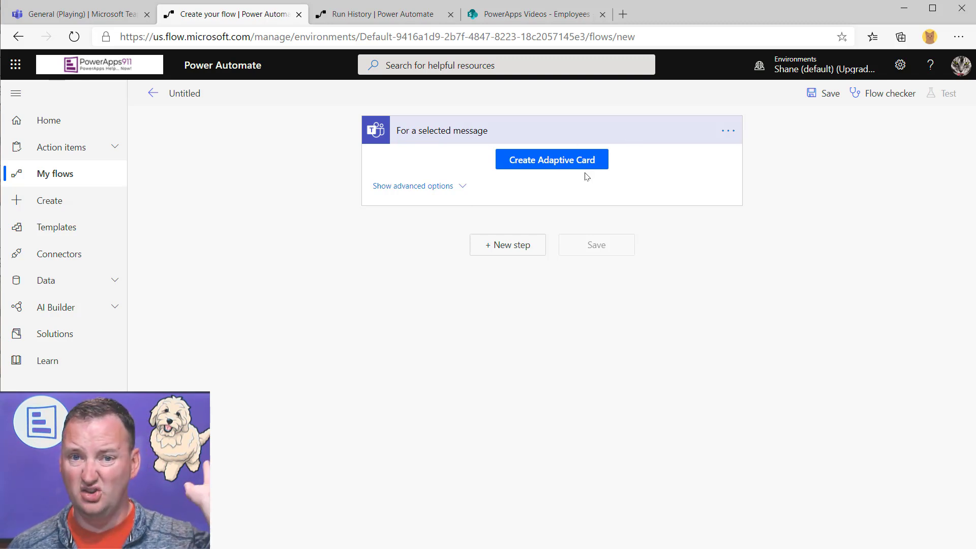
{"action": "left_click", "coordinate": [461, 186]}
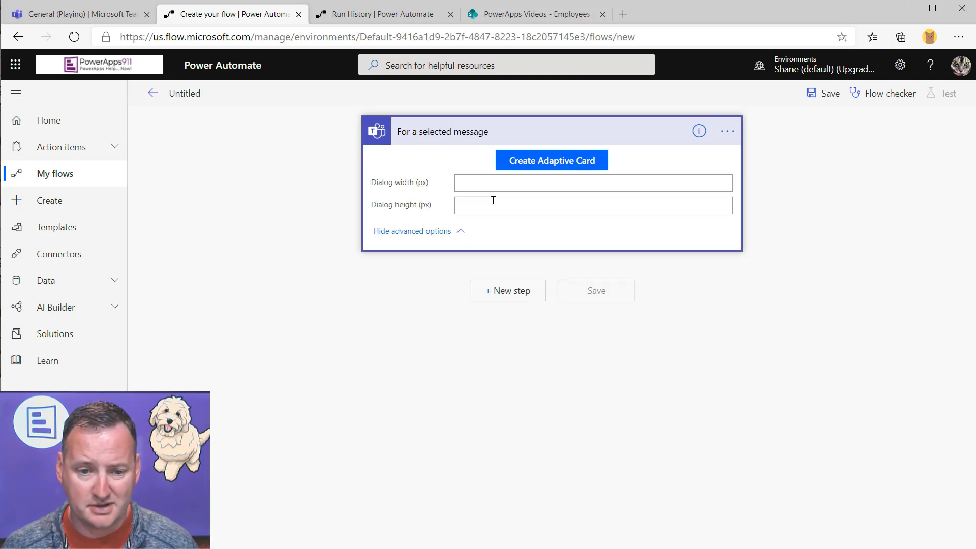
{"action": "left_click", "coordinate": [463, 231]}
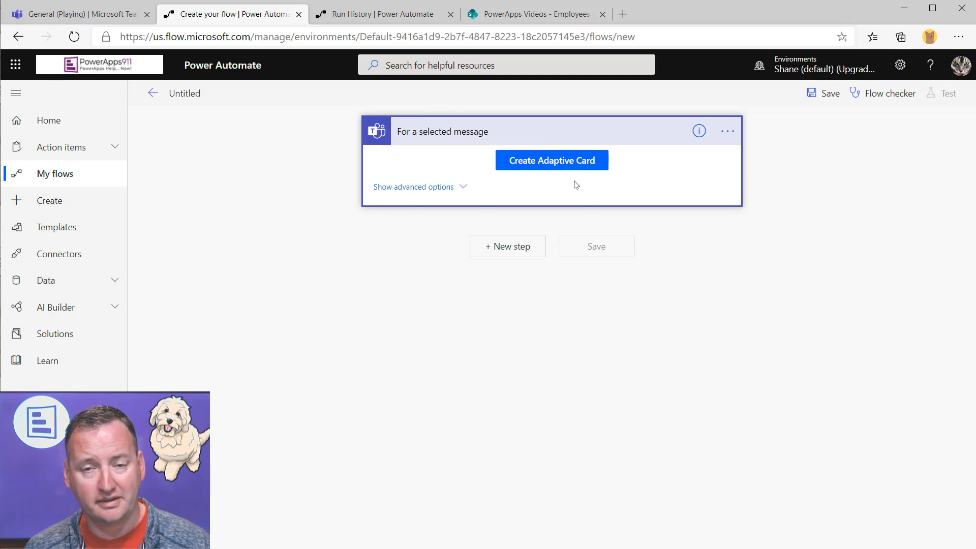
Search 'outlook' and add the Send an email (V2) action below the For a selected message trigger
{"action": "left_click", "coordinate": [505, 250]}
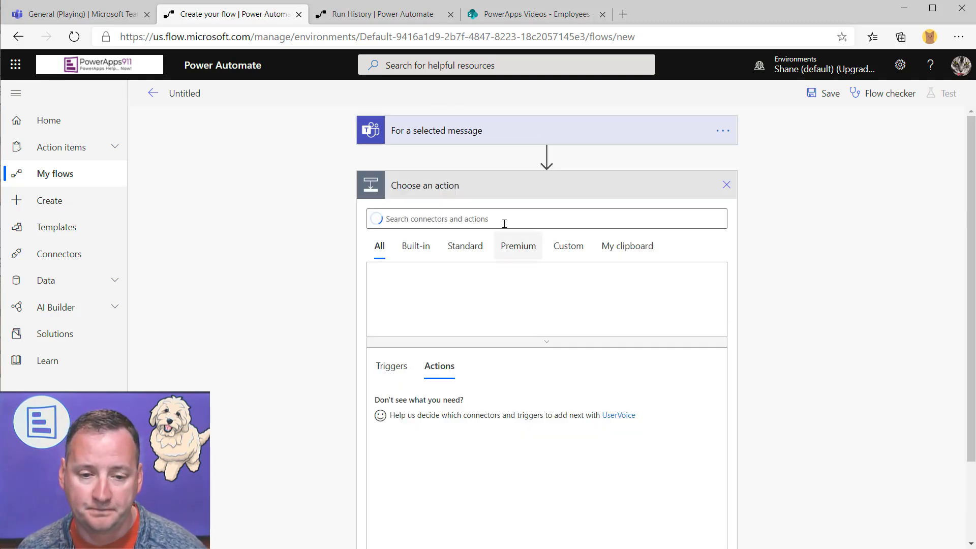
{"action": "type", "text": "outlook"}
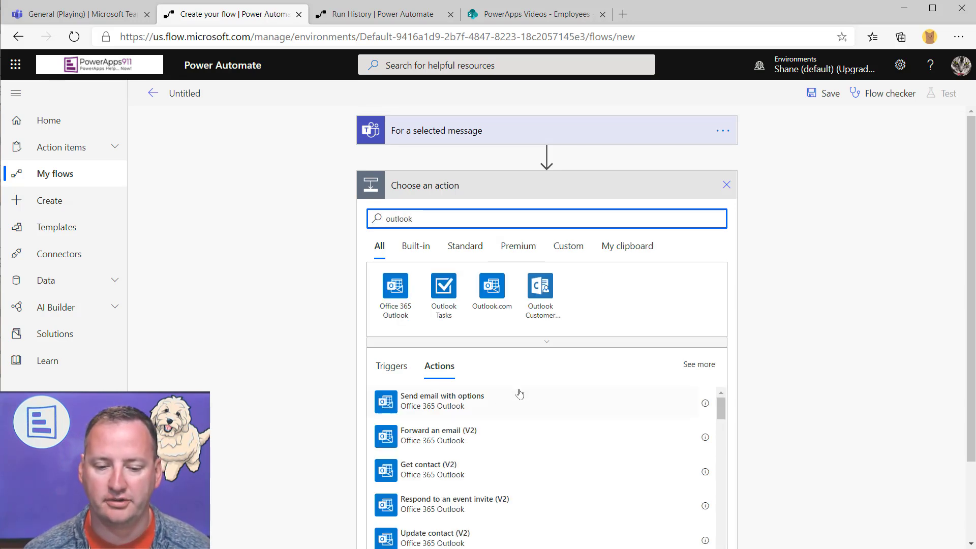
{"action": "scroll", "coordinate": [524, 401], "scroll_direction": "down", "scroll_amount": 2}
{"action": "scroll", "coordinate": [537, 424], "scroll_direction": "down", "scroll_amount": 5}
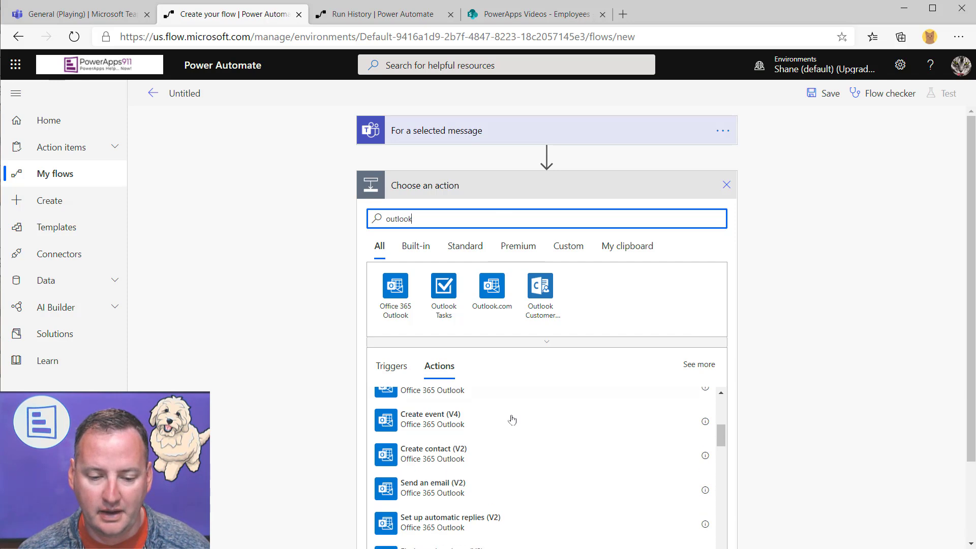
{"action": "left_click", "coordinate": [436, 402]}
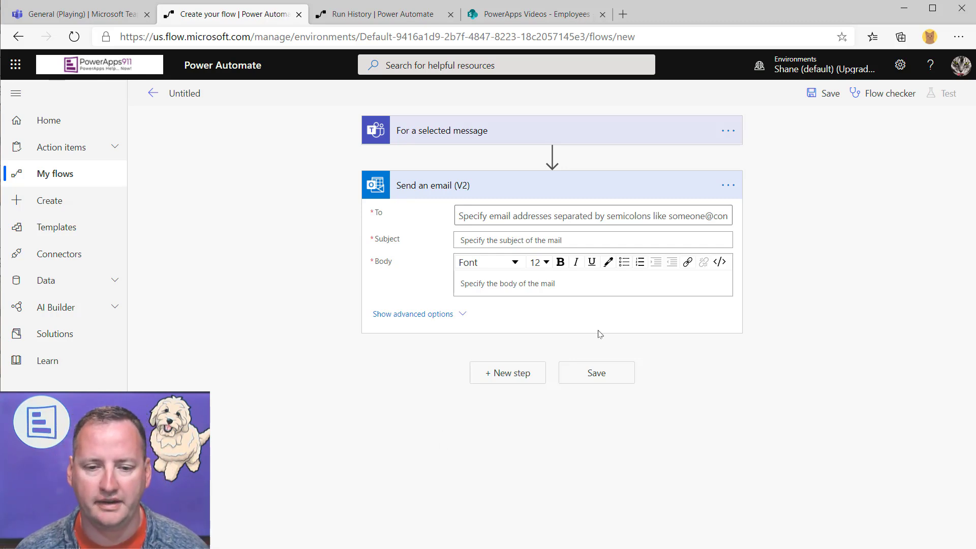
Set the email's To field to the user's own suggested contact
{"action": "left_click", "coordinate": [561, 218]}
{"action": "type", "text": "shane"}
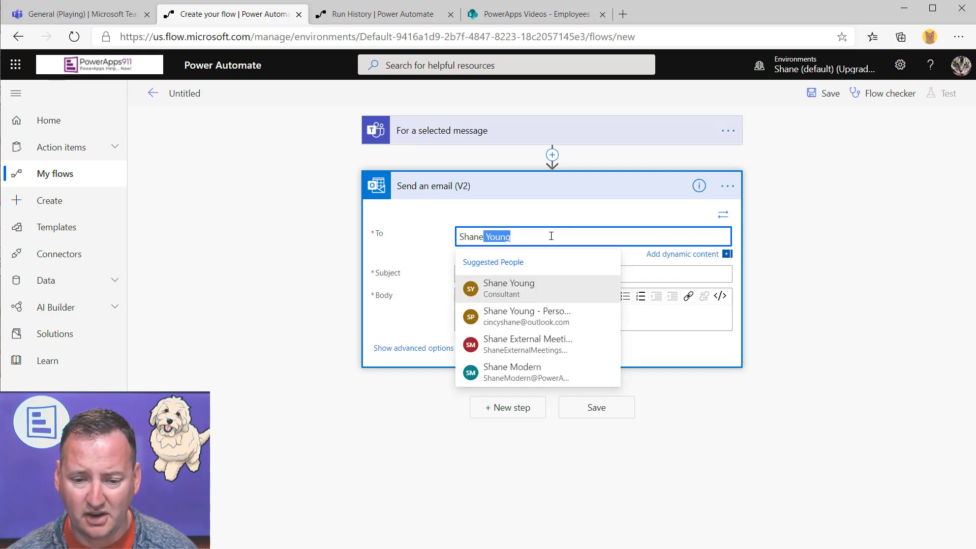
{"action": "left_click", "coordinate": [536, 284]}
Bring up the Dynamic content panel for the Subject field and browse the trigger's message fields
{"action": "left_click", "coordinate": [534, 274]}
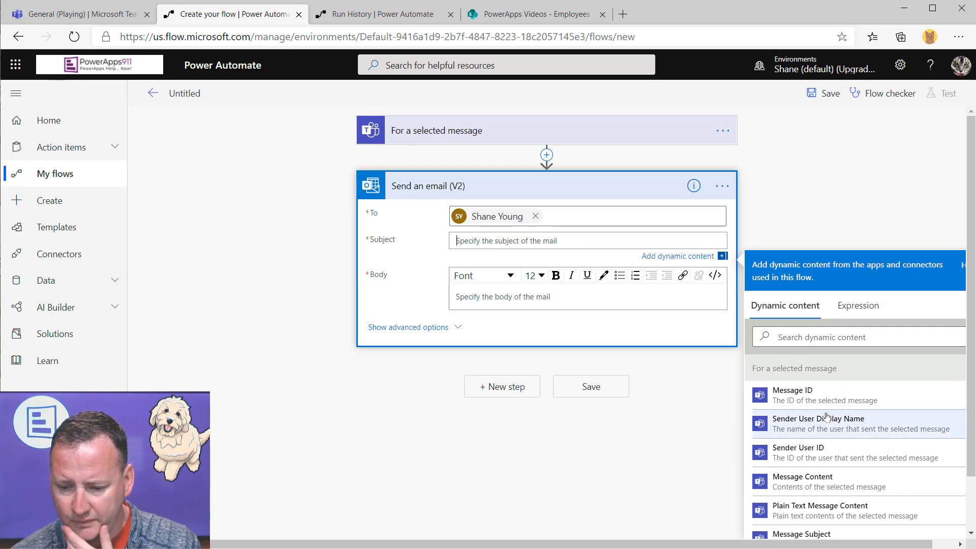
{"action": "left_click_drag", "start_coordinate": [810, 545], "coordinate": [834, 545]}
{"action": "left_click_drag", "start_coordinate": [972, 431], "coordinate": [972, 507]}
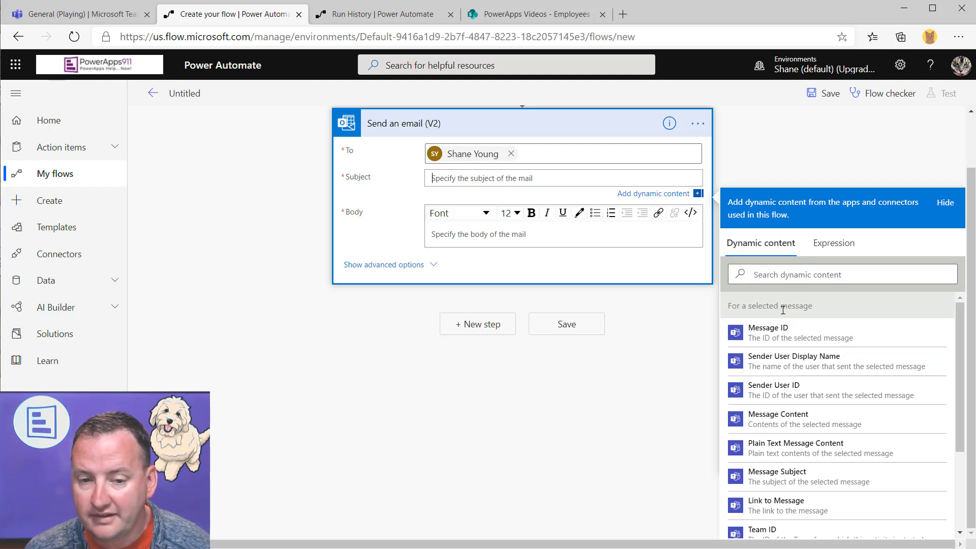
{"action": "scroll", "coordinate": [781, 309], "scroll_direction": "up", "scroll_amount": 1}
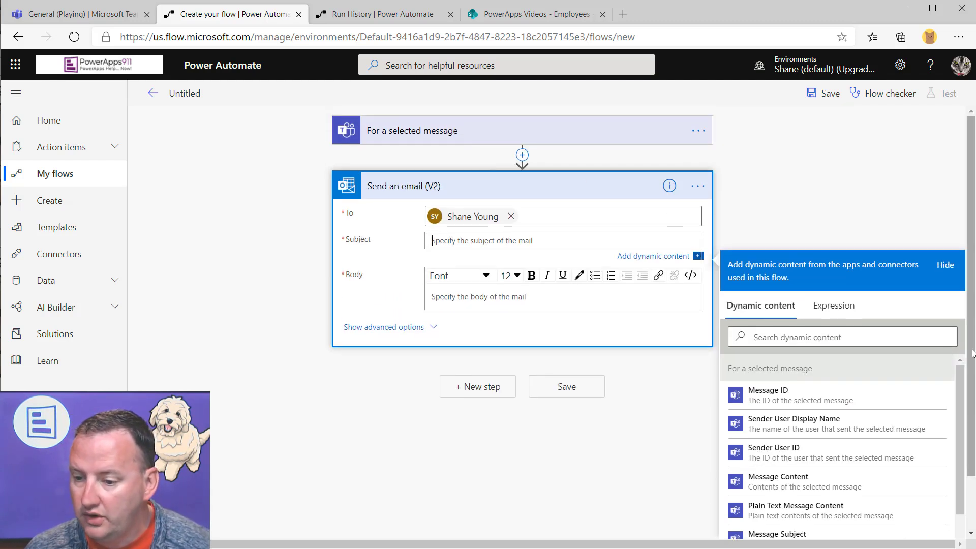
{"action": "scroll", "coordinate": [972, 354], "scroll_direction": "down", "scroll_amount": 1}
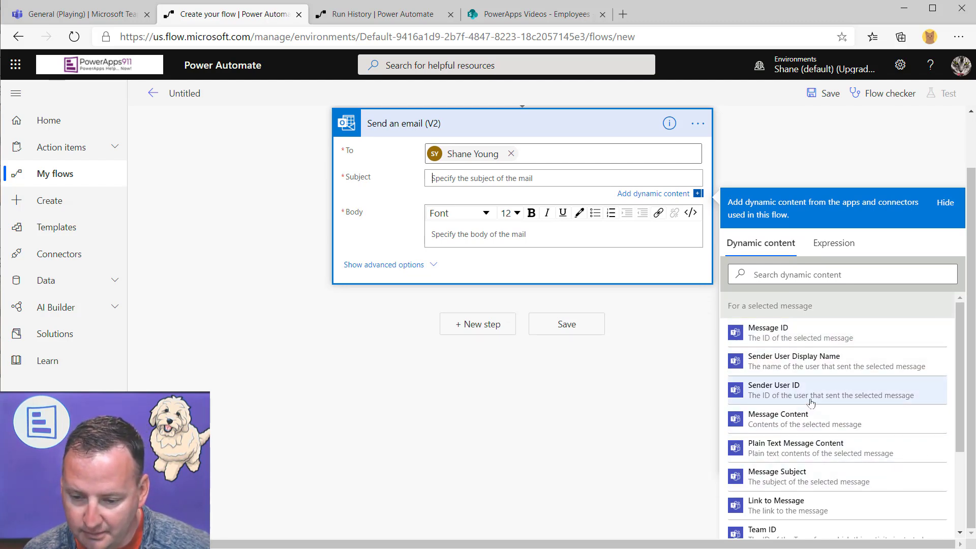
{"action": "scroll", "coordinate": [833, 508], "scroll_direction": "down", "scroll_amount": 1}
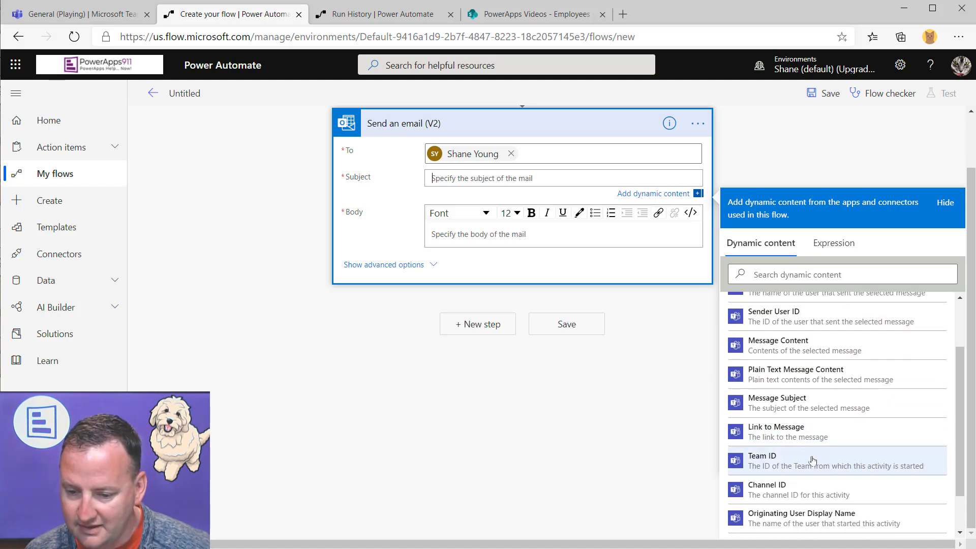
{"action": "scroll", "coordinate": [822, 459], "scroll_direction": "down", "scroll_amount": 1}
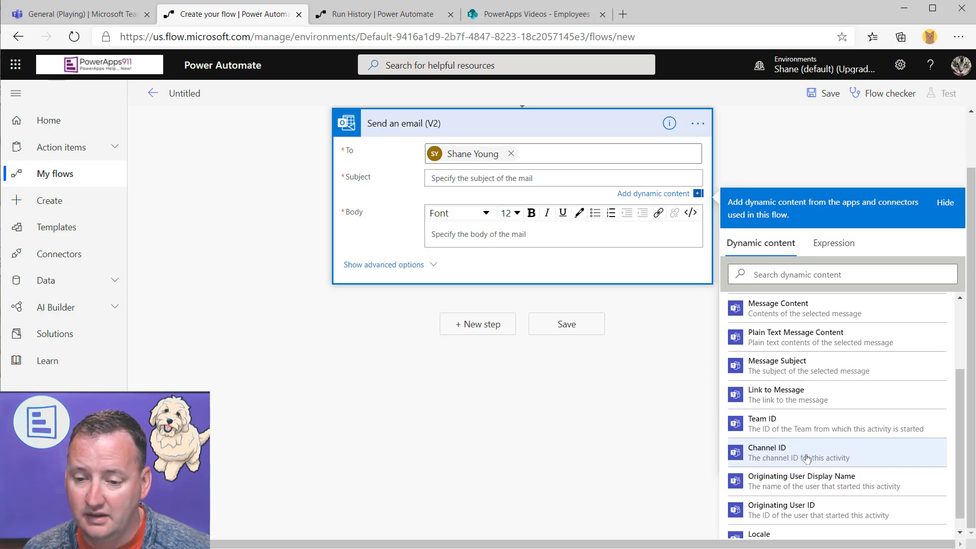
{"action": "scroll", "coordinate": [805, 405], "scroll_direction": "up", "scroll_amount": 2}
{"action": "scroll", "coordinate": [805, 404], "scroll_direction": "up", "scroll_amount": 1}
{"action": "scroll", "coordinate": [808, 407], "scroll_direction": "down", "scroll_amount": 3}
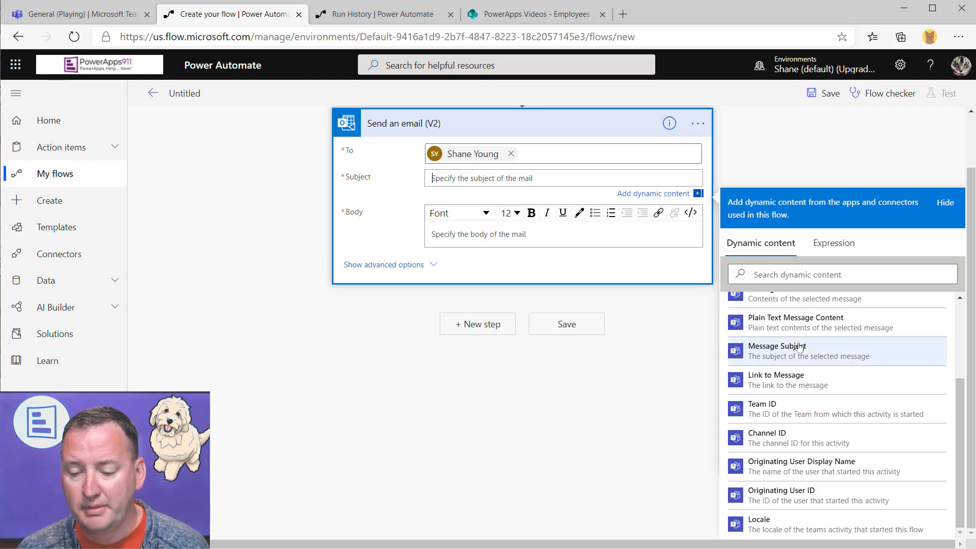
Fill the email Subject with Message Subject and the Body with Message Content
{"action": "left_click", "coordinate": [830, 357]}
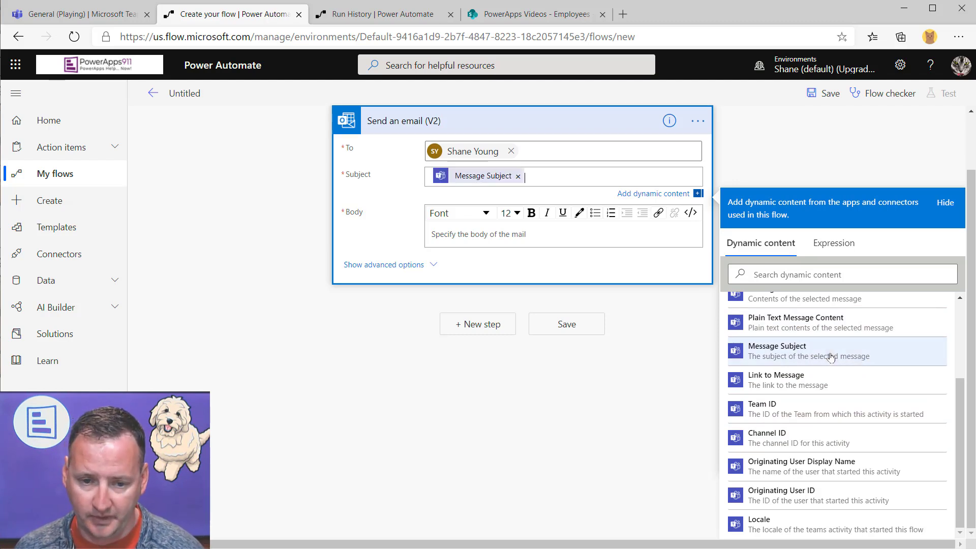
{"action": "left_click", "coordinate": [519, 236]}
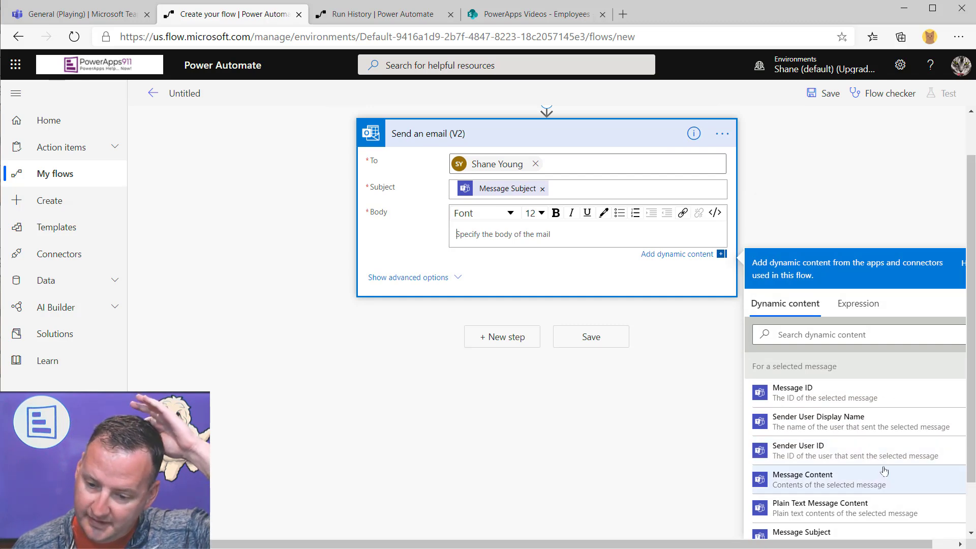
{"action": "scroll", "coordinate": [864, 463], "scroll_direction": "down", "scroll_amount": 1}
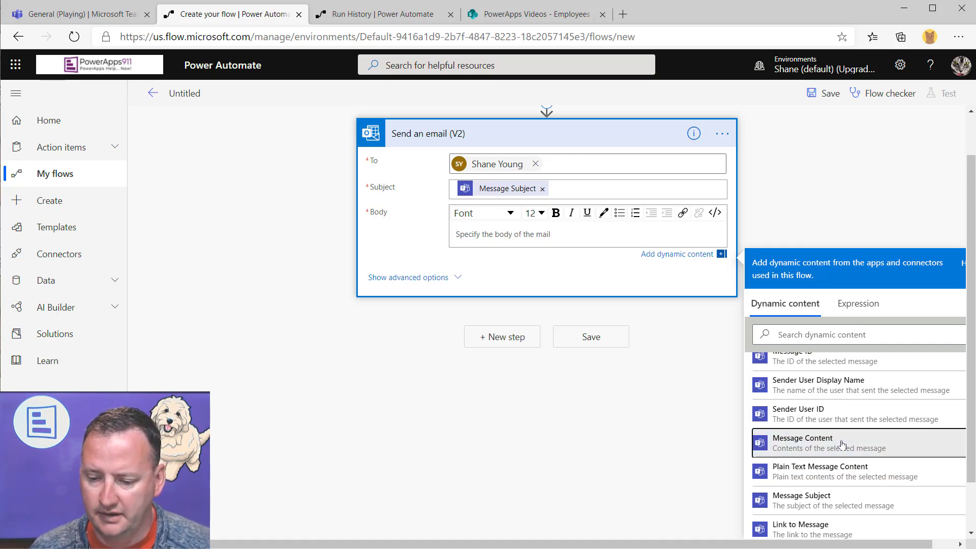
{"action": "left_click", "coordinate": [842, 445]}
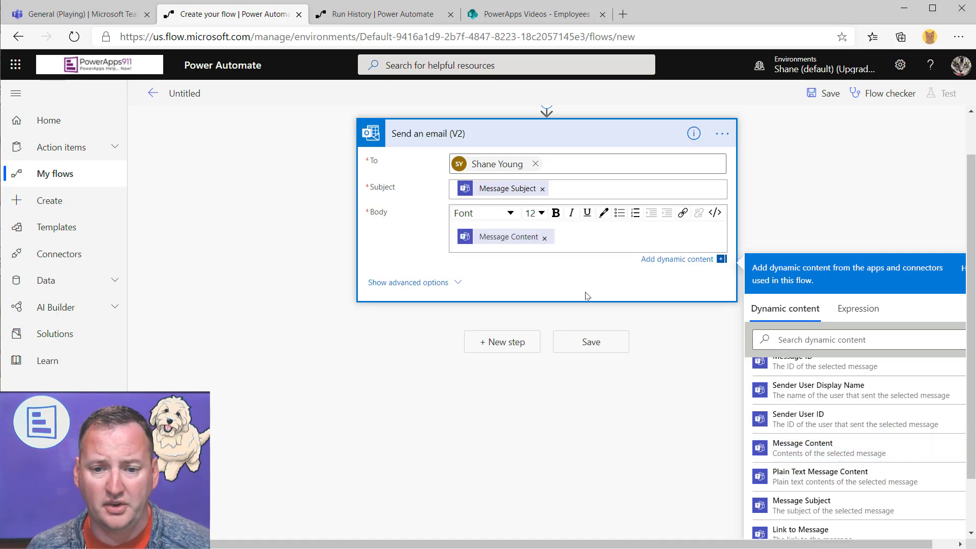
{"action": "scroll", "coordinate": [578, 297], "scroll_direction": "up", "scroll_amount": 2}
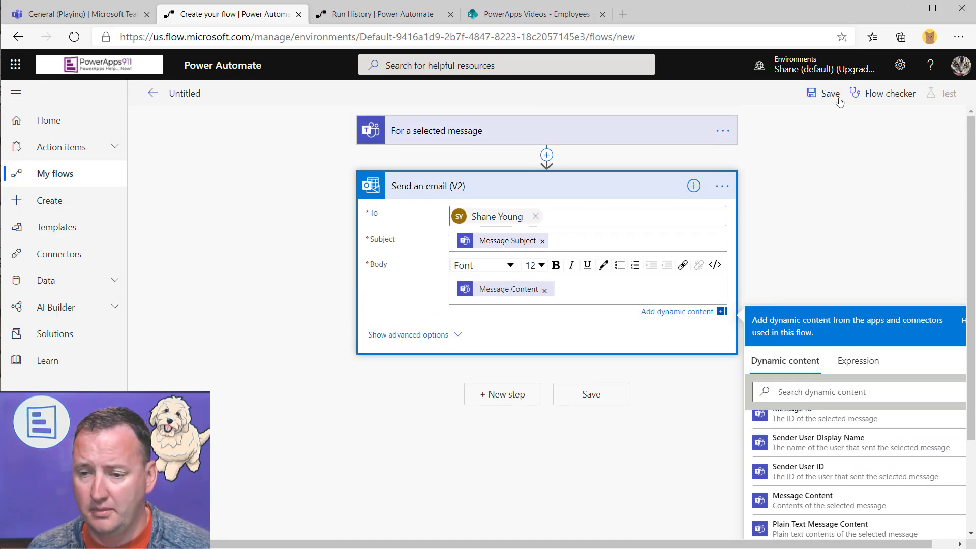
Rename the flow to 'Video Flow', save it, and return to the Teams tab
{"action": "left_click", "coordinate": [192, 93]}
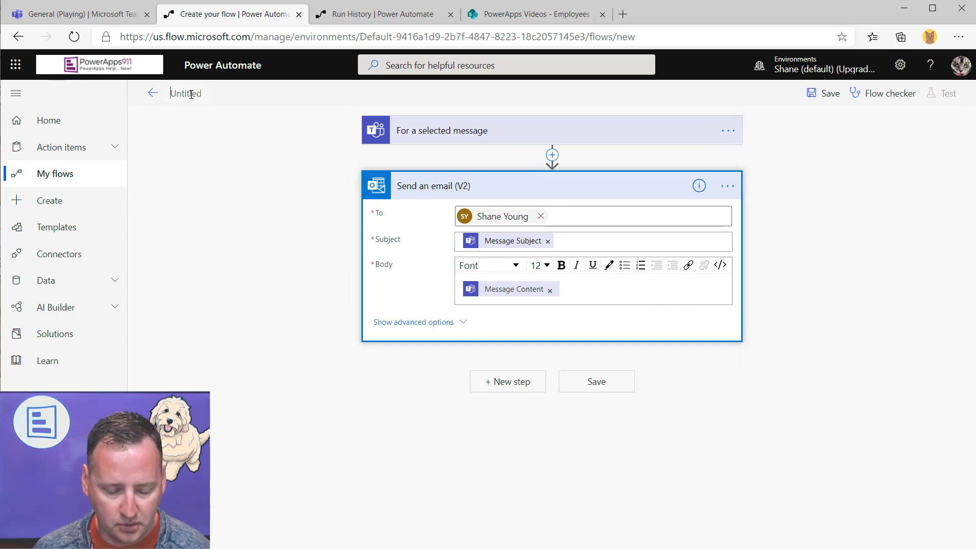
{"action": "type", "text": "M"}
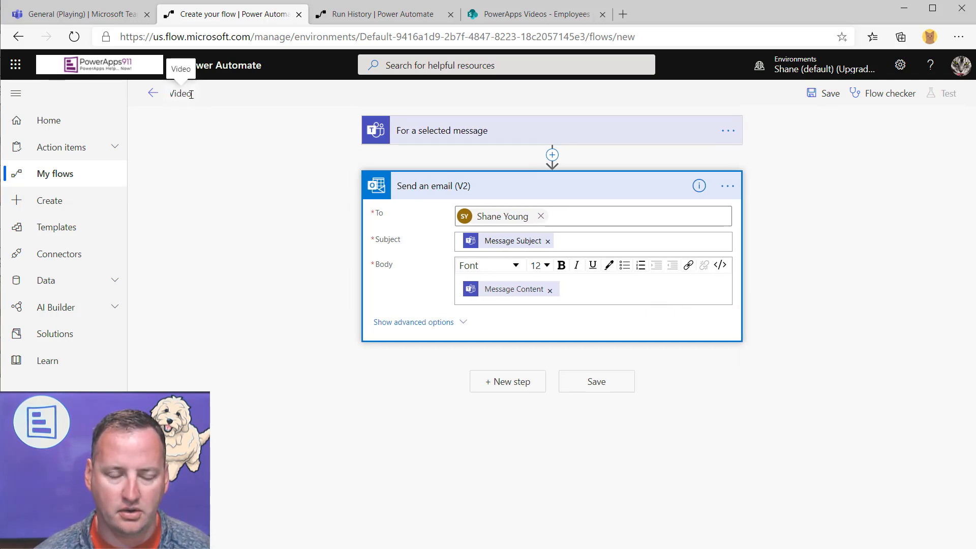
{"action": "type", "text": "ideo Flow"}
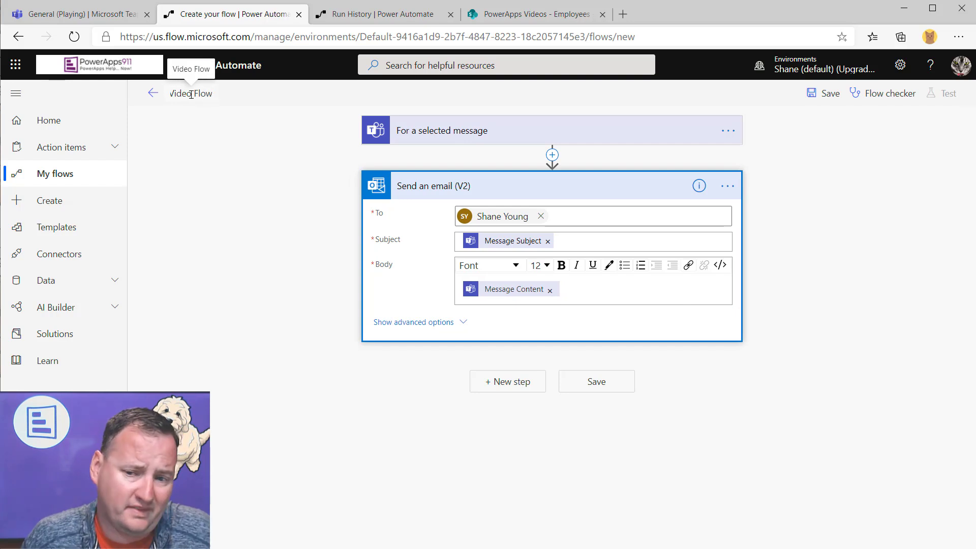
{"action": "left_click", "coordinate": [828, 94]}
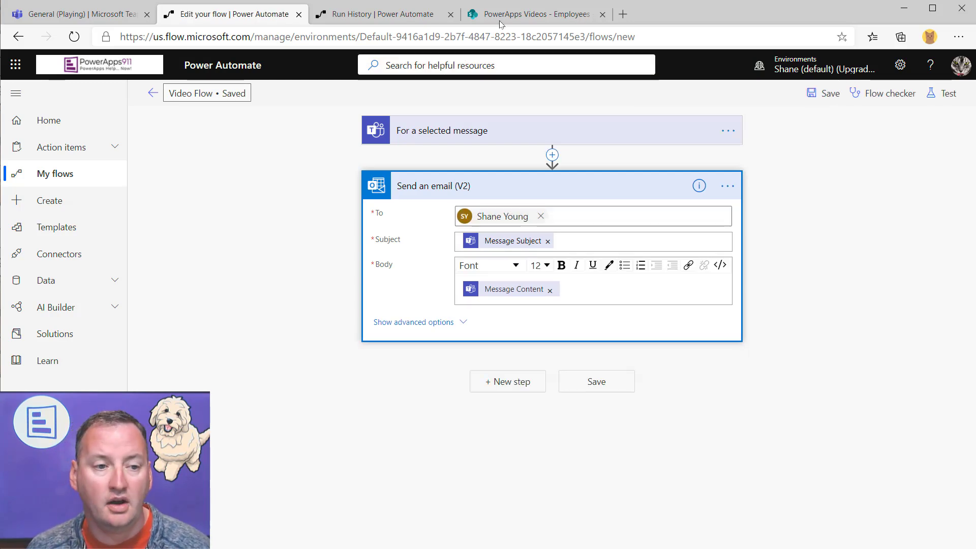
{"action": "left_click", "coordinate": [109, 15]}
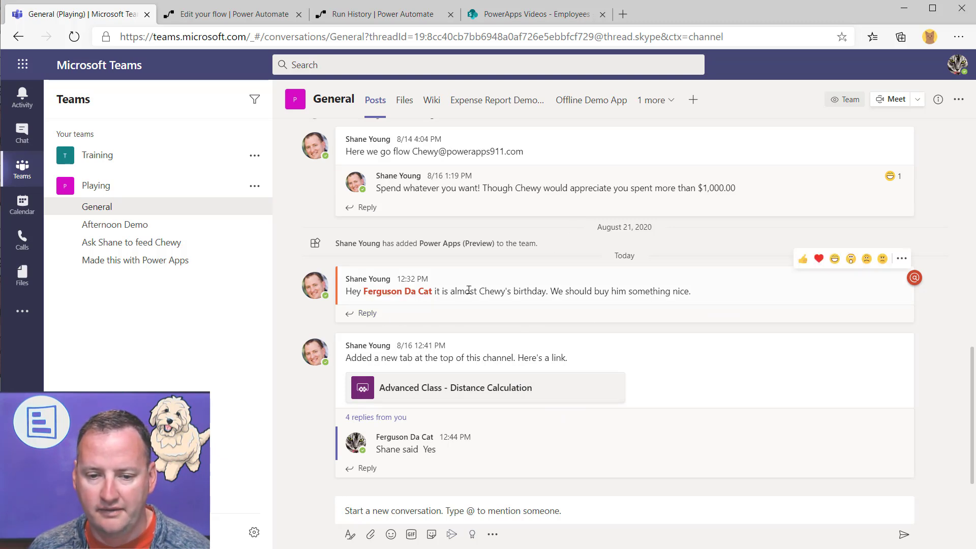
Run Video Flow on the Chewy birthday message and dismiss the run-started confirmation
{"action": "left_click", "coordinate": [902, 258]}
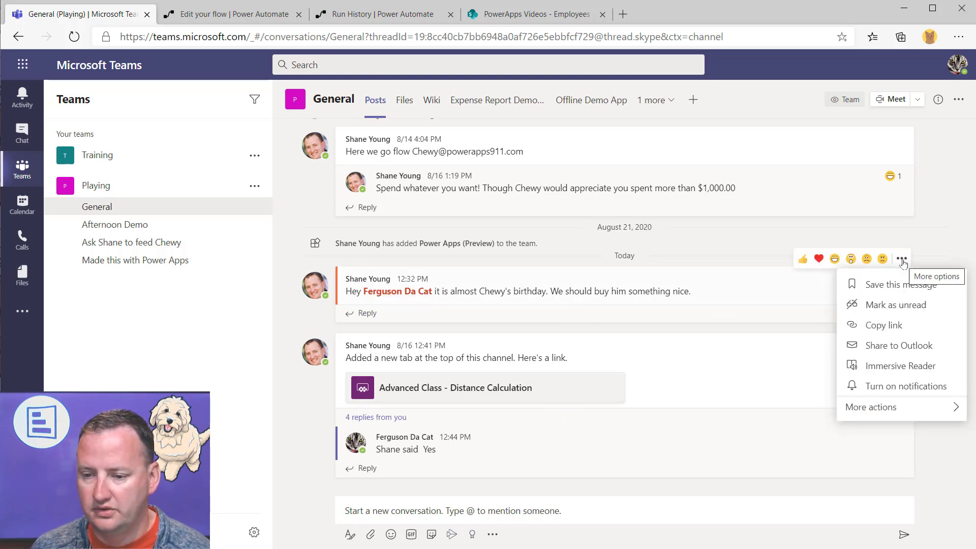
{"action": "mouse_move", "coordinate": [893, 409]}
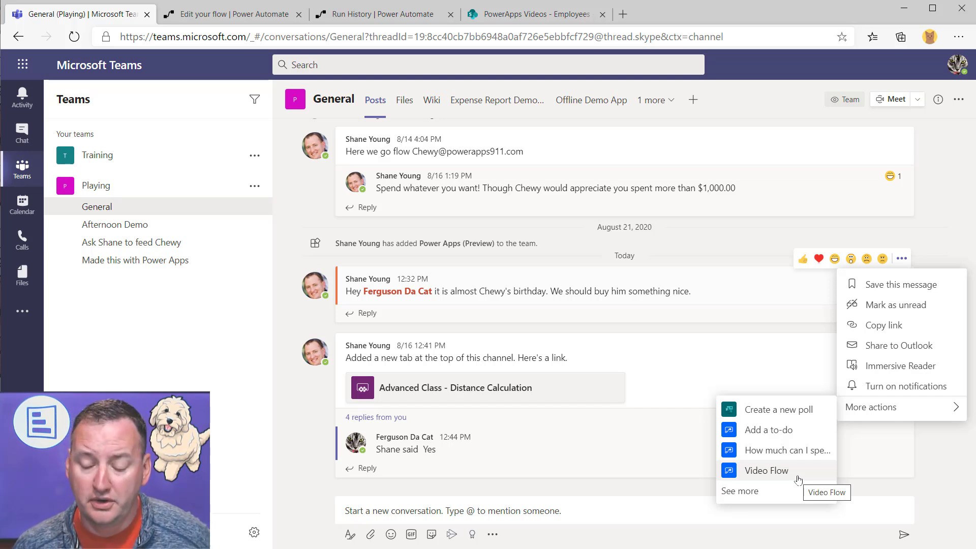
{"action": "left_click", "coordinate": [798, 478]}
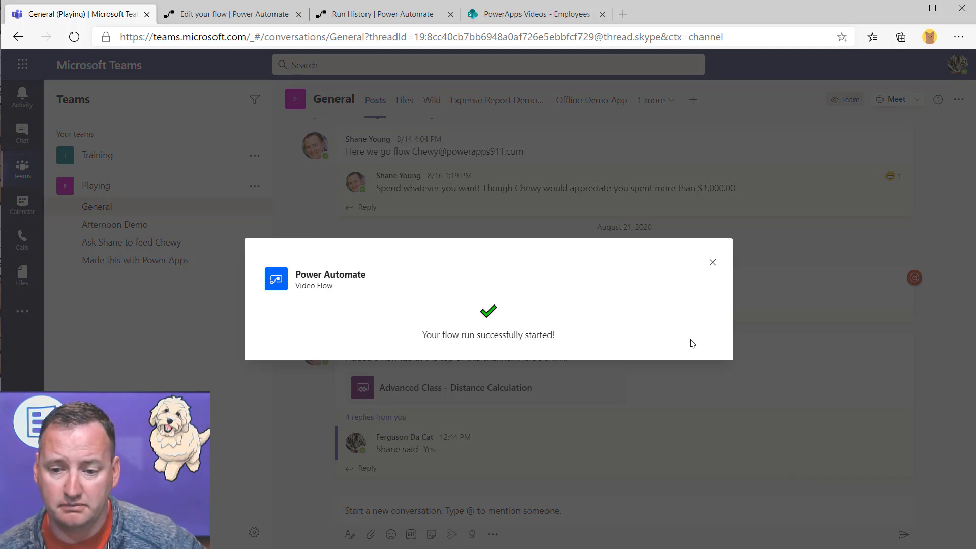
{"action": "left_click", "coordinate": [712, 263]}
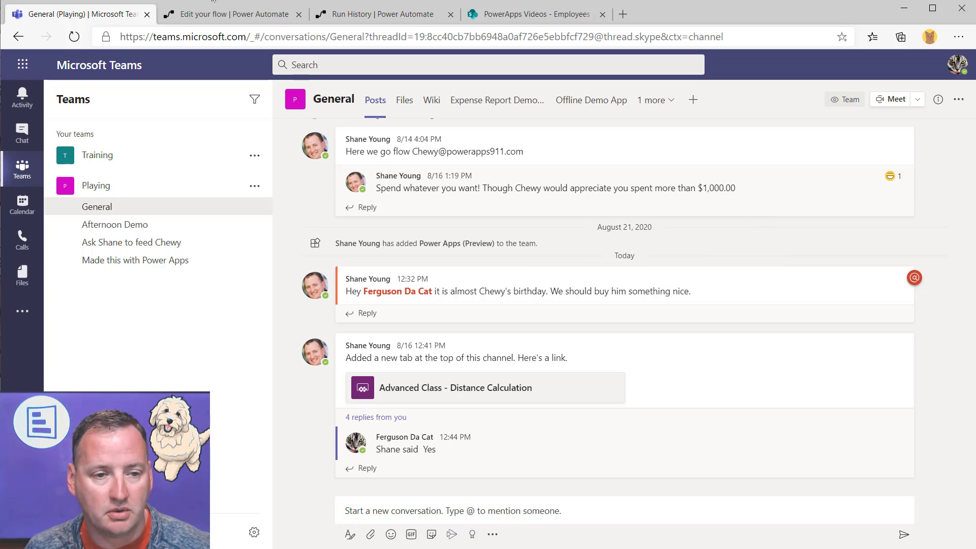
{"action": "left_click", "coordinate": [223, 13]}
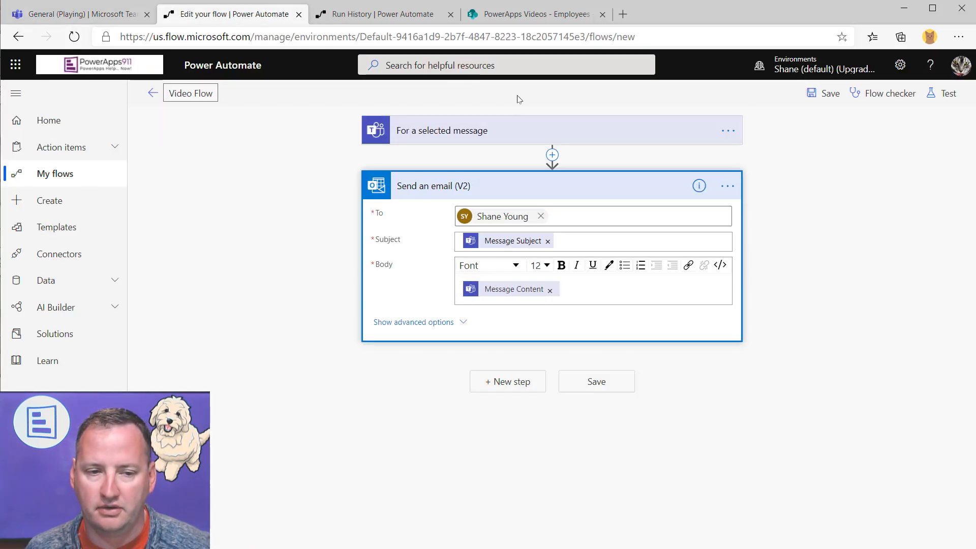
Leave the editor and open the latest failed Video Flow run from Run history
{"action": "left_click", "coordinate": [152, 93]}
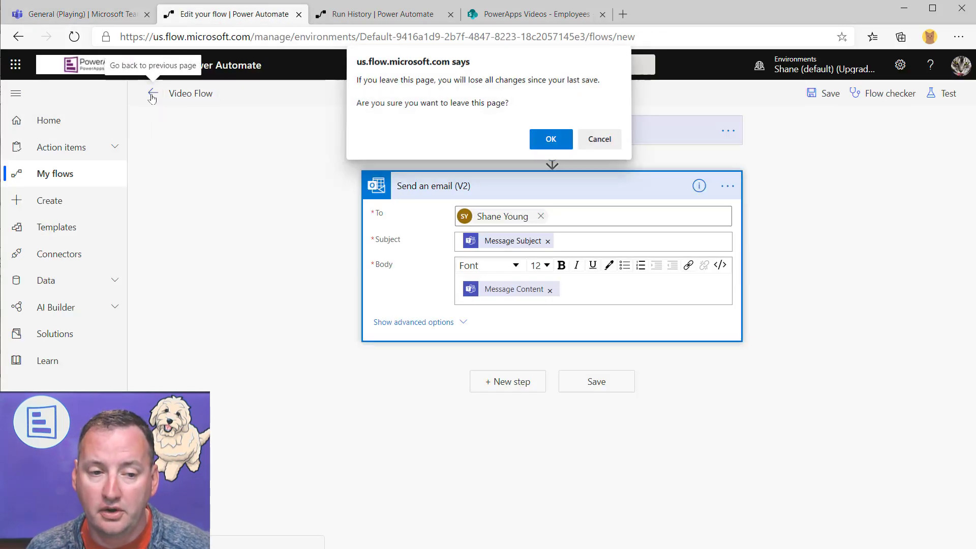
{"action": "left_click", "coordinate": [548, 139]}
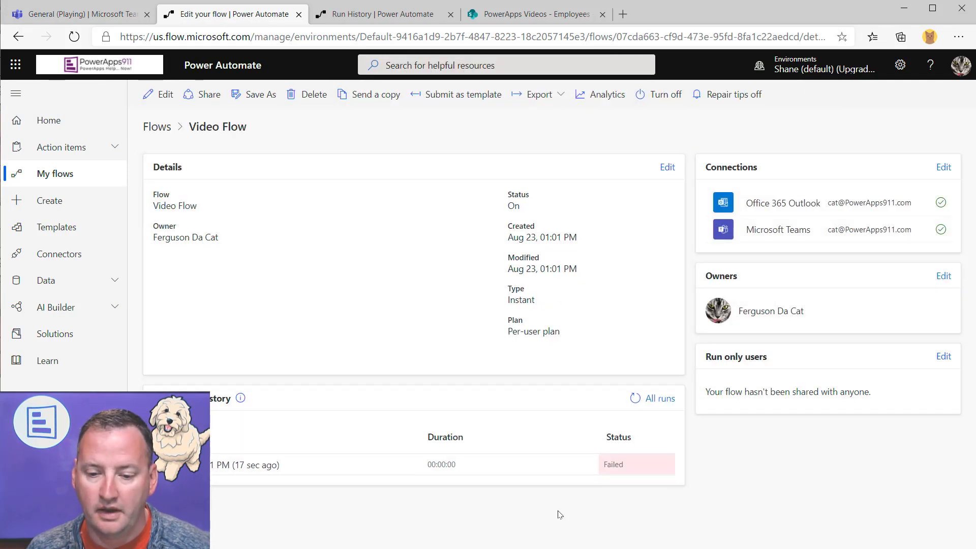
{"action": "left_click", "coordinate": [253, 466]}
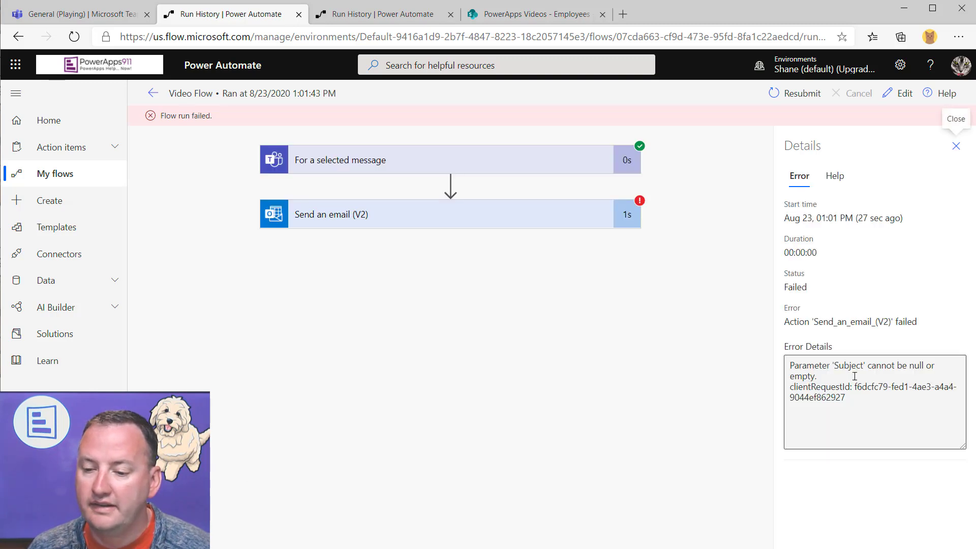
Review the Send an email step in the editor, then reopen the failed run's details
{"action": "left_click", "coordinate": [899, 93]}
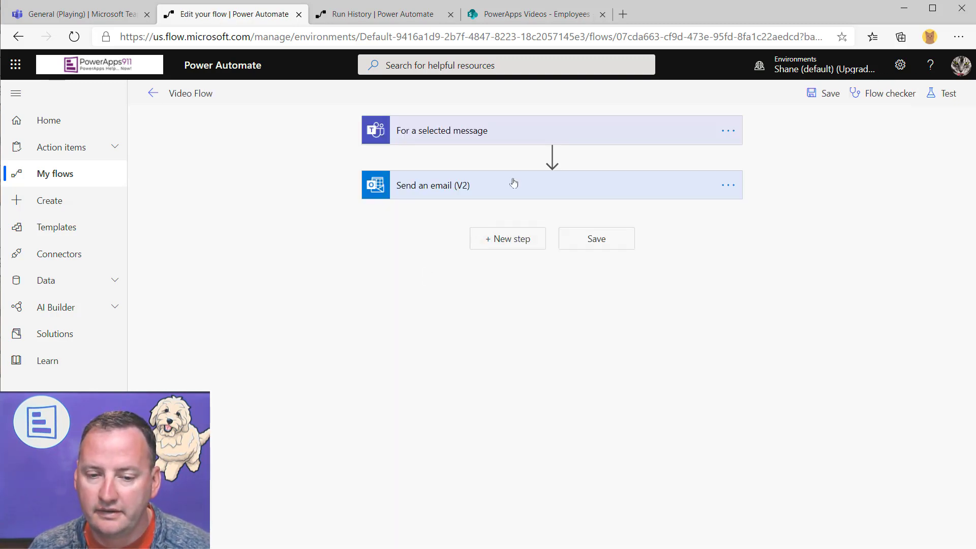
{"action": "left_click", "coordinate": [511, 183]}
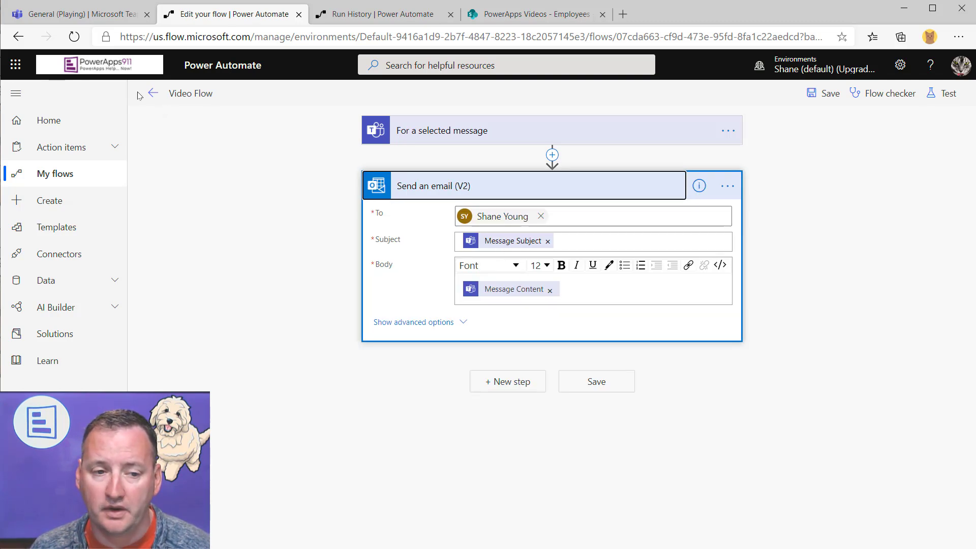
{"action": "left_click", "coordinate": [153, 93]}
{"action": "left_click", "coordinate": [549, 140]}
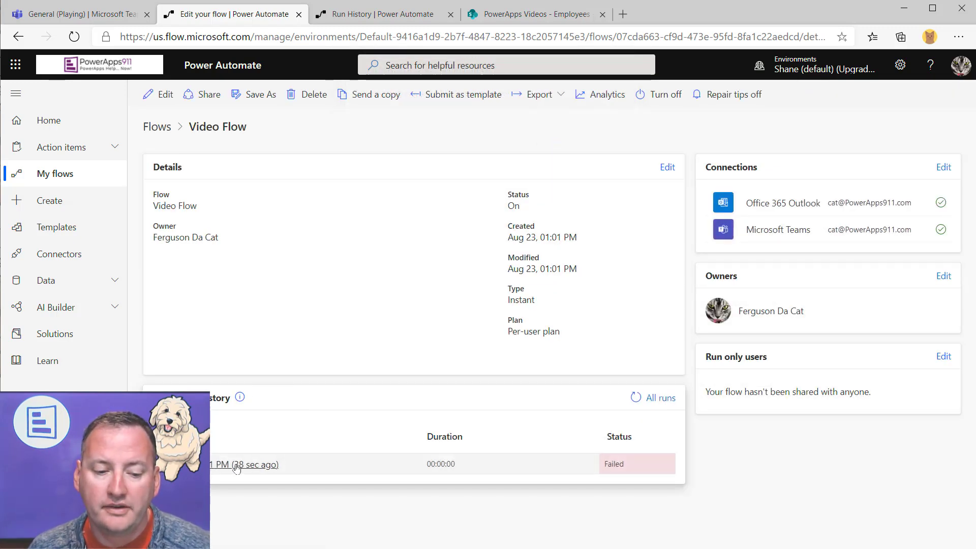
{"action": "left_click", "coordinate": [236, 465]}
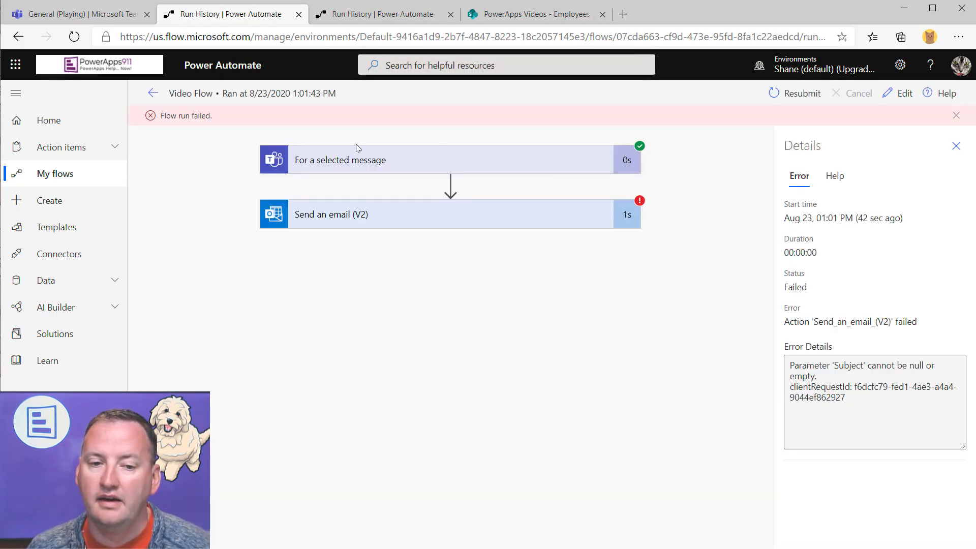
Expand the trigger's outputs and scroll the Body JSON to find the empty Subject
{"action": "left_click", "coordinate": [438, 163]}
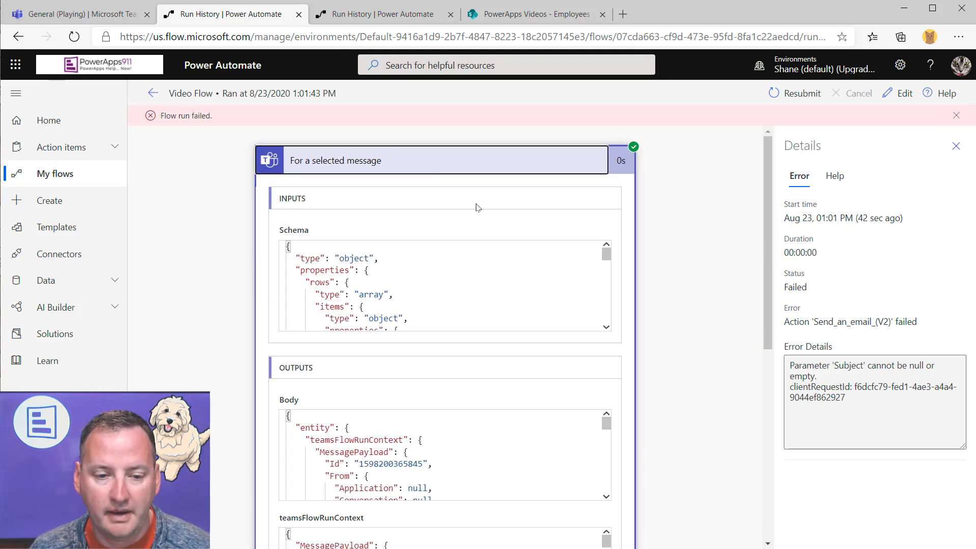
{"action": "scroll", "coordinate": [644, 360], "scroll_direction": "down", "scroll_amount": 4}
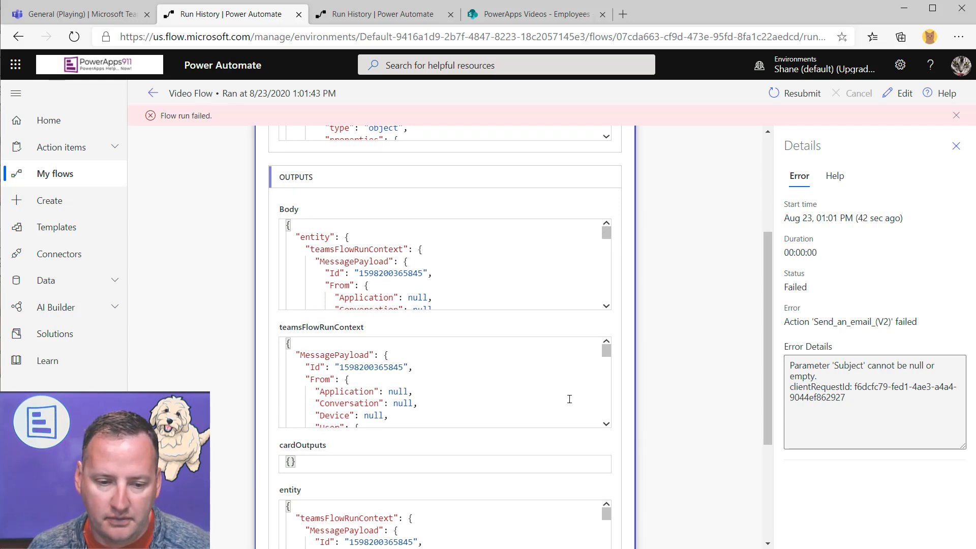
{"action": "left_click_drag", "start_coordinate": [606, 235], "coordinate": [607, 261]}
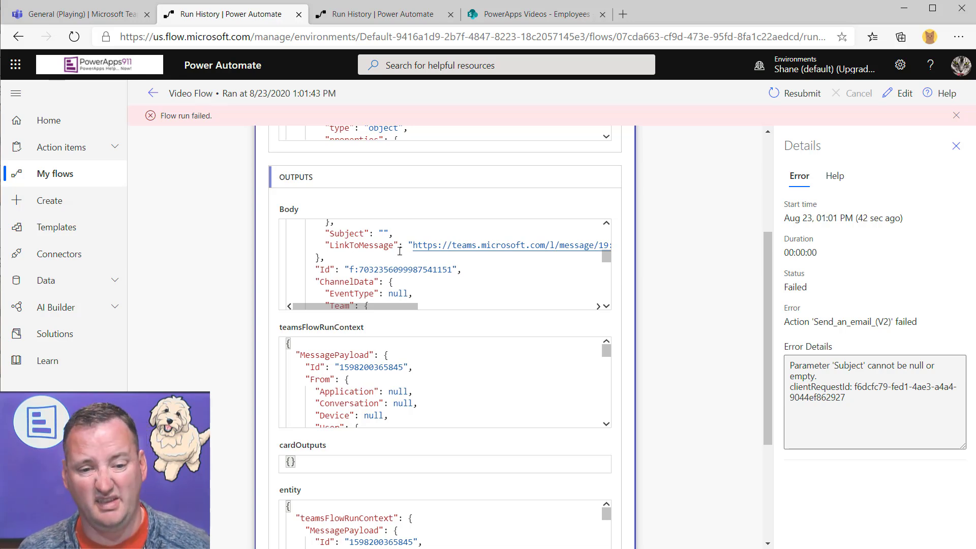
{"action": "scroll", "coordinate": [409, 253], "scroll_direction": "up", "scroll_amount": 10}
{"action": "scroll", "coordinate": [431, 268], "scroll_direction": "up", "scroll_amount": 1}
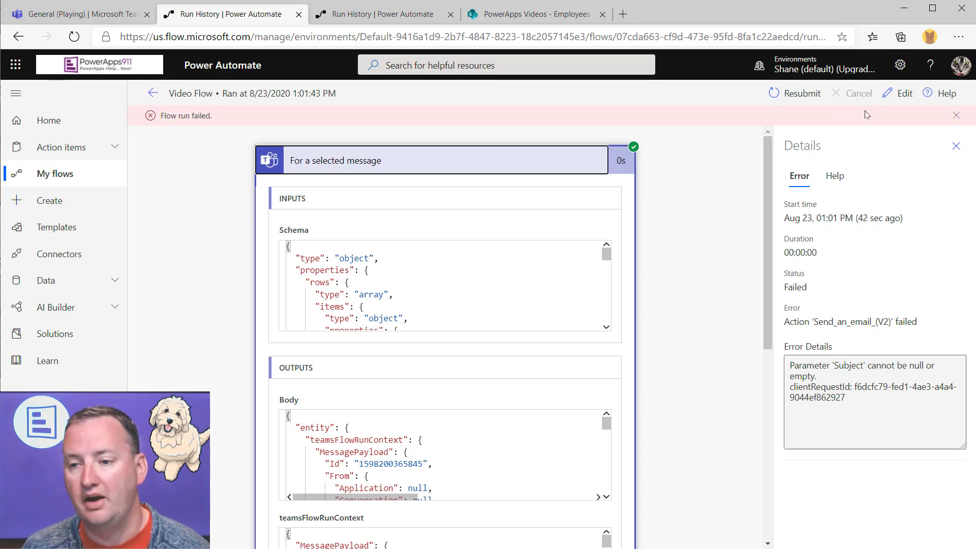
Reopen the email step and add the line 'The message subject was' to its Body
{"action": "left_click", "coordinate": [901, 95]}
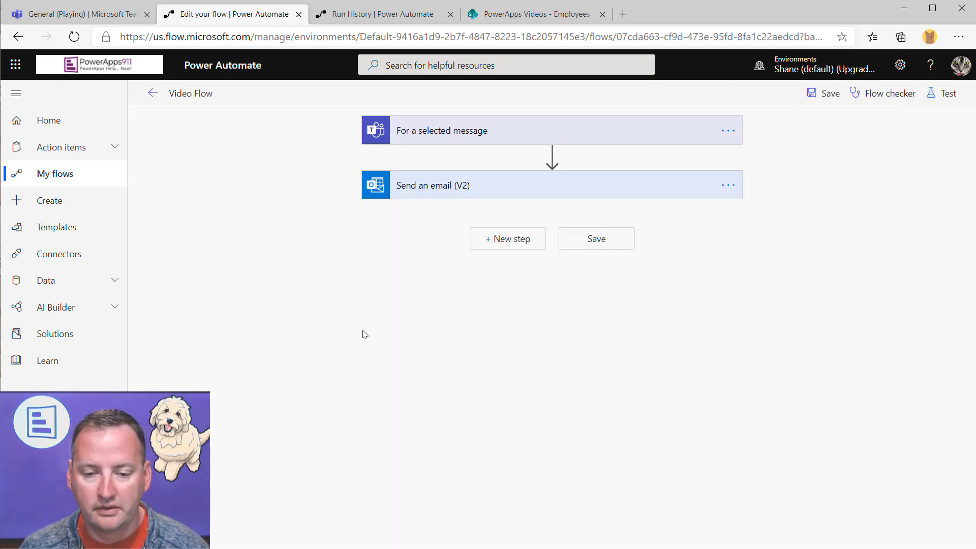
{"action": "left_click", "coordinate": [483, 193]}
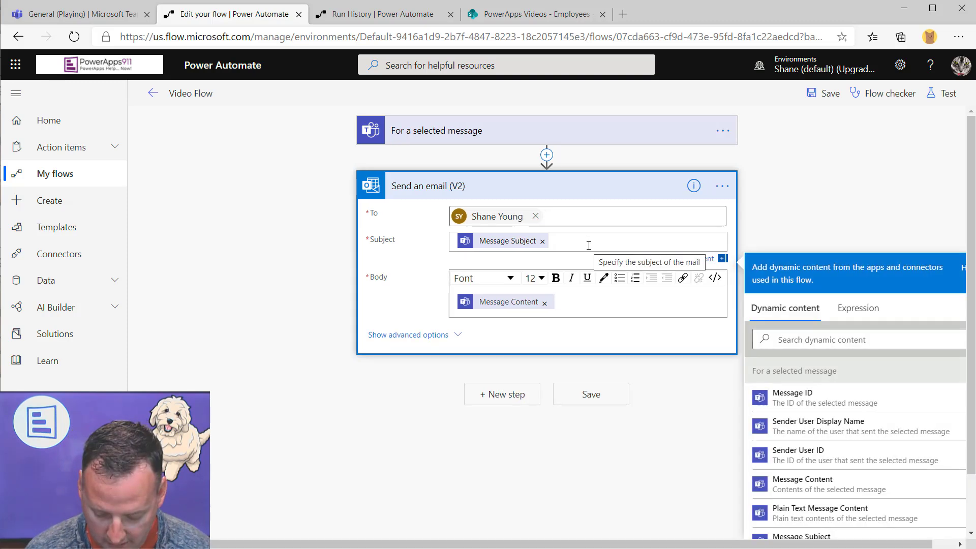
{"action": "type", "text": "The message sub"}
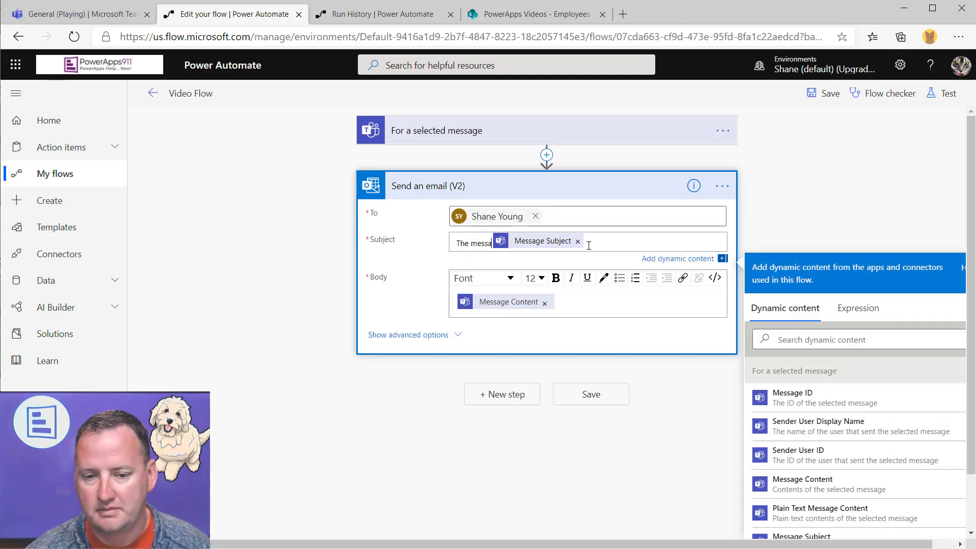
{"action": "type", "text": "ject was"}
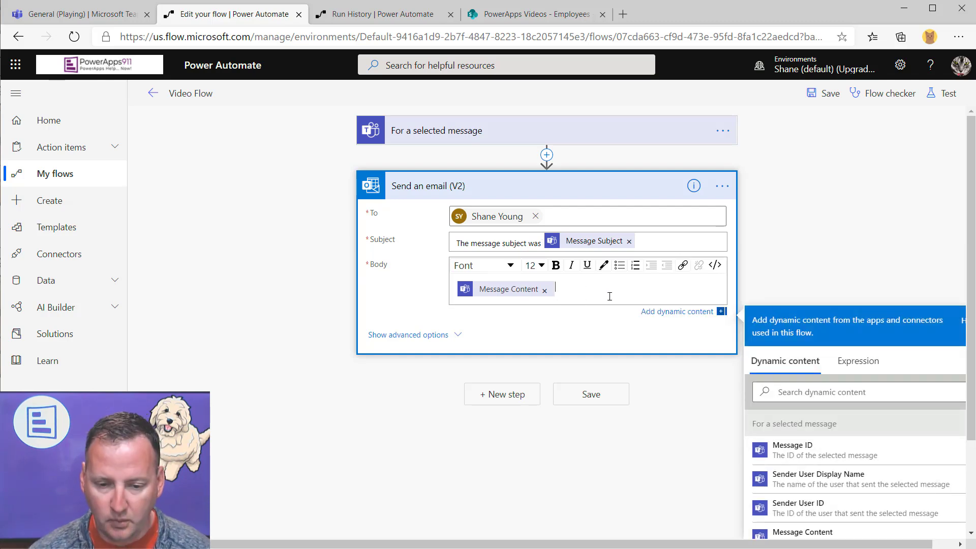
{"action": "key", "text": "Return"}
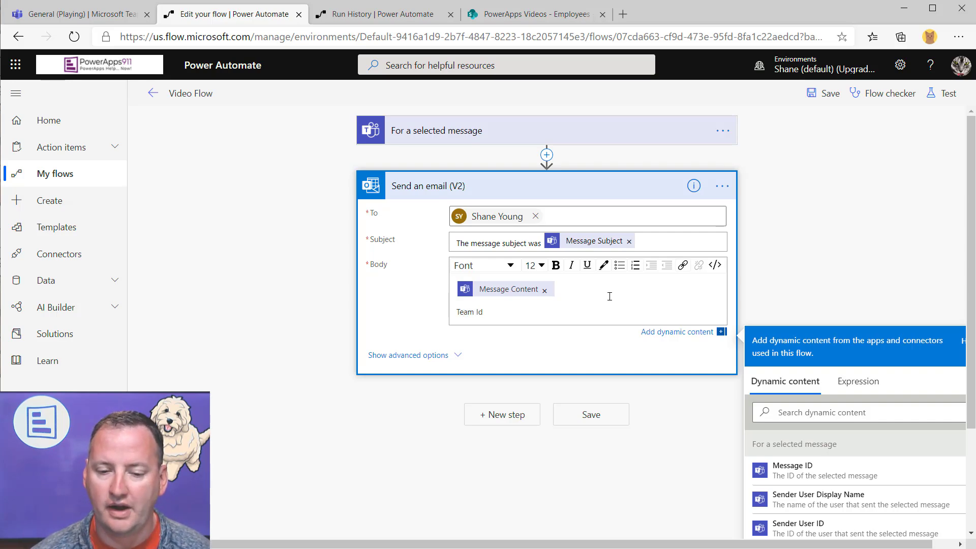
Add Team ID, Channel ID and Link to Message tokens on separate labelled body lines
{"action": "scroll", "coordinate": [814, 356], "scroll_direction": "down", "scroll_amount": 5}
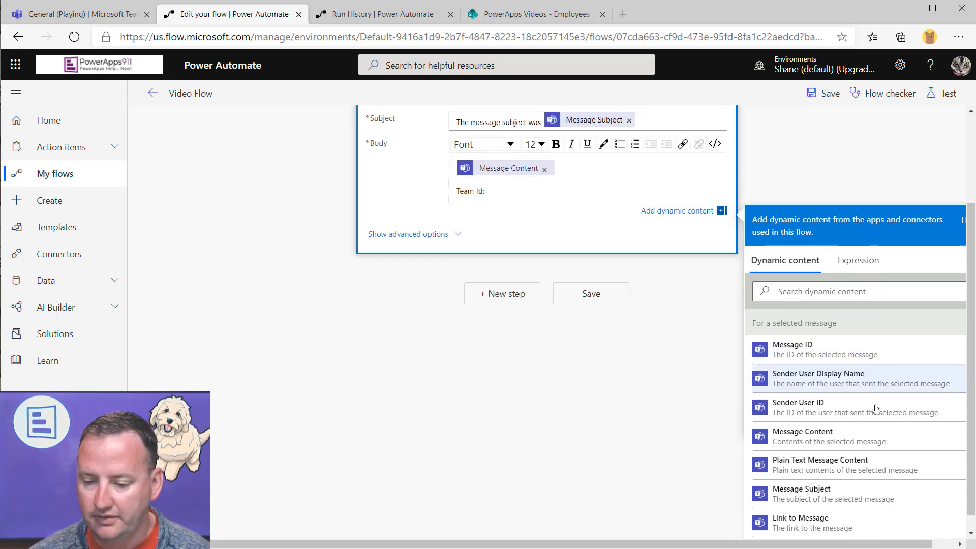
{"action": "left_click", "coordinate": [834, 440]}
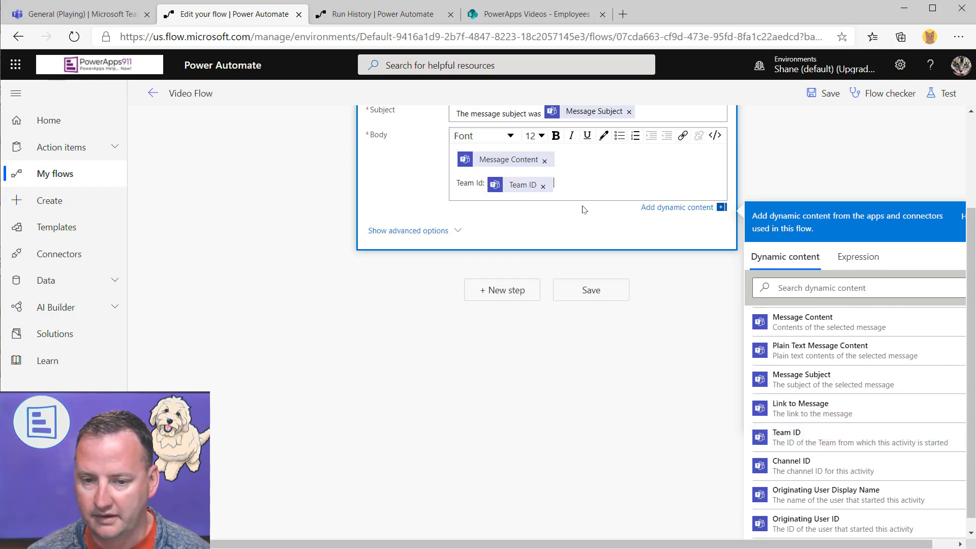
{"action": "key", "text": "Return"}
{"action": "type", "text": "Channel ID:"}
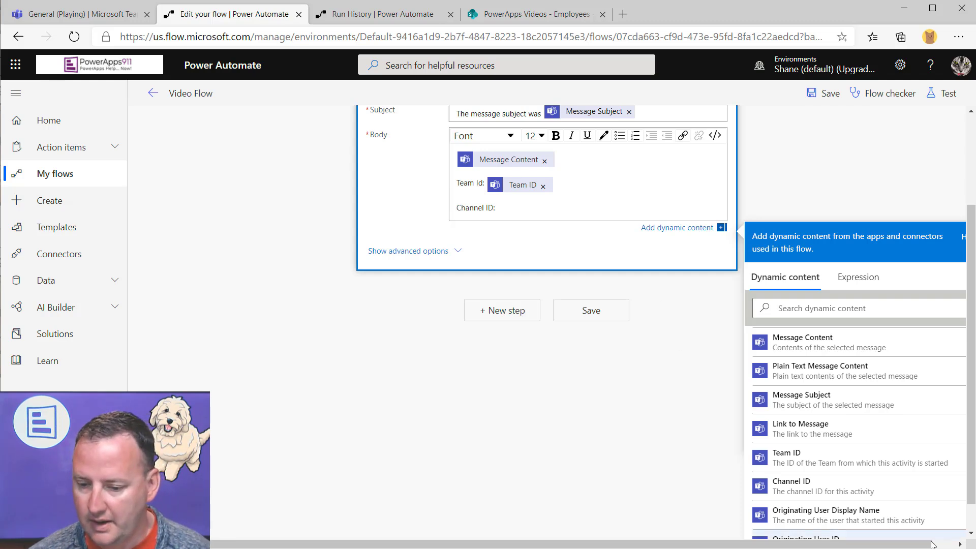
{"action": "left_click", "coordinate": [816, 486]}
{"action": "key", "text": "Return"}
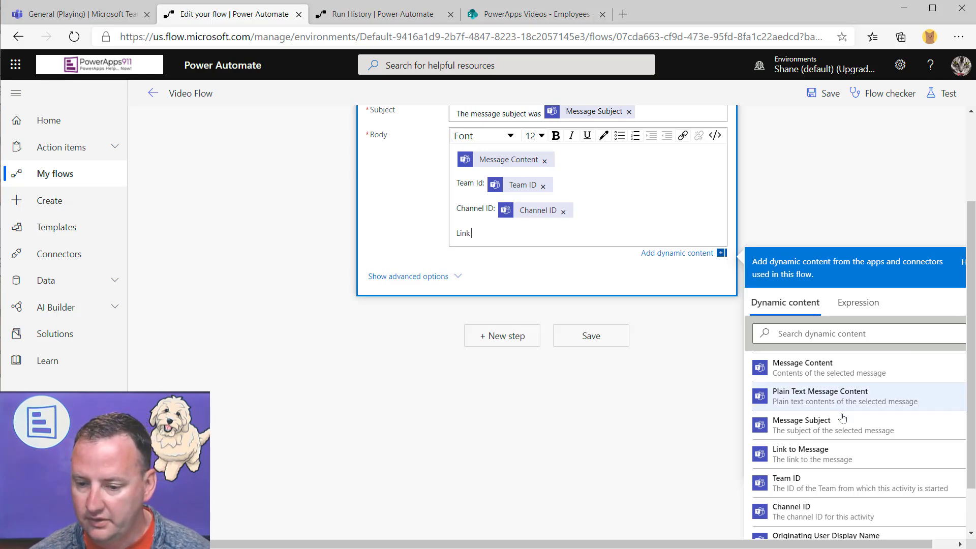
{"action": "left_click", "coordinate": [815, 454]}
{"action": "scroll", "coordinate": [696, 235], "scroll_direction": "up", "scroll_amount": 3}
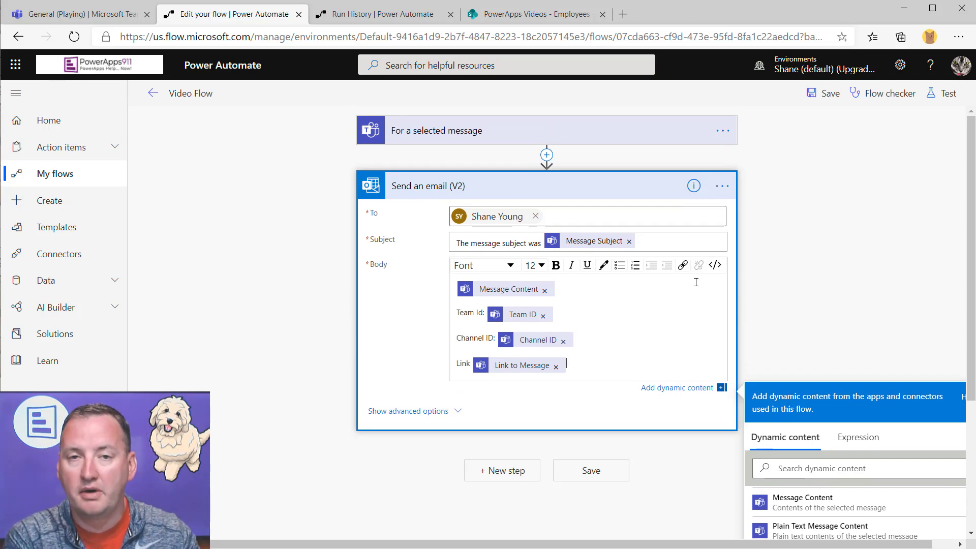
Save the flow and test it using data from the earlier failed run
{"action": "left_click", "coordinate": [827, 96]}
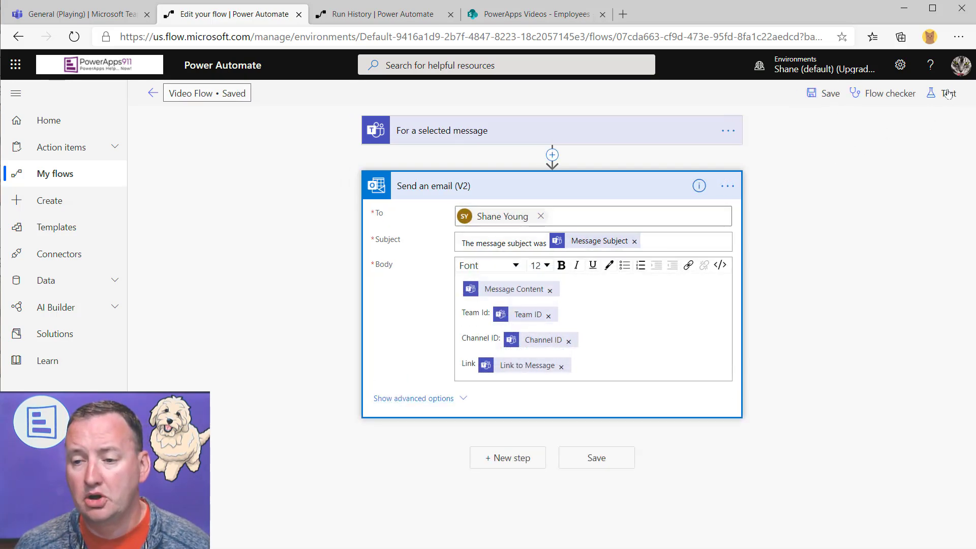
{"action": "left_click", "coordinate": [944, 93]}
{"action": "left_click", "coordinate": [803, 155]}
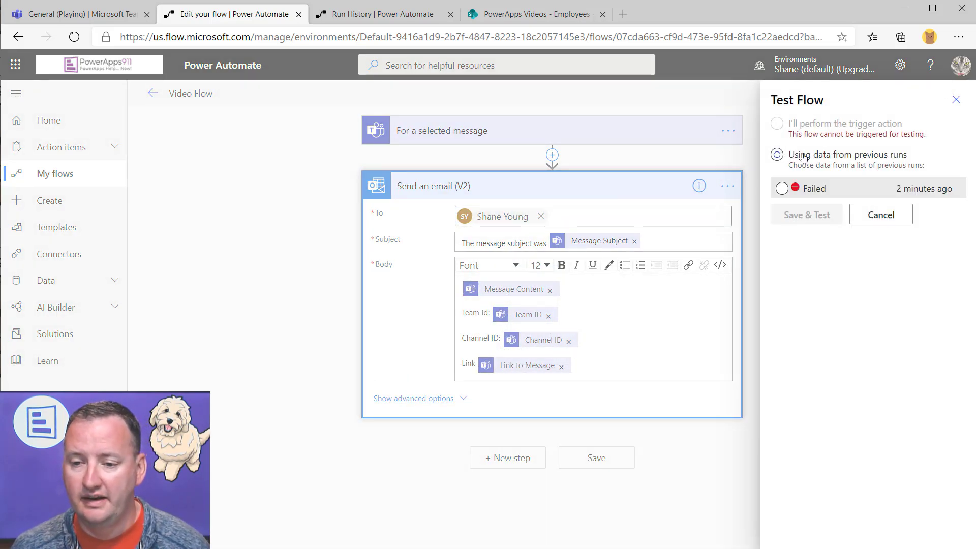
{"action": "left_click", "coordinate": [782, 188]}
{"action": "left_click", "coordinate": [796, 214]}
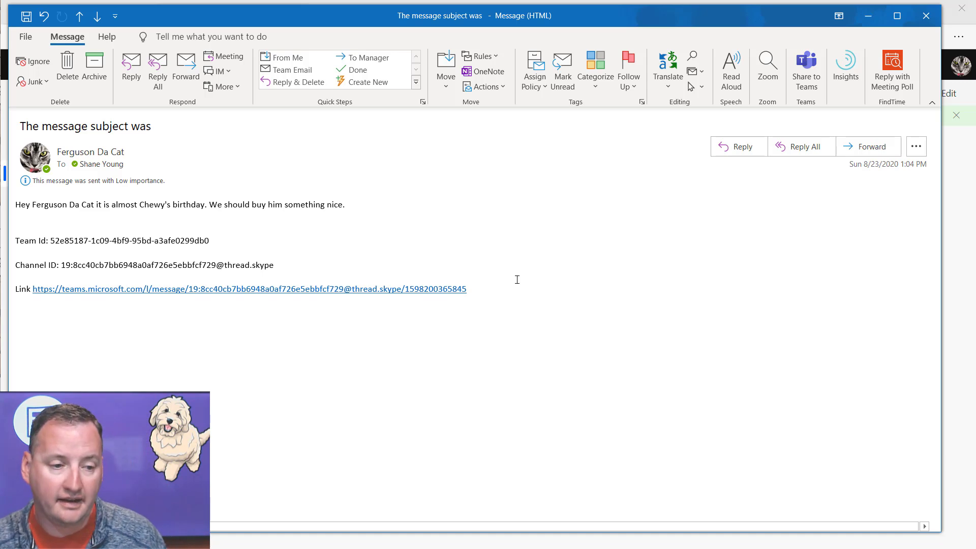
Check the test email's content, follow its message link to Teams, and select the Team Id value
{"action": "left_click_drag", "start_coordinate": [349, 205], "coordinate": [14, 201]}
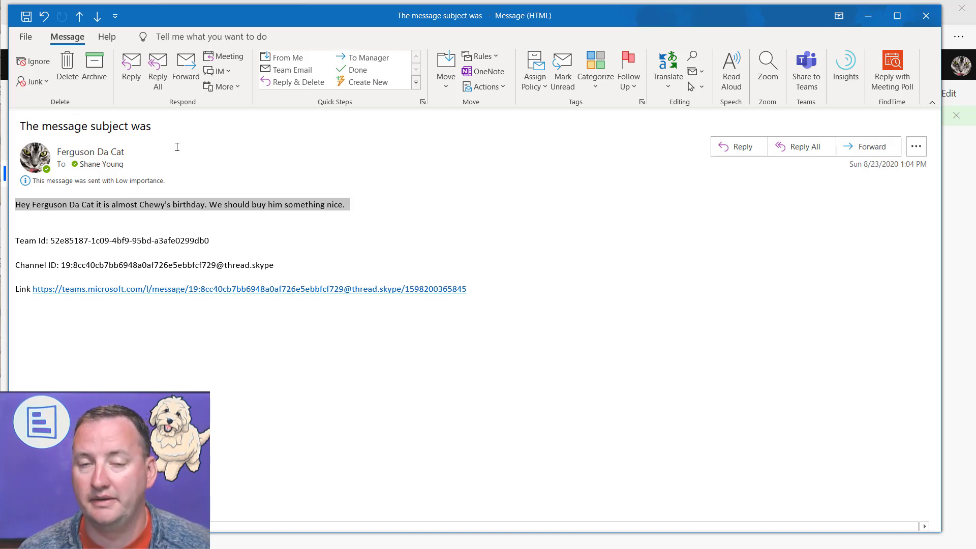
{"action": "left_click", "coordinate": [102, 244]}
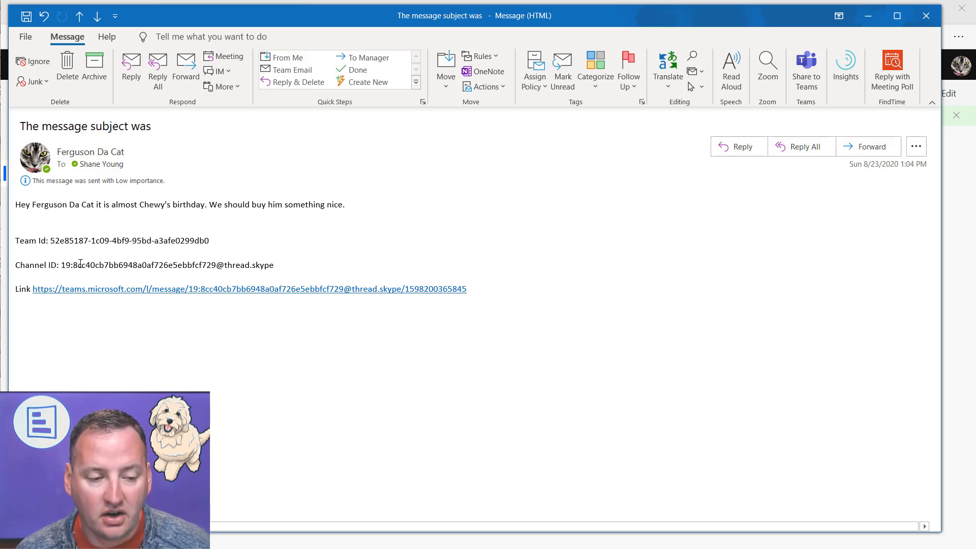
{"action": "left_click", "coordinate": [258, 290]}
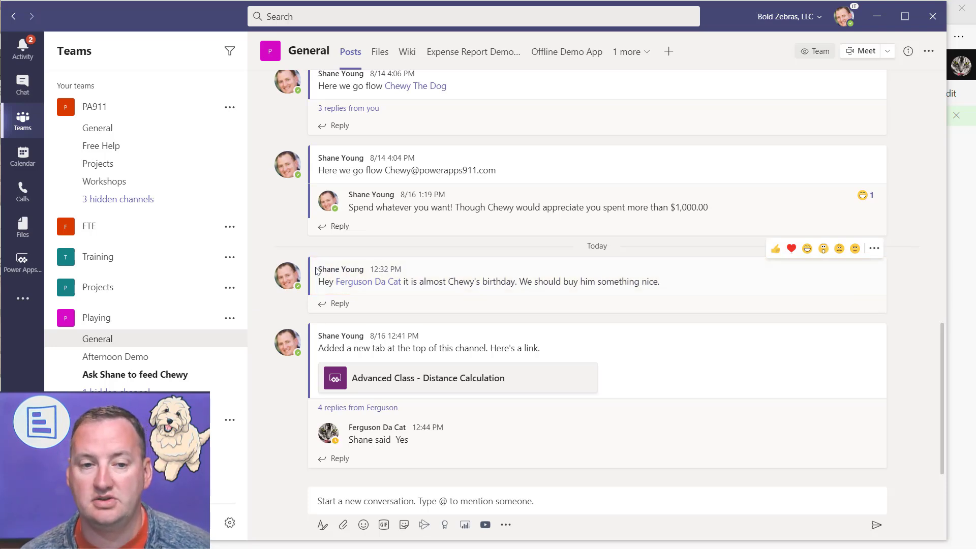
{"action": "left_click", "coordinate": [876, 19]}
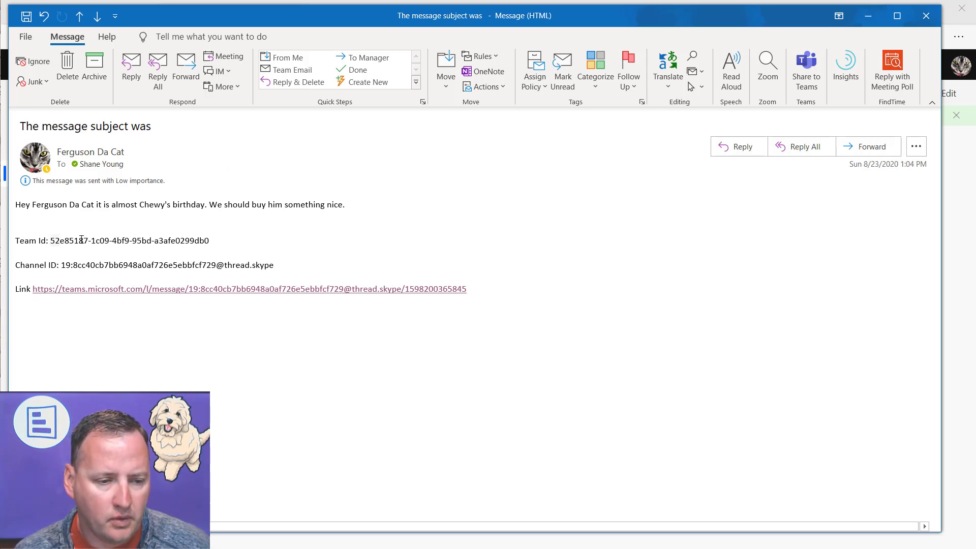
{"action": "left_click_drag", "start_coordinate": [68, 241], "coordinate": [213, 241]}
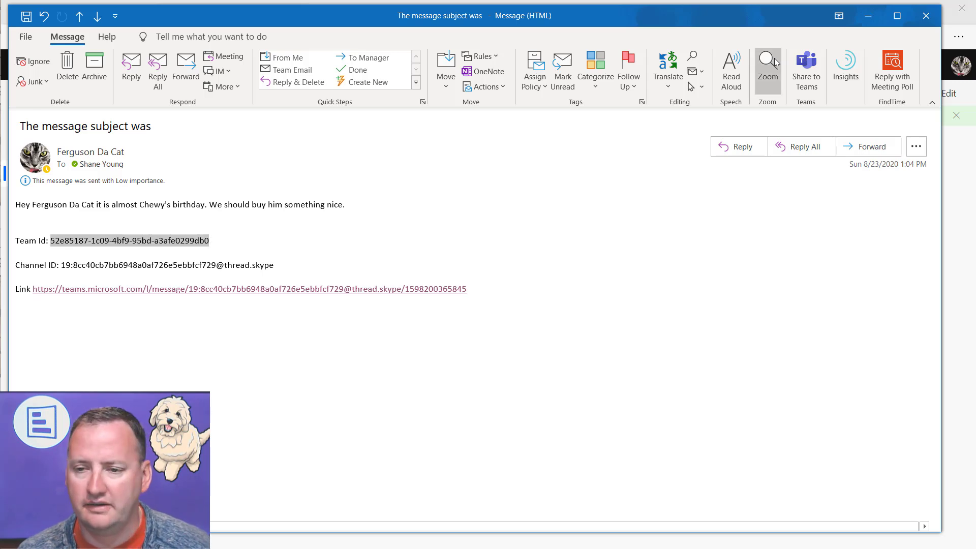
{"action": "left_click", "coordinate": [868, 16]}
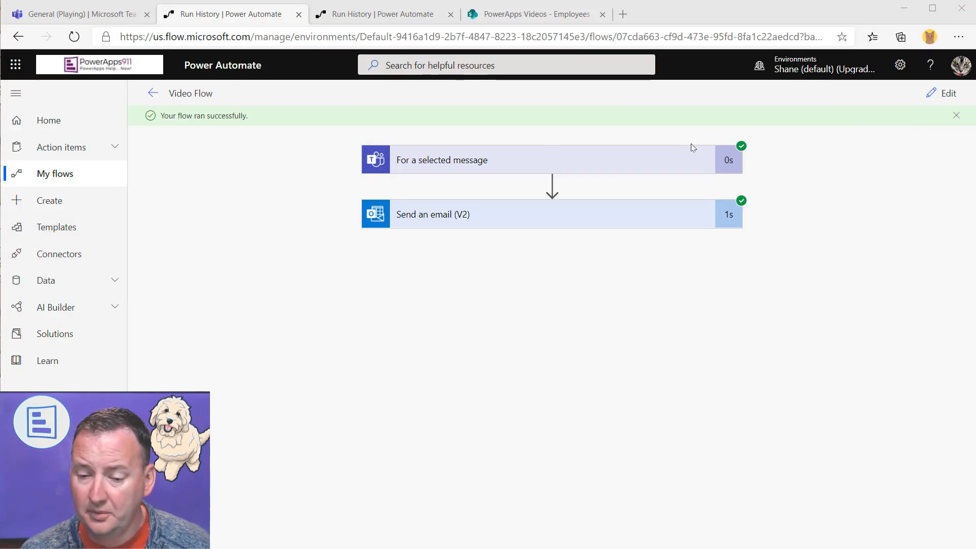
Add a Microsoft Teams 'Get a team (preview)' action right after the message trigger, before Send an email (V2)
{"action": "left_click", "coordinate": [945, 94]}
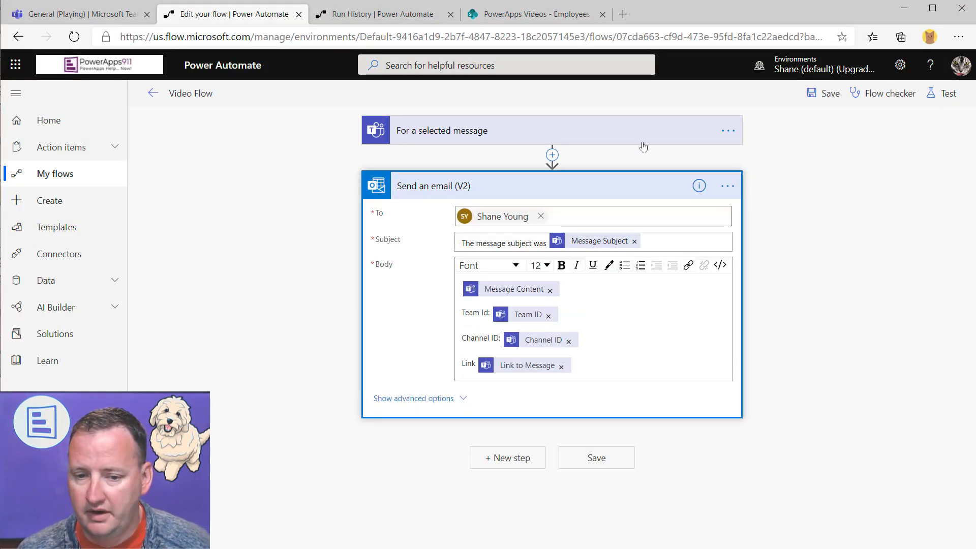
{"action": "left_click", "coordinate": [552, 156]}
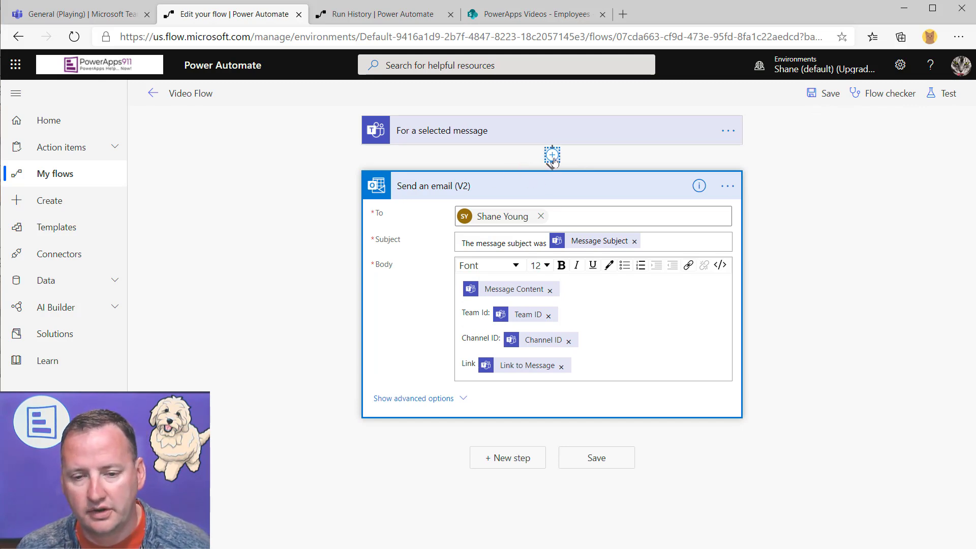
{"action": "left_click", "coordinate": [552, 155]}
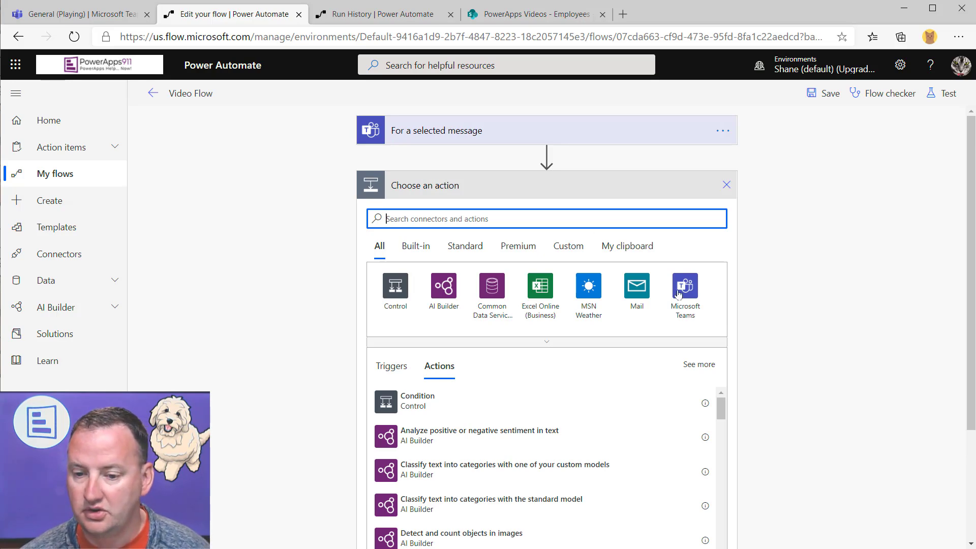
{"action": "left_click", "coordinate": [682, 294]}
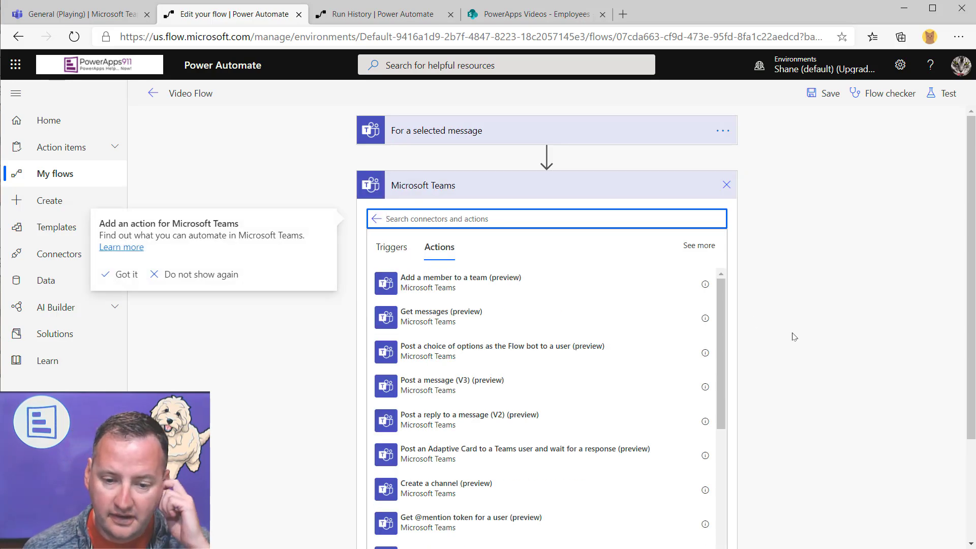
{"action": "scroll", "coordinate": [903, 275], "scroll_direction": "down", "scroll_amount": 1}
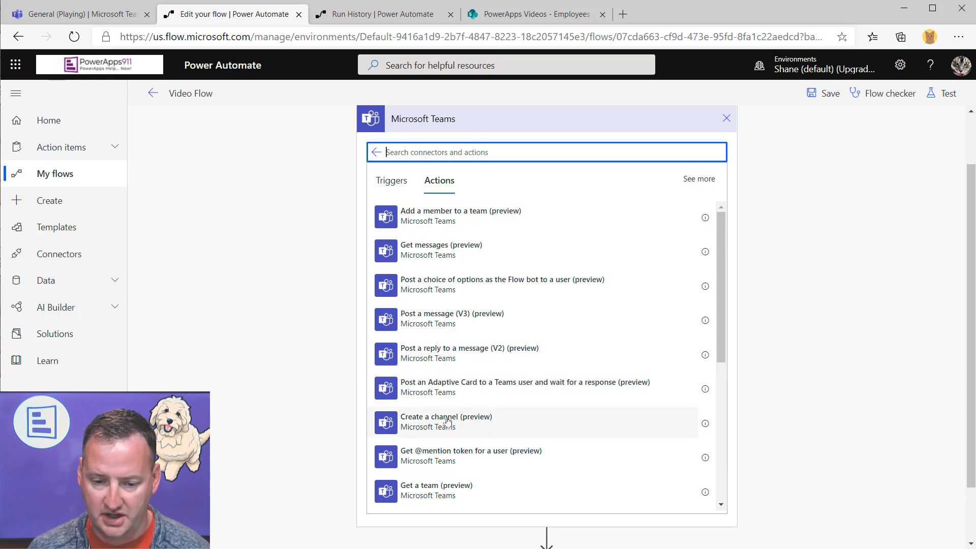
{"action": "scroll", "coordinate": [446, 420], "scroll_direction": "down", "scroll_amount": 1}
{"action": "scroll", "coordinate": [455, 393], "scroll_direction": "down", "scroll_amount": 2}
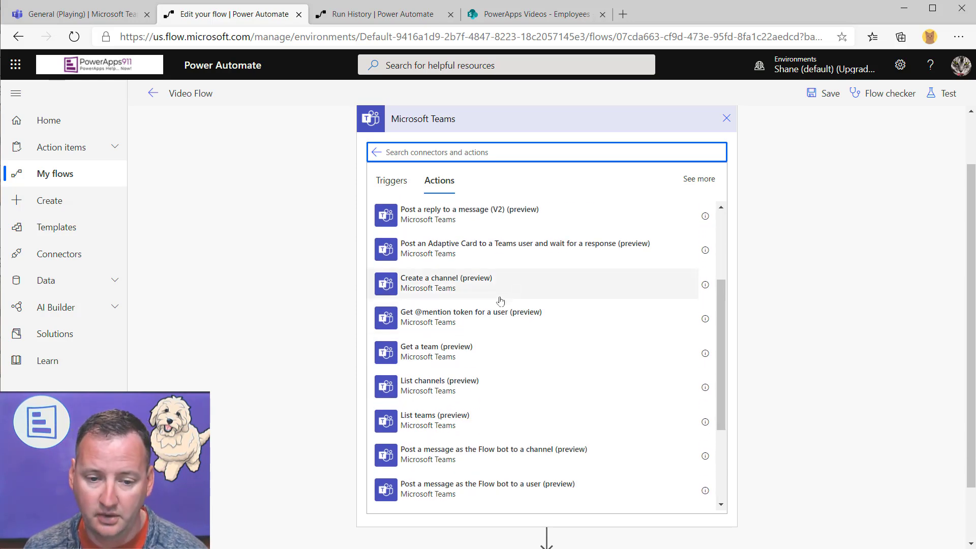
{"action": "scroll", "coordinate": [479, 314], "scroll_direction": "down", "scroll_amount": 1}
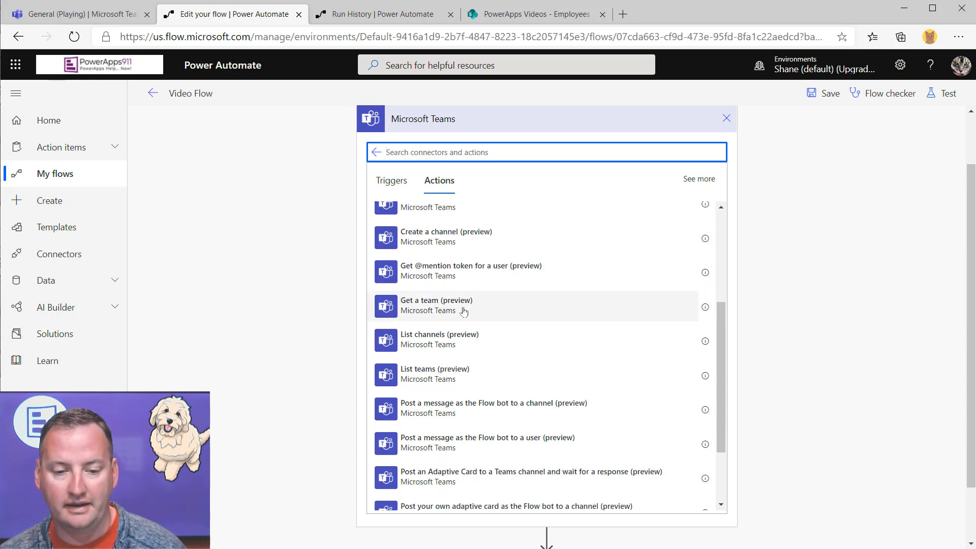
{"action": "scroll", "coordinate": [452, 305], "scroll_direction": "down", "scroll_amount": 1}
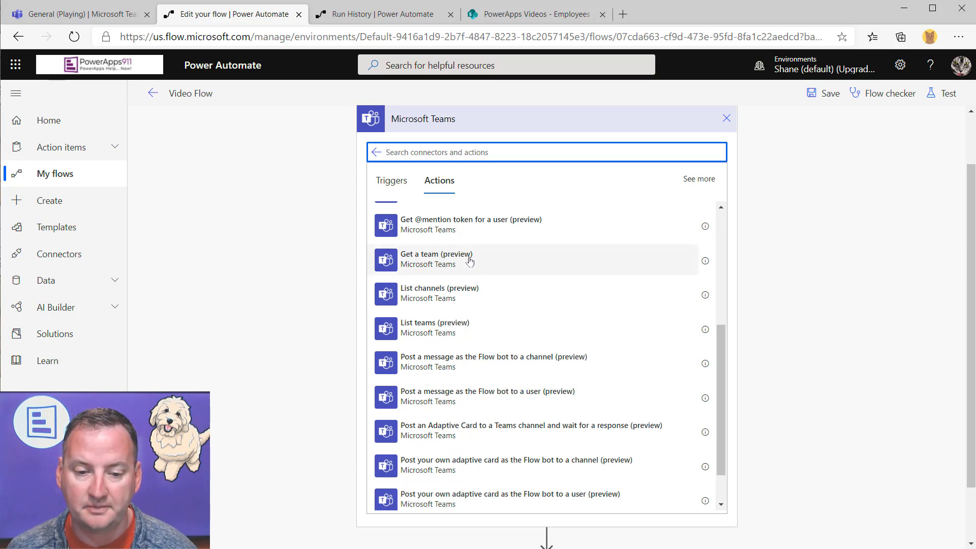
{"action": "scroll", "coordinate": [430, 261], "scroll_direction": "down", "scroll_amount": 1}
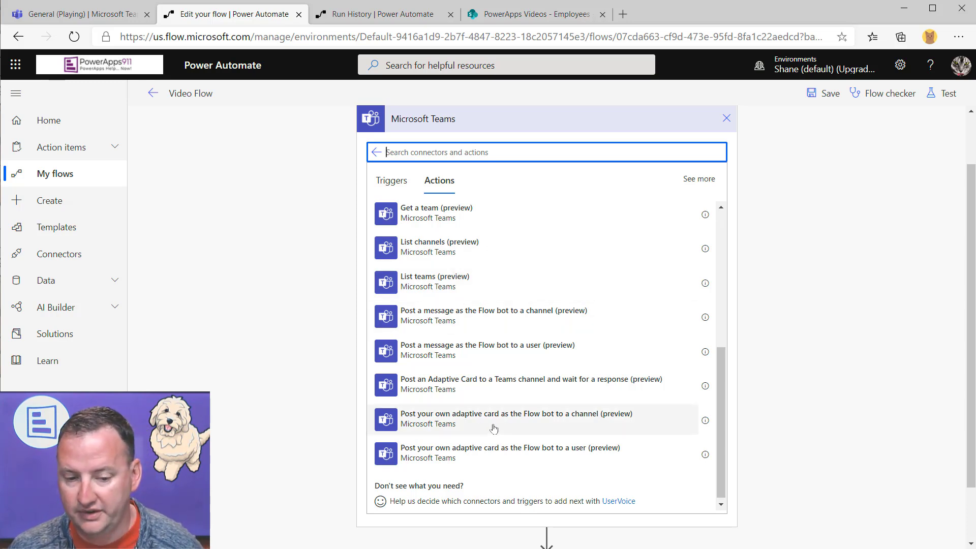
{"action": "scroll", "coordinate": [488, 346], "scroll_direction": "up", "scroll_amount": 1}
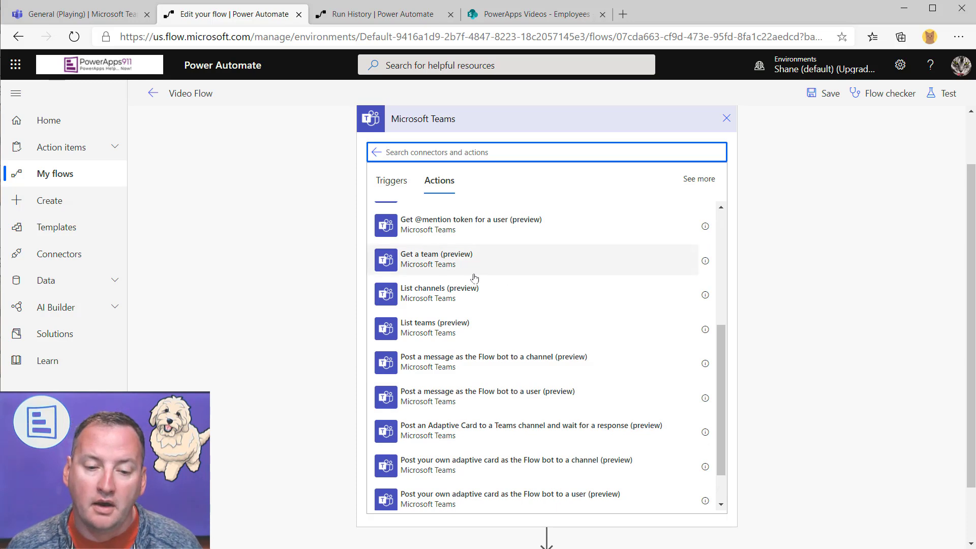
{"action": "left_click", "coordinate": [464, 264]}
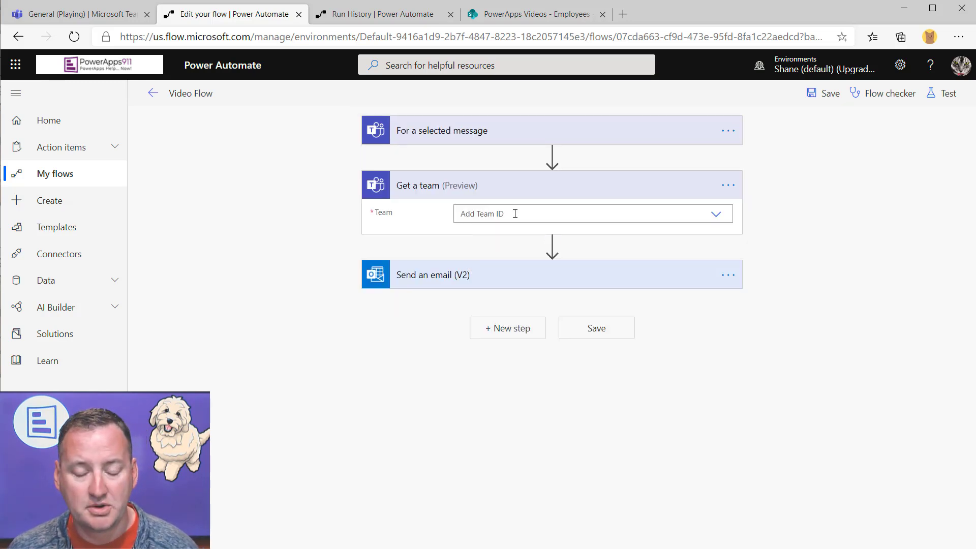
Set the Get a team step's Team field to the custom value Team ID
{"action": "left_click", "coordinate": [515, 213]}
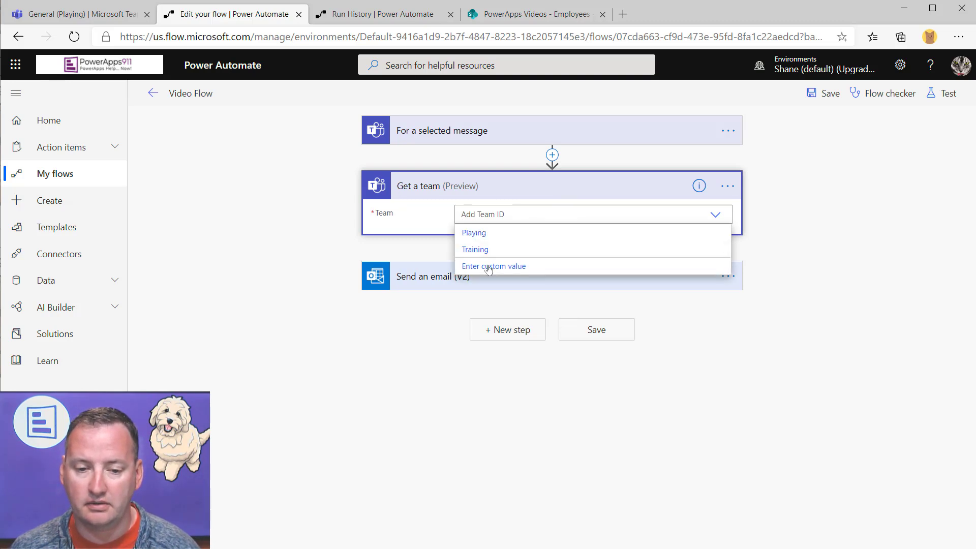
{"action": "left_click", "coordinate": [505, 273]}
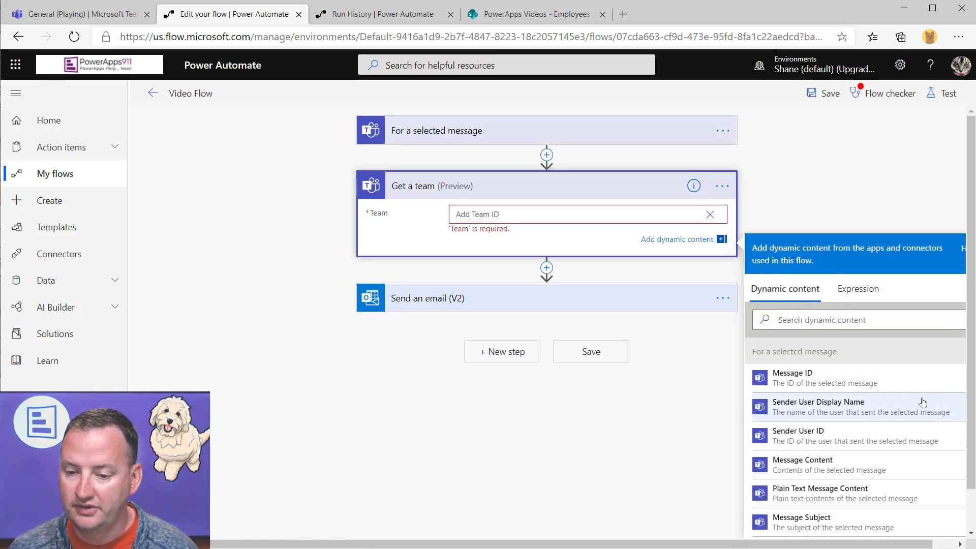
{"action": "scroll", "coordinate": [839, 438], "scroll_direction": "down", "scroll_amount": 2}
{"action": "left_click", "coordinate": [796, 470]}
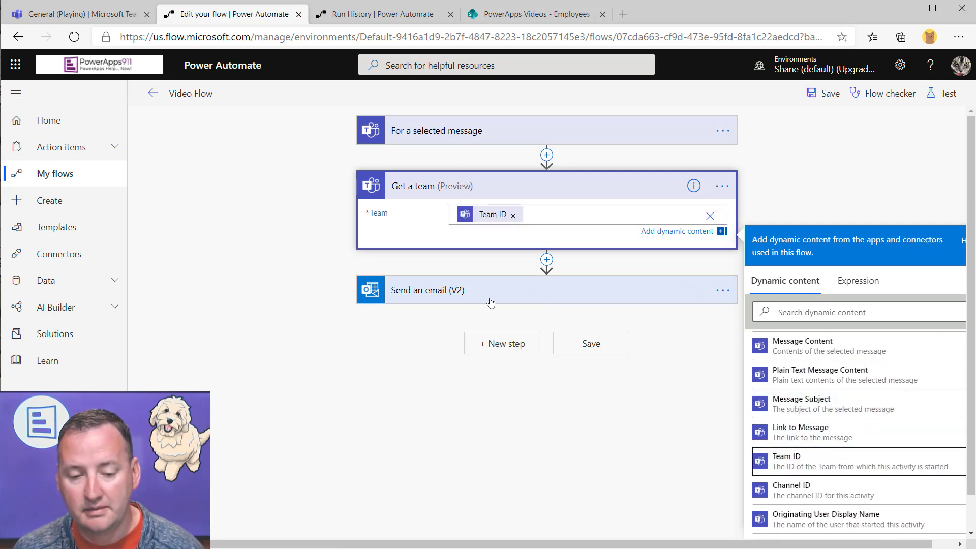
Add a 'Team Name:' line with the team's Display Name to the email body, then save
{"action": "left_click", "coordinate": [524, 290]}
{"action": "scroll", "coordinate": [636, 285], "scroll_direction": "down", "scroll_amount": 1}
{"action": "left_click", "coordinate": [586, 379]}
{"action": "key", "text": "Return"}
{"action": "type", "text": "Team Name:"}
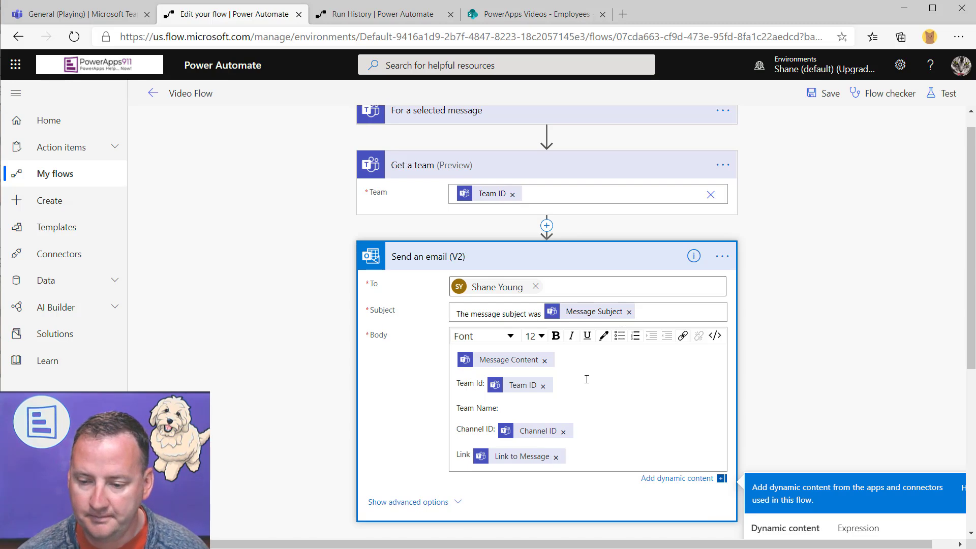
{"action": "left_click_drag", "start_coordinate": [969, 336], "coordinate": [969, 496]}
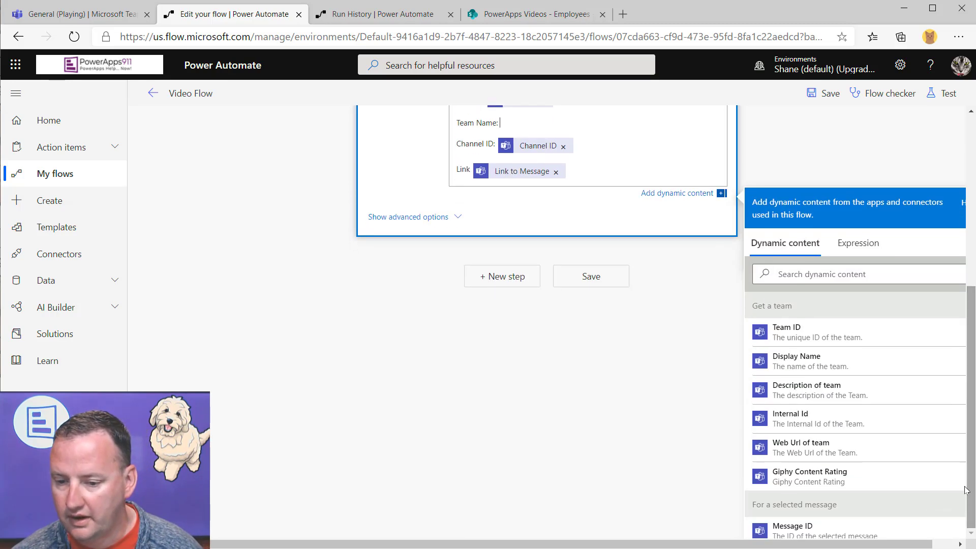
{"action": "left_click", "coordinate": [802, 363]}
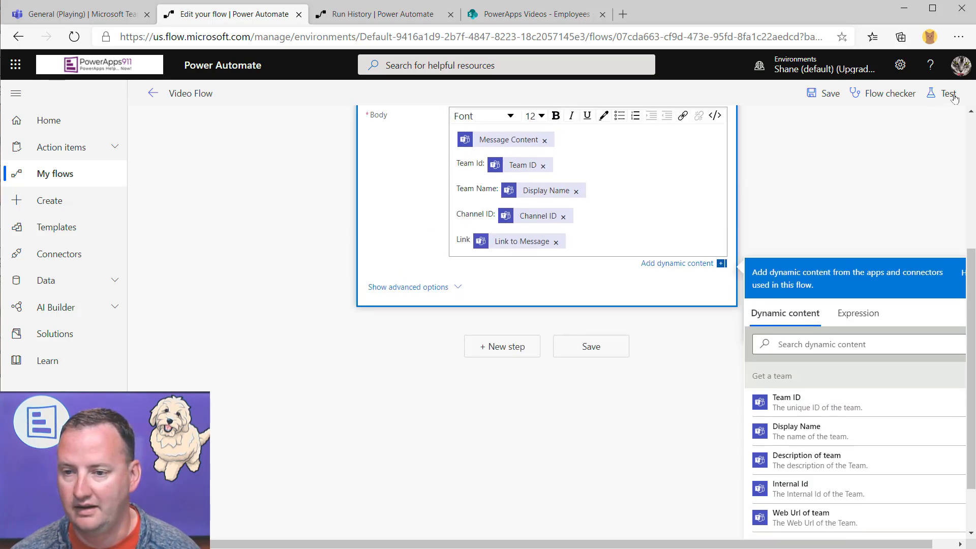
{"action": "left_click", "coordinate": [830, 94]}
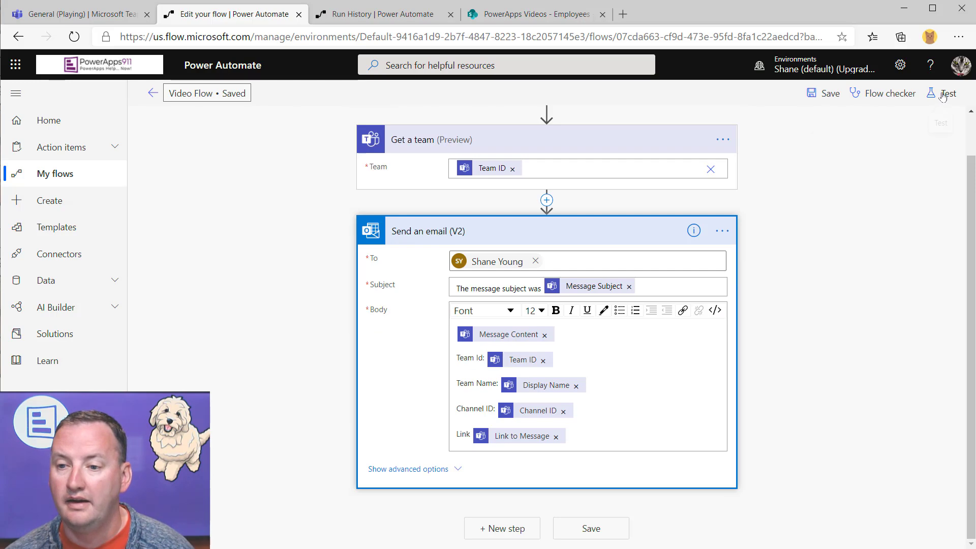
Test the flow using data from the previous successful run and confirm the email shows Team Name: Playing
{"action": "left_click", "coordinate": [946, 96]}
{"action": "left_click", "coordinate": [782, 188]}
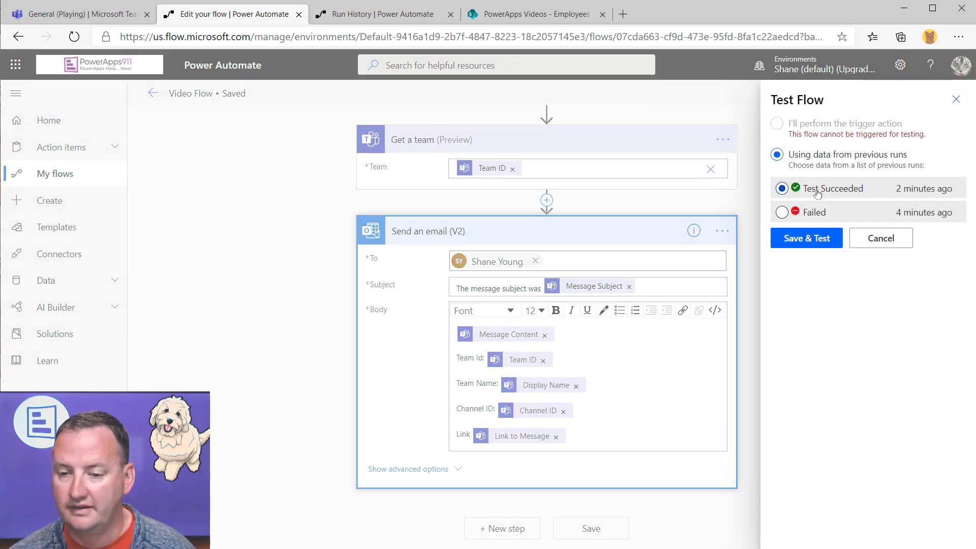
{"action": "left_click", "coordinate": [799, 239]}
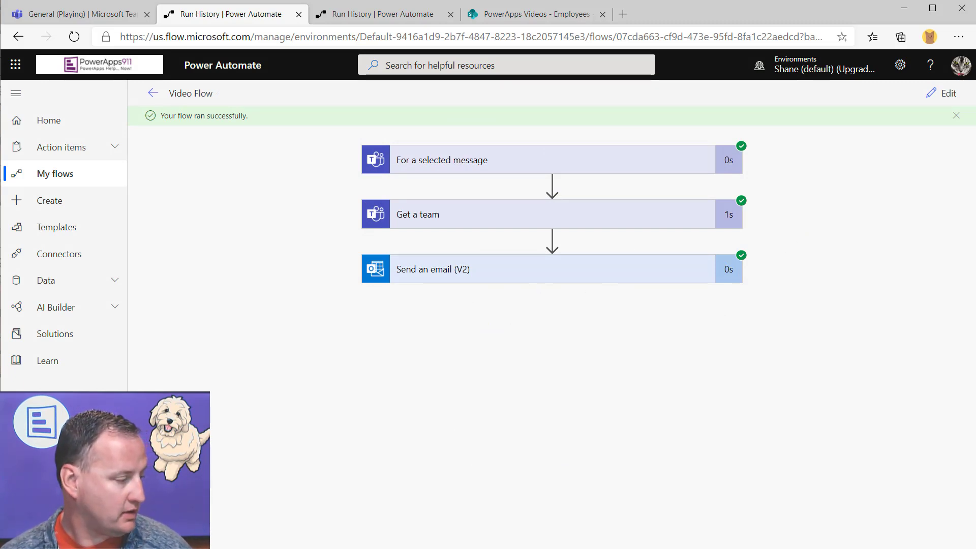
{"action": "key", "text": "alt+Tab"}
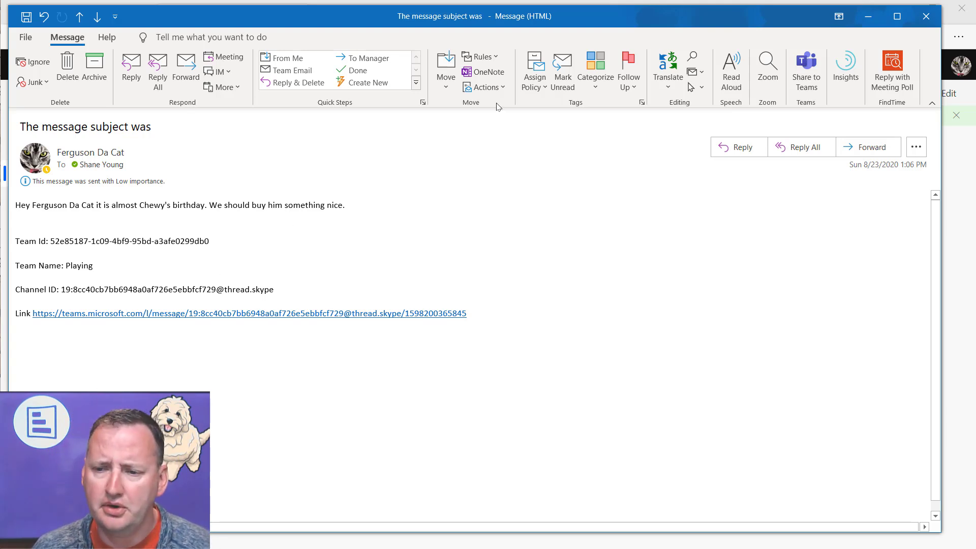
{"action": "left_click", "coordinate": [876, 16]}
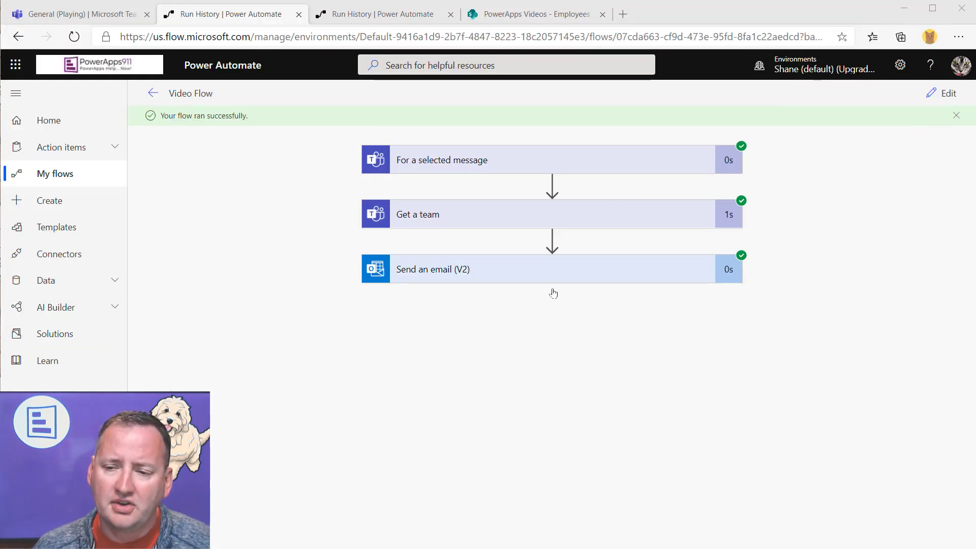
Insert a Microsoft Teams List channels action between Get a team and Send an email
{"action": "left_click", "coordinate": [947, 94]}
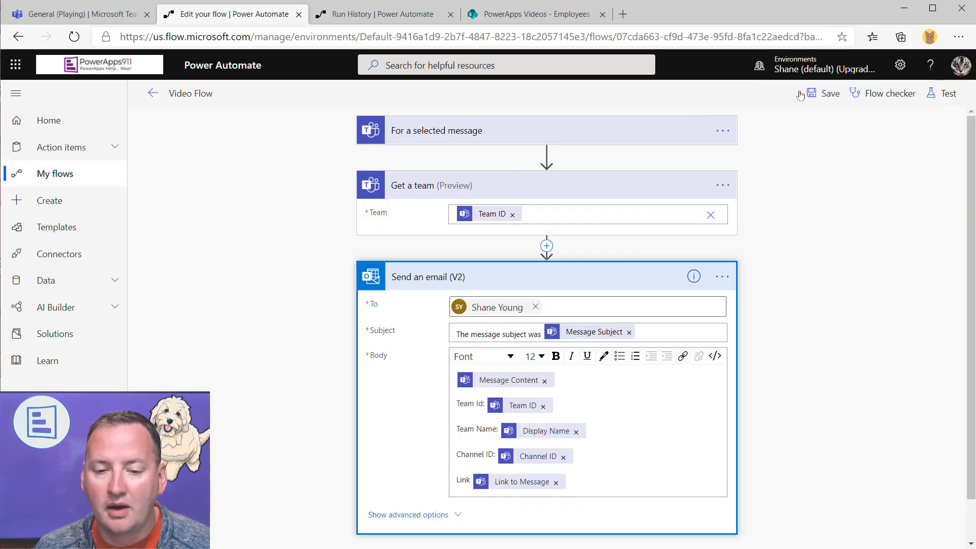
{"action": "left_click", "coordinate": [548, 248]}
{"action": "left_click", "coordinate": [534, 264]}
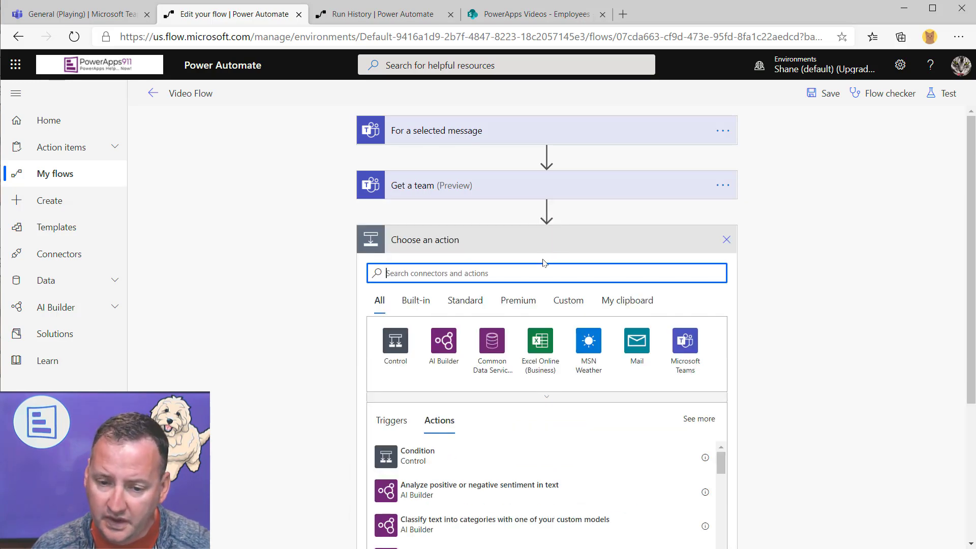
{"action": "left_click", "coordinate": [684, 364]}
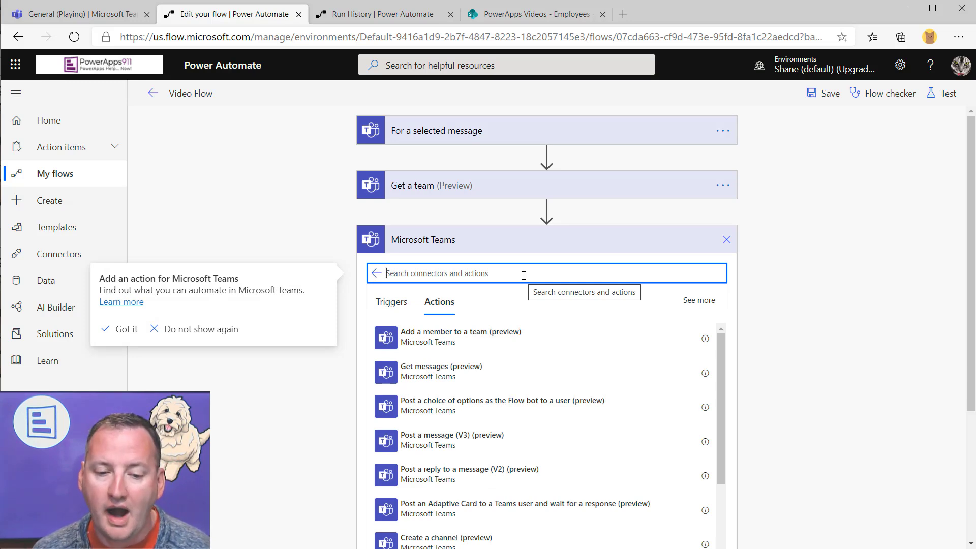
{"action": "scroll", "coordinate": [521, 429], "scroll_direction": "down", "scroll_amount": 4}
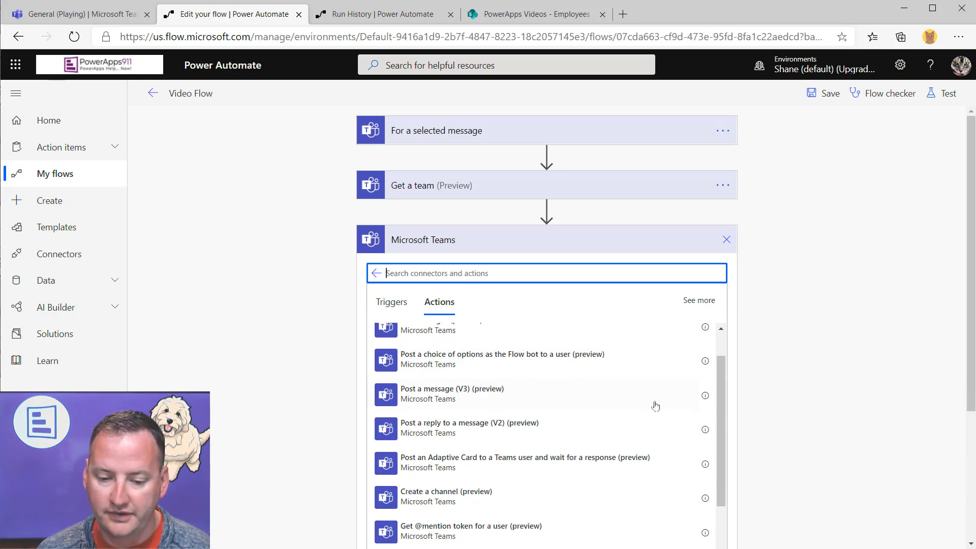
{"action": "left_click", "coordinate": [450, 466]}
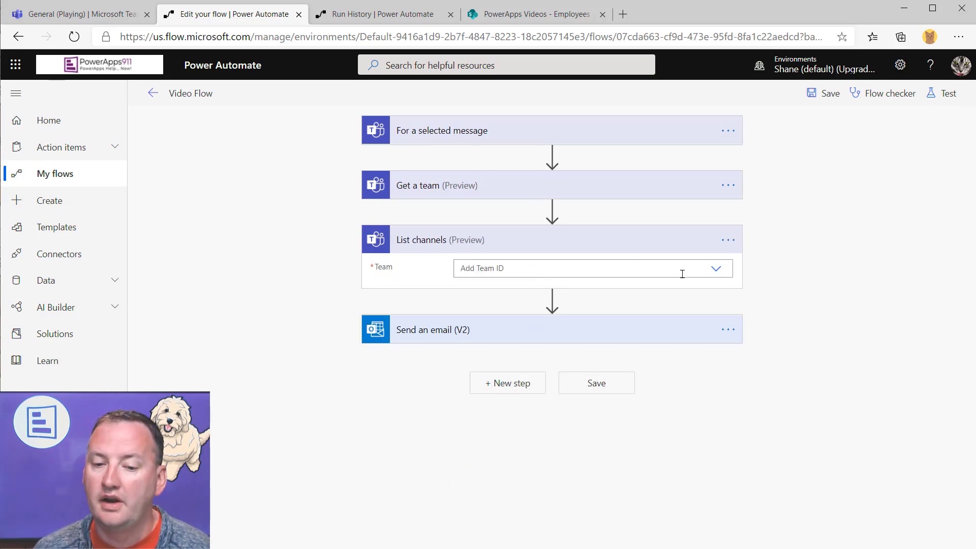
Set List channels' Team to the custom dynamic value Team ID
{"action": "left_click", "coordinate": [716, 268]}
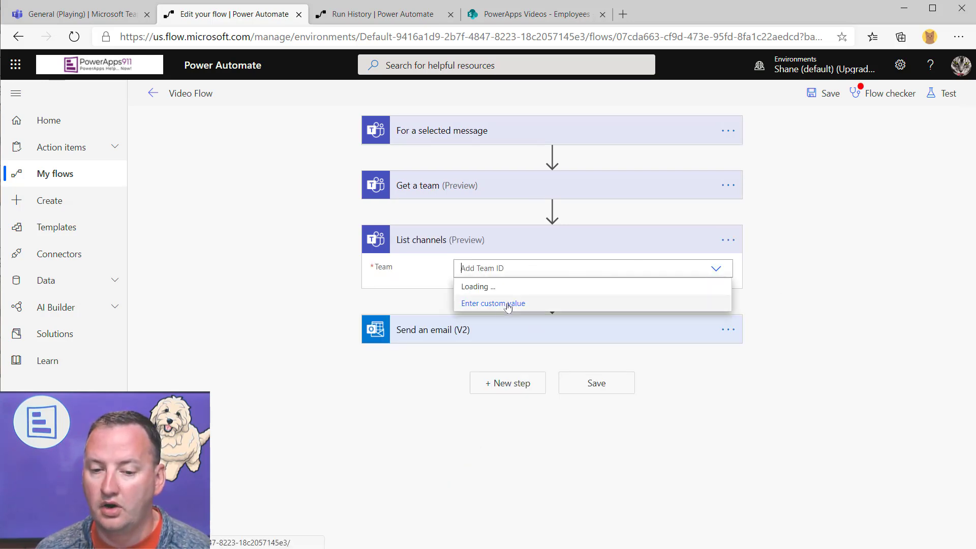
{"action": "left_click", "coordinate": [508, 304]}
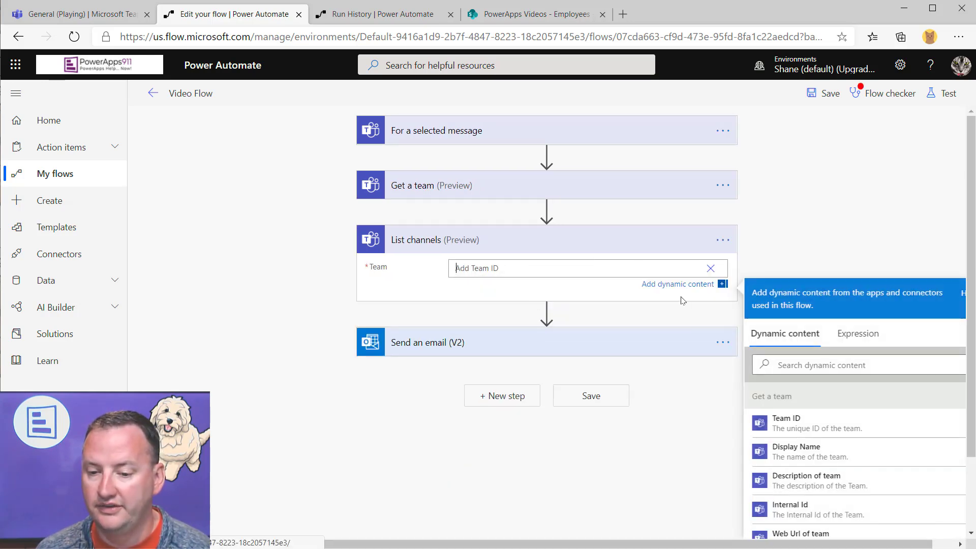
{"action": "scroll", "coordinate": [807, 422], "scroll_direction": "down", "scroll_amount": 3}
{"action": "scroll", "coordinate": [807, 422], "scroll_direction": "up", "scroll_amount": 3}
{"action": "left_click", "coordinate": [804, 420]}
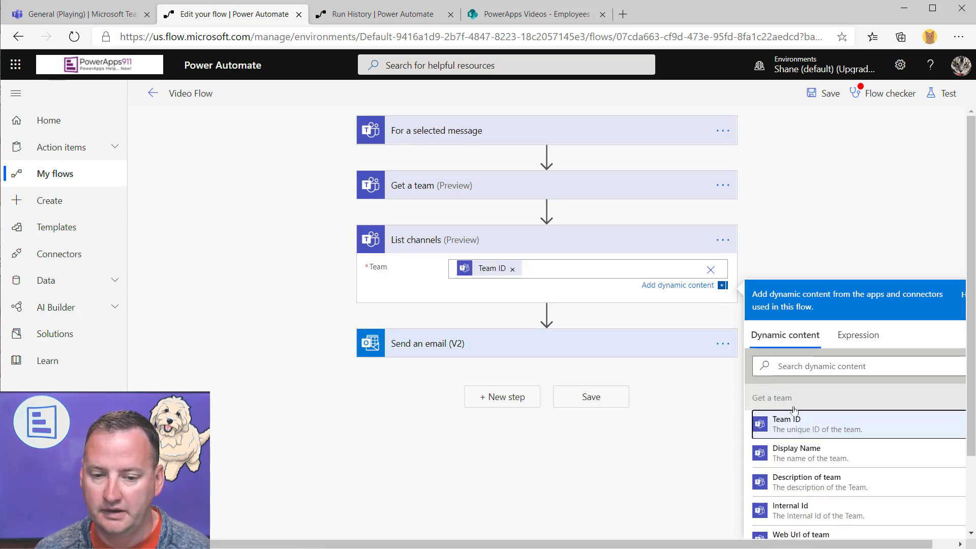
{"action": "left_click", "coordinate": [596, 293]}
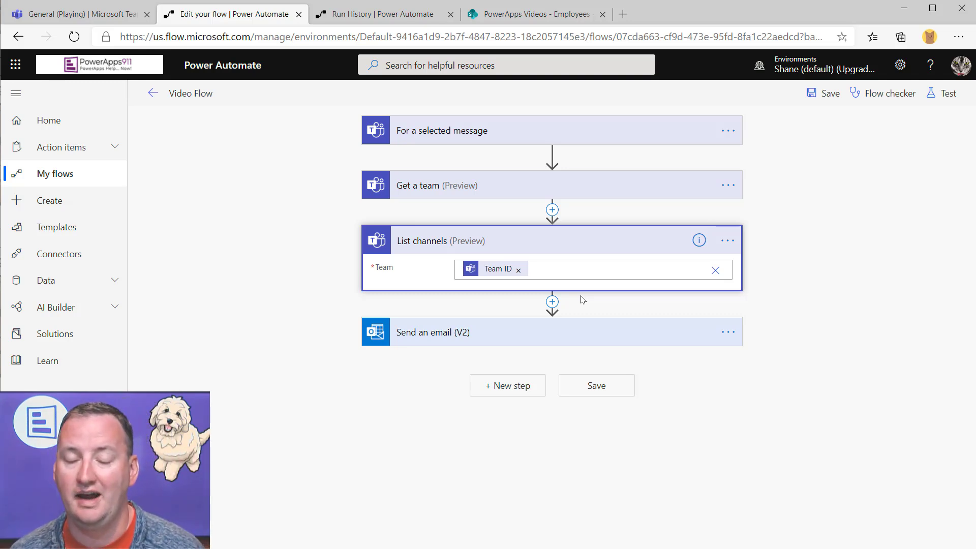
{"action": "left_click", "coordinate": [727, 241]}
Delete the List channels step, then add a new final step showing Microsoft Teams connector actions
{"action": "left_click", "coordinate": [787, 402]}
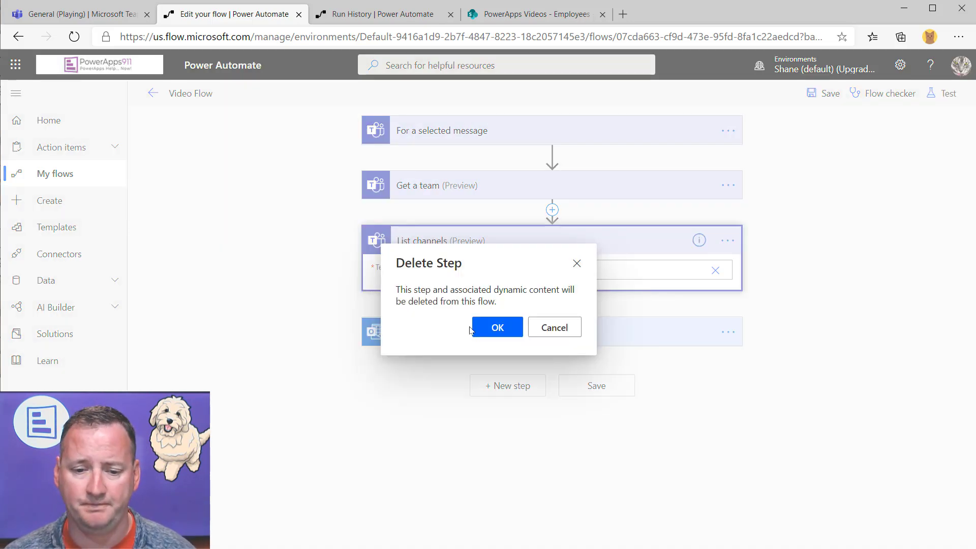
{"action": "left_click", "coordinate": [497, 327]}
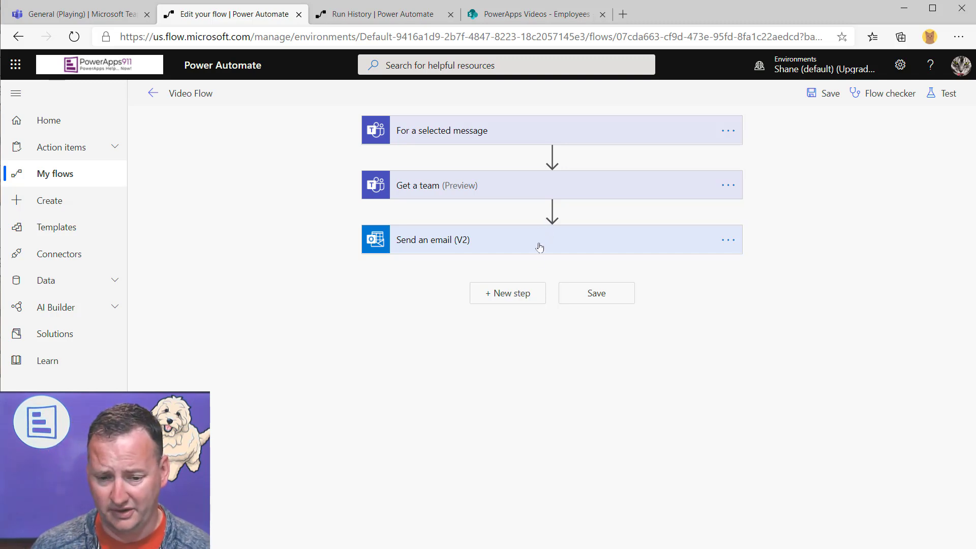
{"action": "left_click", "coordinate": [521, 300]}
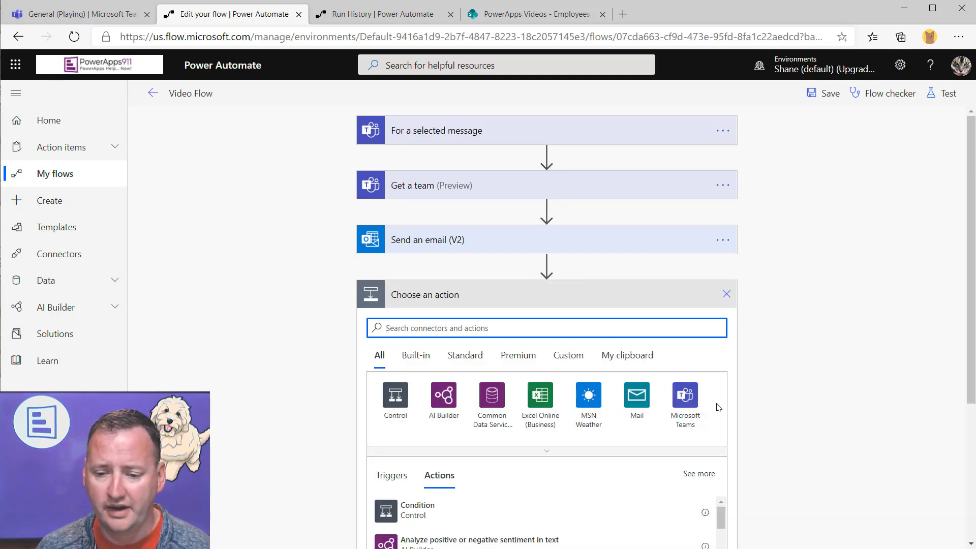
{"action": "left_click", "coordinate": [685, 396]}
{"action": "scroll", "coordinate": [820, 274], "scroll_direction": "down", "scroll_amount": 3}
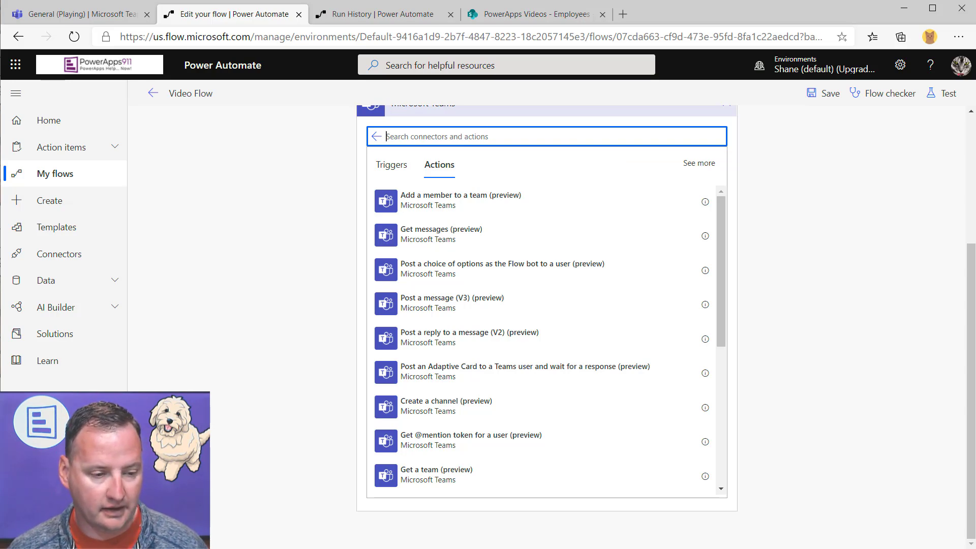
{"action": "key", "text": "alt+Tab"}
Look over the adaptive card messages in the Teams Flow chat, then minimize Teams
{"action": "left_click", "coordinate": [23, 84]}
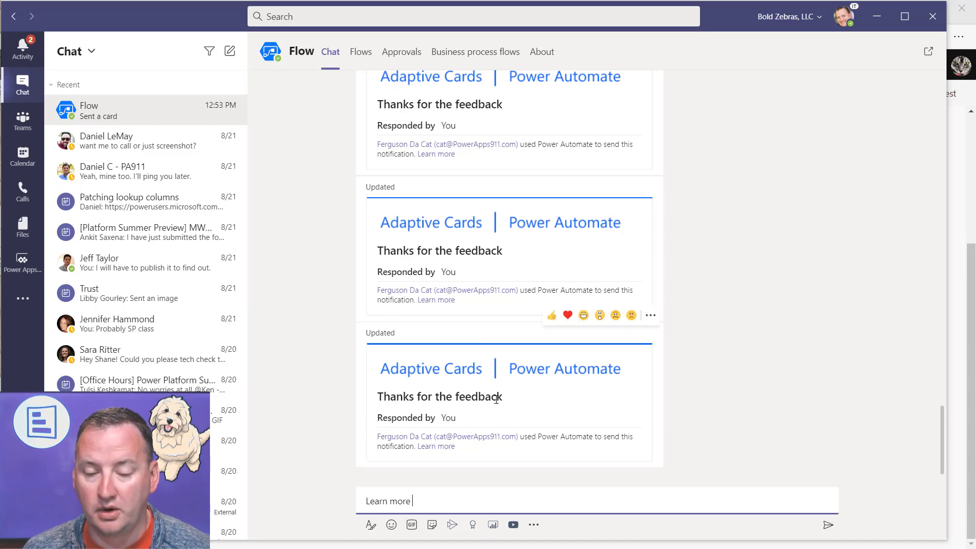
{"action": "left_click", "coordinate": [882, 20]}
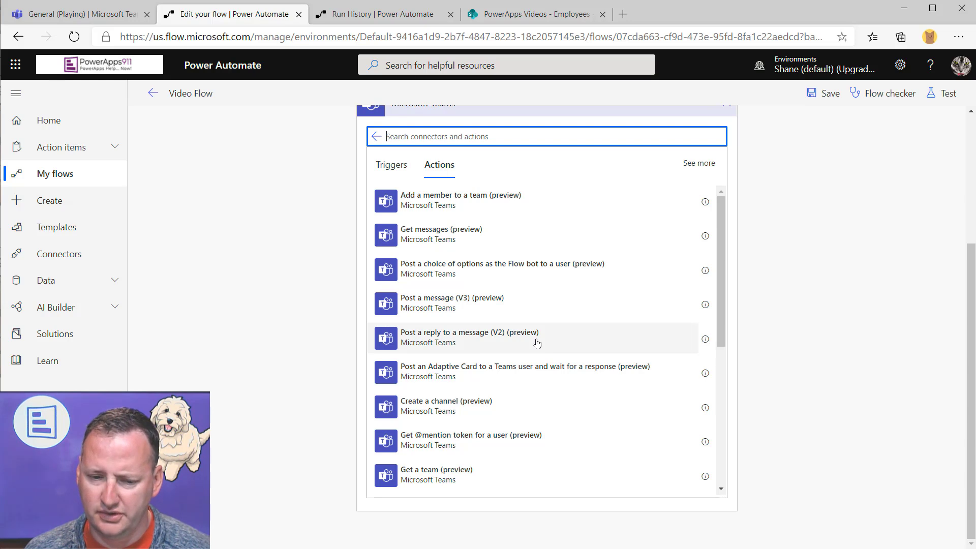
Browse the Microsoft Teams actions list, then discard the unfinished Teams step
{"action": "scroll", "coordinate": [479, 298], "scroll_direction": "down", "scroll_amount": 2}
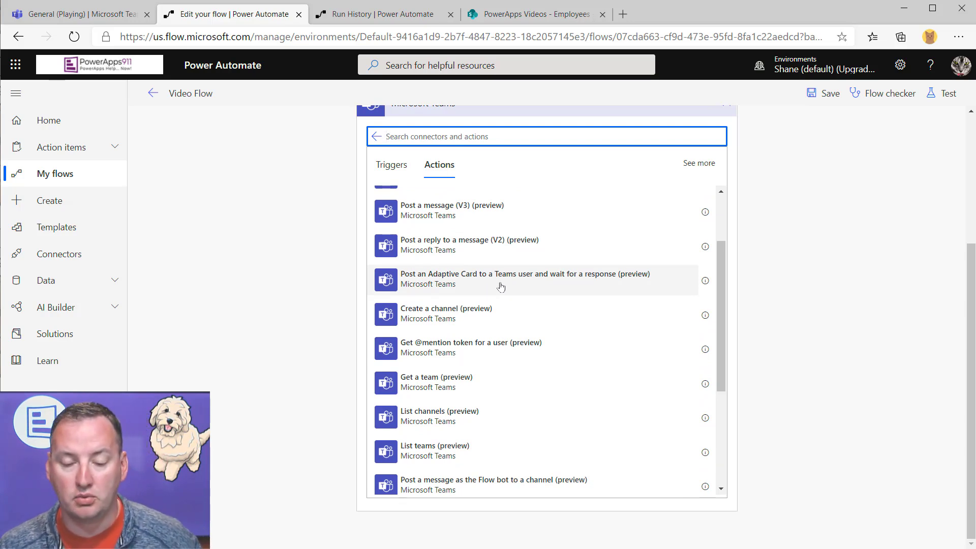
{"action": "scroll", "coordinate": [509, 284], "scroll_direction": "down", "scroll_amount": 2}
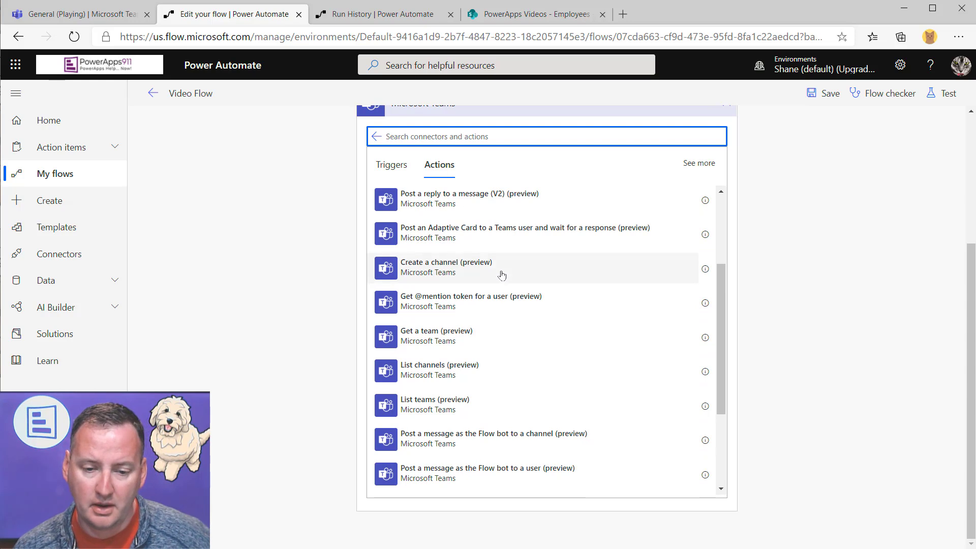
{"action": "scroll", "coordinate": [451, 251], "scroll_direction": "down", "scroll_amount": 3}
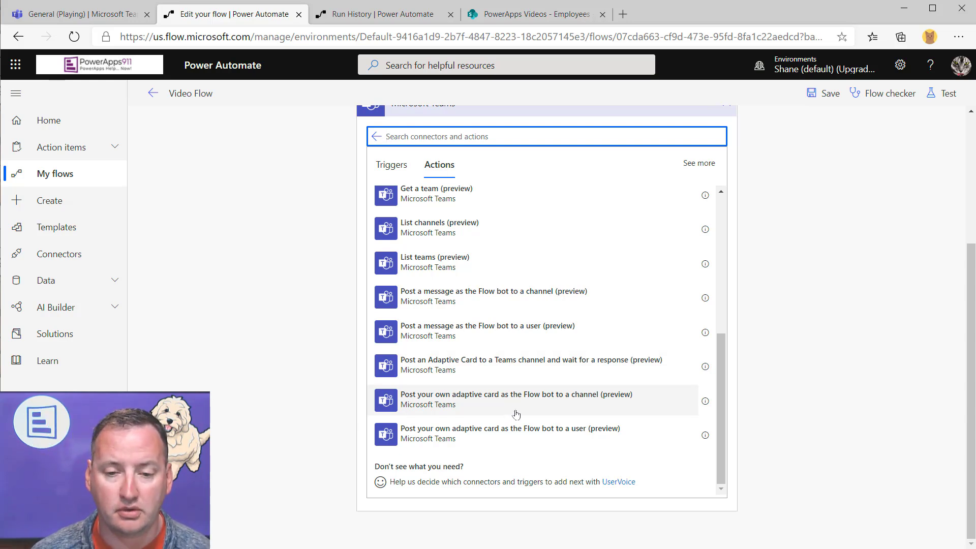
{"action": "scroll", "coordinate": [529, 334], "scroll_direction": "up", "scroll_amount": 1}
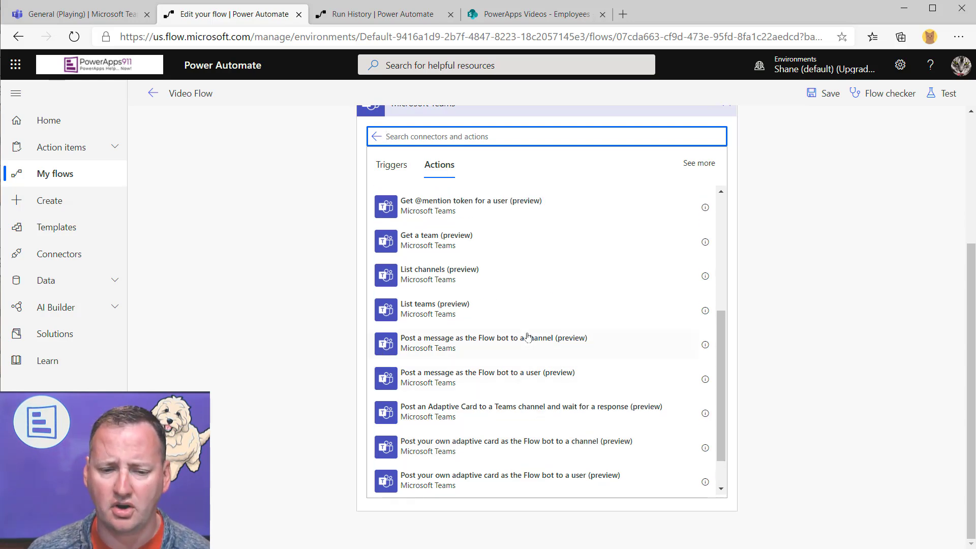
{"action": "scroll", "coordinate": [545, 334], "scroll_direction": "down", "scroll_amount": 1}
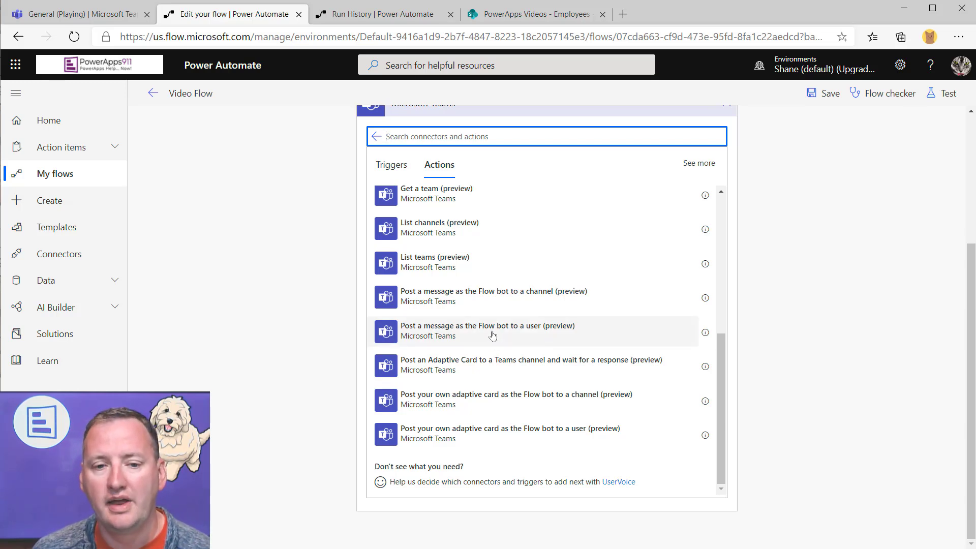
{"action": "scroll", "coordinate": [493, 334], "scroll_direction": "up", "scroll_amount": 10}
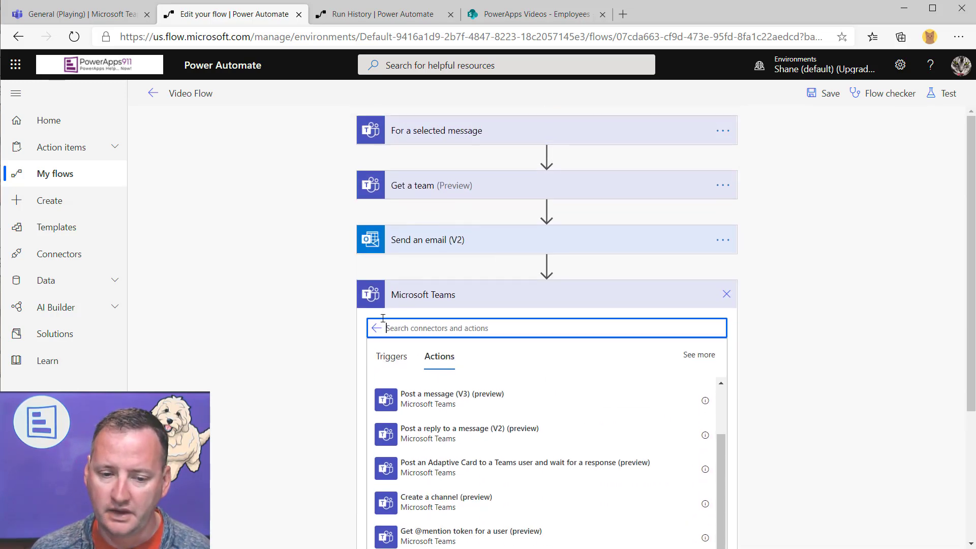
{"action": "left_click", "coordinate": [726, 294]}
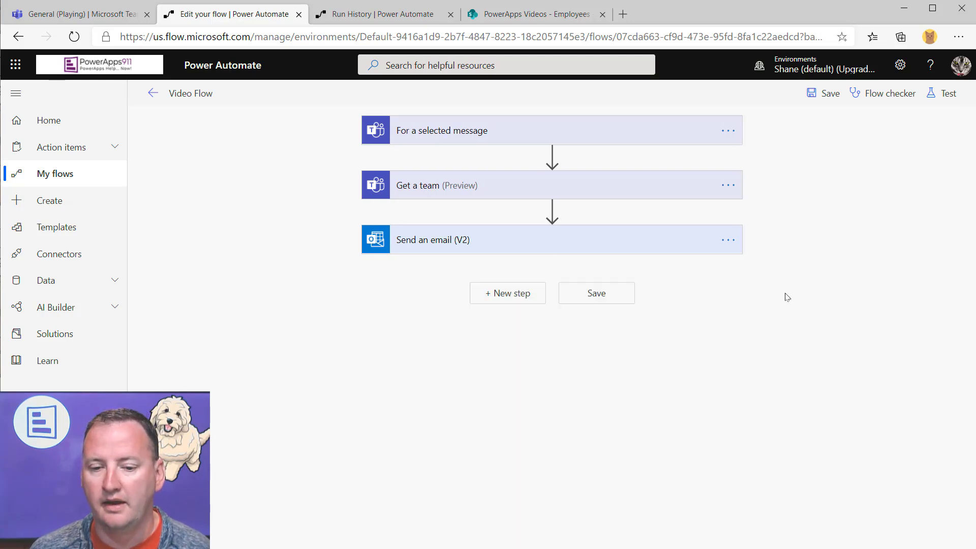
Expand the For a selected message trigger and launch Create Adaptive Card
{"action": "left_click", "coordinate": [585, 134]}
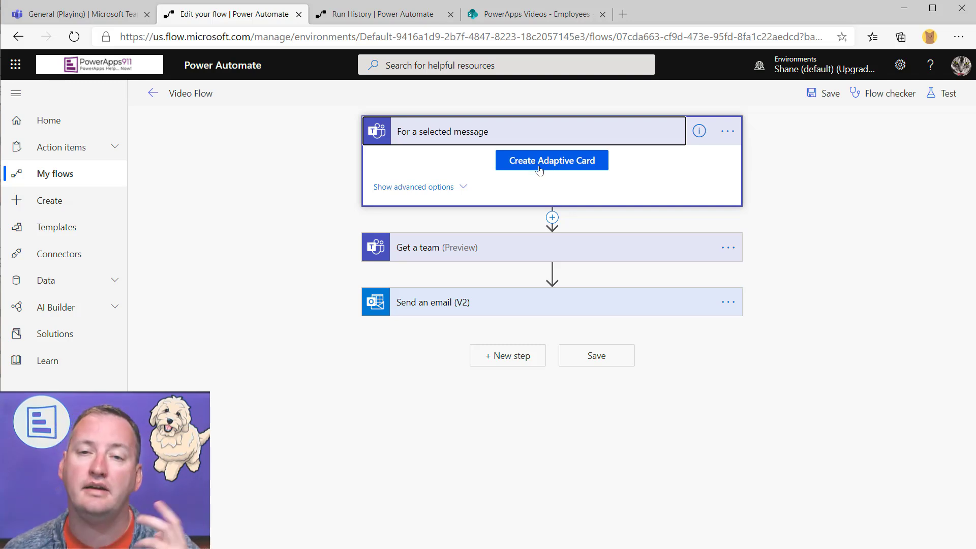
{"action": "left_click", "coordinate": [532, 171]}
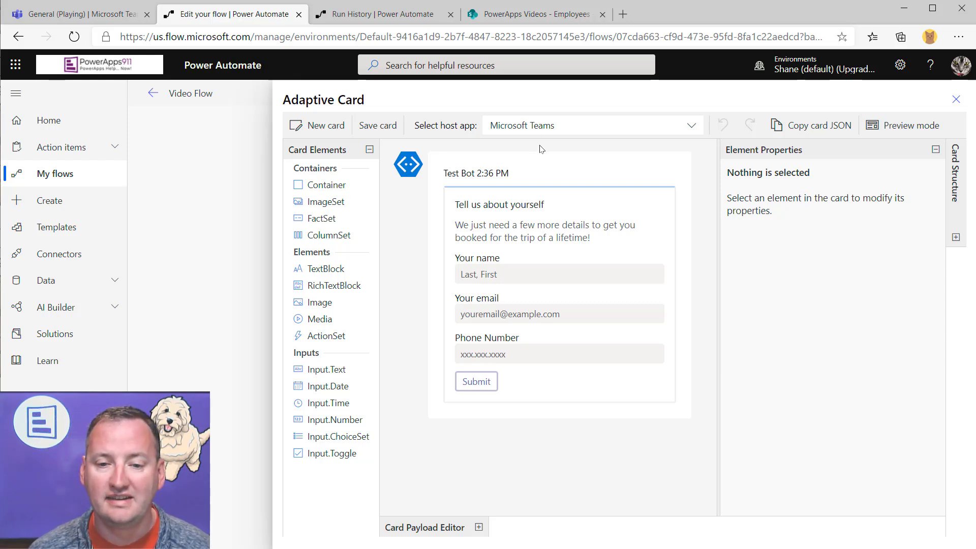
Keep Microsoft Teams as the host app and start a New card from the Blank card sample
{"action": "left_click", "coordinate": [693, 127]}
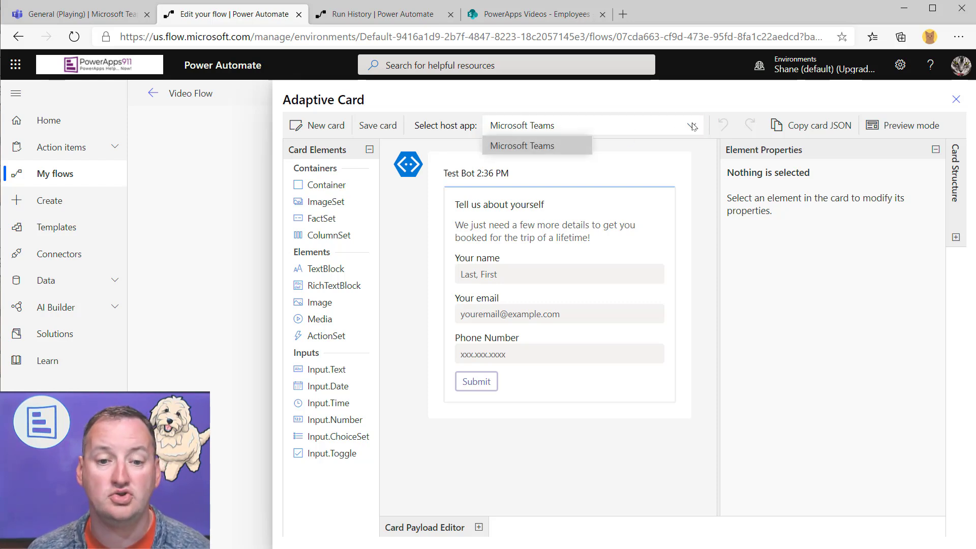
{"action": "left_click", "coordinate": [692, 127]}
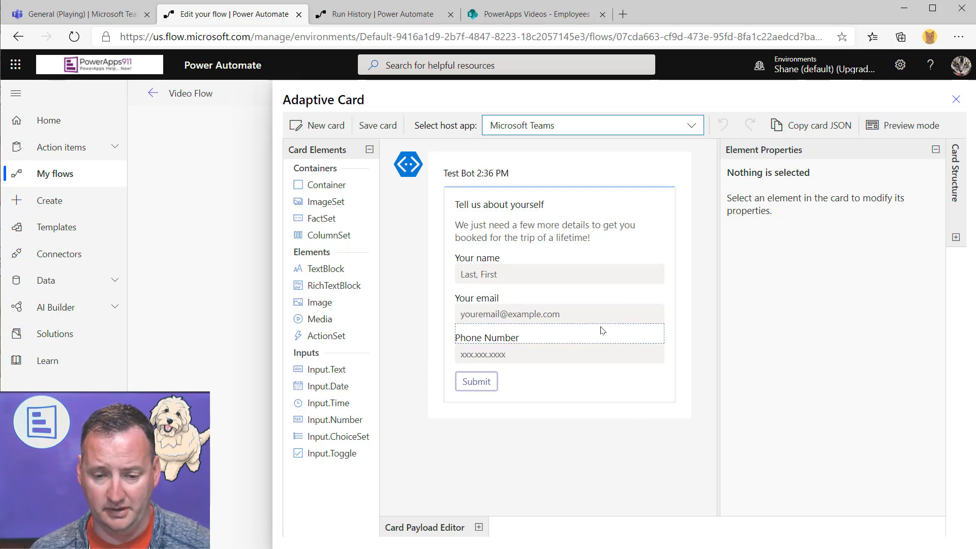
{"action": "left_click", "coordinate": [325, 125]}
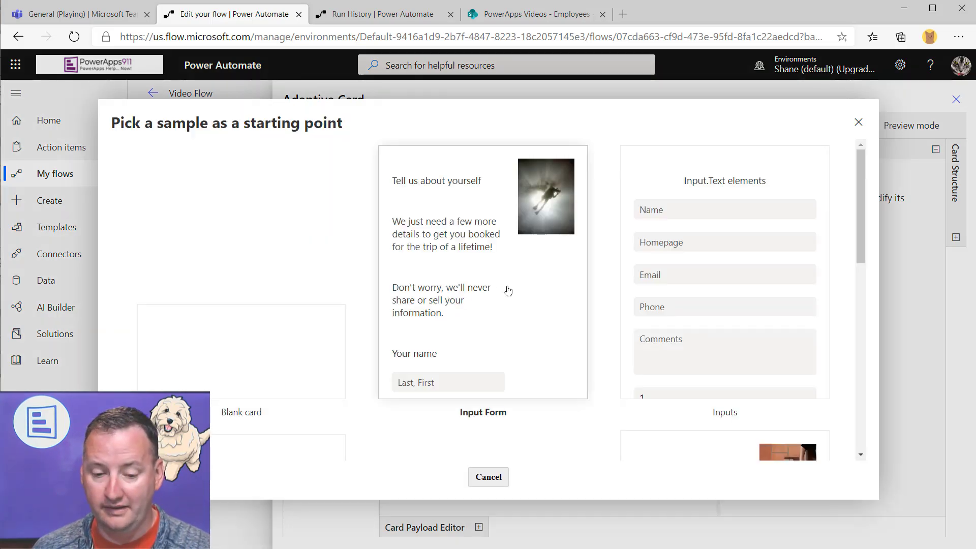
{"action": "scroll", "coordinate": [491, 282], "scroll_direction": "down", "scroll_amount": 4}
{"action": "scroll", "coordinate": [493, 282], "scroll_direction": "up", "scroll_amount": 4}
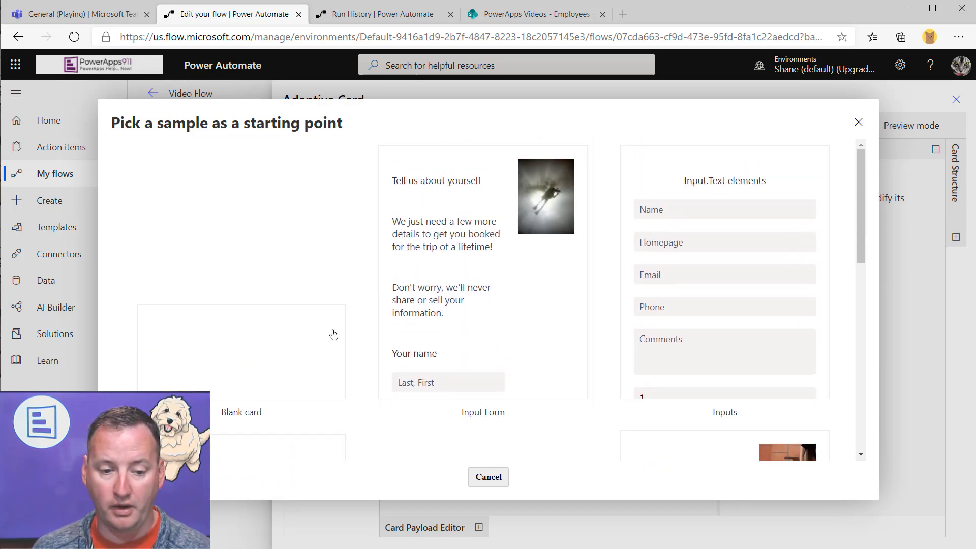
{"action": "left_click", "coordinate": [292, 348]}
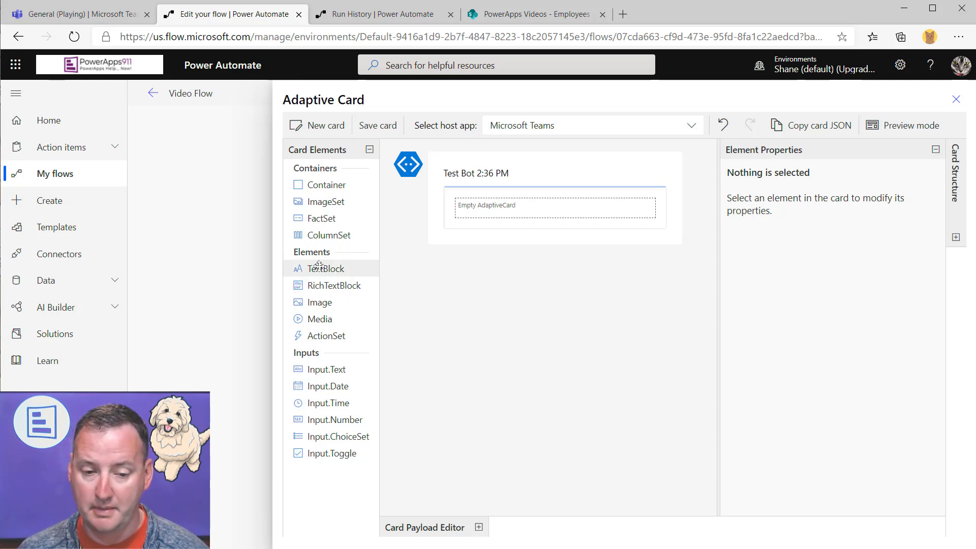
Add a TextBlock to the card reading 'How much do you want to spend?'
{"action": "left_click_drag", "start_coordinate": [359, 266], "coordinate": [499, 198]}
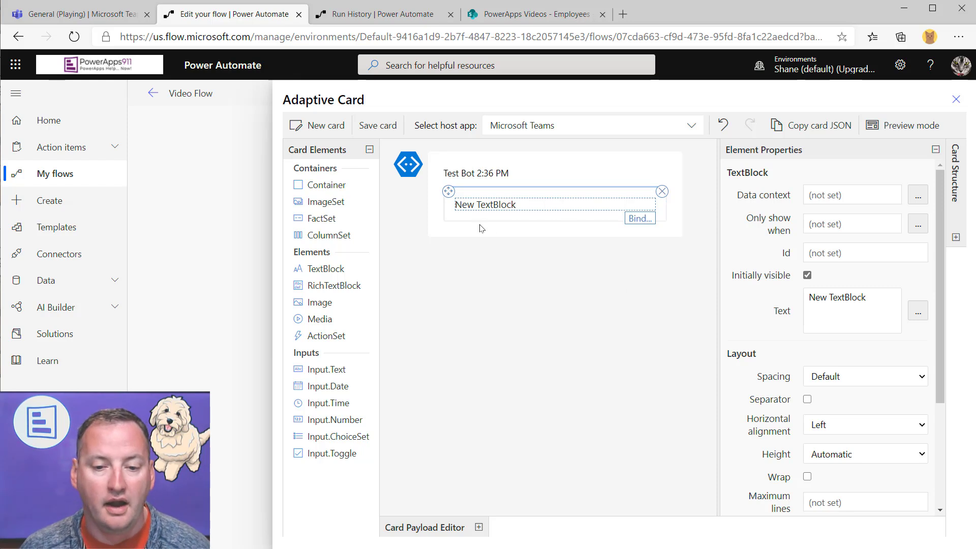
{"action": "left_click", "coordinate": [863, 303]}
{"action": "left_click_drag", "start_coordinate": [863, 303], "coordinate": [787, 306]}
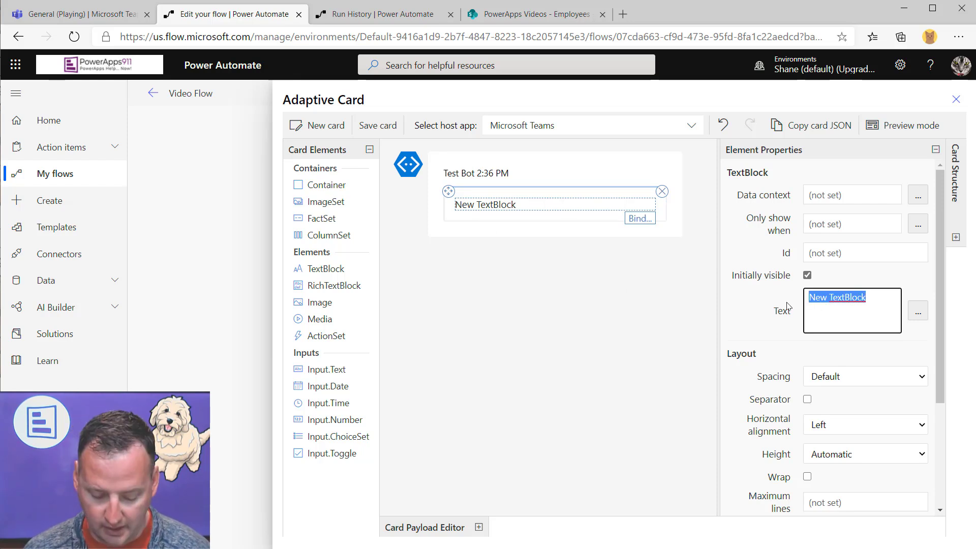
{"action": "key", "text": "BackSpace"}
{"action": "type", "text": "How "}
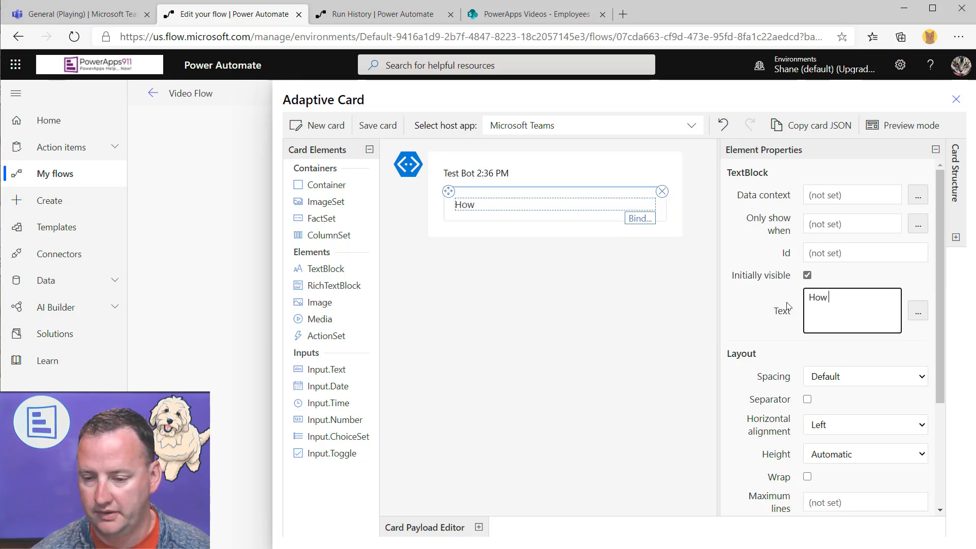
{"action": "type", "text": "much do you wa"}
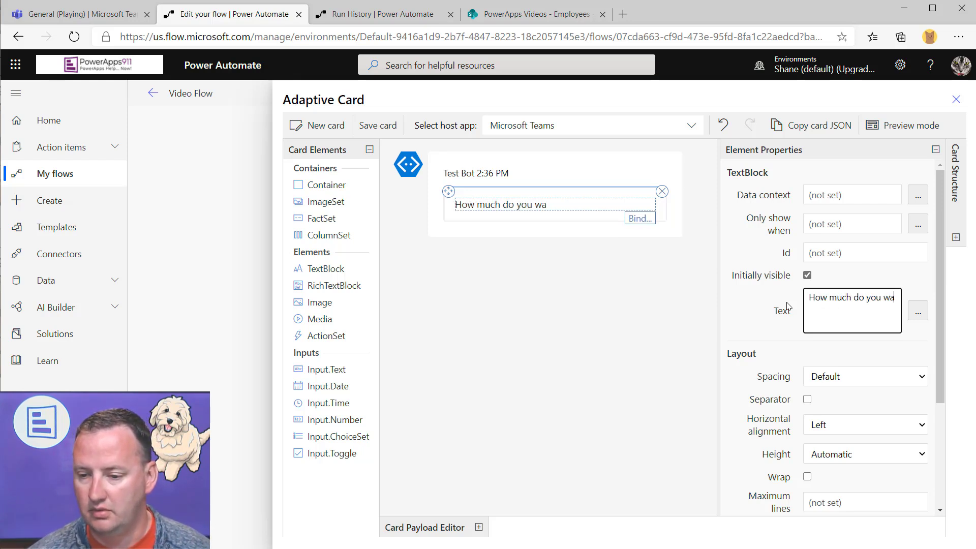
{"action": "type", "text": "nt to spend"}
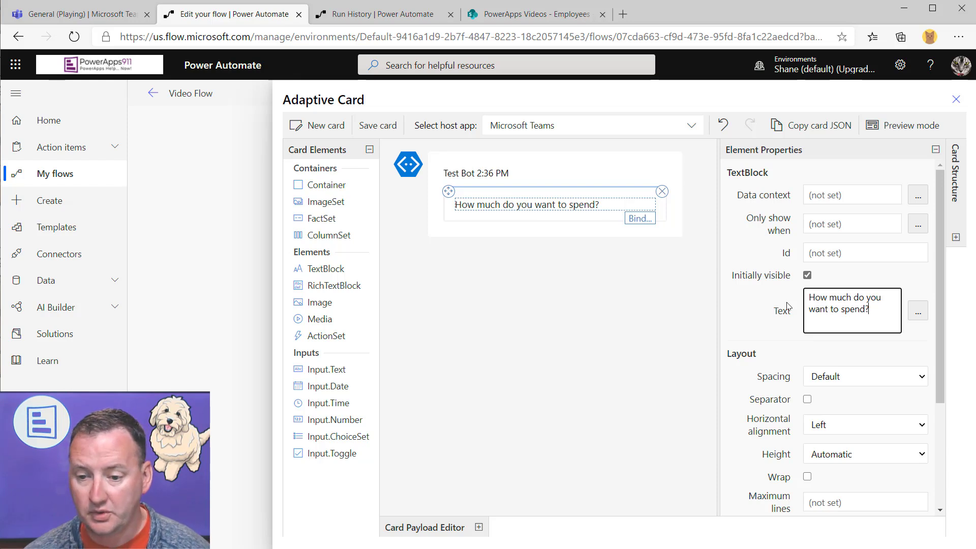
{"action": "type", "text": "?"}
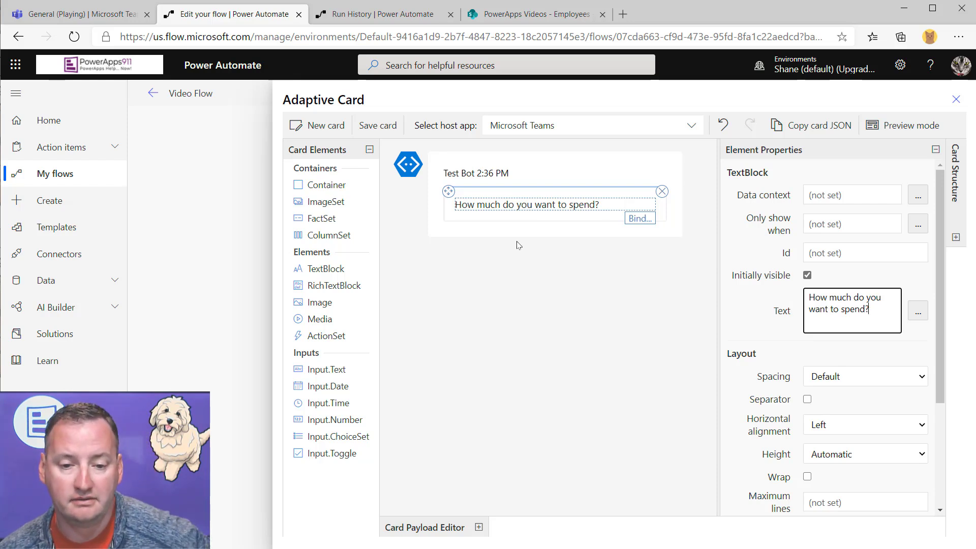
{"action": "scroll", "coordinate": [865, 382], "scroll_direction": "down", "scroll_amount": 1}
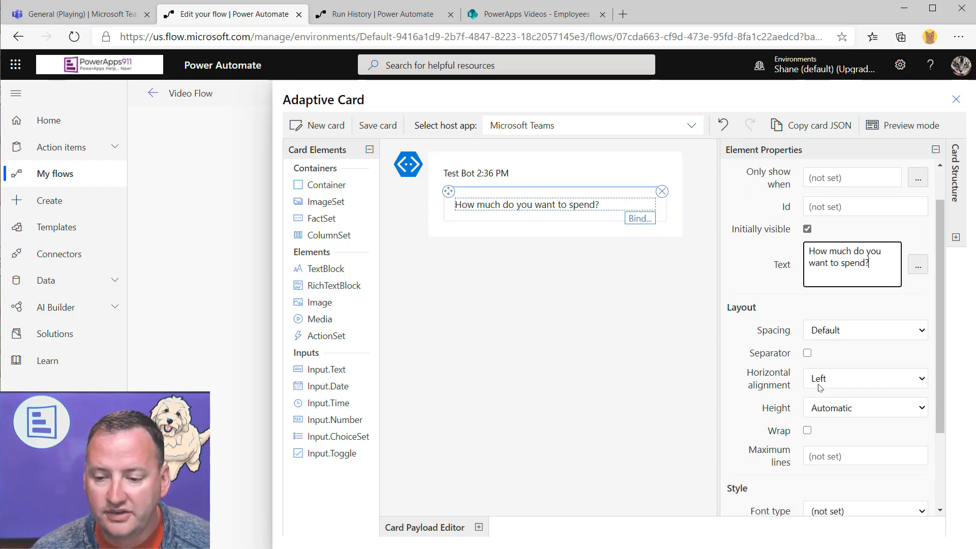
{"action": "scroll", "coordinate": [859, 393], "scroll_direction": "down", "scroll_amount": 2}
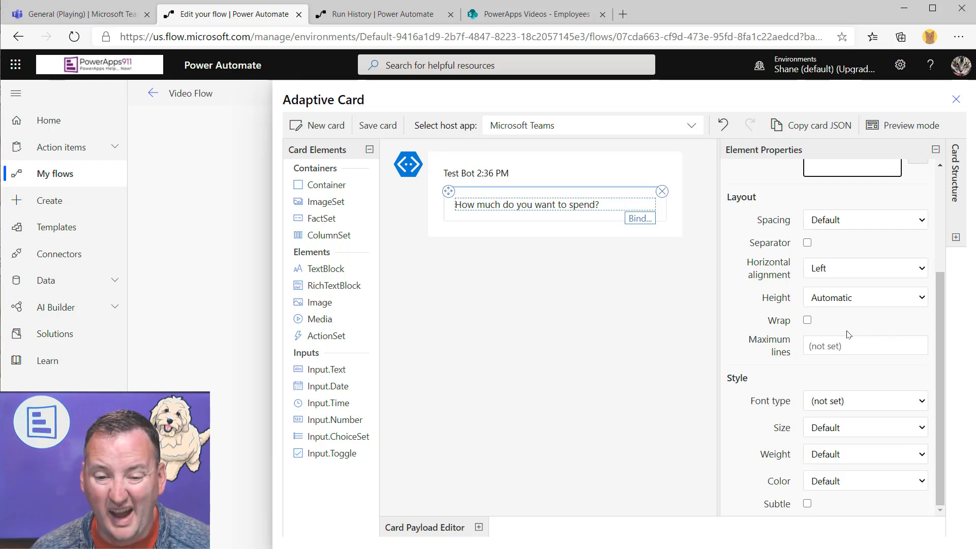
Set the question text to Size Large and Weight Bolder, then switch to Preview mode
{"action": "left_click", "coordinate": [922, 433]}
{"action": "left_click", "coordinate": [850, 487]}
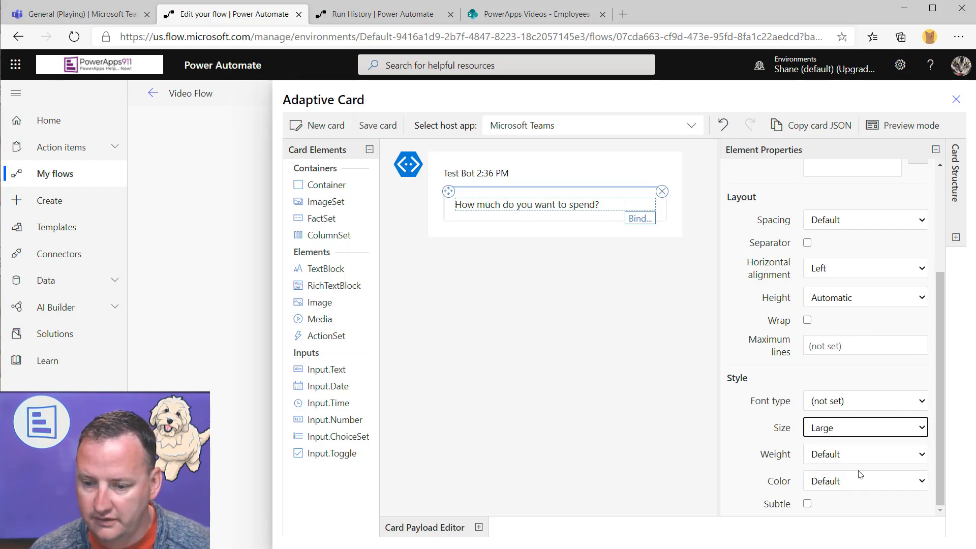
{"action": "left_click", "coordinate": [896, 457]}
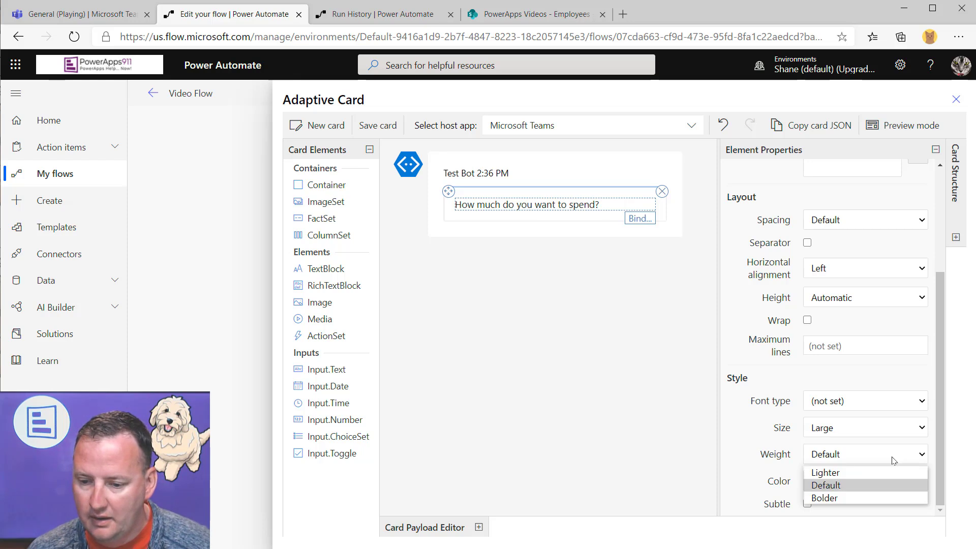
{"action": "left_click", "coordinate": [833, 499]}
{"action": "left_click", "coordinate": [674, 333]}
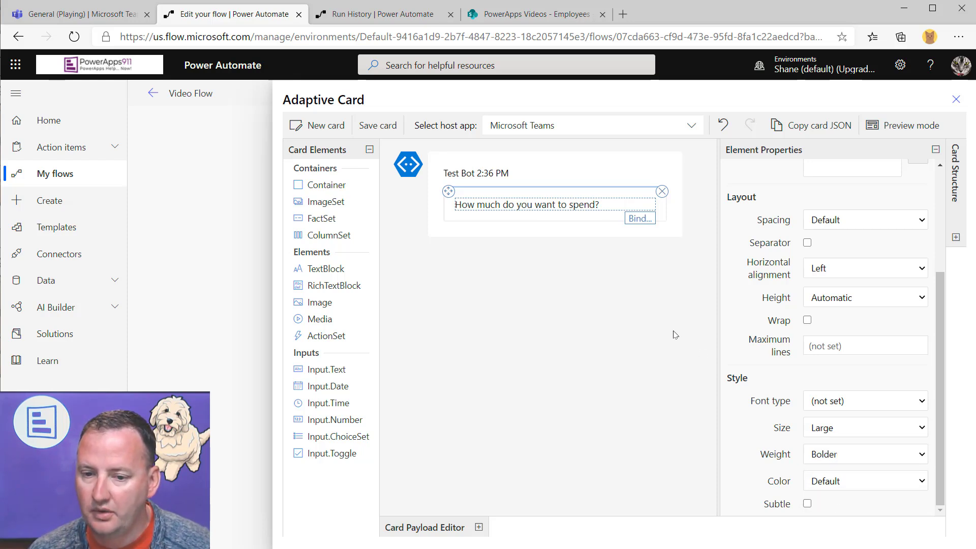
{"action": "left_click", "coordinate": [917, 133]}
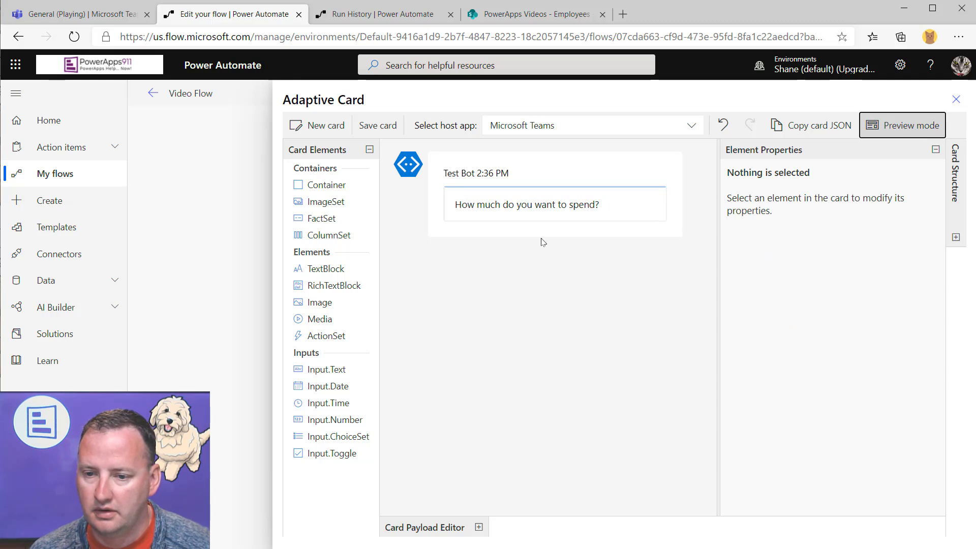
Check the spend question in preview mode, then place a RichTextBlock beneath it
{"action": "left_click", "coordinate": [547, 204]}
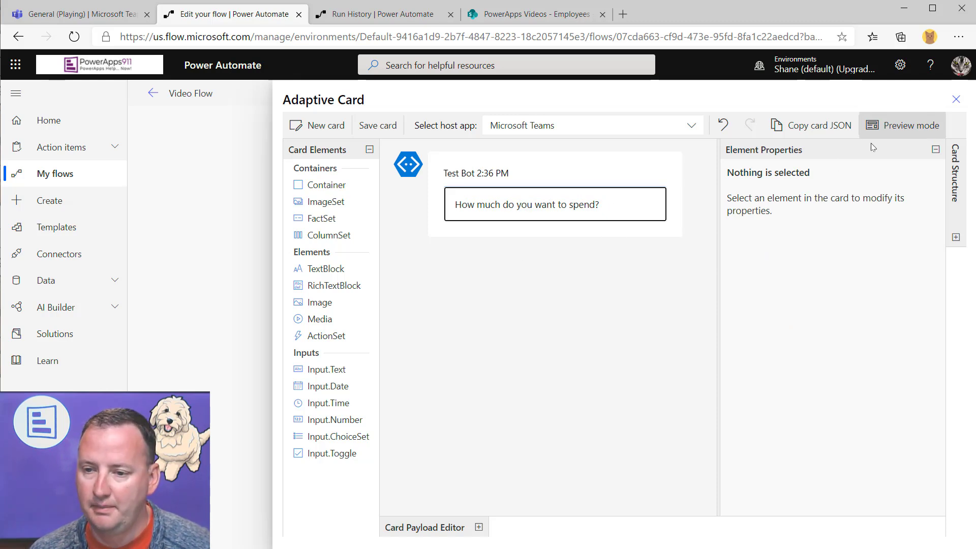
{"action": "left_click", "coordinate": [922, 133]}
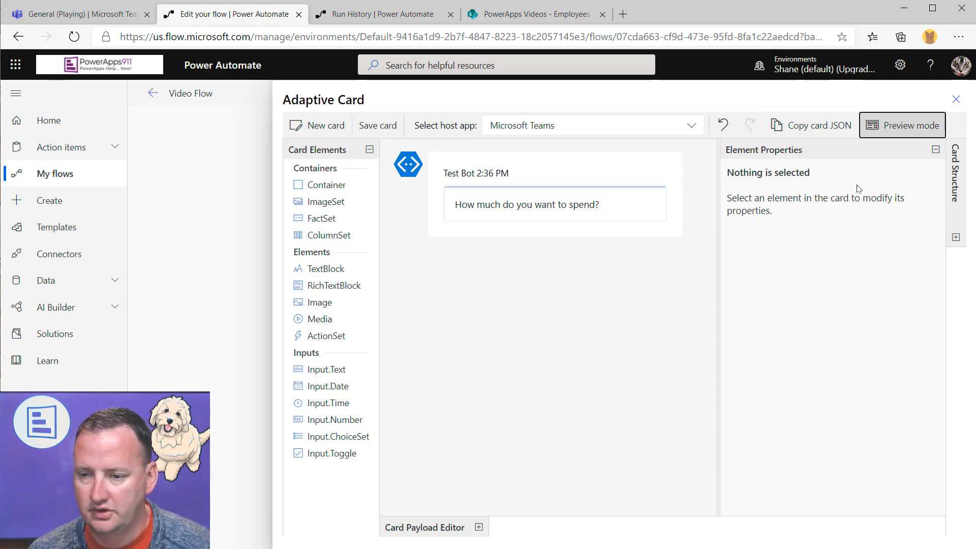
{"action": "left_click", "coordinate": [901, 128]}
{"action": "left_click", "coordinate": [549, 214]}
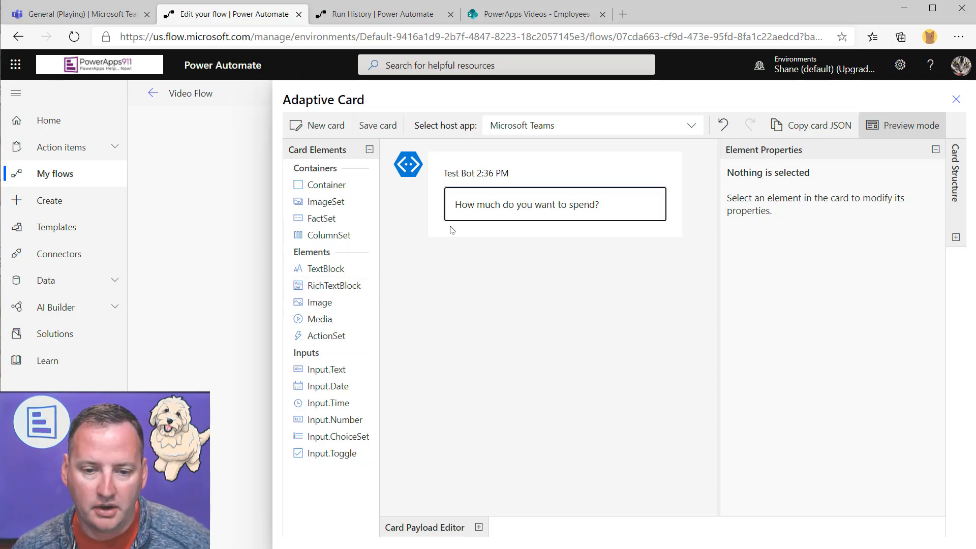
{"action": "left_click", "coordinate": [906, 131]}
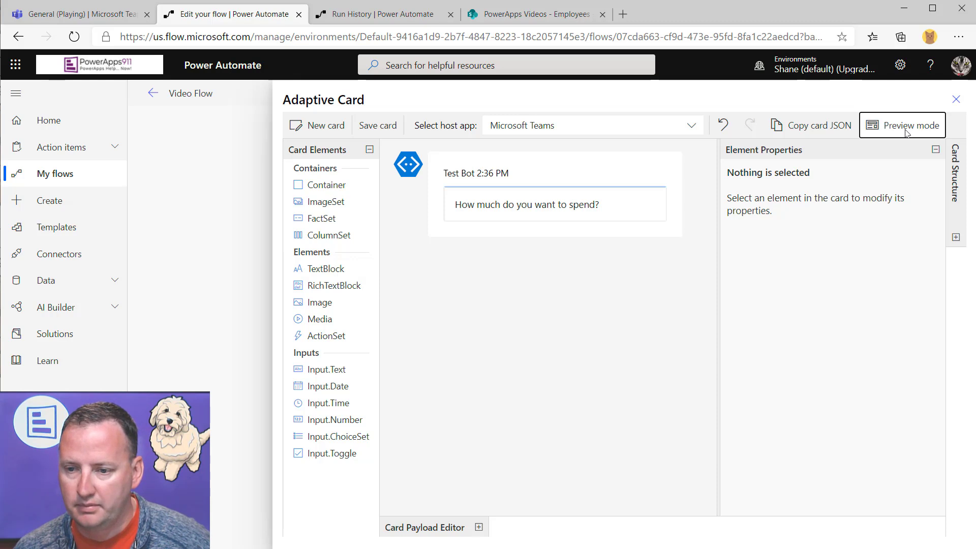
{"action": "left_click_drag", "start_coordinate": [334, 285], "coordinate": [500, 213]}
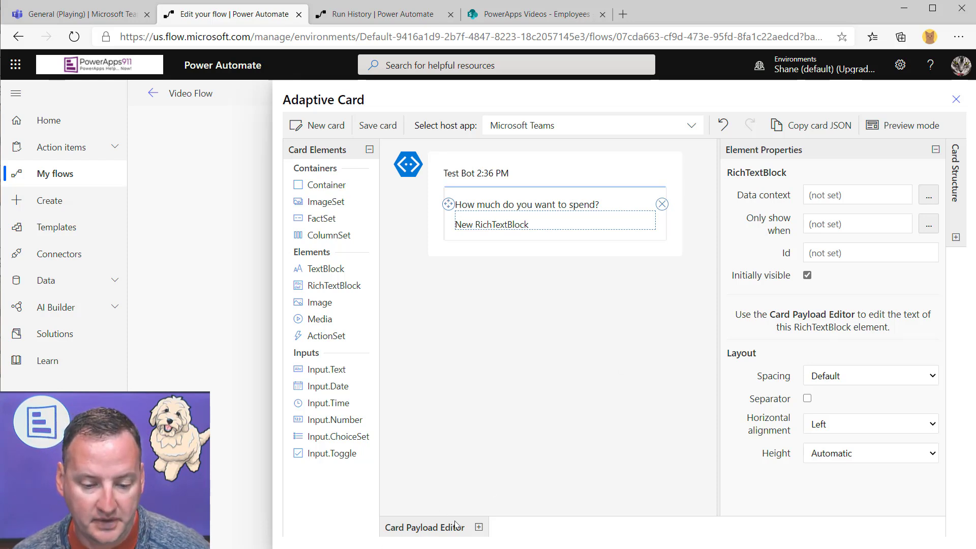
Show the card's JSON payload in the Card Payload Editor and scroll through it
{"action": "left_click", "coordinate": [478, 527]}
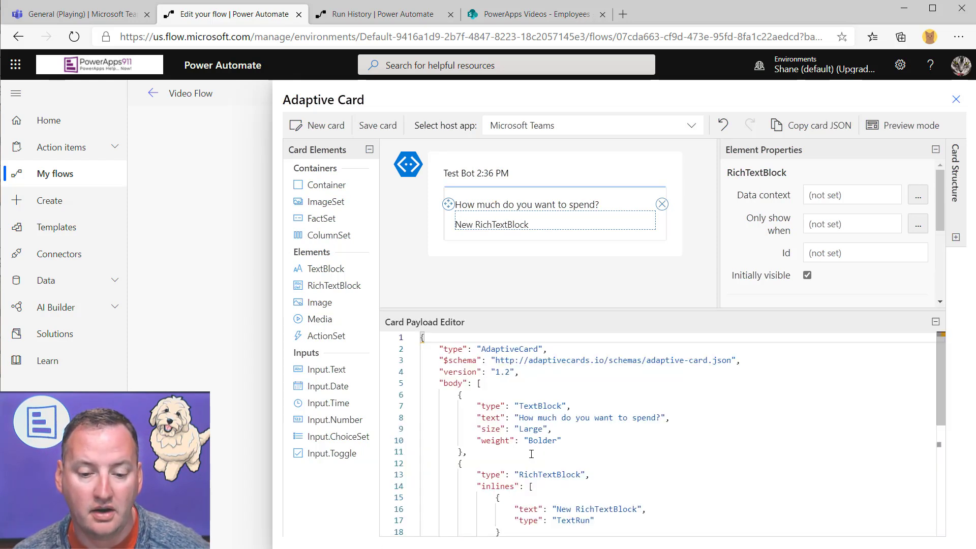
{"action": "left_click_drag", "start_coordinate": [940, 394], "coordinate": [939, 400]}
{"action": "scroll", "coordinate": [617, 374], "scroll_direction": "down", "scroll_amount": 2}
{"action": "scroll", "coordinate": [617, 374], "scroll_direction": "up", "scroll_amount": 2}
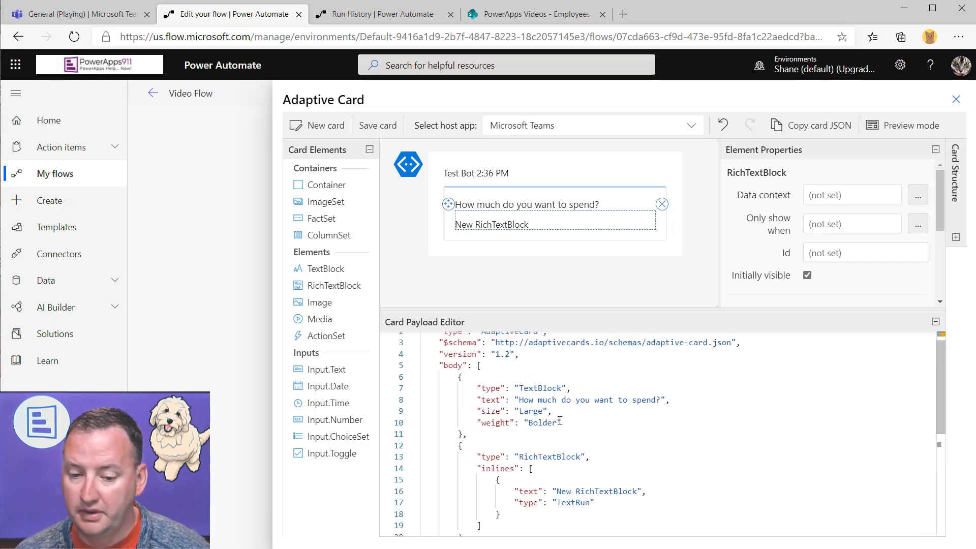
Copy the question's size and weight into the RichTextBlock's text run, making it Large and Bolder
{"action": "left_click_drag", "start_coordinate": [564, 422], "coordinate": [413, 417]}
{"action": "key", "text": "ctrl+c"}
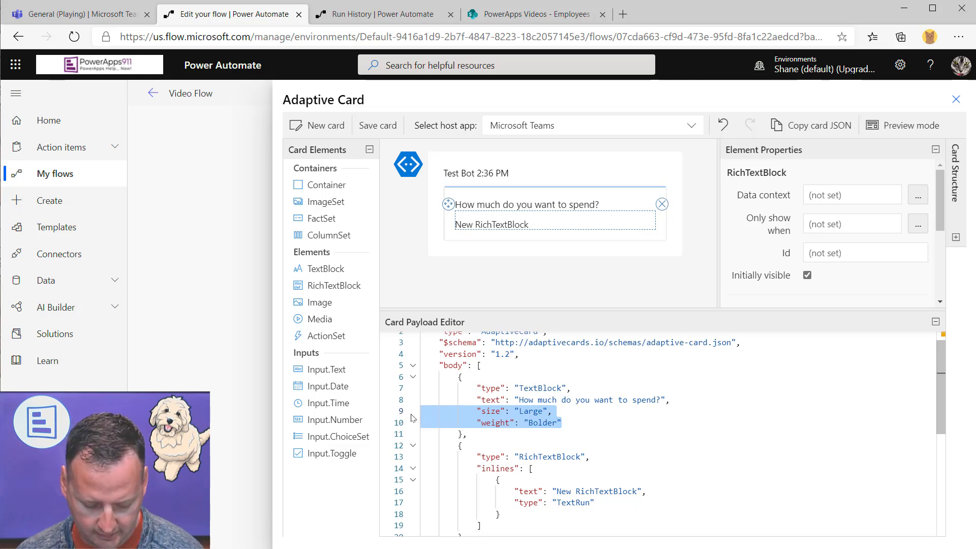
{"action": "scroll", "coordinate": [633, 447], "scroll_direction": "down", "scroll_amount": 2}
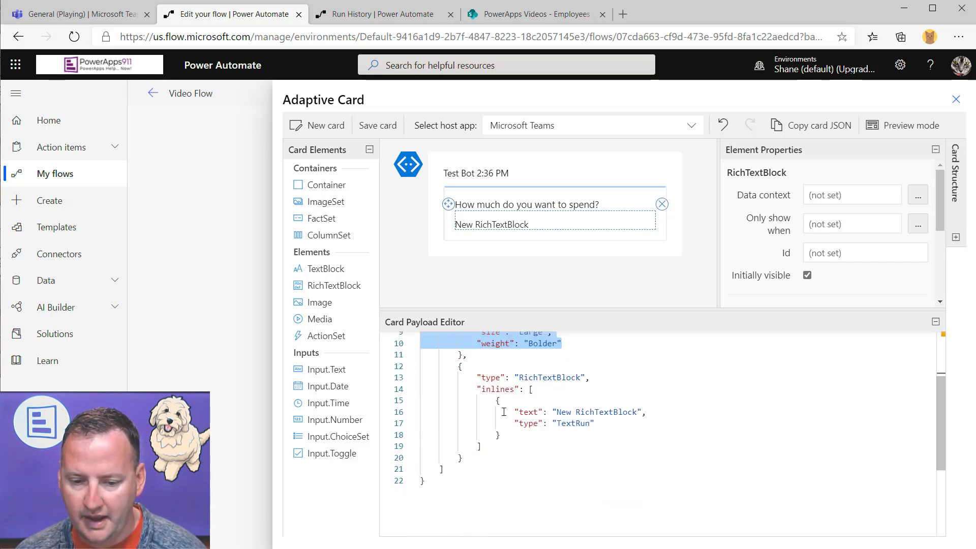
{"action": "left_click", "coordinate": [602, 427]}
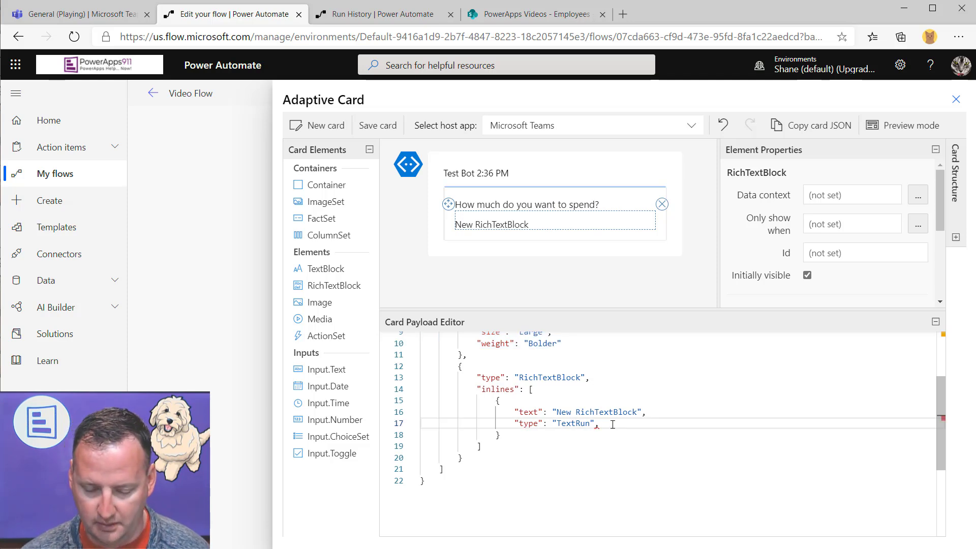
{"action": "key", "text": "Return"}
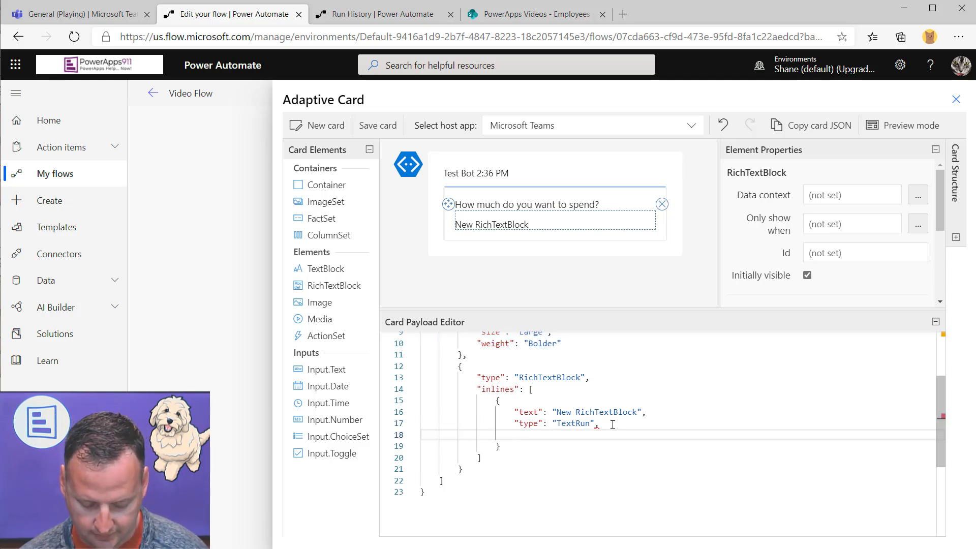
{"action": "key", "text": "ctrl+v"}
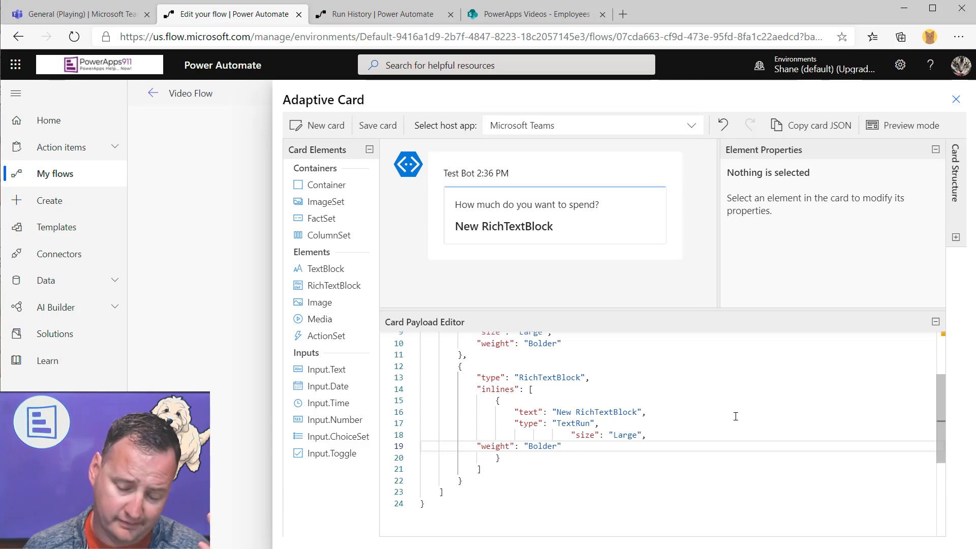
{"action": "scroll", "coordinate": [737, 414], "scroll_direction": "up", "scroll_amount": 2}
{"action": "scroll", "coordinate": [758, 399], "scroll_direction": "down", "scroll_amount": 6}
{"action": "scroll", "coordinate": [645, 386], "scroll_direction": "up", "scroll_amount": 6}
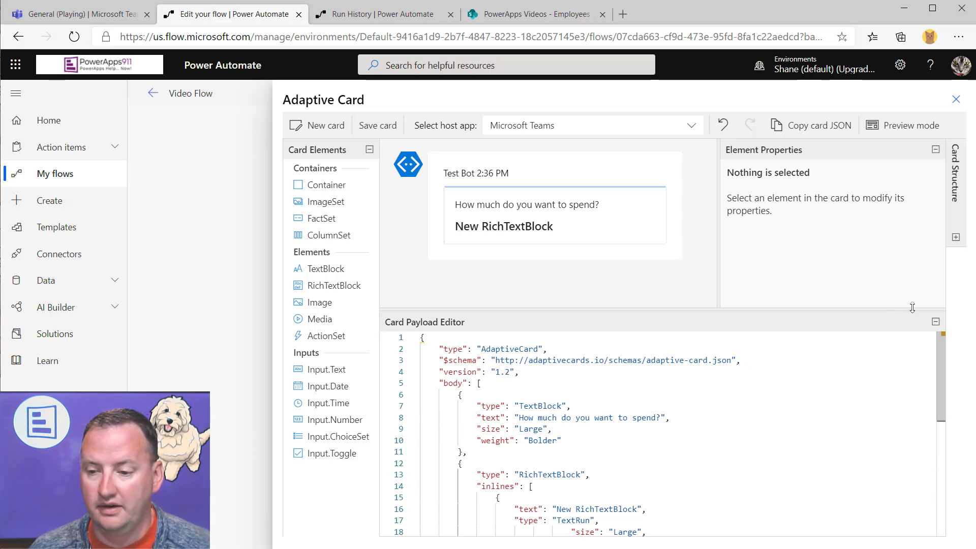
{"action": "left_click", "coordinate": [935, 323]}
Delete the New RichTextBlock from the card
{"action": "left_click", "coordinate": [523, 206]}
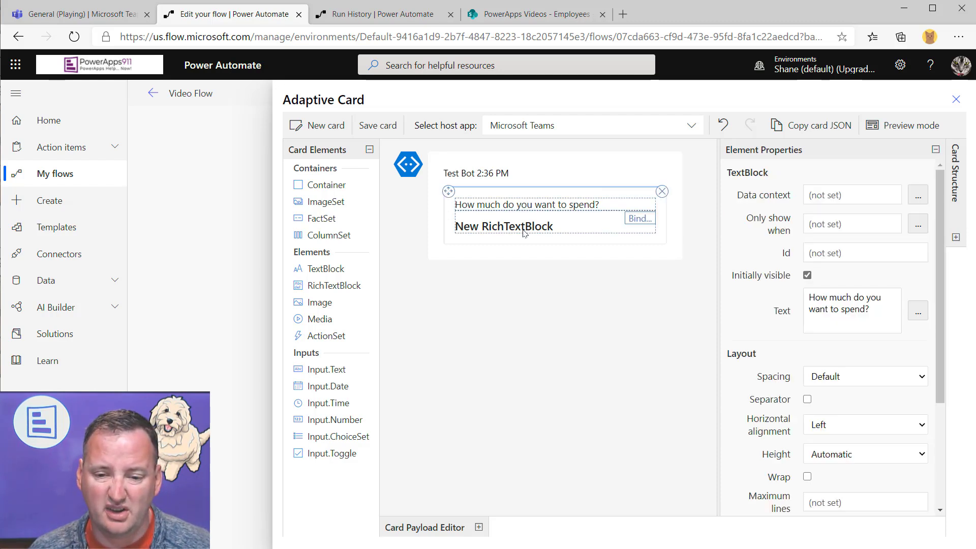
{"action": "left_click", "coordinate": [525, 233]}
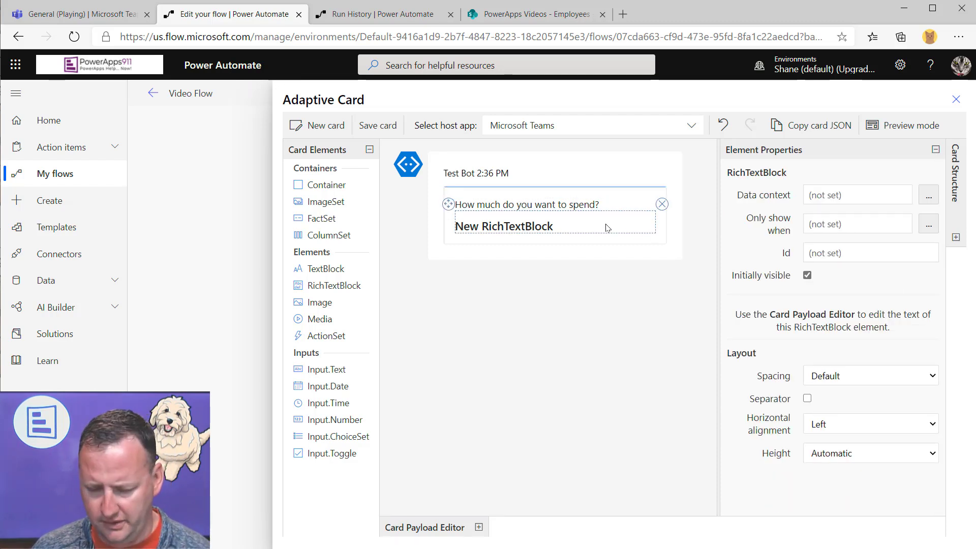
{"action": "left_click", "coordinate": [662, 204]}
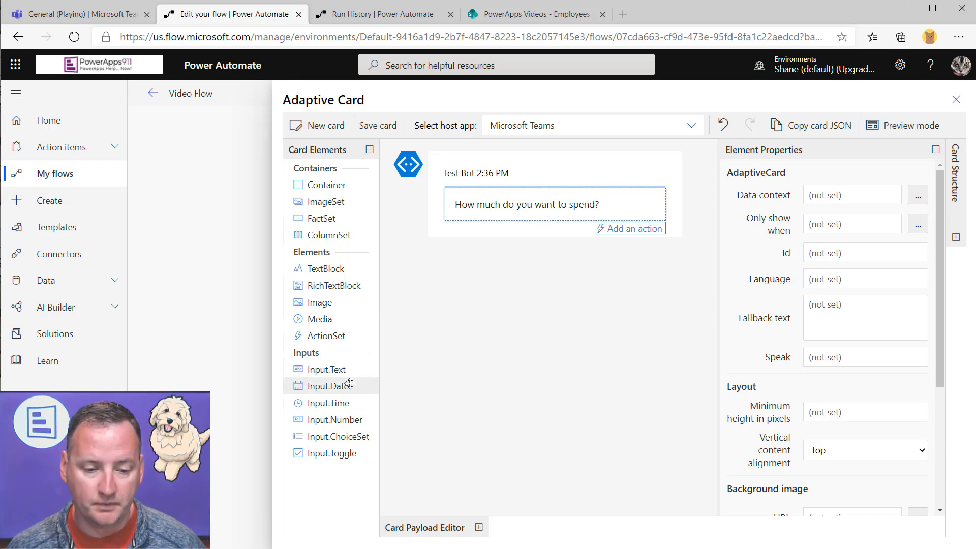
Add an Input.Text with Id 'SpendAMountunt' and an empty placeholder, then delete it again
{"action": "left_click_drag", "start_coordinate": [331, 369], "coordinate": [471, 226]}
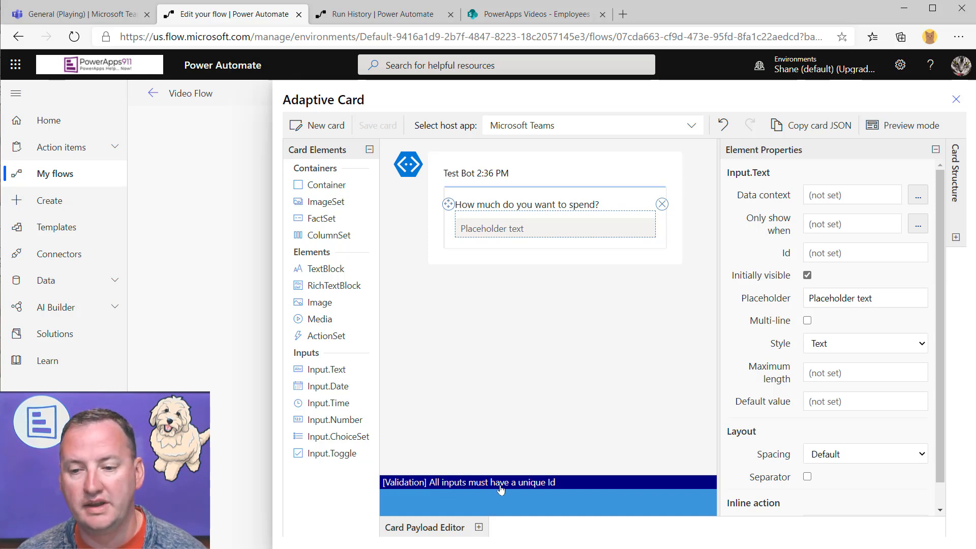
{"action": "left_click", "coordinate": [869, 256]}
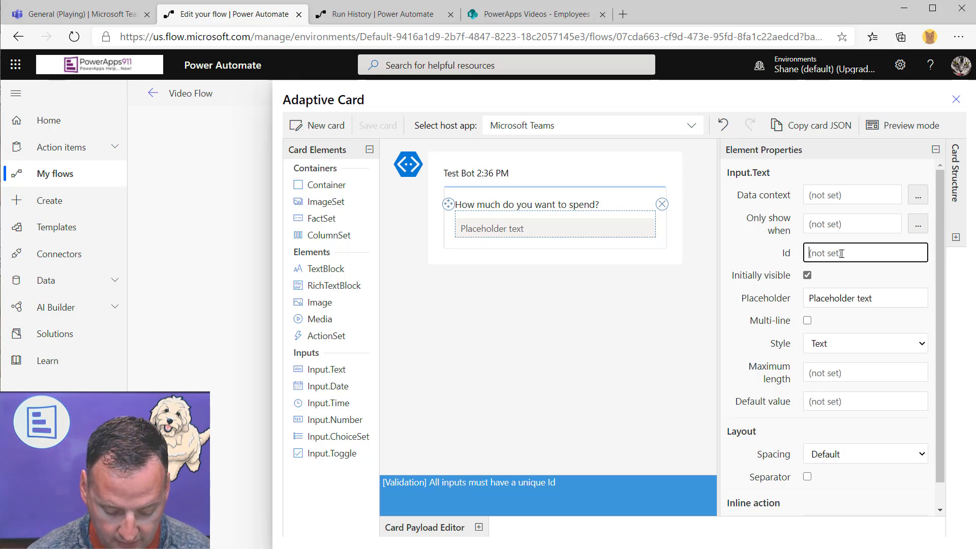
{"action": "type", "text": "SpendA"}
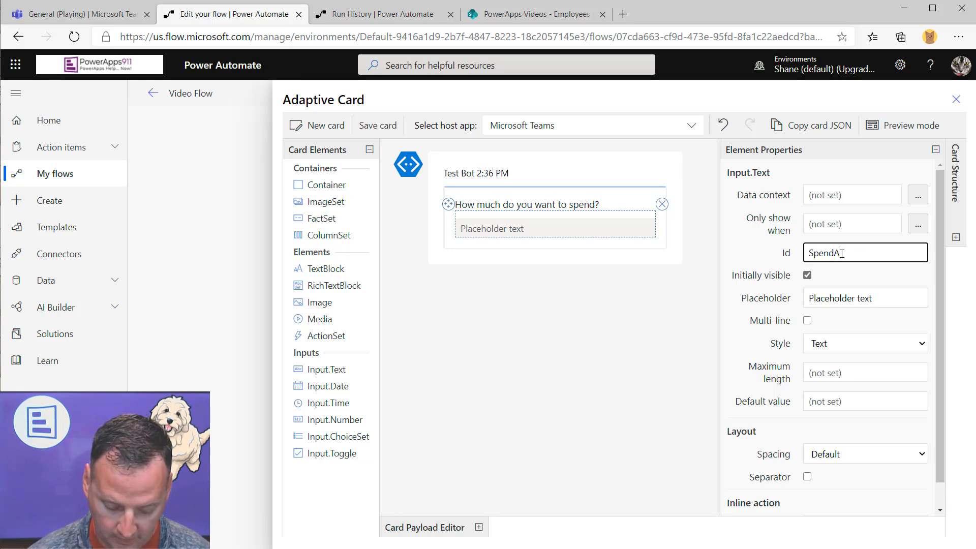
{"action": "type", "text": "Mountunt"}
{"action": "left_click", "coordinate": [856, 300]}
{"action": "left_click_drag", "start_coordinate": [882, 301], "coordinate": [710, 305]}
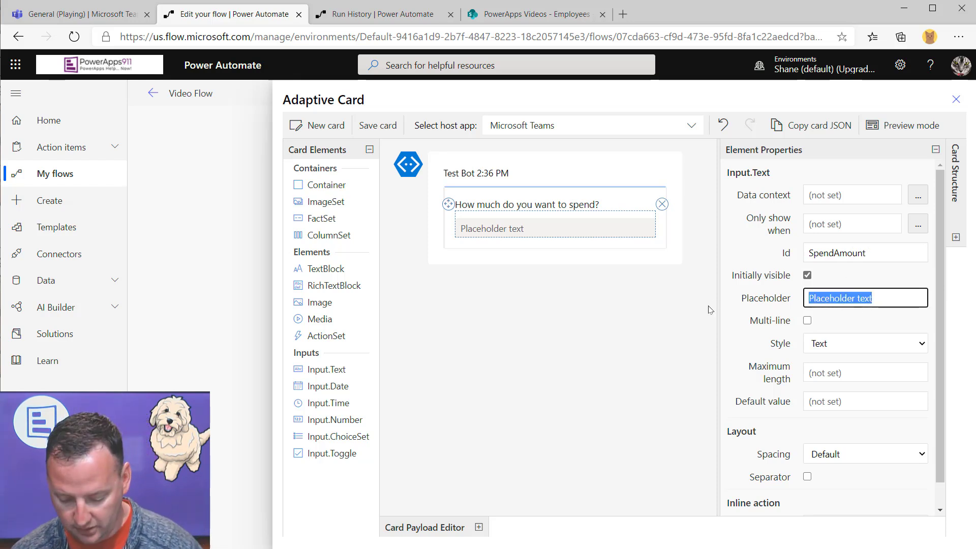
{"action": "key", "text": "BackSpace"}
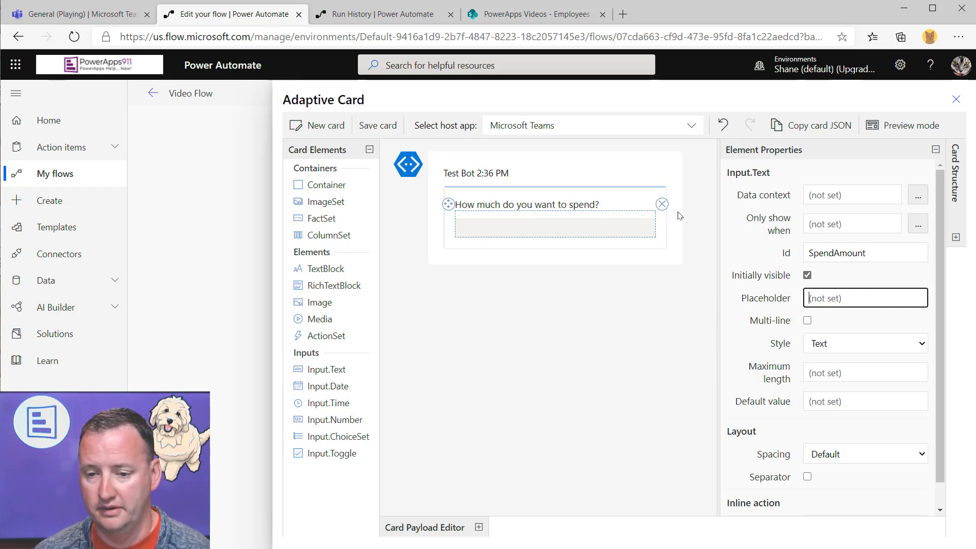
{"action": "left_click", "coordinate": [661, 205]}
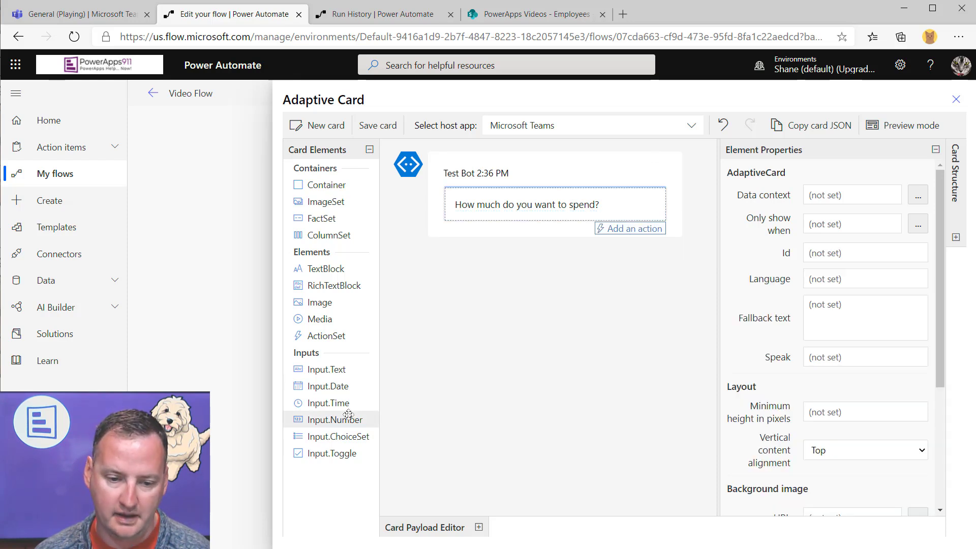
Place an Input.Number under the question with Id SpendAmount and an empty placeholder
{"action": "left_click_drag", "start_coordinate": [391, 370], "coordinate": [556, 226]}
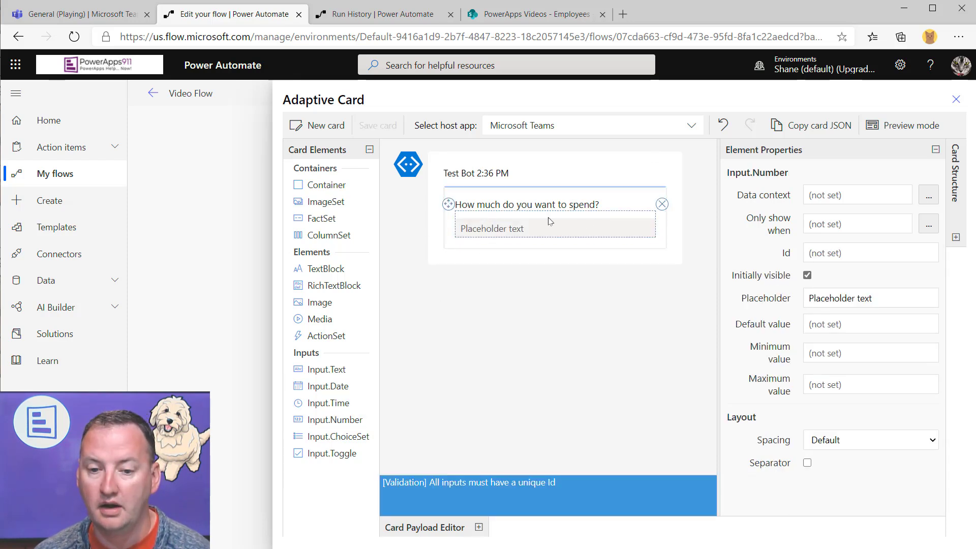
{"action": "left_click", "coordinate": [863, 248]}
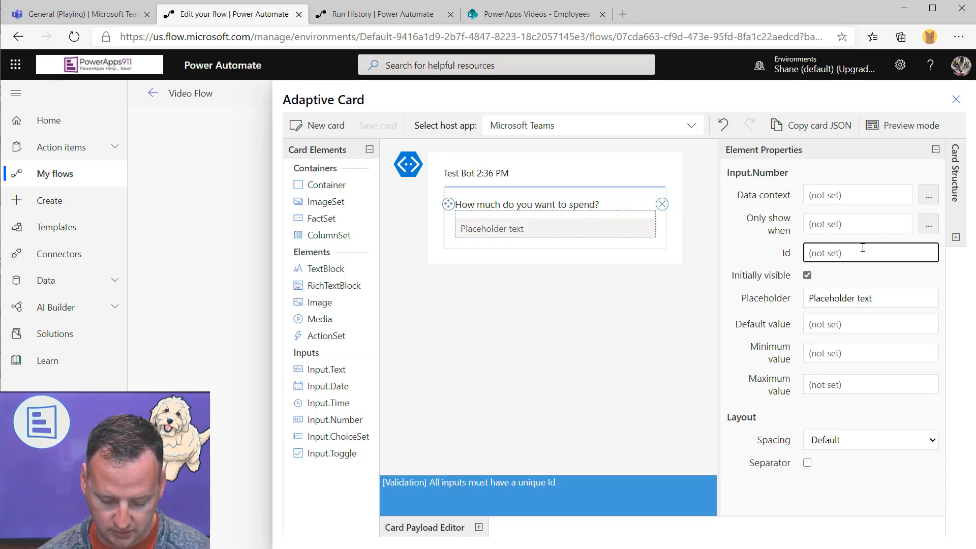
{"action": "type", "text": "SpendAmount"}
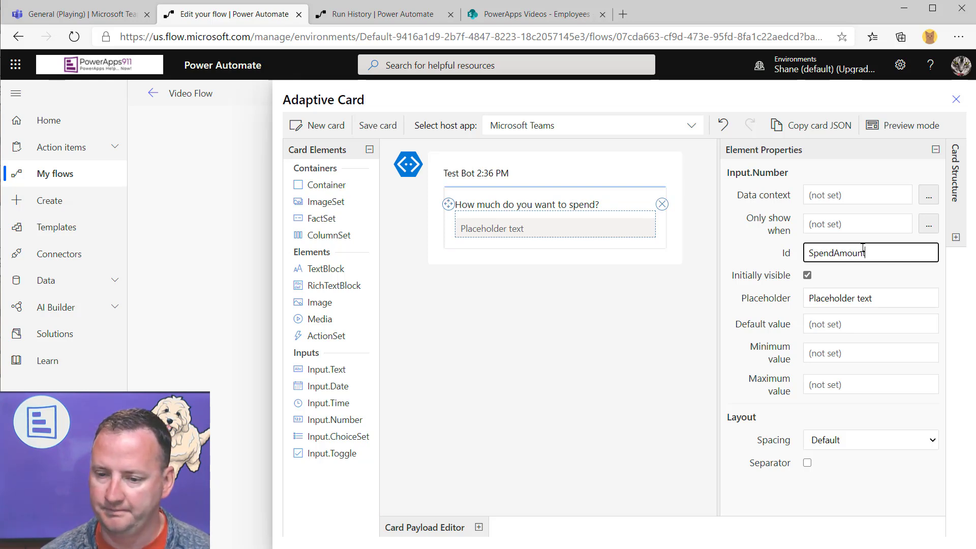
{"action": "key", "text": "Tab"}
{"action": "key", "text": "Tab"}
{"action": "key", "text": "BackSpace"}
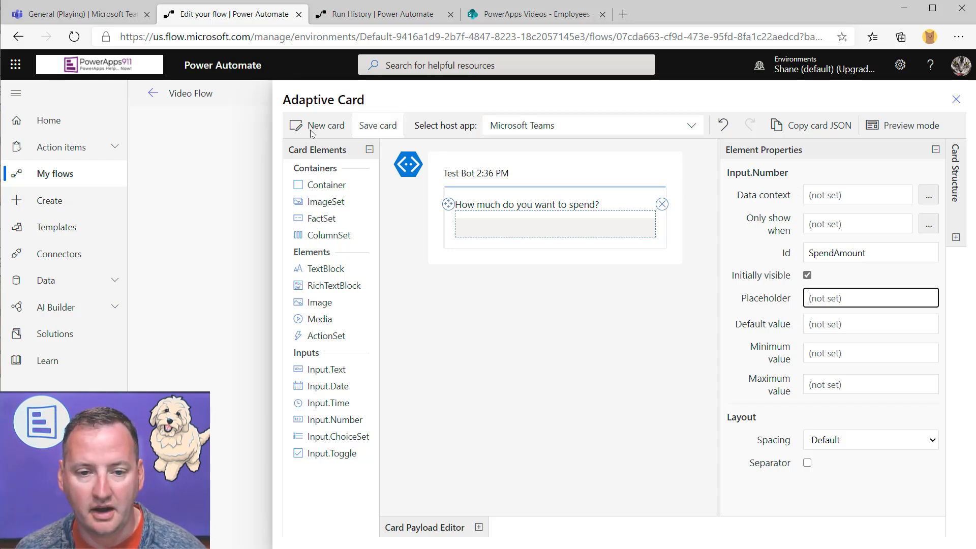
Save the card, reopen it in the designer, and put an Image element at the top
{"action": "left_click", "coordinate": [376, 125]}
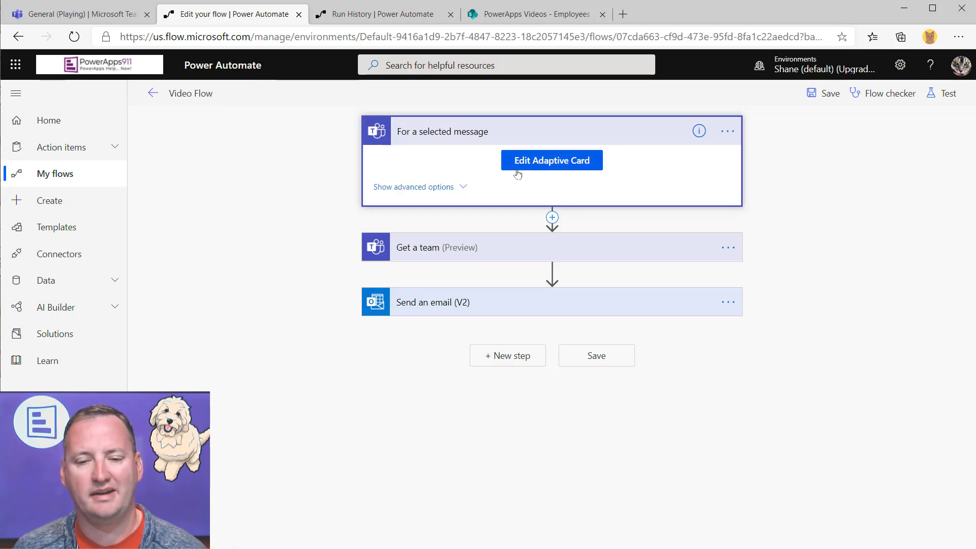
{"action": "left_click", "coordinate": [542, 171]}
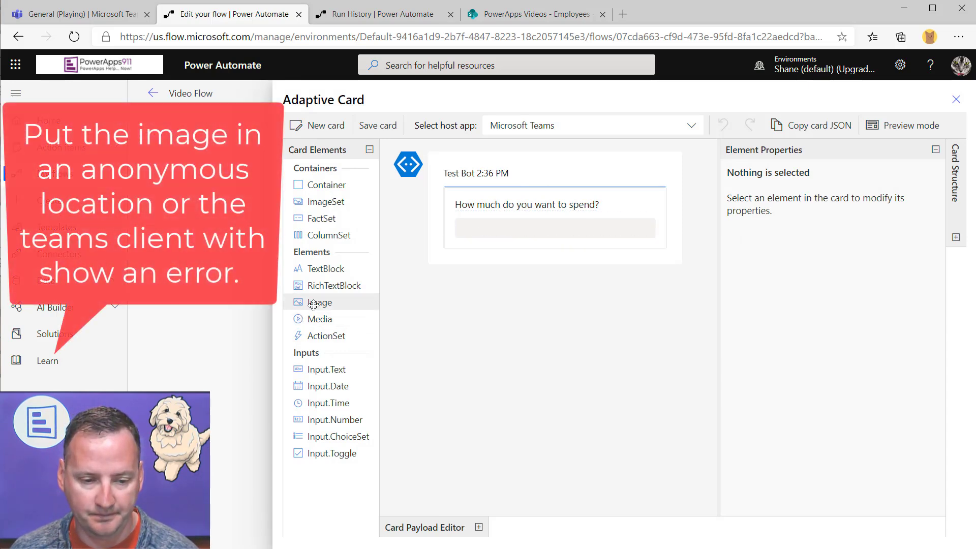
{"action": "left_click_drag", "start_coordinate": [454, 251], "coordinate": [470, 203]}
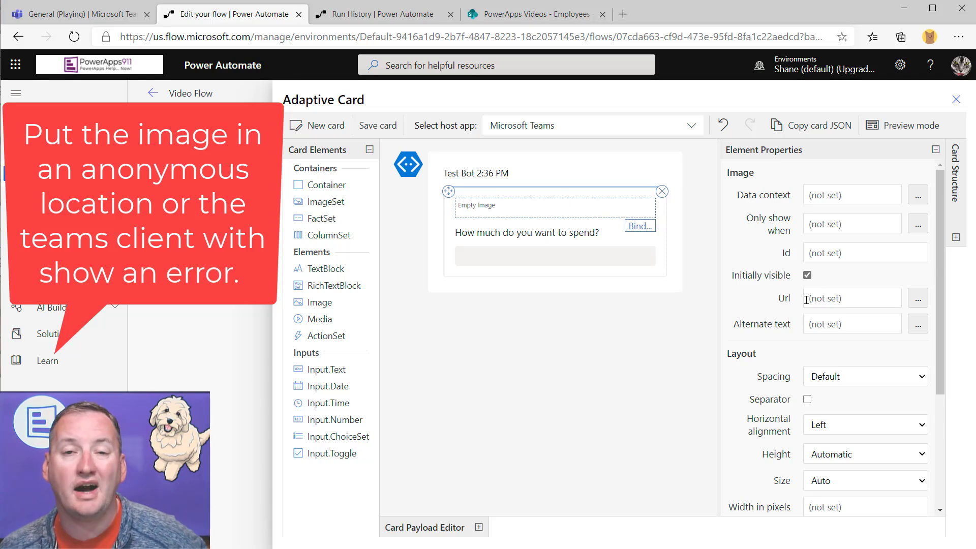
Open Chewy HeadShot.jpg from the Employees list's Face column and copy its web address
{"action": "left_click", "coordinate": [518, 22]}
{"action": "scroll", "coordinate": [630, 448], "scroll_direction": "right", "scroll_amount": 5}
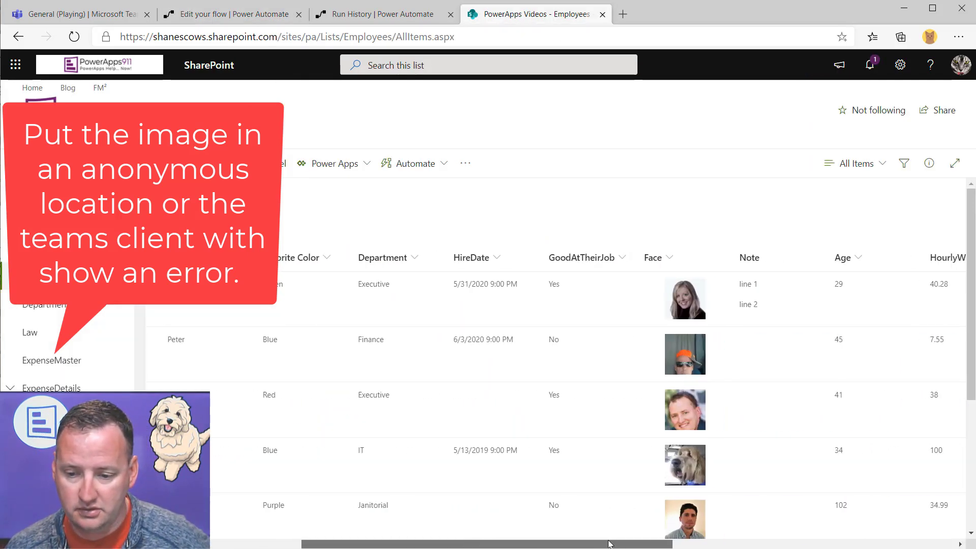
{"action": "left_click", "coordinate": [618, 470]}
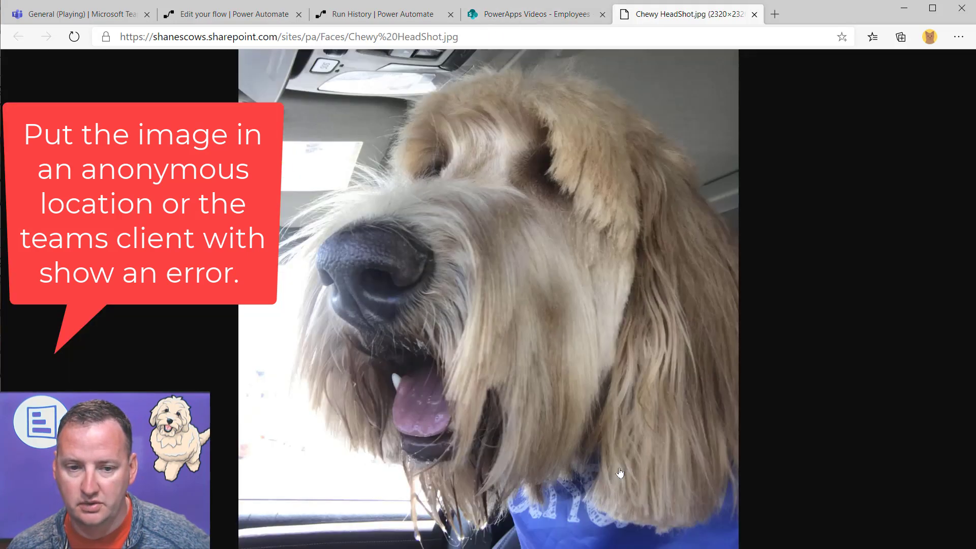
{"action": "left_click", "coordinate": [511, 40]}
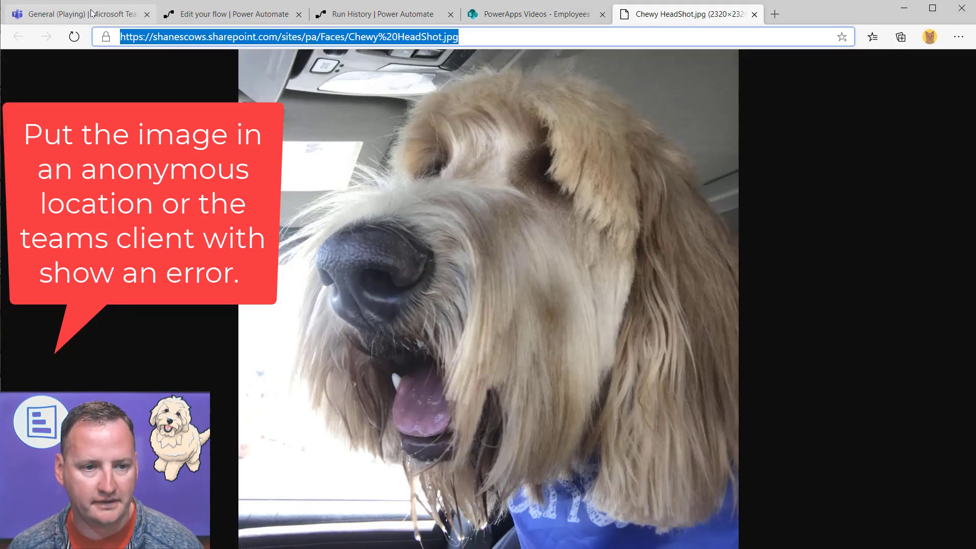
{"action": "left_click", "coordinate": [232, 15]}
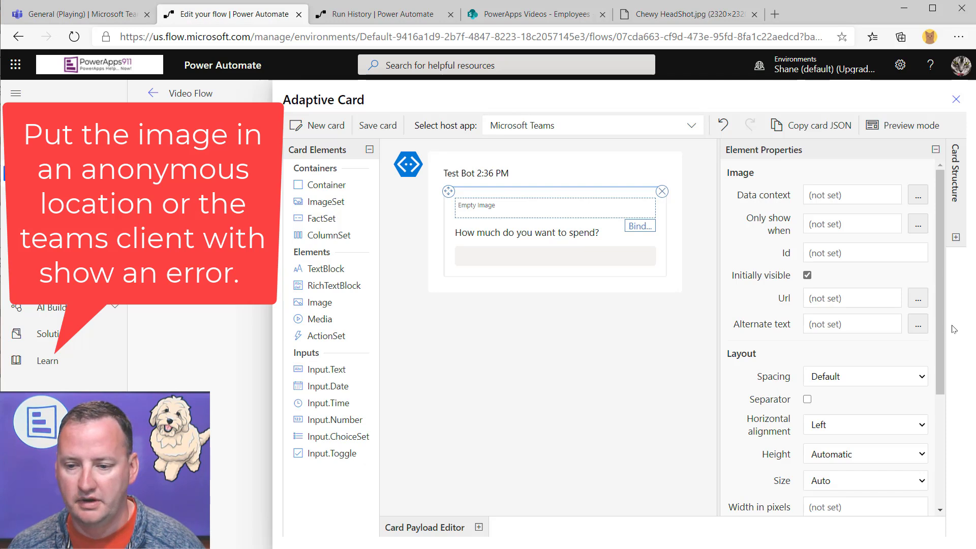
Give the image the Chewy photo URL, size Large, alt text 'Picture of Chewy!', and save the card
{"action": "left_click", "coordinate": [868, 303]}
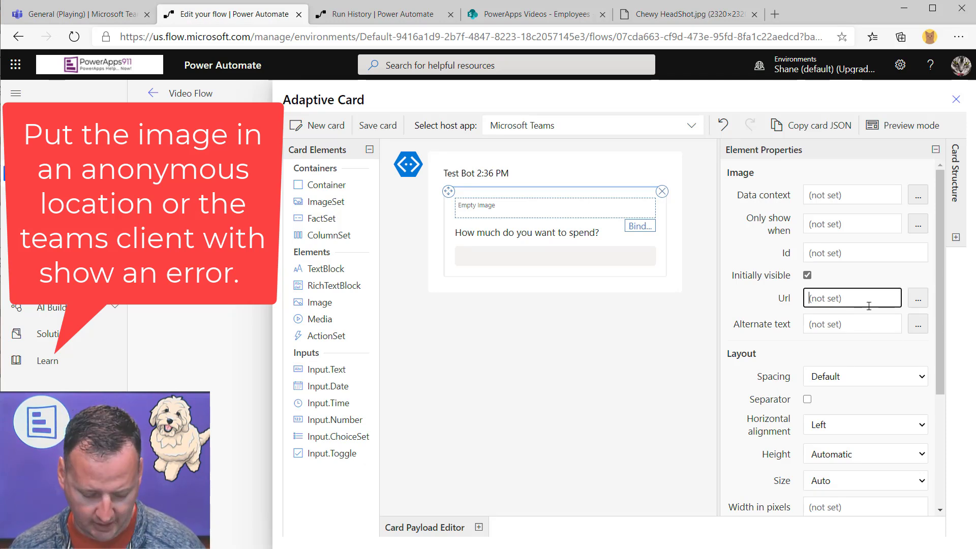
{"action": "key", "text": "ctrl+v"}
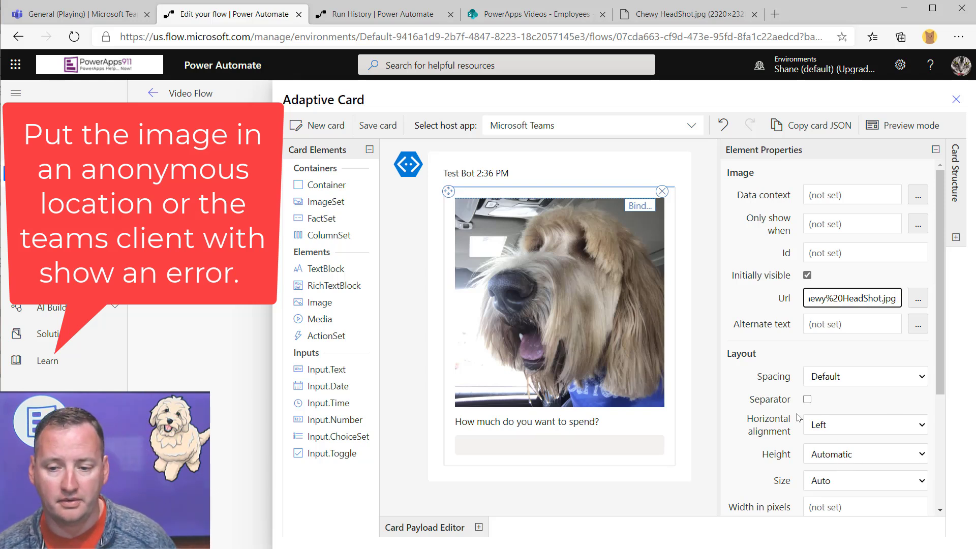
{"action": "scroll", "coordinate": [871, 430], "scroll_direction": "down", "scroll_amount": 1}
{"action": "left_click", "coordinate": [850, 432]}
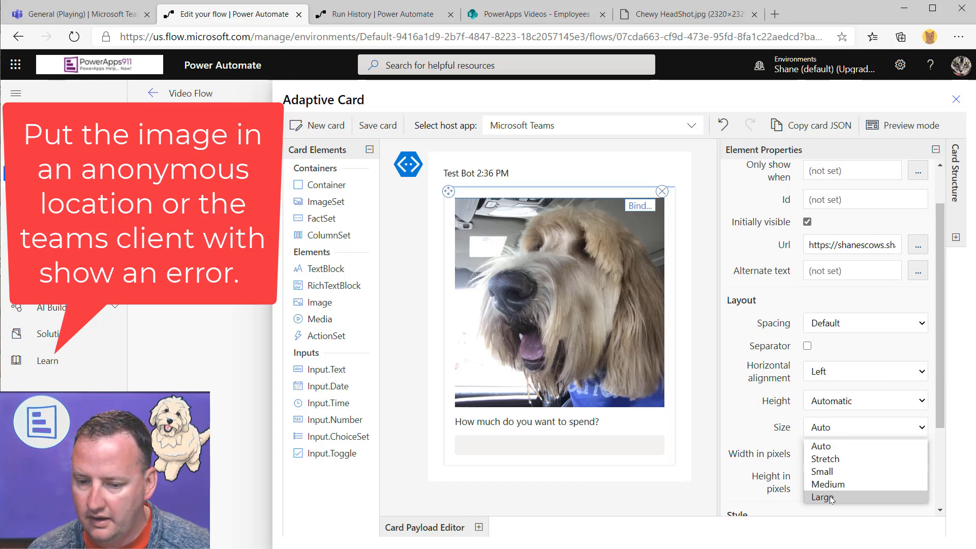
{"action": "left_click", "coordinate": [831, 498]}
{"action": "left_click", "coordinate": [838, 272]}
{"action": "type", "text": "Pic"}
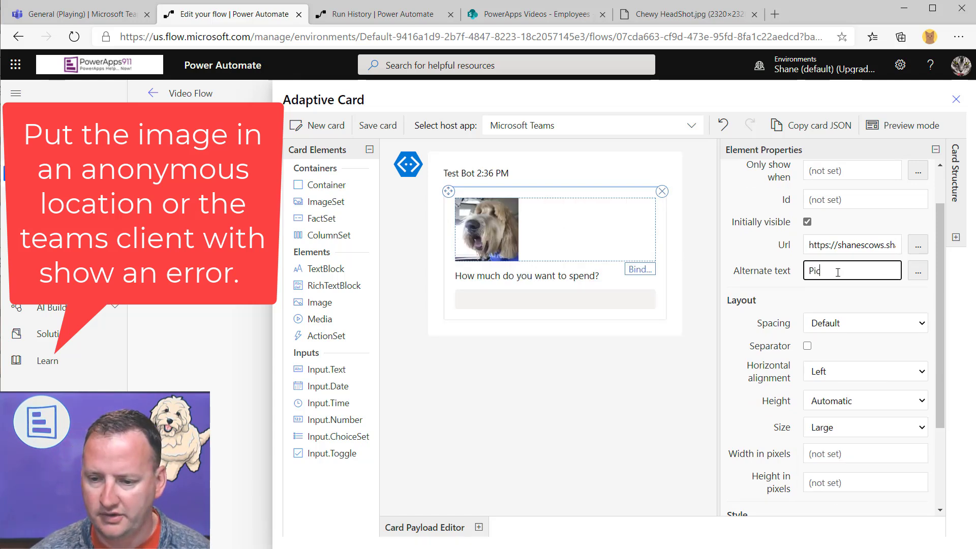
{"action": "type", "text": "ture of Chewy!"}
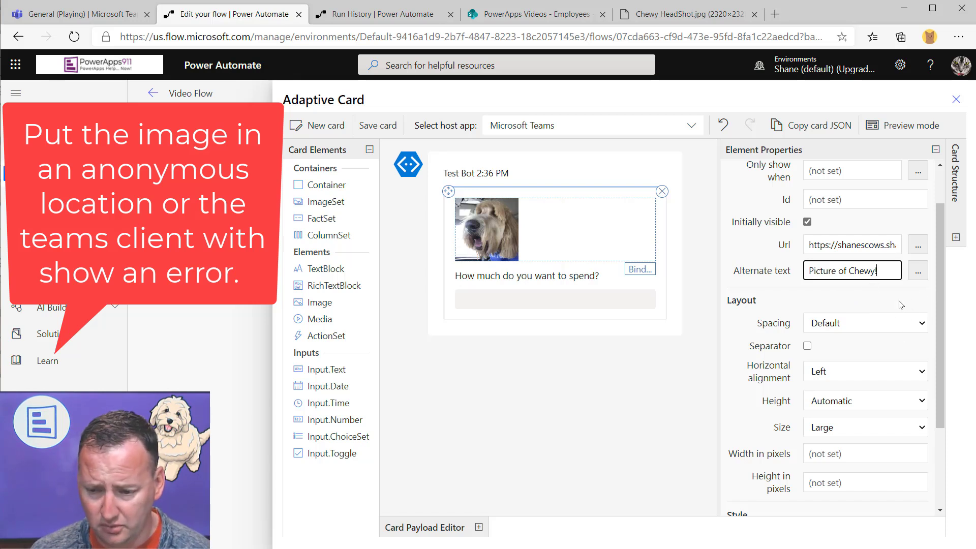
{"action": "scroll", "coordinate": [898, 302], "scroll_direction": "up", "scroll_amount": 2}
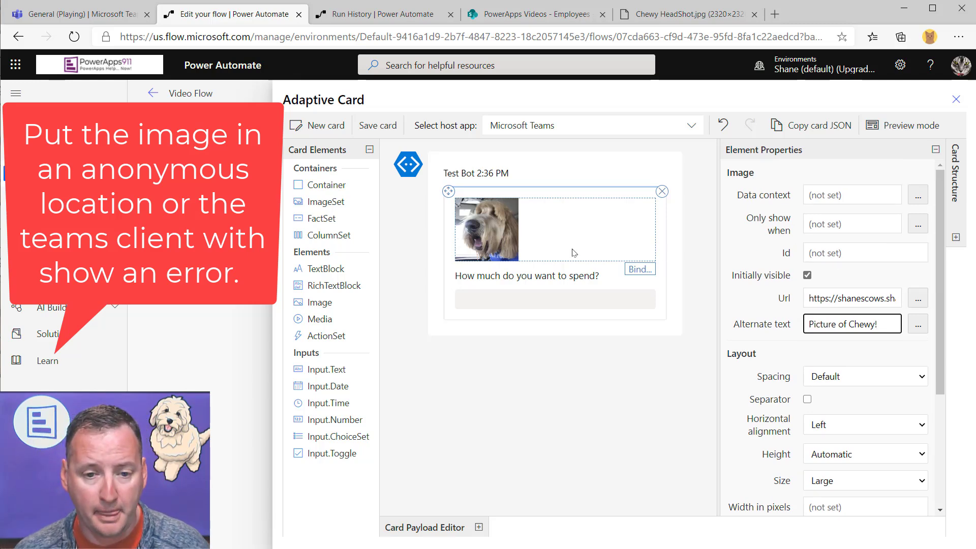
{"action": "left_click", "coordinate": [378, 131]}
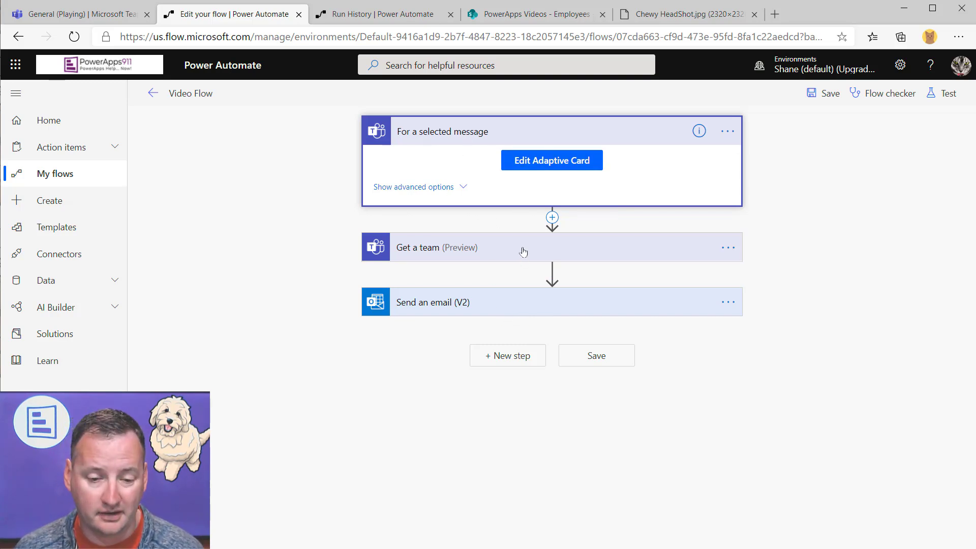
Open the Send an email step and place the cursor at the end of its body
{"action": "left_click", "coordinate": [521, 311]}
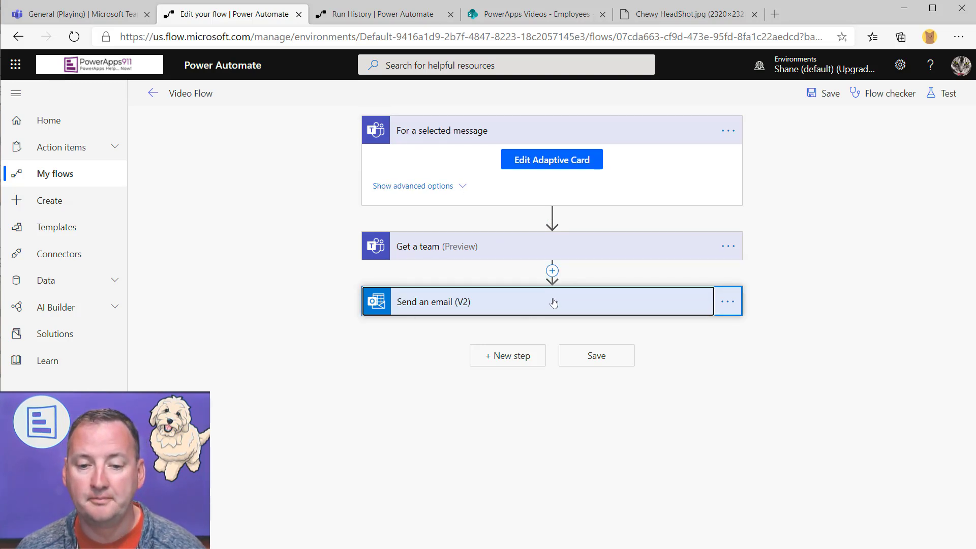
{"action": "scroll", "coordinate": [520, 424], "scroll_direction": "down", "scroll_amount": 1}
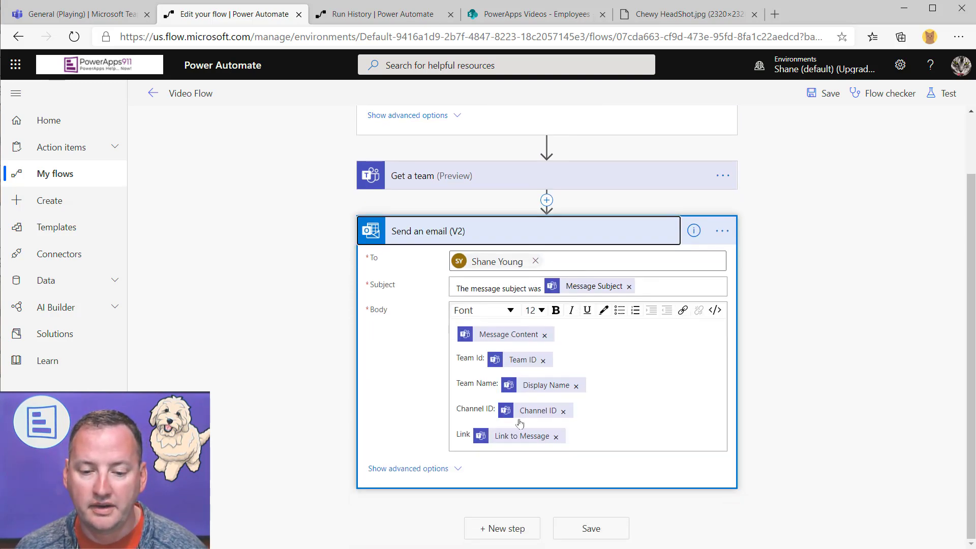
{"action": "left_click", "coordinate": [643, 435]}
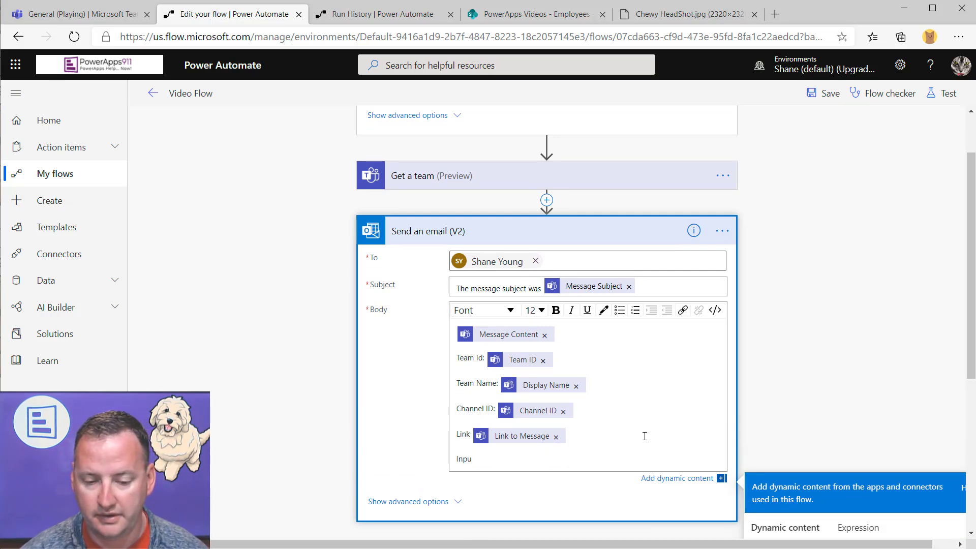
{"action": "scroll", "coordinate": [849, 386], "scroll_direction": "down", "scroll_amount": 5}
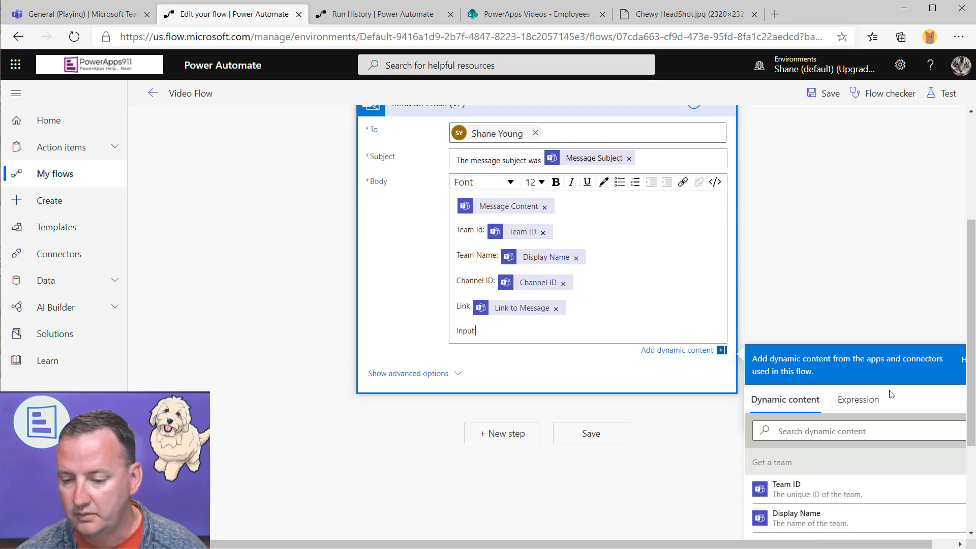
{"action": "scroll", "coordinate": [805, 345], "scroll_direction": "down", "scroll_amount": 6}
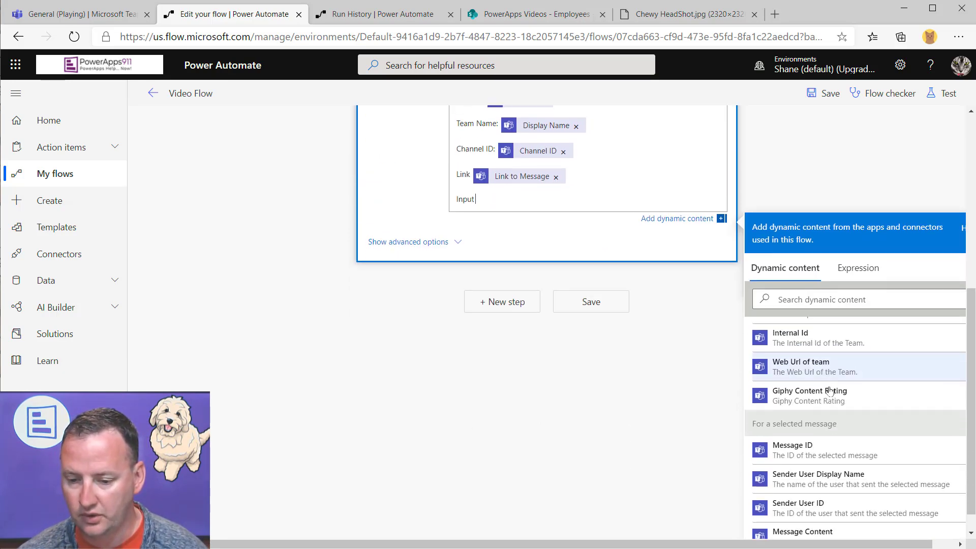
{"action": "scroll", "coordinate": [802, 400], "scroll_direction": "down", "scroll_amount": 1}
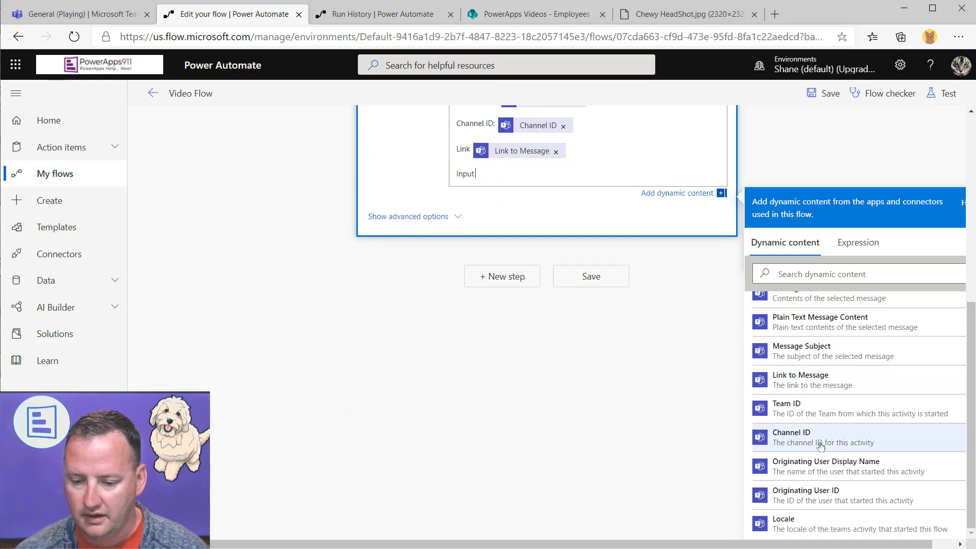
{"action": "scroll", "coordinate": [850, 442], "scroll_direction": "up", "scroll_amount": 2}
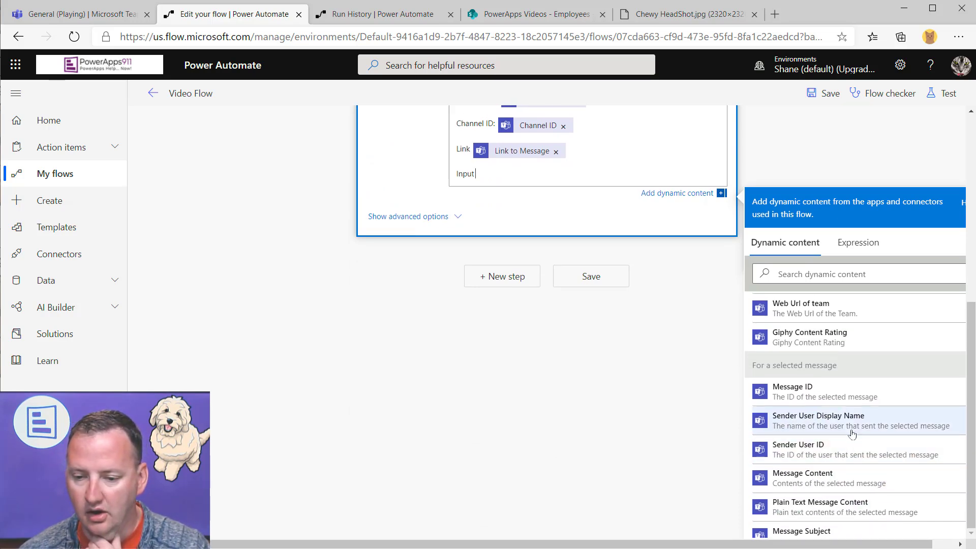
{"action": "scroll", "coordinate": [833, 397], "scroll_direction": "down", "scroll_amount": 3}
{"action": "scroll", "coordinate": [831, 393], "scroll_direction": "up", "scroll_amount": 3}
{"action": "scroll", "coordinate": [830, 393], "scroll_direction": "up", "scroll_amount": 1}
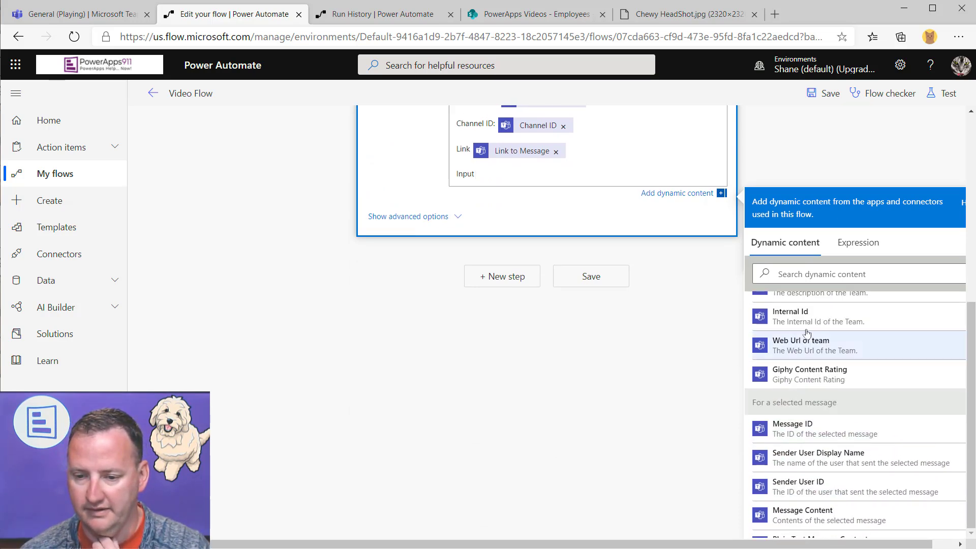
Insert the spendAmount dynamic value into the email body and save the flow
{"action": "left_click", "coordinate": [829, 273]}
{"action": "type", "text": "spend"}
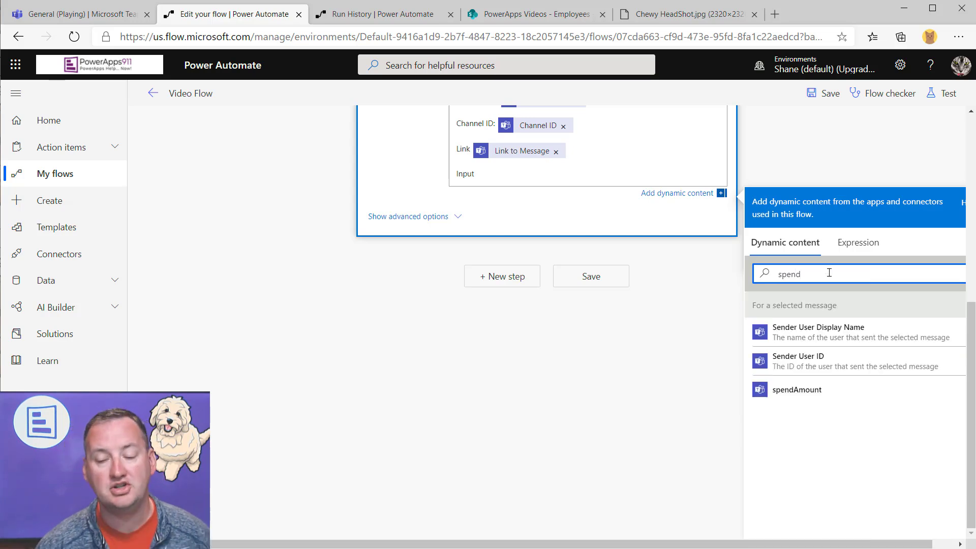
{"action": "left_click", "coordinate": [812, 393]}
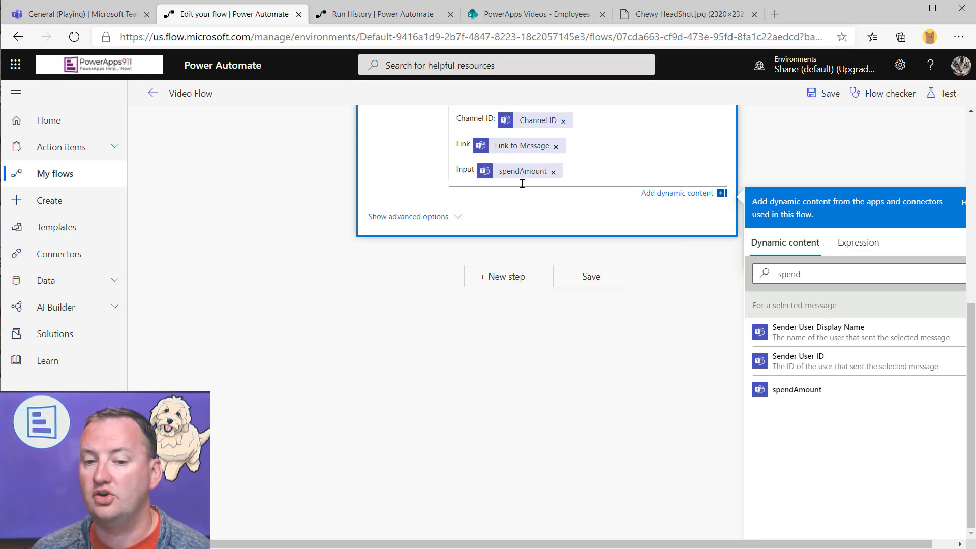
{"action": "scroll", "coordinate": [508, 293], "scroll_direction": "up", "scroll_amount": 3}
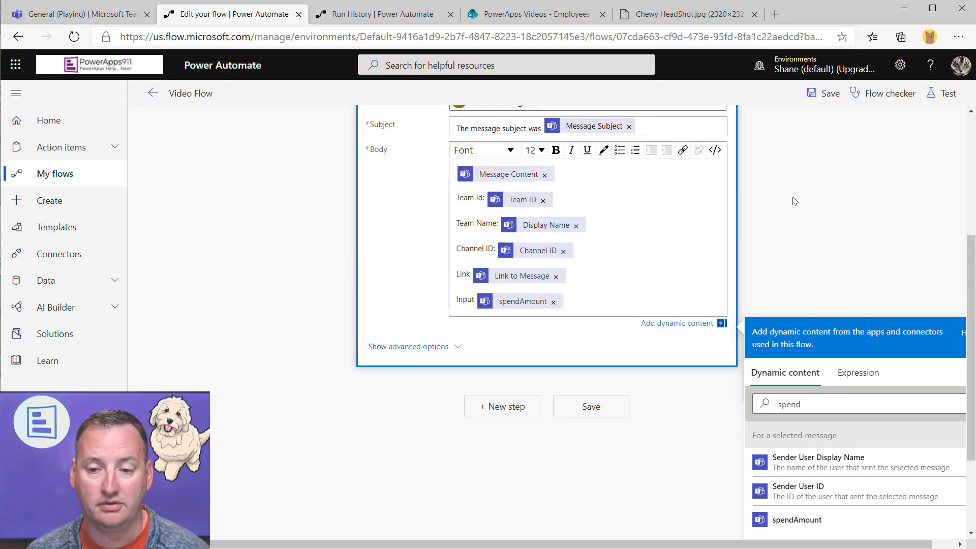
{"action": "scroll", "coordinate": [632, 274], "scroll_direction": "up", "scroll_amount": 4}
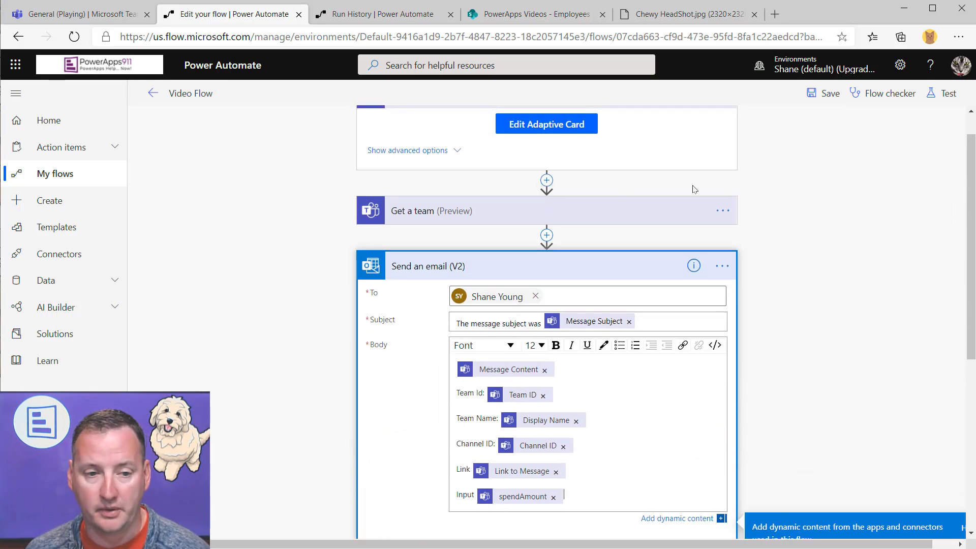
{"action": "left_click", "coordinate": [830, 94]}
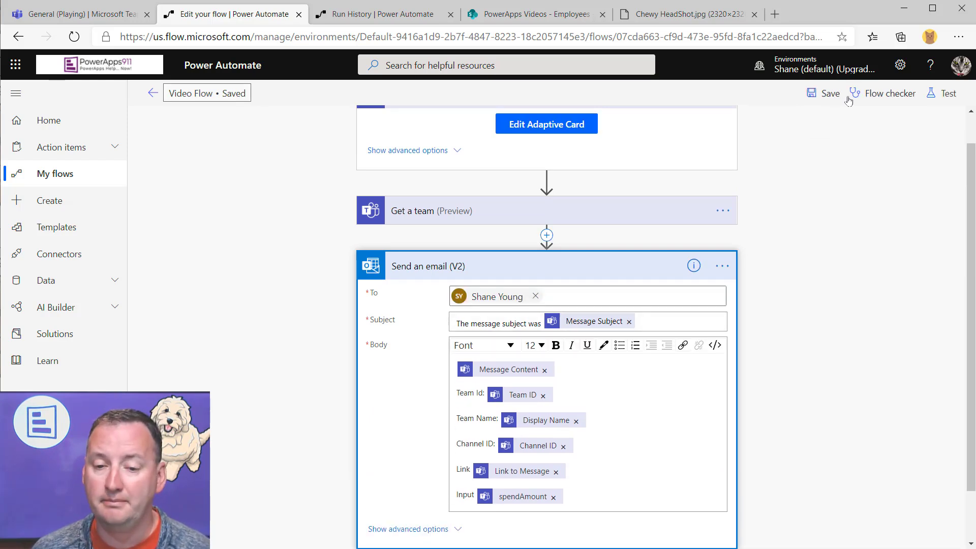
{"action": "left_click", "coordinate": [81, 24]}
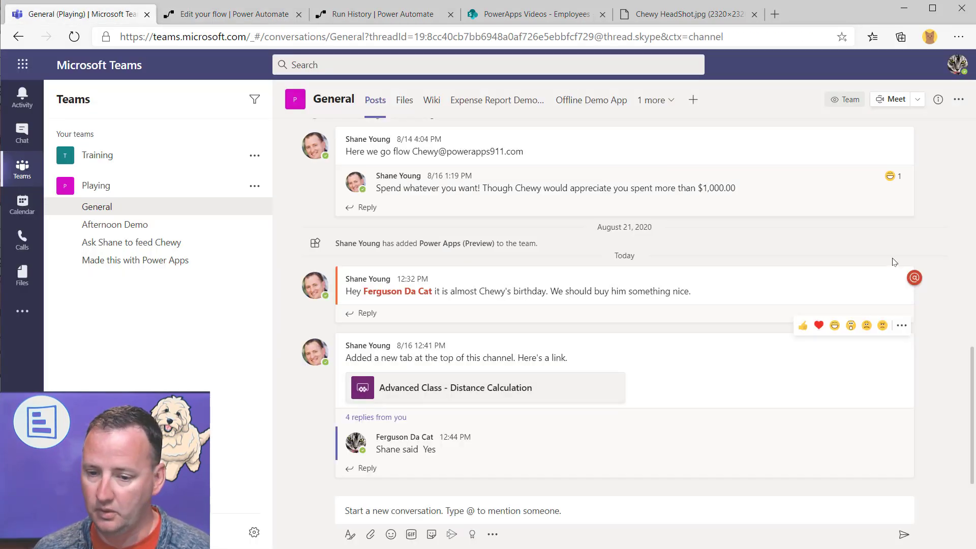
Run Video Flow on the birthday message in Teams, submitting a spend amount of 1000
{"action": "left_click", "coordinate": [902, 260]}
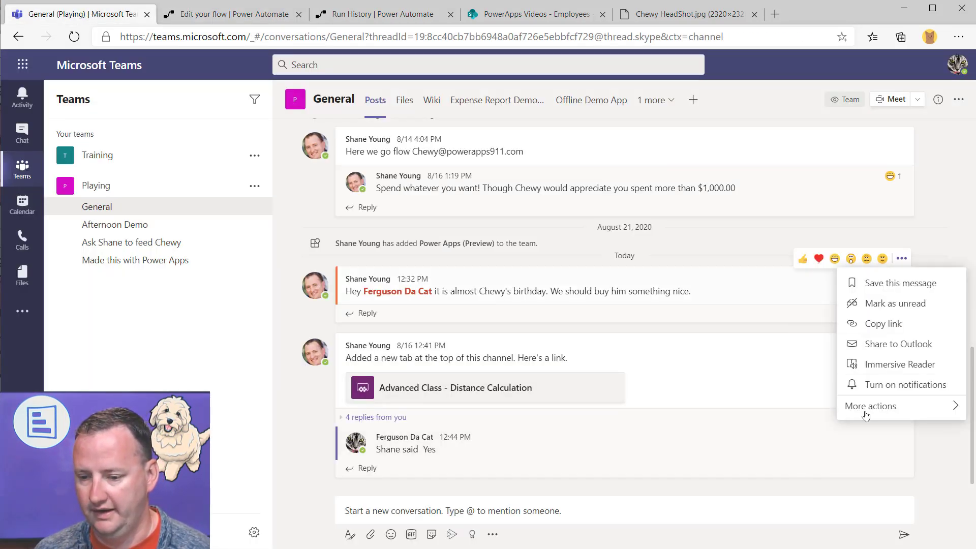
{"action": "mouse_move", "coordinate": [862, 406]}
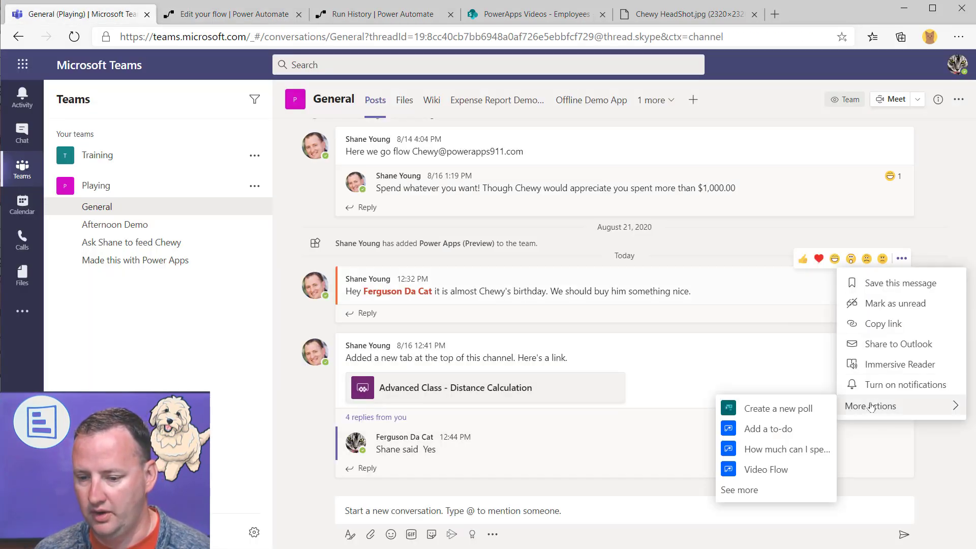
{"action": "left_click", "coordinate": [766, 469]}
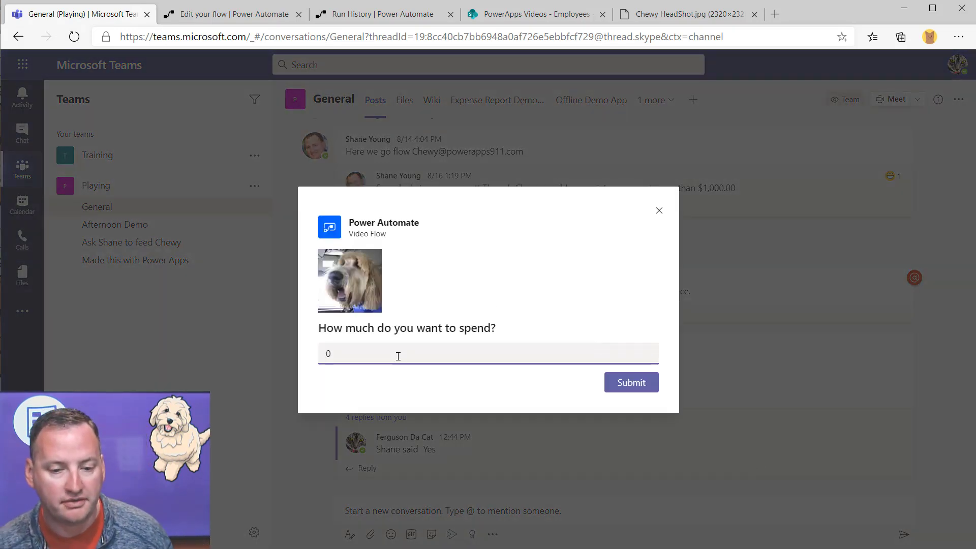
{"action": "double_click", "coordinate": [397, 355]}
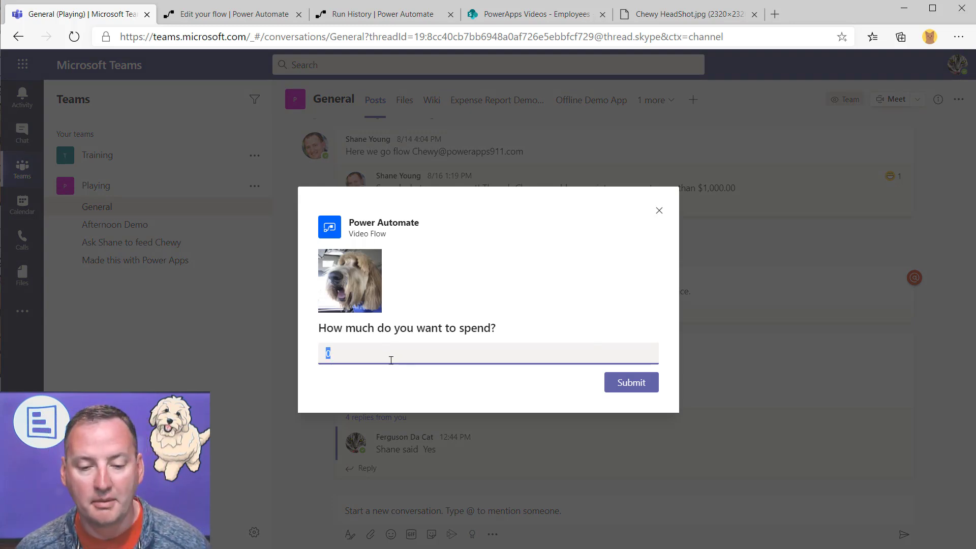
{"action": "type", "text": "1000"}
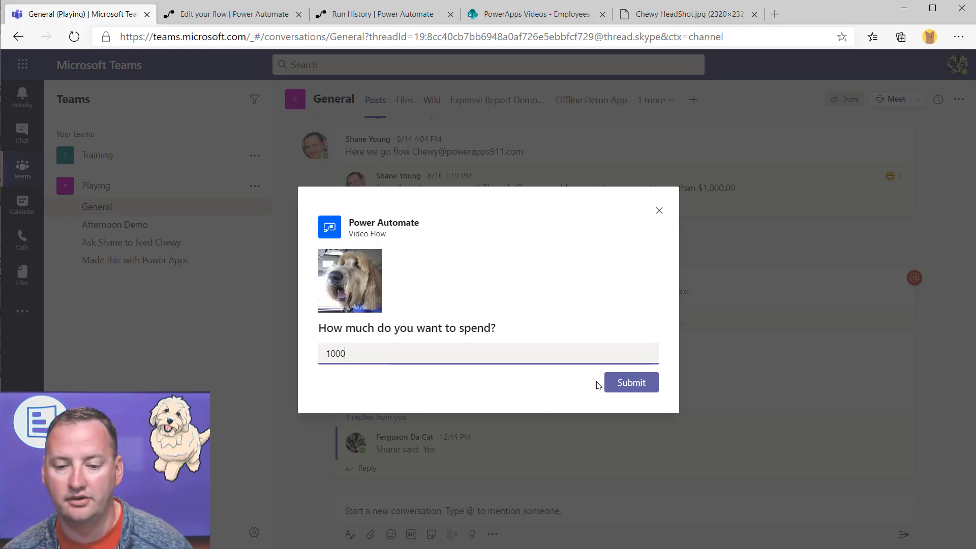
{"action": "left_click", "coordinate": [617, 383]}
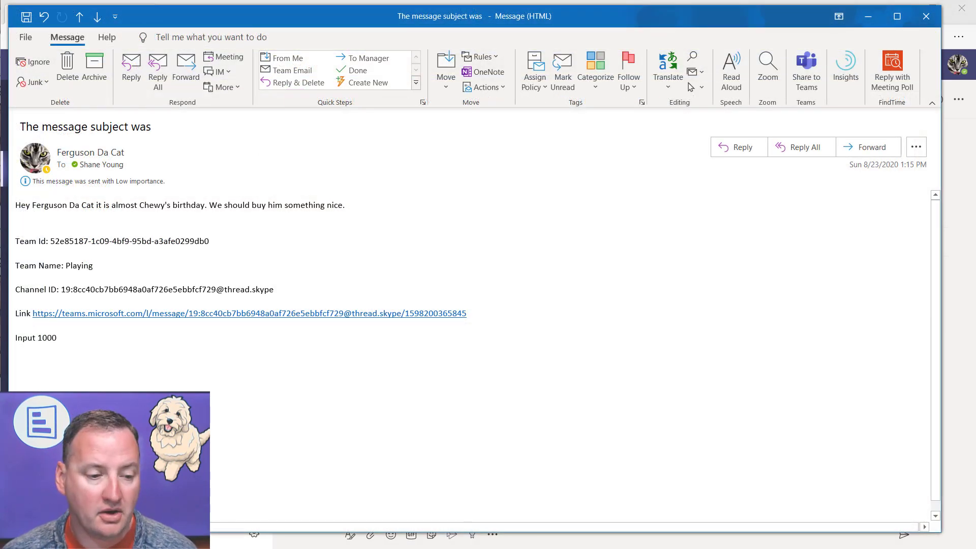
{"action": "left_click", "coordinate": [868, 16]}
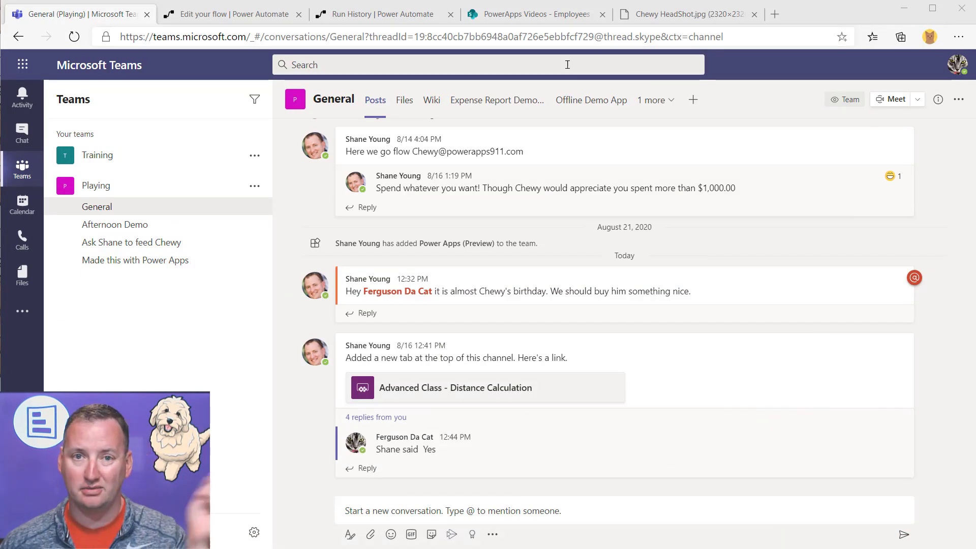
Collapse Send an email and add a Microsoft Teams 'Post a reply to a message (V2)' step after it
{"action": "left_click", "coordinate": [258, 14]}
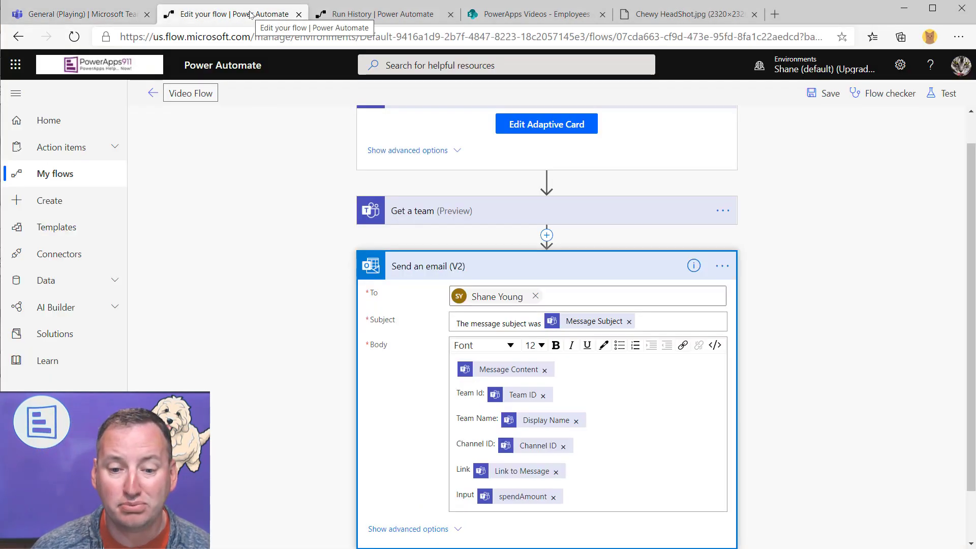
{"action": "scroll", "coordinate": [710, 283], "scroll_direction": "up", "scroll_amount": 3}
{"action": "scroll", "coordinate": [799, 290], "scroll_direction": "down", "scroll_amount": 4}
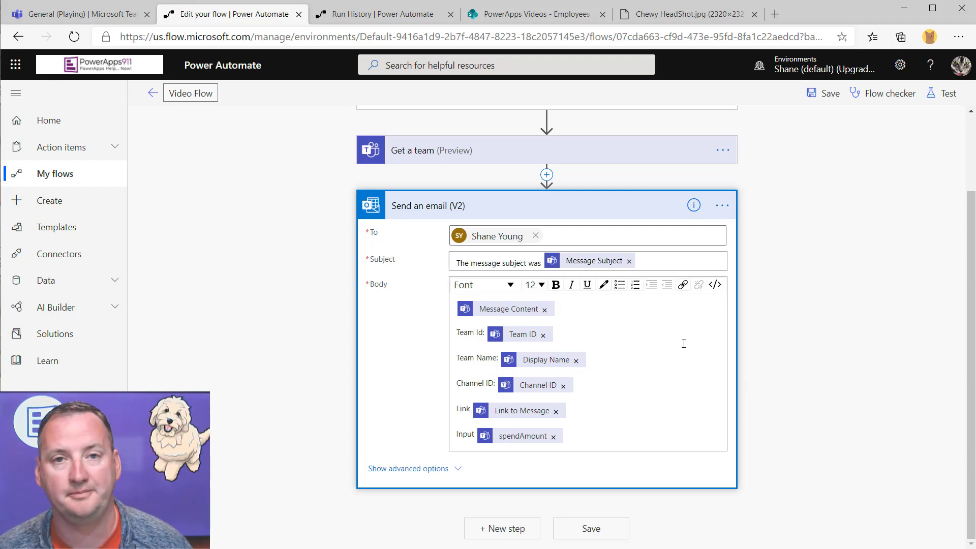
{"action": "left_click", "coordinate": [597, 214]}
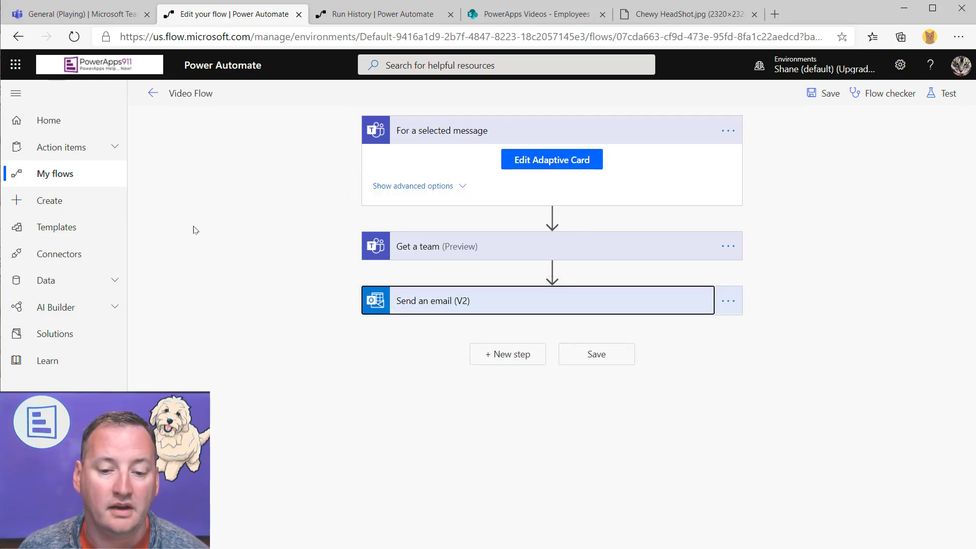
{"action": "left_click", "coordinate": [481, 351]}
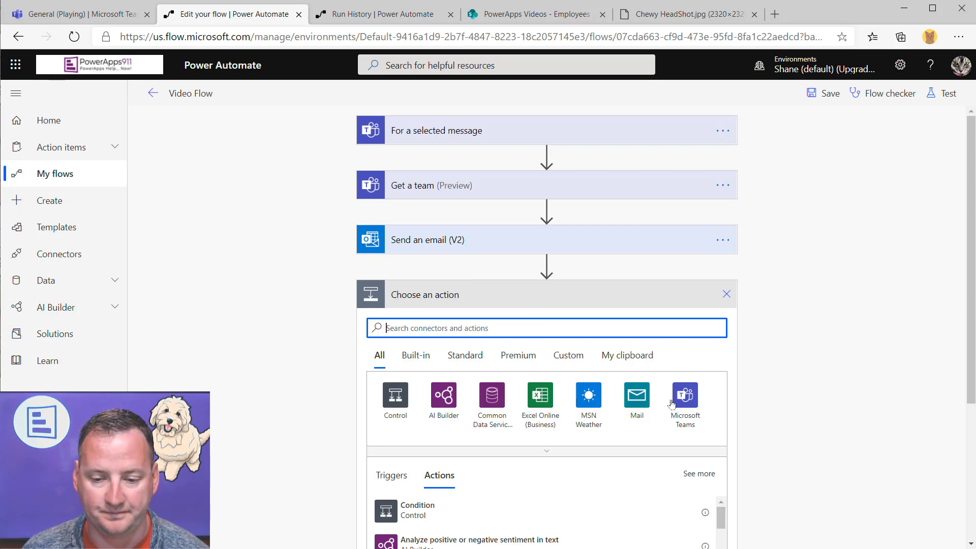
{"action": "left_click", "coordinate": [685, 395]}
{"action": "scroll", "coordinate": [883, 338], "scroll_direction": "down", "scroll_amount": 3}
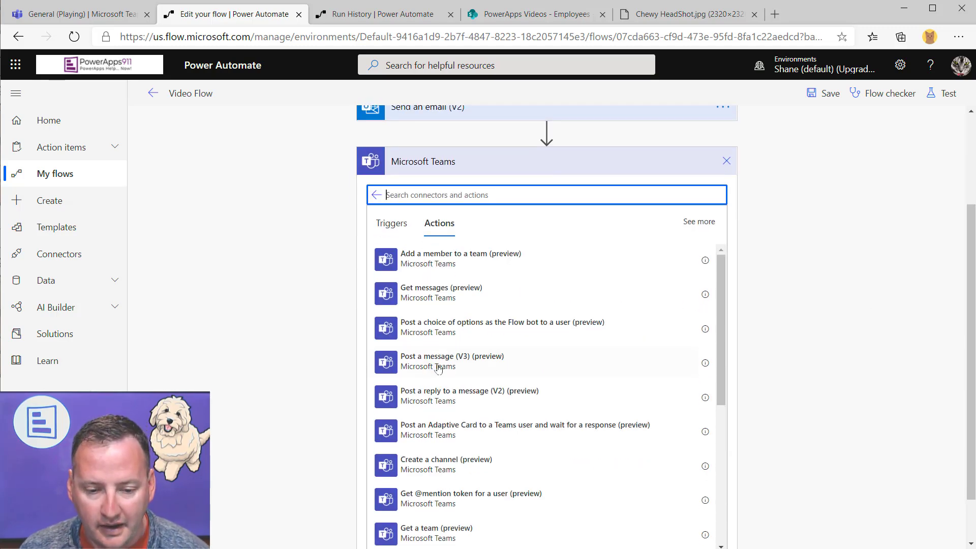
{"action": "left_click", "coordinate": [462, 399]}
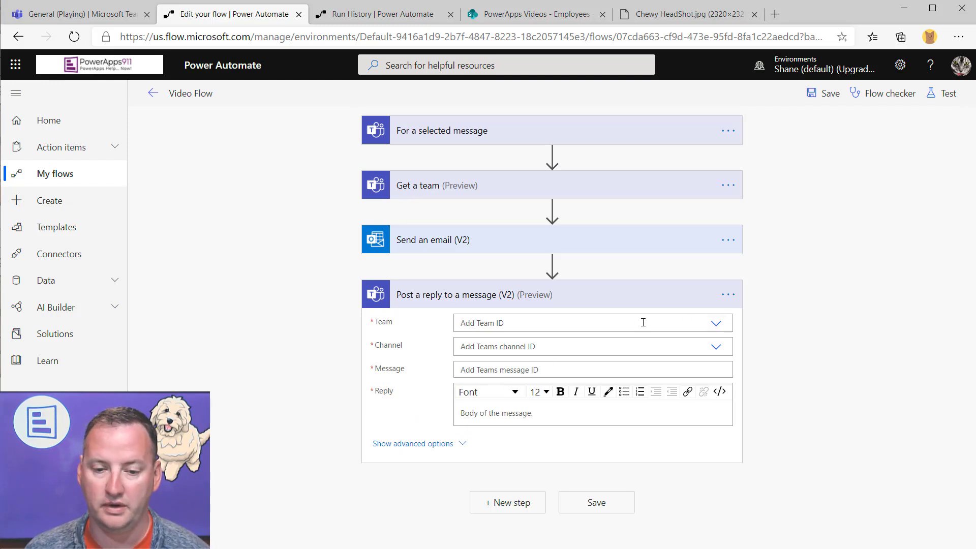
Set the reply's Team to a custom value: the selected message's Team ID
{"action": "left_click", "coordinate": [625, 321]}
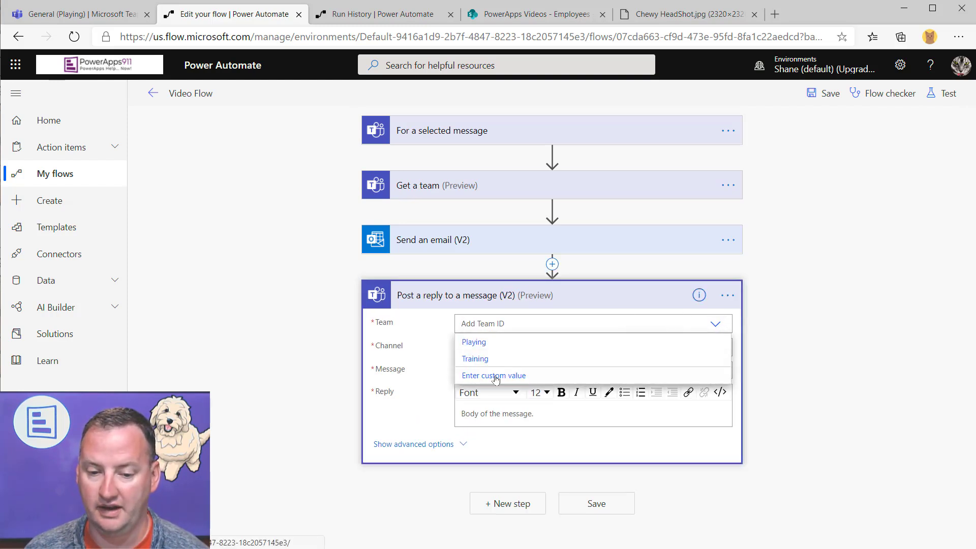
{"action": "left_click", "coordinate": [504, 375]}
{"action": "scroll", "coordinate": [834, 412], "scroll_direction": "down", "scroll_amount": 7}
{"action": "left_click", "coordinate": [820, 371]}
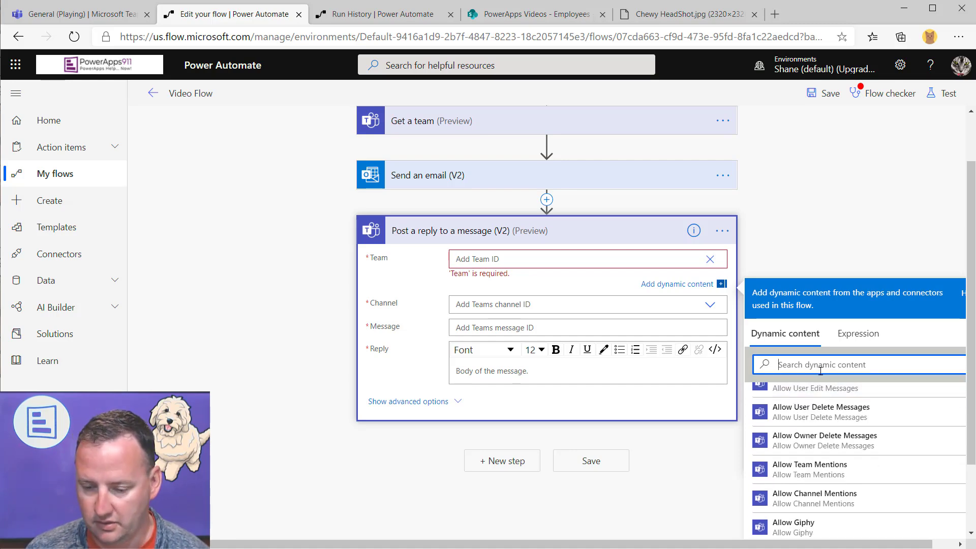
{"action": "type", "text": "team id"}
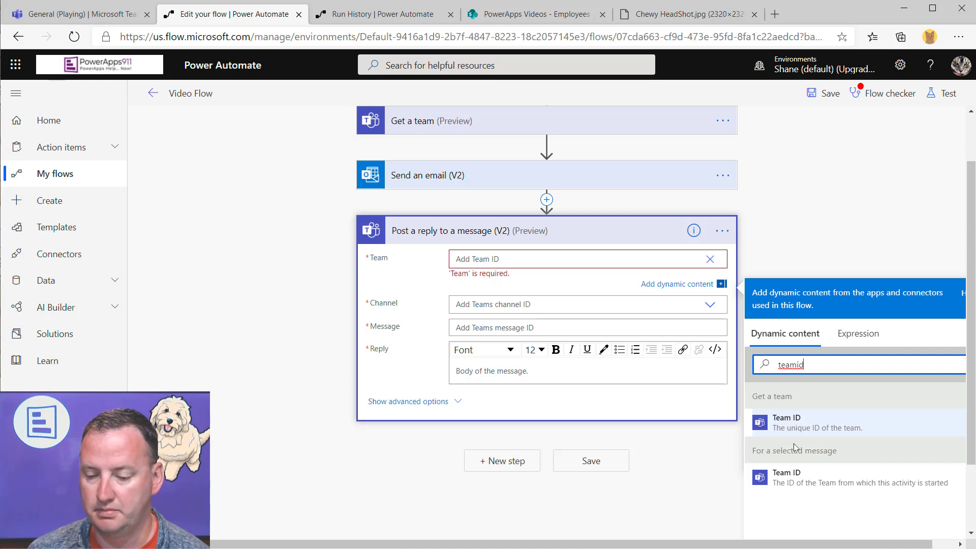
{"action": "left_click", "coordinate": [802, 481]}
Set the reply's Channel to a custom value: the message's Channel ID
{"action": "left_click", "coordinate": [508, 304]}
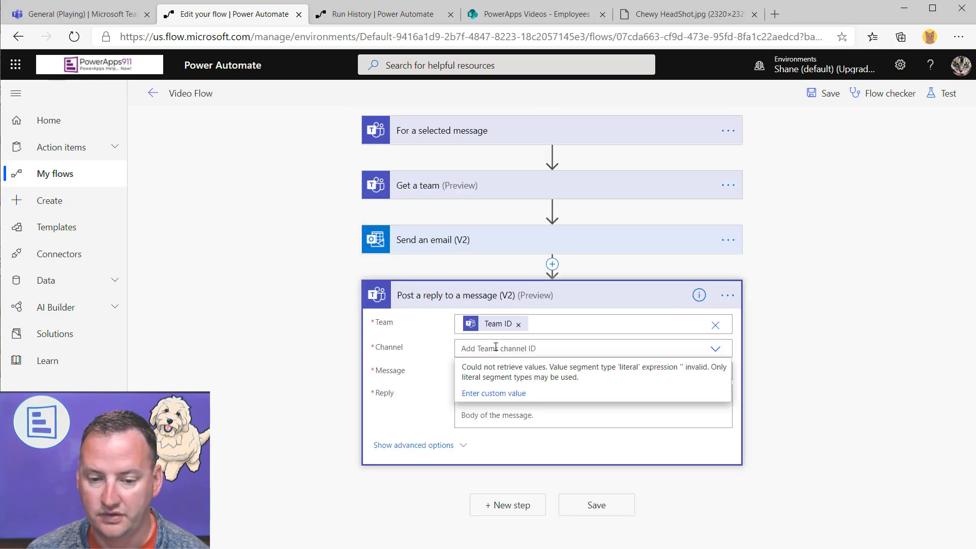
{"action": "left_click", "coordinate": [510, 394]}
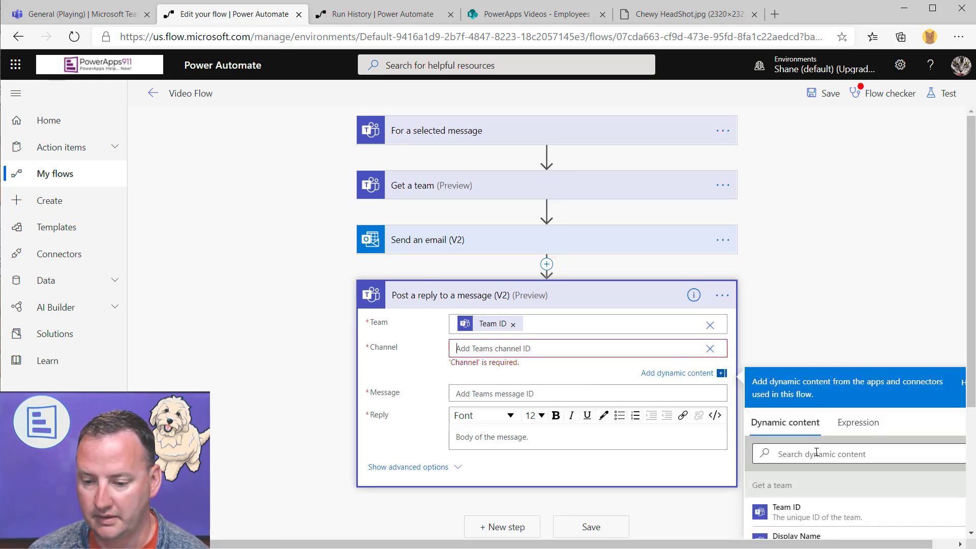
{"action": "type", "text": "channel"}
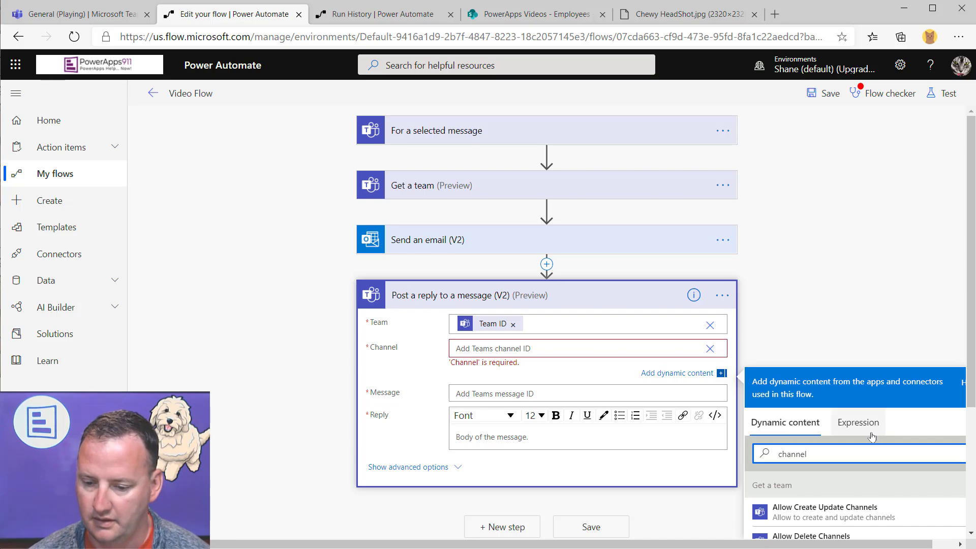
{"action": "scroll", "coordinate": [834, 457], "scroll_direction": "down", "scroll_amount": 4}
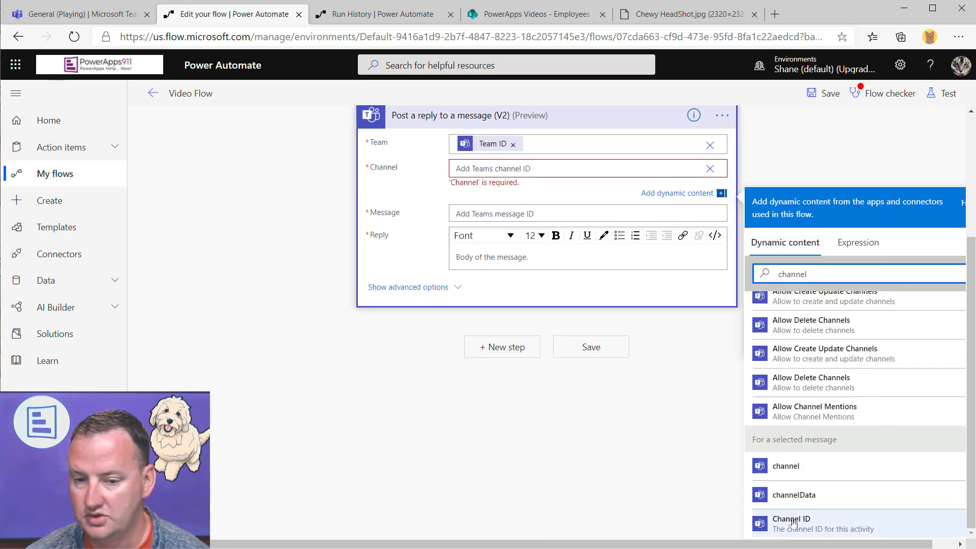
{"action": "left_click", "coordinate": [793, 522]}
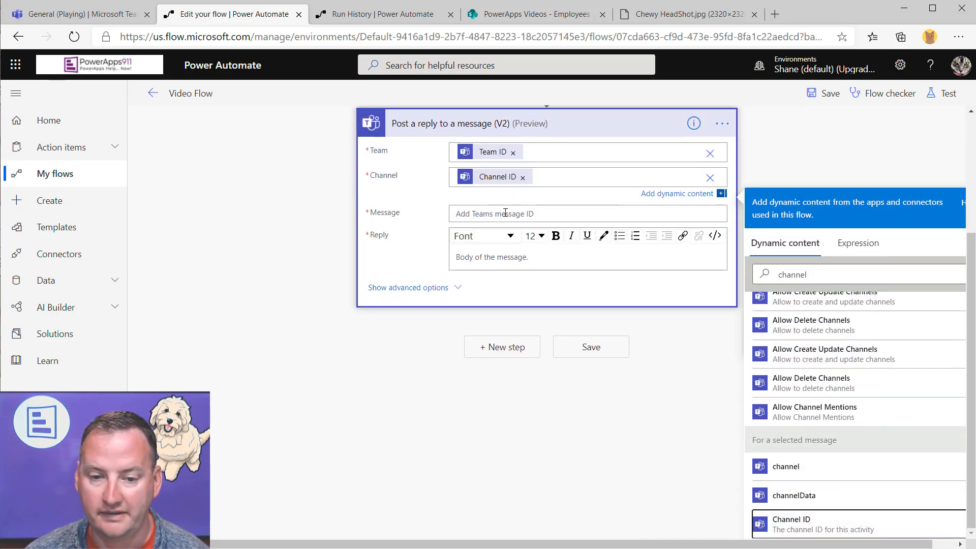
Fill the Message field with the selected message's Message ID
{"action": "left_click", "coordinate": [503, 214]}
{"action": "left_click", "coordinate": [837, 311]}
{"action": "type", "text": "message"}
{"action": "scroll", "coordinate": [833, 406], "scroll_direction": "down", "scroll_amount": 2}
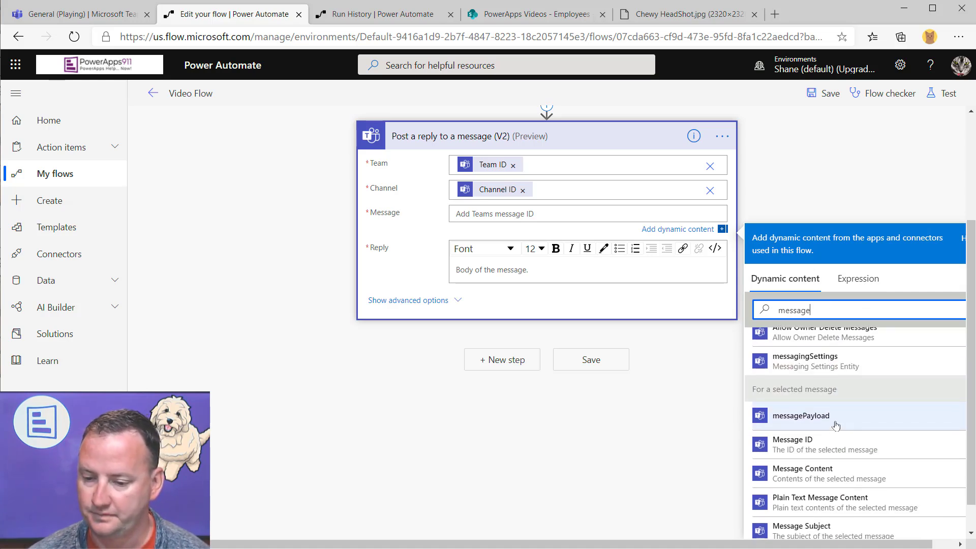
{"action": "left_click", "coordinate": [787, 440]}
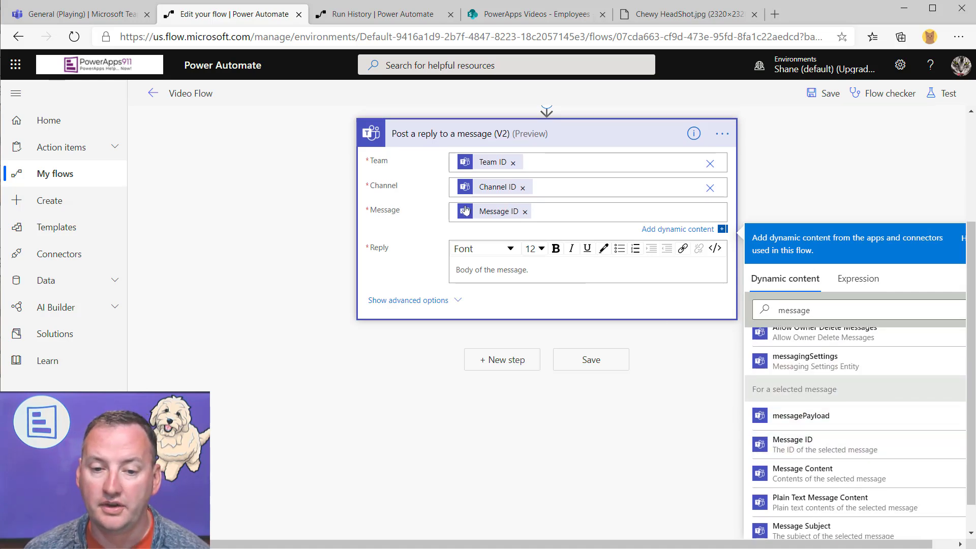
{"action": "scroll", "coordinate": [495, 192], "scroll_direction": "up", "scroll_amount": 1}
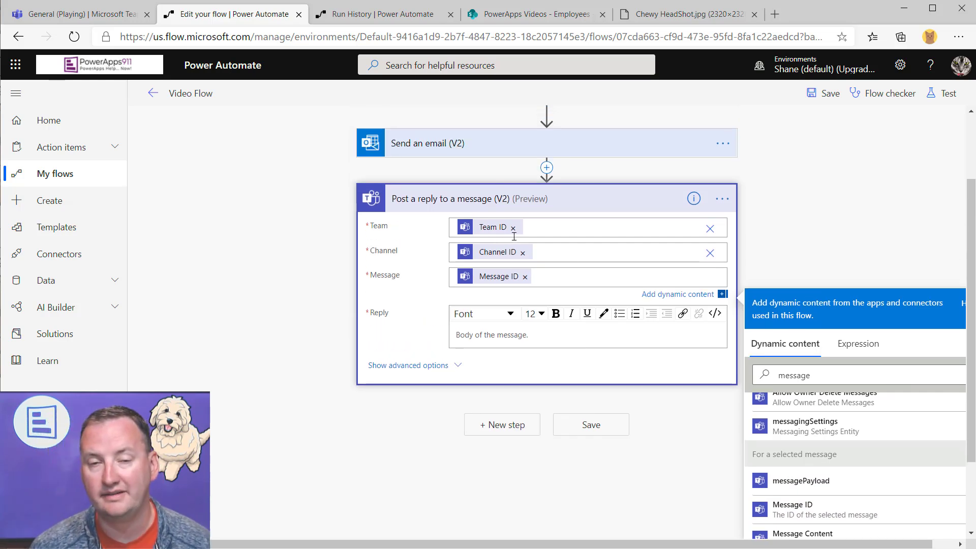
{"action": "left_click", "coordinate": [569, 332]}
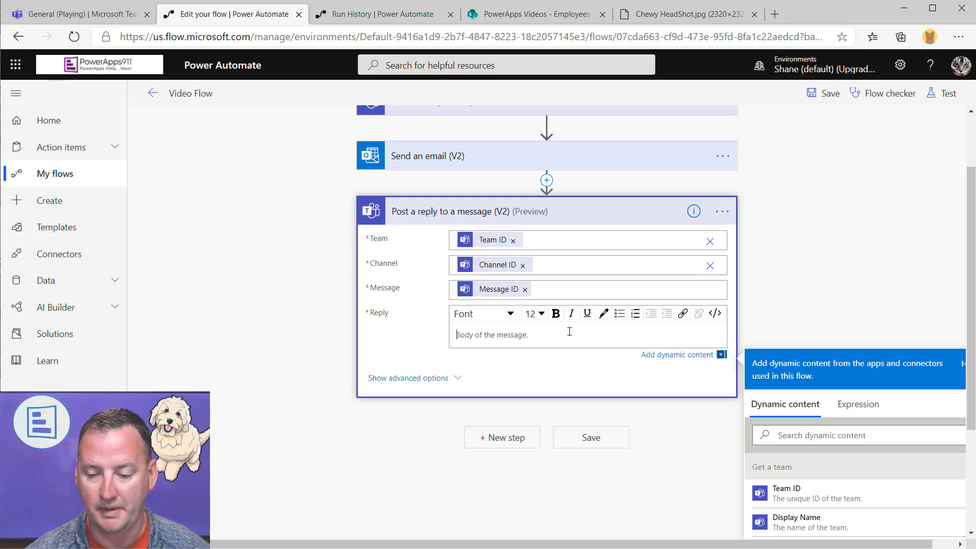
Write 'You said' in the Reply, add the spendAmount token, and select it for removal
{"action": "type", "text": "You said"}
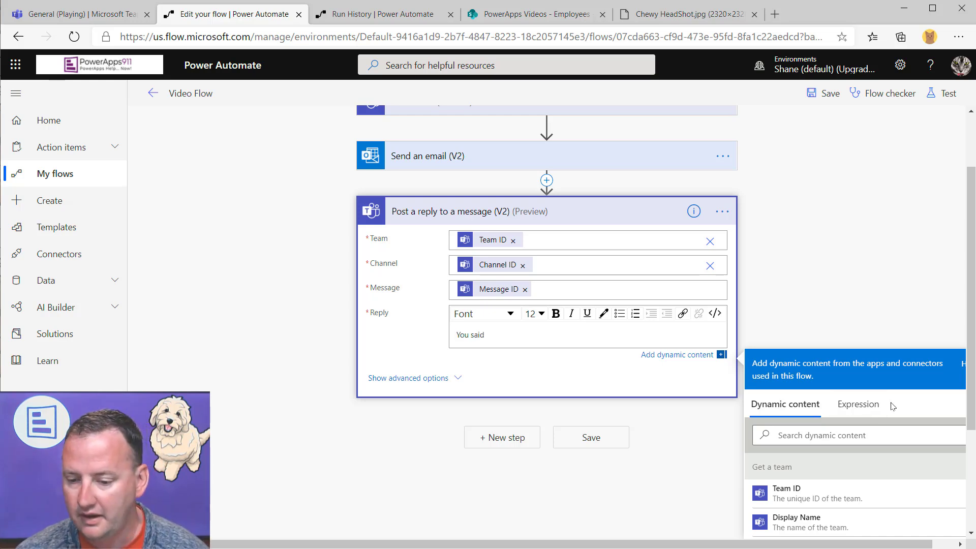
{"action": "scroll", "coordinate": [892, 406], "scroll_direction": "down", "scroll_amount": 1}
{"action": "scroll", "coordinate": [814, 330], "scroll_direction": "down", "scroll_amount": 2}
{"action": "left_click", "coordinate": [801, 279]}
{"action": "type", "text": "spend"}
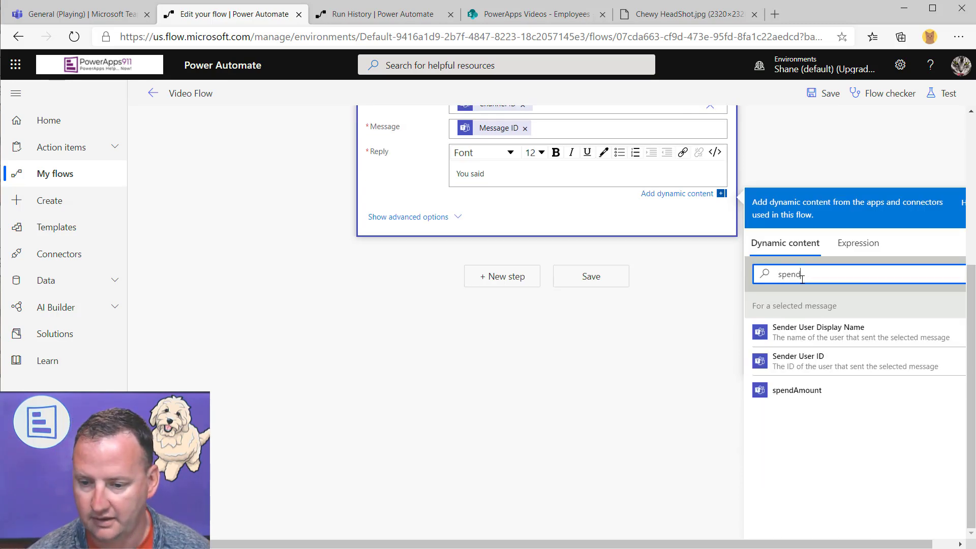
{"action": "left_click", "coordinate": [809, 390]}
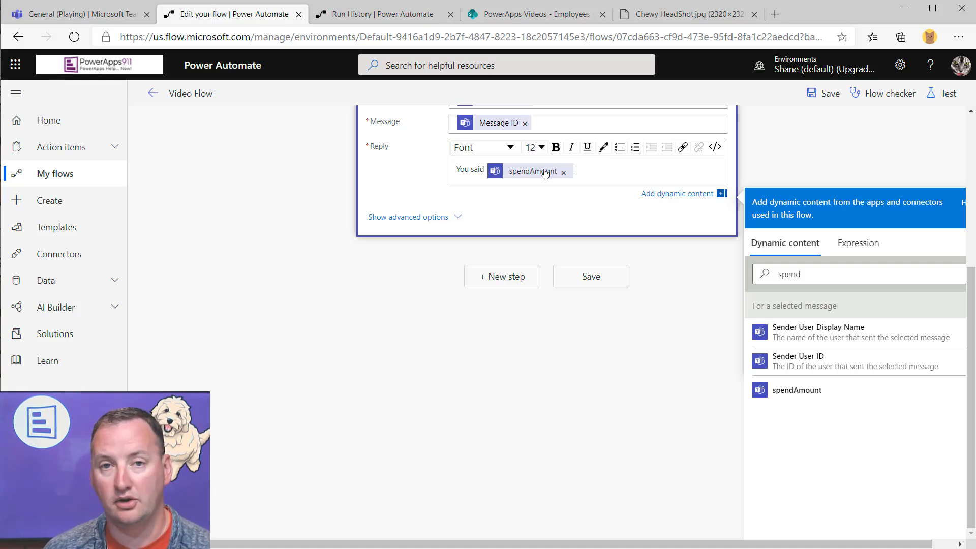
{"action": "mouse_move", "coordinate": [544, 173]}
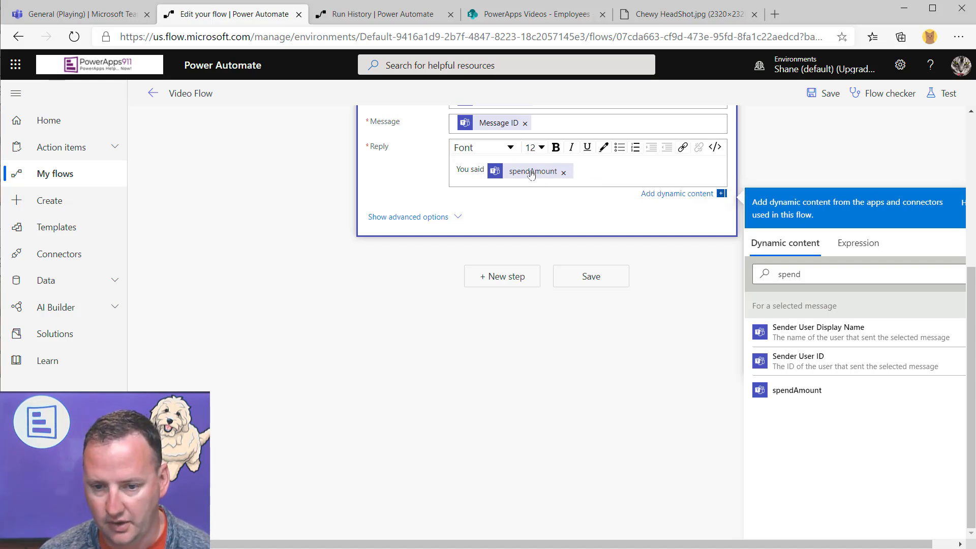
{"action": "double_click", "coordinate": [531, 172]}
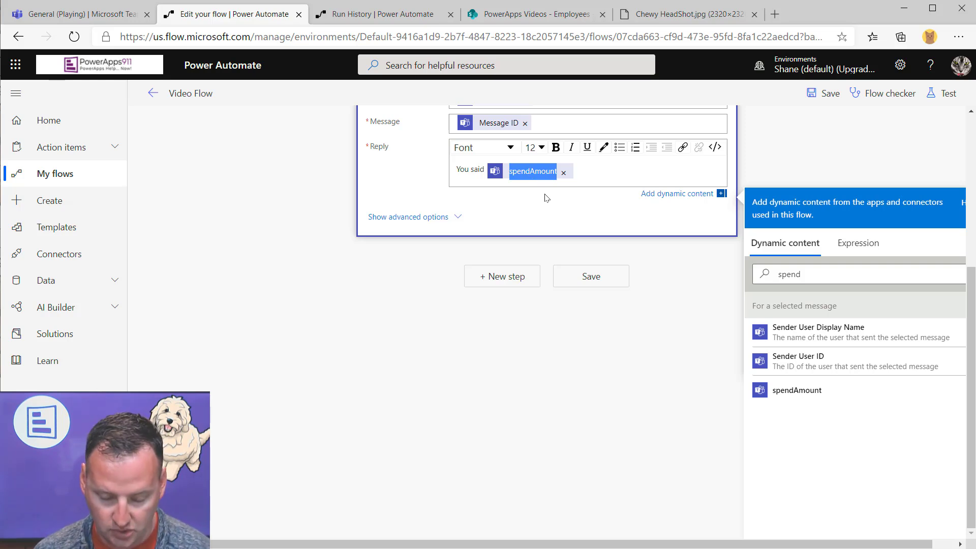
Remove spendAmount from the Reply and begin a formatNumber(Float( expression
{"action": "left_click", "coordinate": [563, 174]}
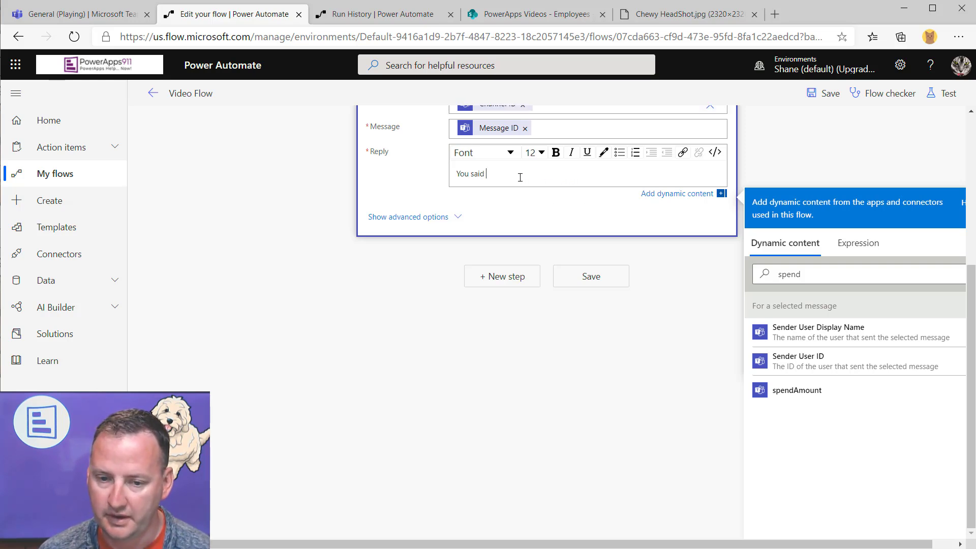
{"action": "left_click", "coordinate": [858, 243]}
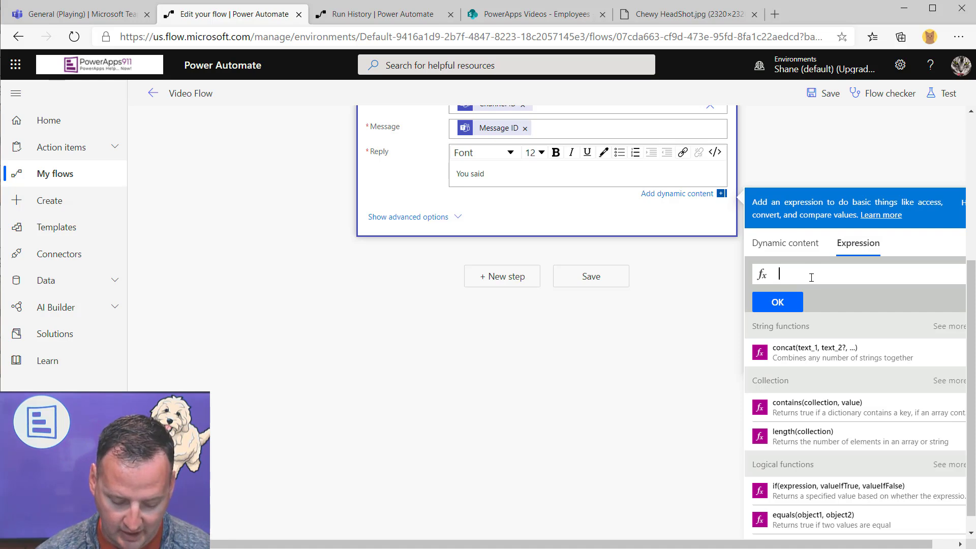
{"action": "type", "text": "format"}
{"action": "left_click", "coordinate": [743, 299]}
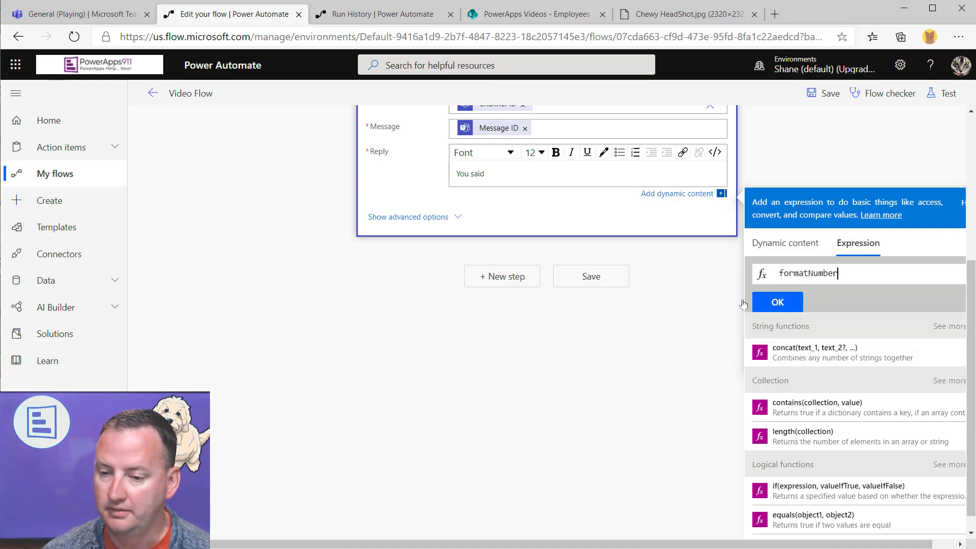
{"action": "type", "text": "("}
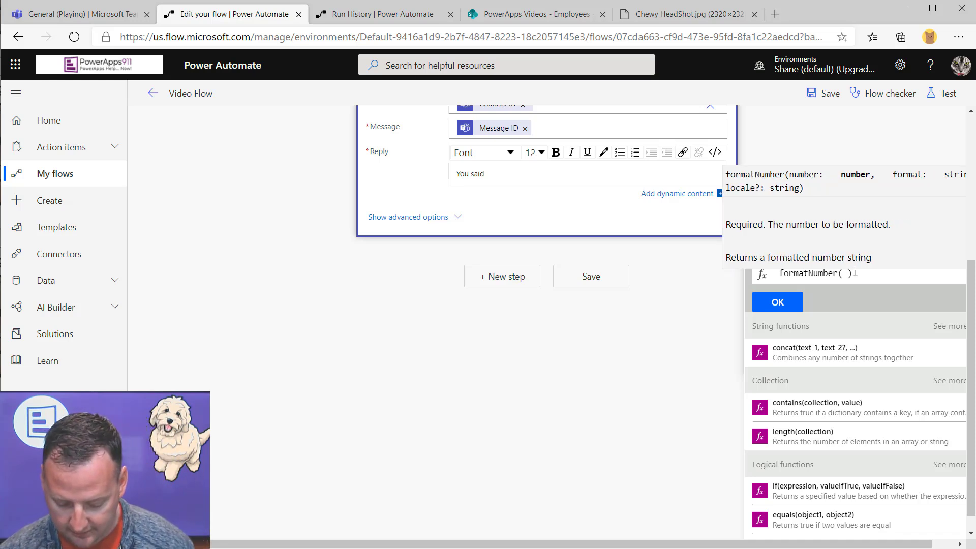
{"action": "type", "text": "Float("}
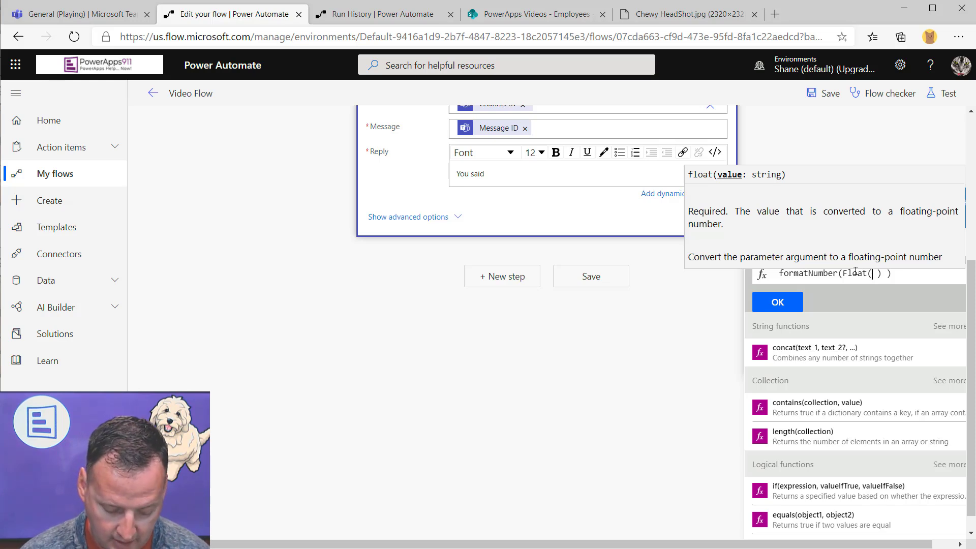
{"action": "type", "text": "You said"}
{"action": "type", "text": "S"}
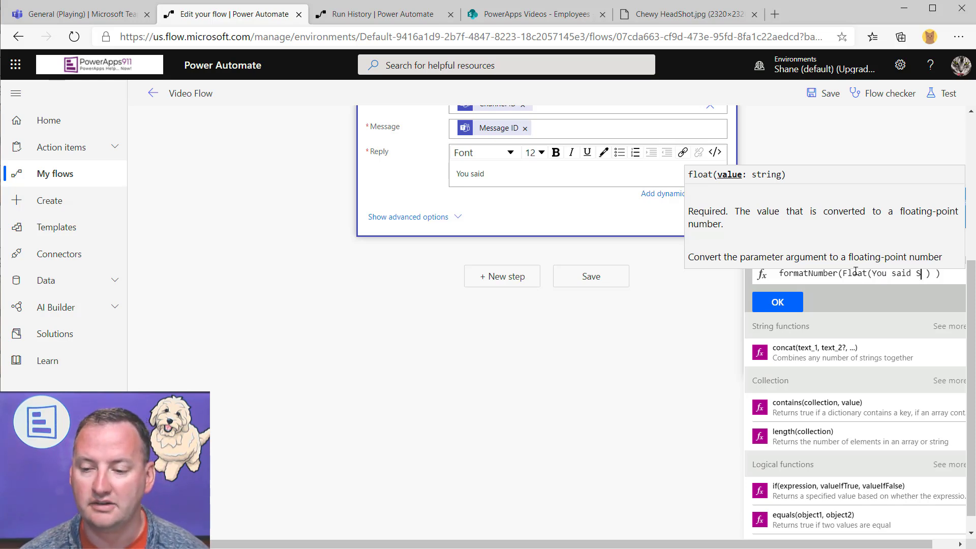
{"action": "key", "text": "ctrl+z"}
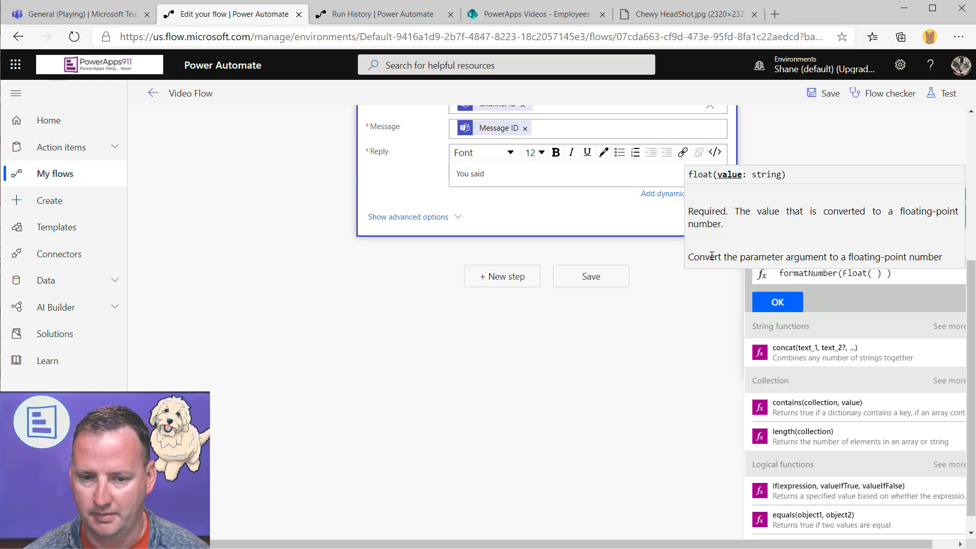
Complete the expression as formatNumber(Float(12), 'C') and insert it into the Reply
{"action": "left_click", "coordinate": [877, 274]}
{"action": "type", "text": "12"}
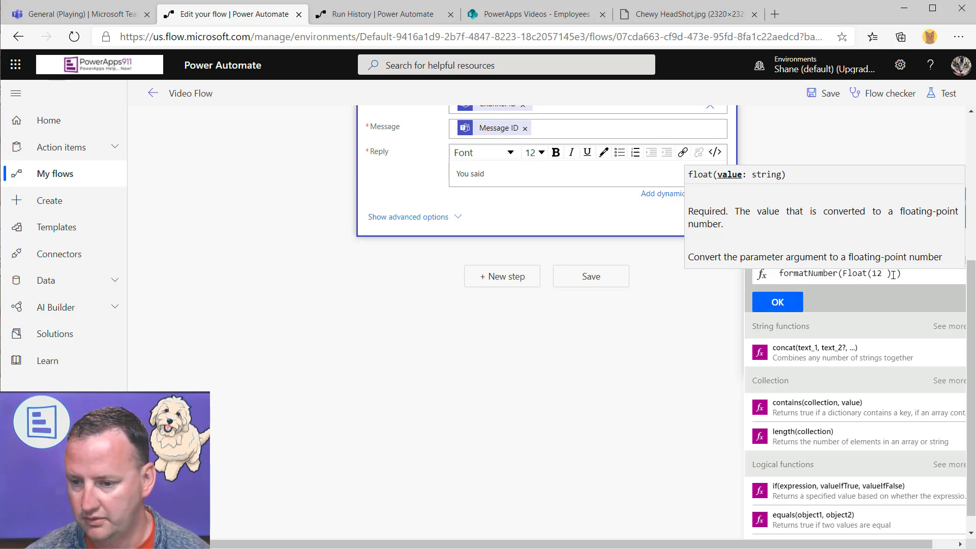
{"action": "left_click", "coordinate": [893, 275]}
{"action": "type", "text": ", 'C"}
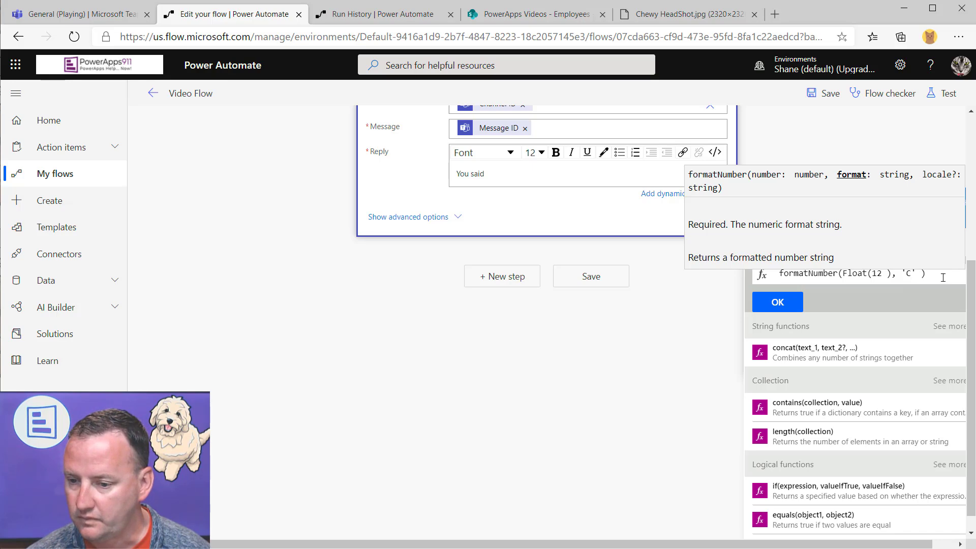
{"action": "left_click", "coordinate": [778, 302]}
{"action": "scroll", "coordinate": [503, 322], "scroll_direction": "up", "scroll_amount": 3}
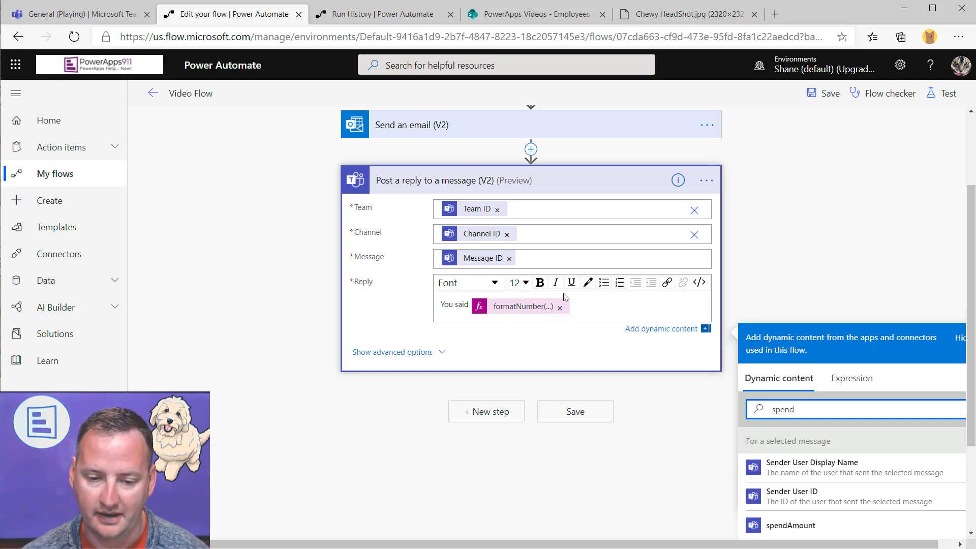
{"action": "scroll", "coordinate": [508, 299], "scroll_direction": "down", "scroll_amount": 1}
Clear the extra spendAmount token and stray 'spend' text from the Reply, with the expression editor open
{"action": "left_click", "coordinate": [571, 247]}
{"action": "type", "text": "spend"}
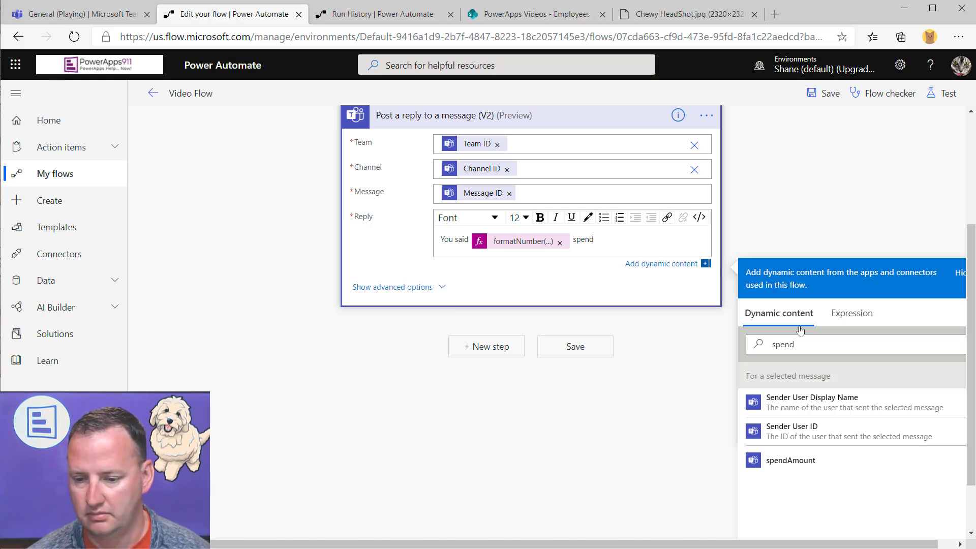
{"action": "left_click", "coordinate": [803, 460]}
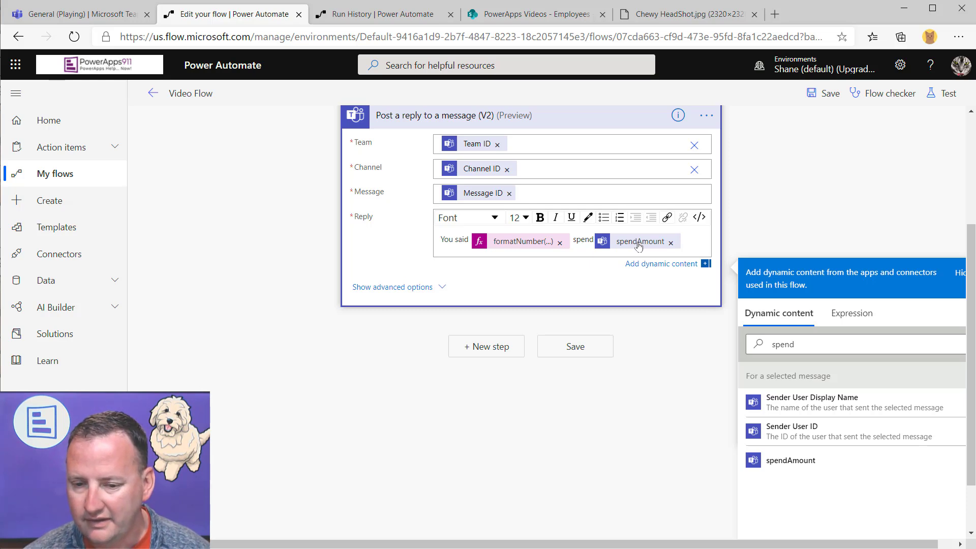
{"action": "left_click_drag", "start_coordinate": [639, 241], "coordinate": [714, 251]}
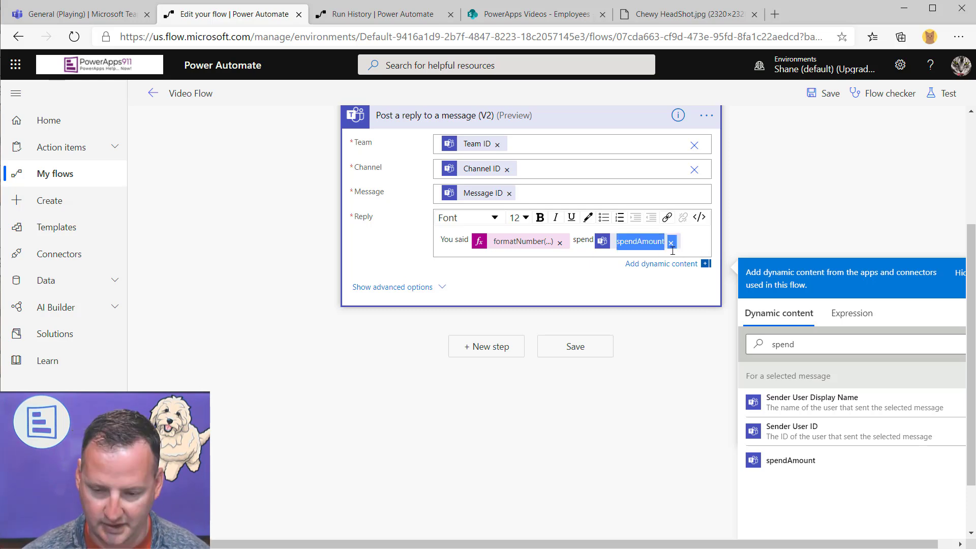
{"action": "left_click", "coordinate": [672, 248]}
{"action": "key", "text": "ctrl+shift+Left"}
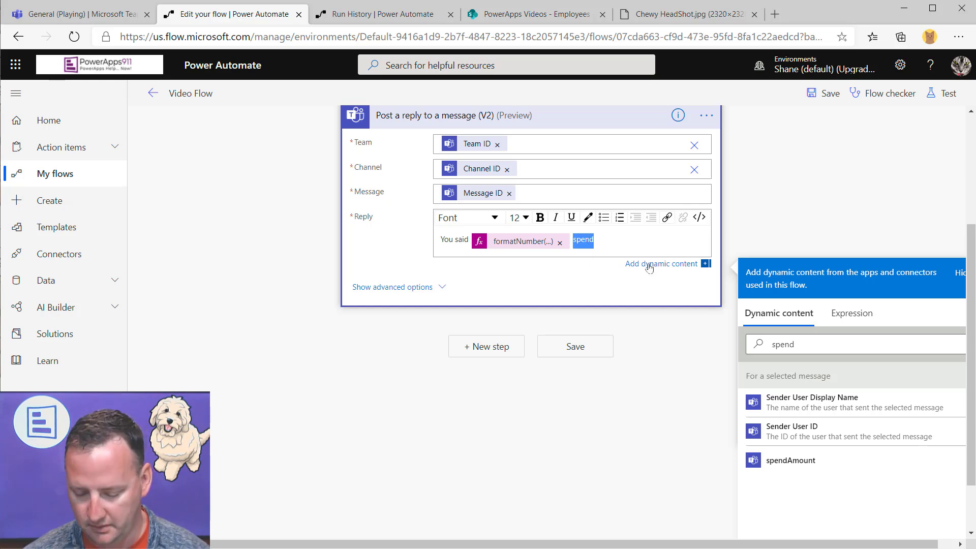
{"action": "key", "text": "BackSpace"}
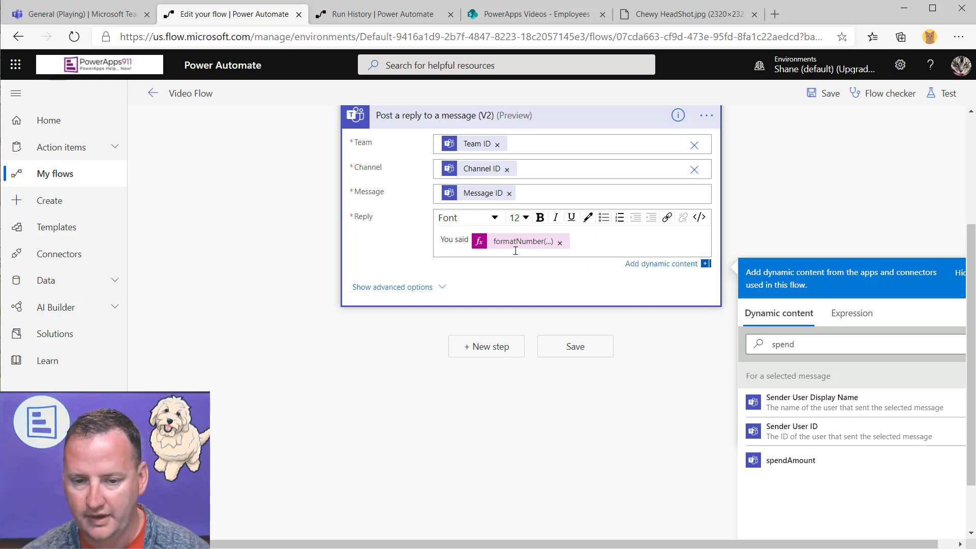
{"action": "left_click", "coordinate": [852, 313]}
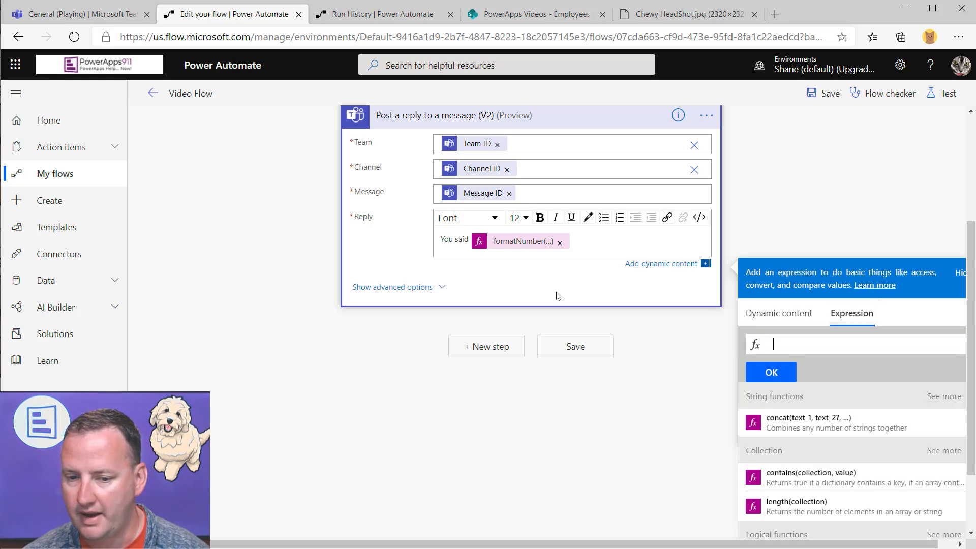
Replace the old token with a formatNumber expression wrapping the pasted spendAmount reference and 'C'
{"action": "double_click", "coordinate": [529, 245]}
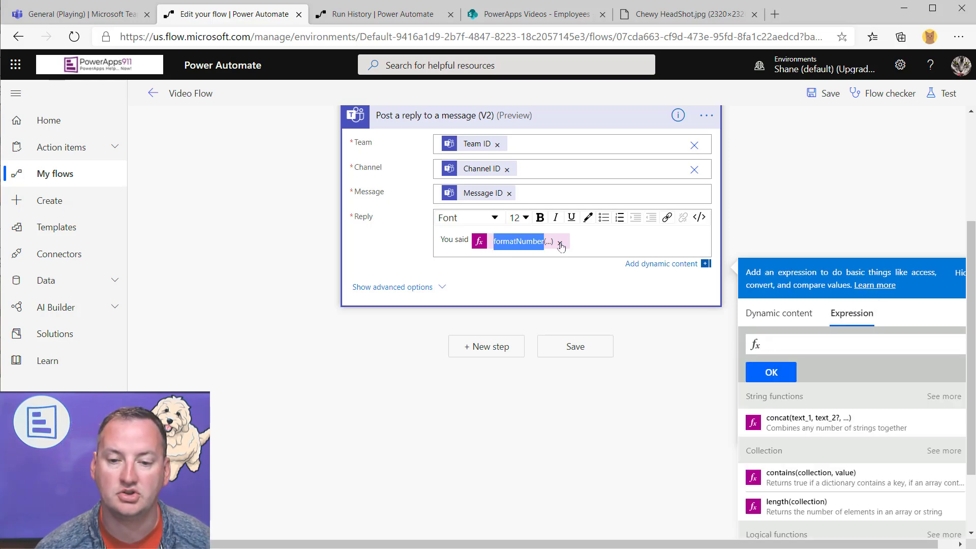
{"action": "left_click", "coordinate": [560, 244]}
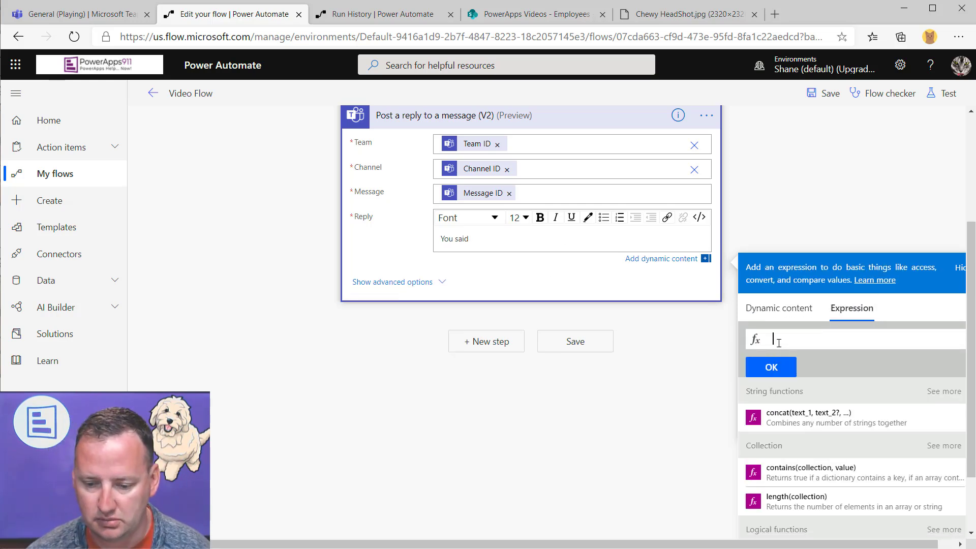
{"action": "type", "text": "forma"}
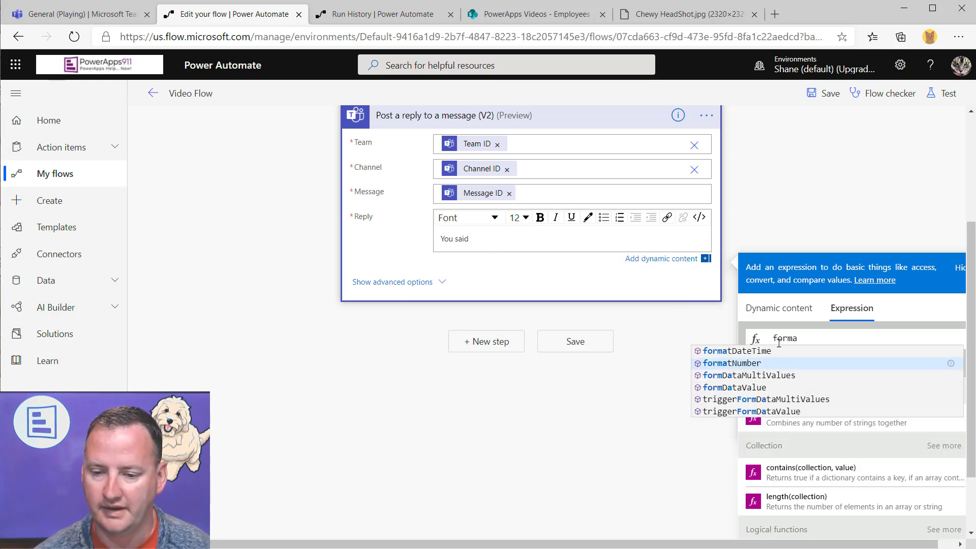
{"action": "left_click", "coordinate": [747, 366]}
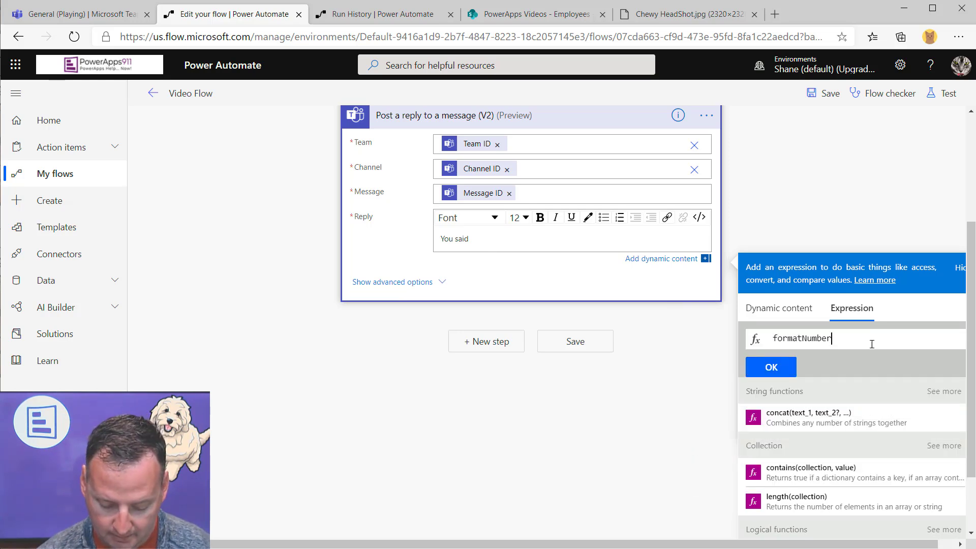
{"action": "type", "text": "("}
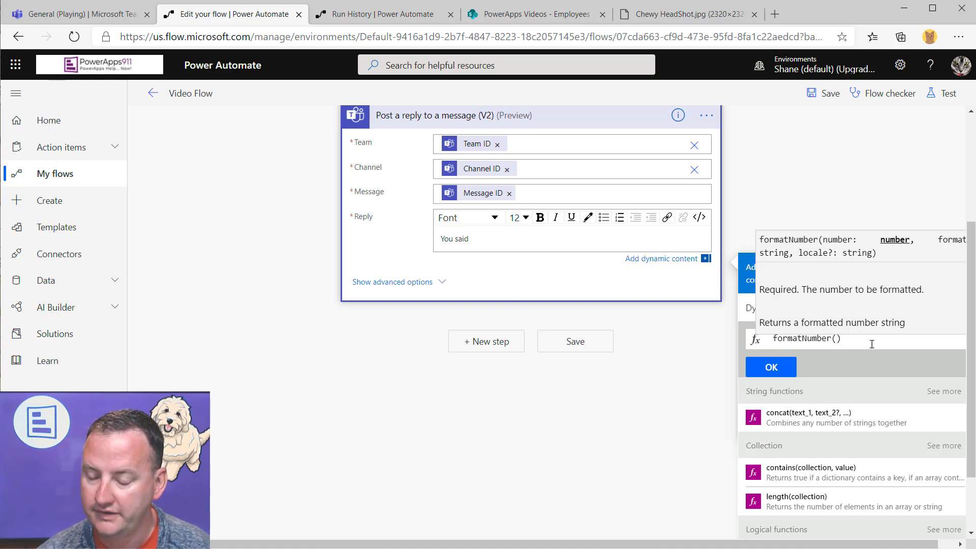
{"action": "key", "text": "ctrl+v"}
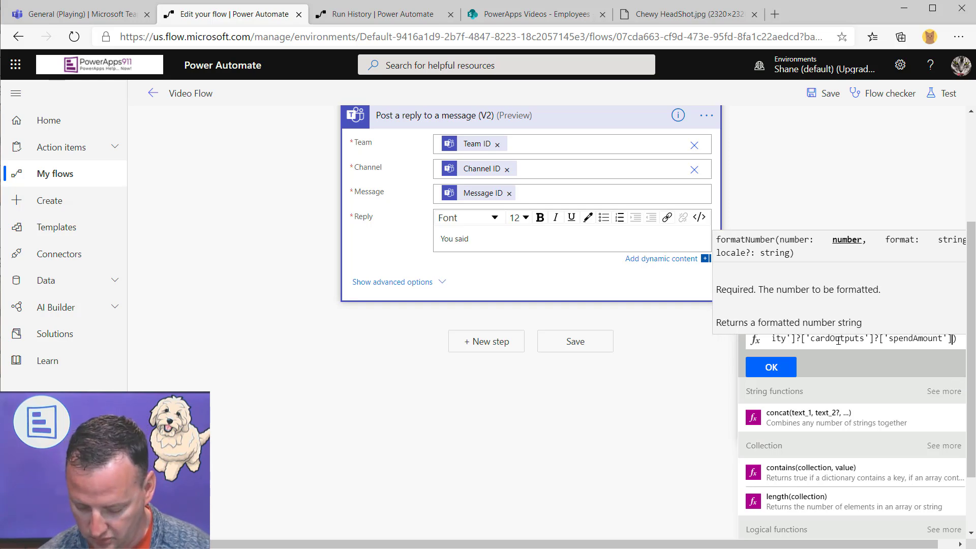
{"action": "key", "text": "Home"}
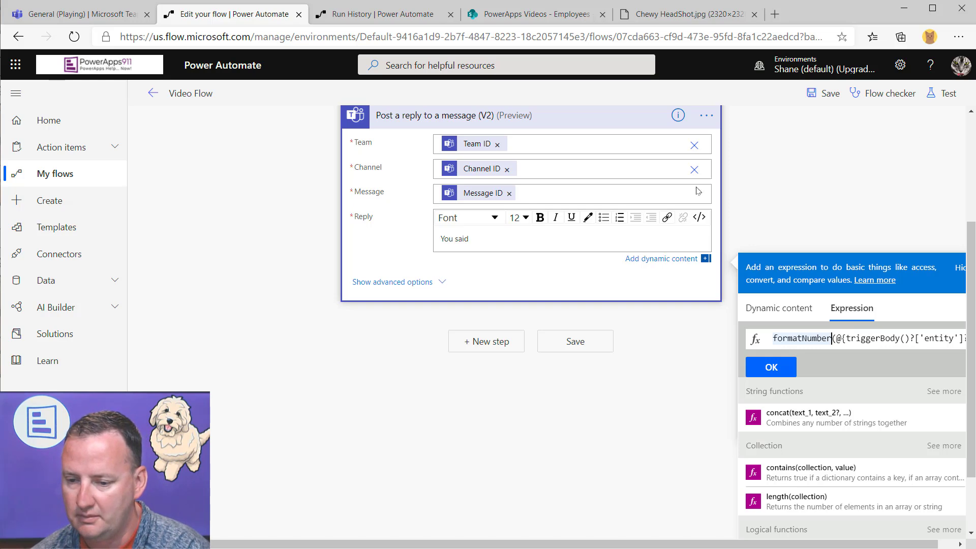
{"action": "key", "text": "Right"}
{"action": "key", "text": "Right"}
{"action": "key", "text": "Right"}
{"action": "key", "text": "Right"}
{"action": "key", "text": "Right"}
{"action": "key", "text": "Right"}
{"action": "key", "text": "Right"}
{"action": "key", "text": "Right"}
{"action": "key", "text": "Right"}
{"action": "key", "text": "Right"}
{"action": "key", "text": "Right"}
{"action": "key", "text": "Right"}
{"action": "key", "text": "Right"}
{"action": "key", "text": "Delete"}
{"action": "key", "text": "Delete"}
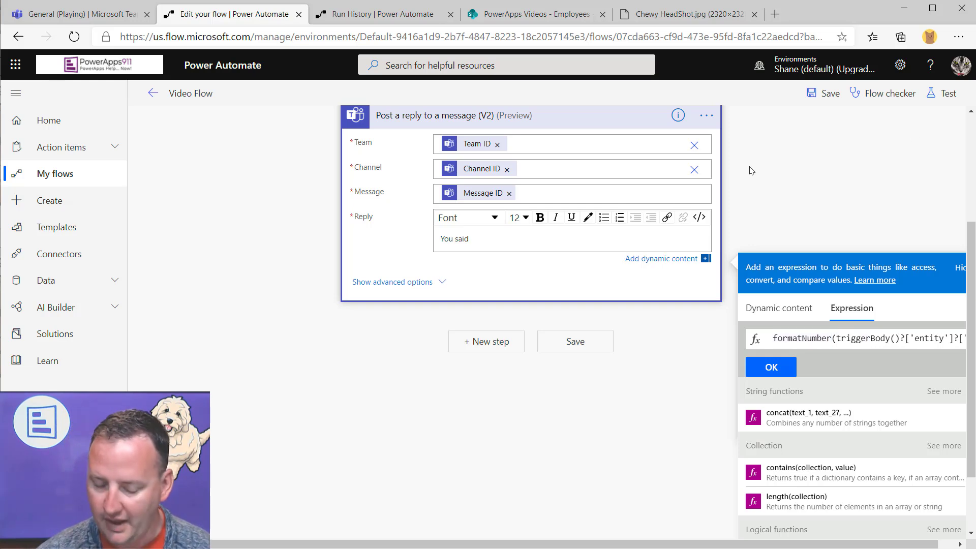
{"action": "key", "text": "Right"}
{"action": "key", "text": "Right"}
{"action": "key", "text": "Right"}
{"action": "key", "text": "Right"}
{"action": "key", "text": "Right"}
{"action": "key", "text": "Right"}
{"action": "key", "text": "Right"}
{"action": "key", "text": "Right"}
{"action": "key", "text": "Right"}
{"action": "key", "text": "Right"}
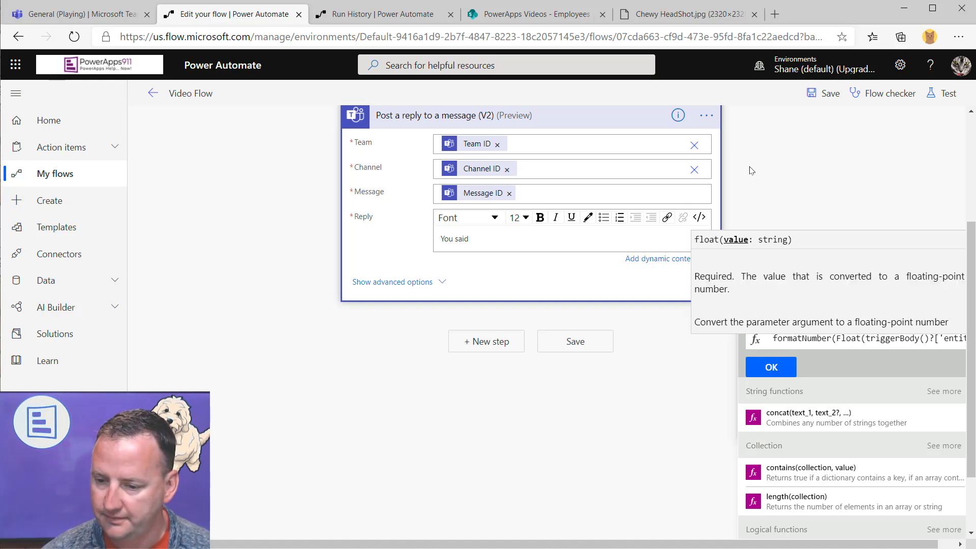
{"action": "key", "text": "End"}
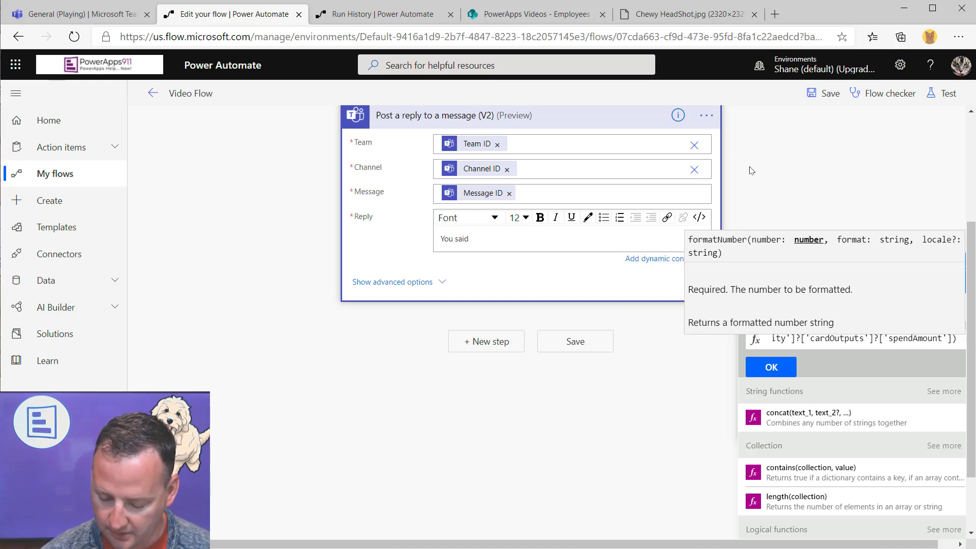
{"action": "type", "text": ", 'C"}
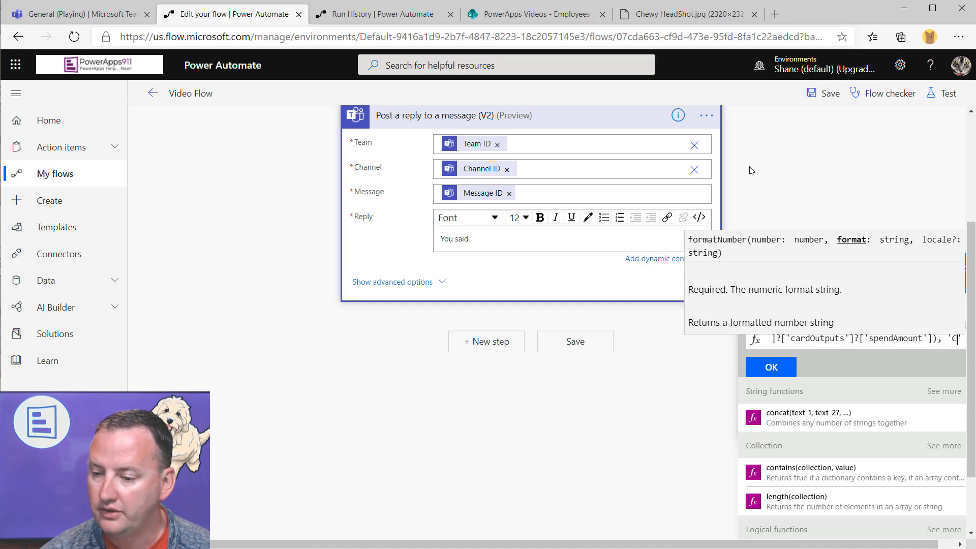
{"action": "type", "text": "'"}
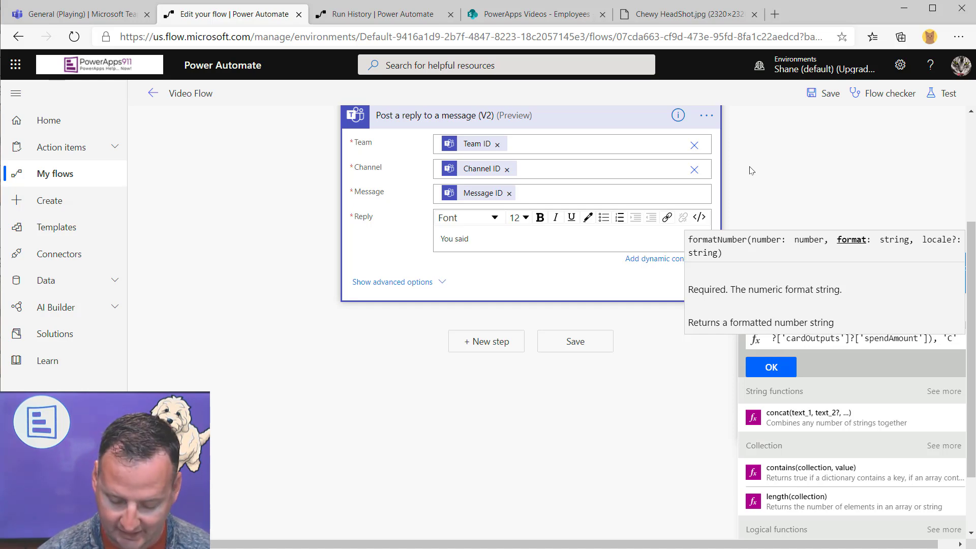
{"action": "type", "text": ")"}
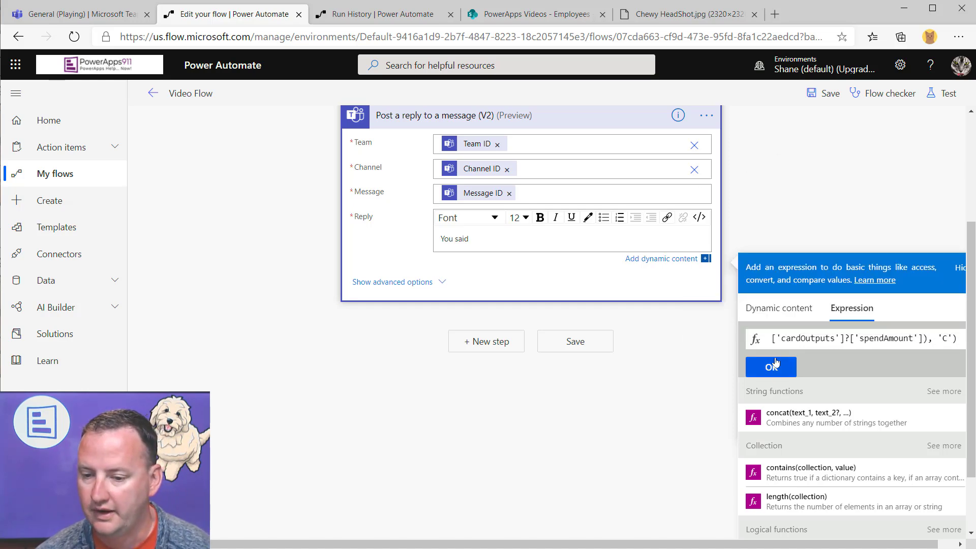
Copy the currency expression, clear the leftover search text, and insert it into the Reply
{"action": "double_click", "coordinate": [814, 338]}
{"action": "key", "text": "ctrl+a"}
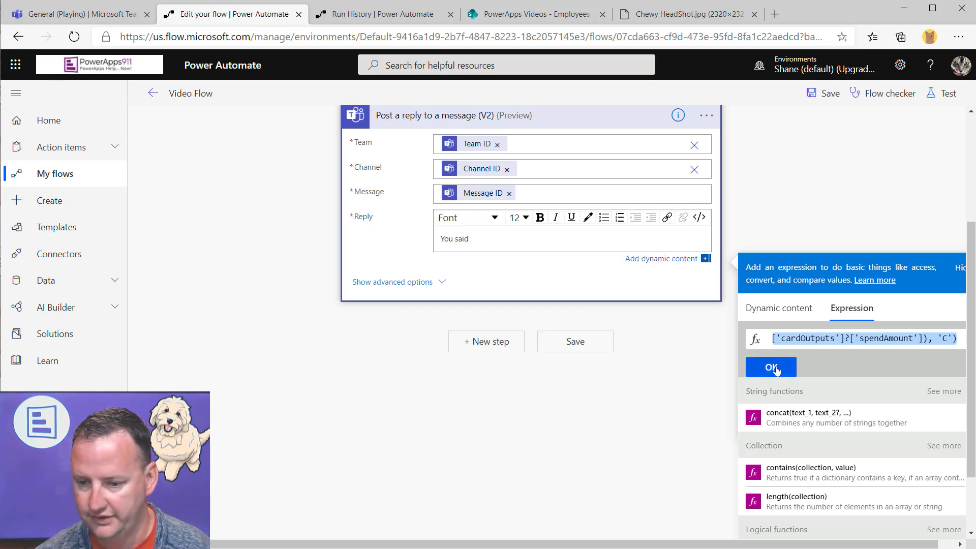
{"action": "left_click", "coordinate": [773, 370]}
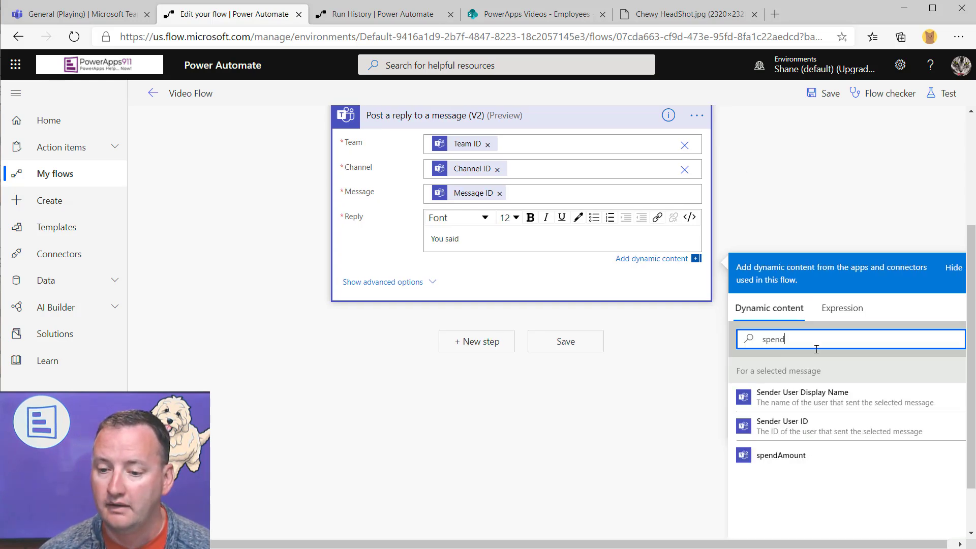
{"action": "left_click", "coordinate": [846, 311]}
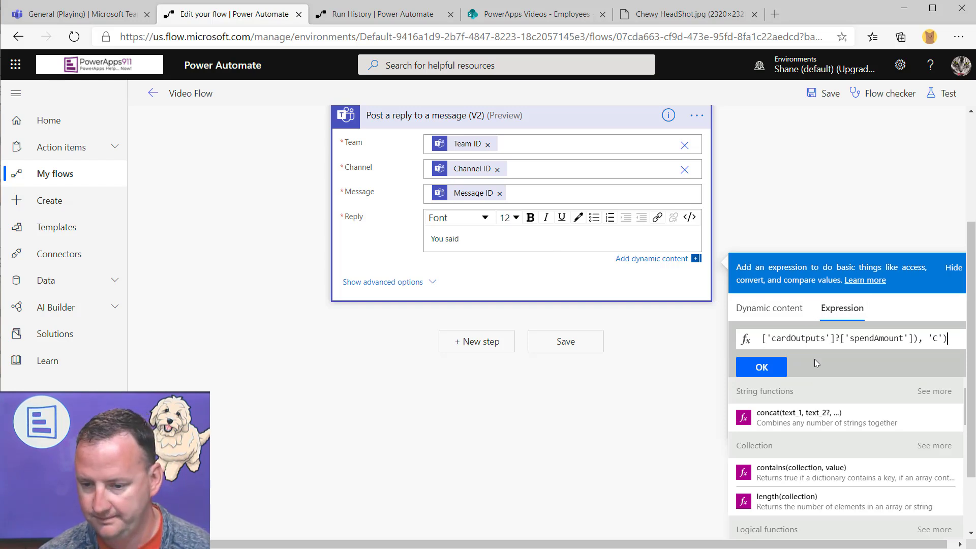
{"action": "left_click", "coordinate": [775, 367]}
{"action": "double_click", "coordinate": [801, 343]}
{"action": "key", "text": "BackSpace"}
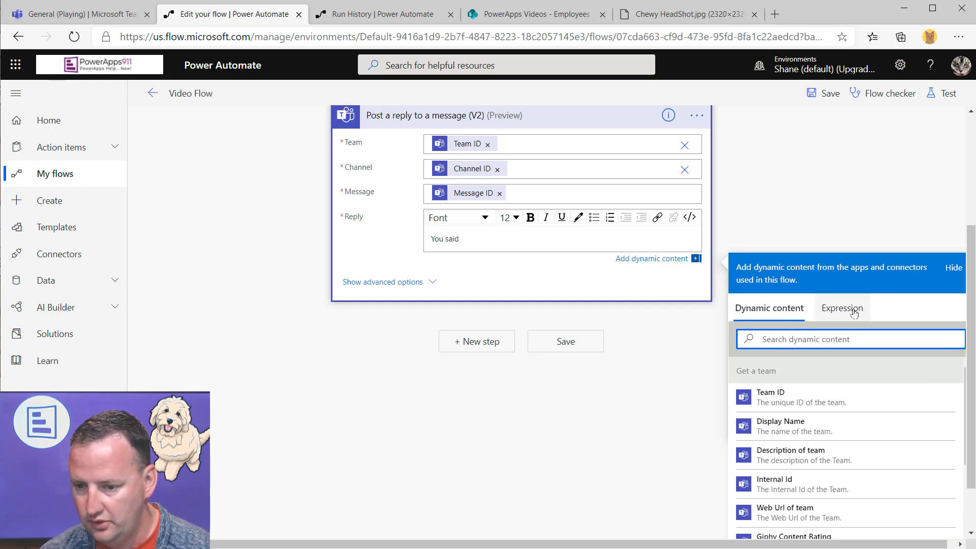
{"action": "left_click", "coordinate": [846, 309]}
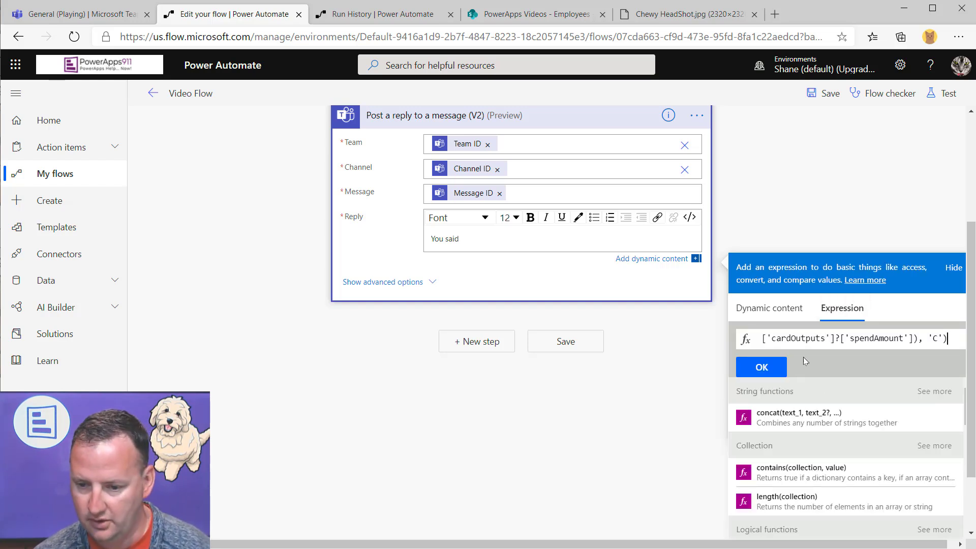
{"action": "left_click", "coordinate": [765, 366]}
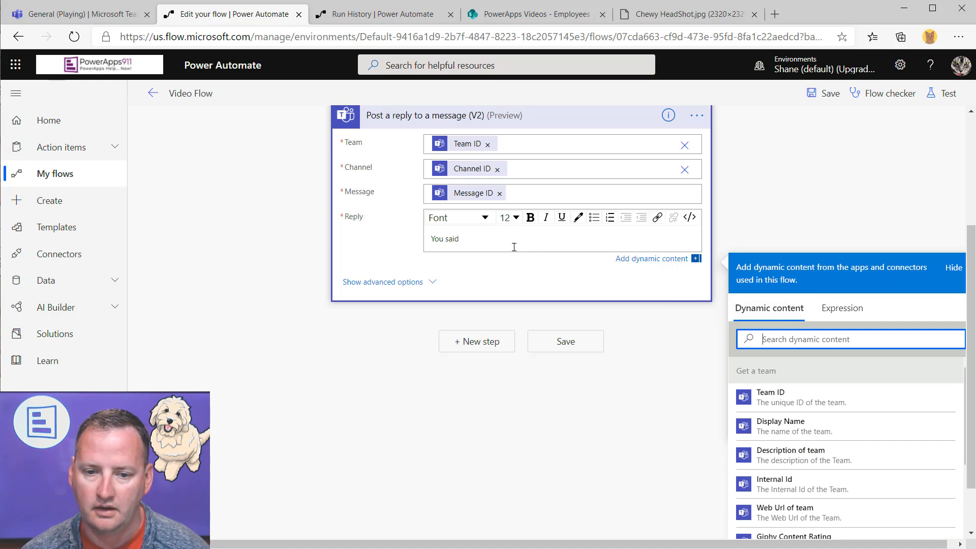
{"action": "left_click", "coordinate": [843, 309]}
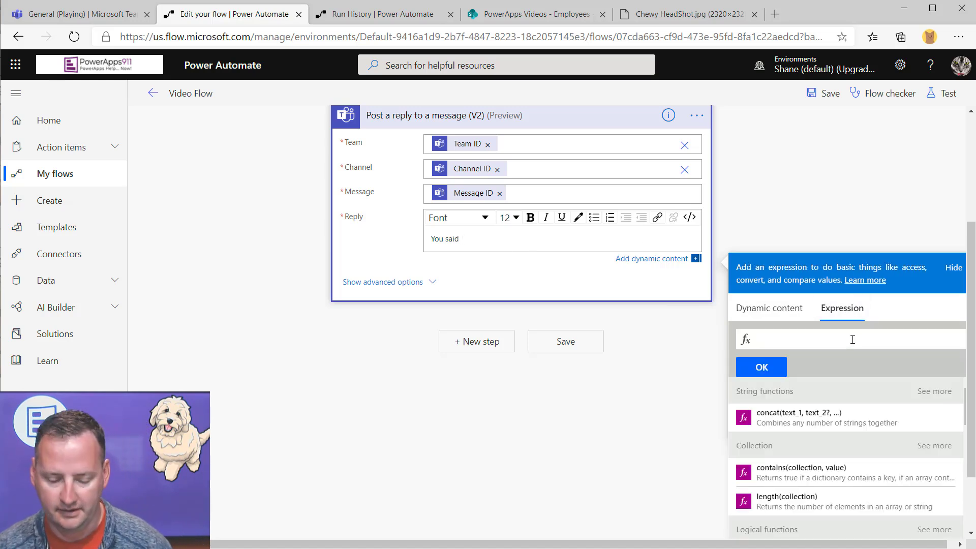
{"action": "key", "text": "ctrl+v"}
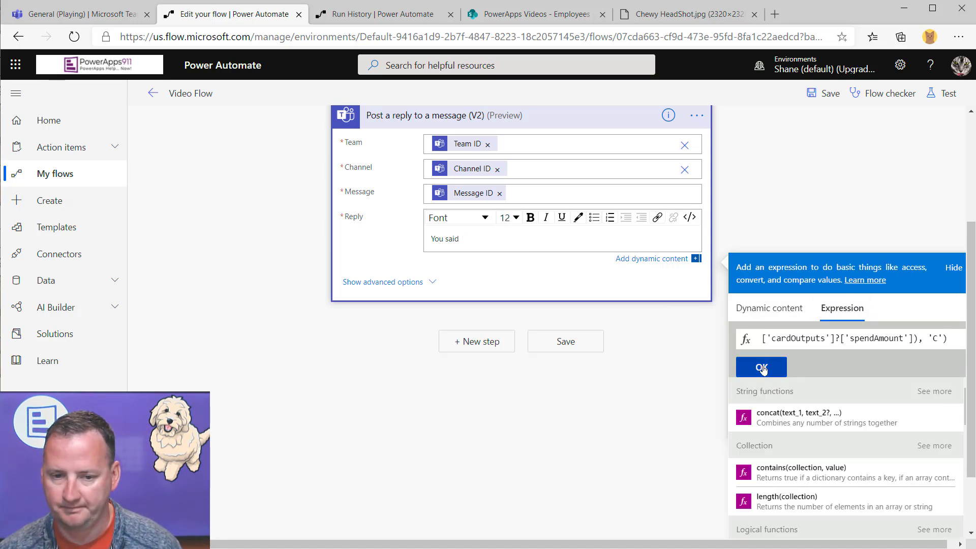
{"action": "left_click", "coordinate": [762, 368]}
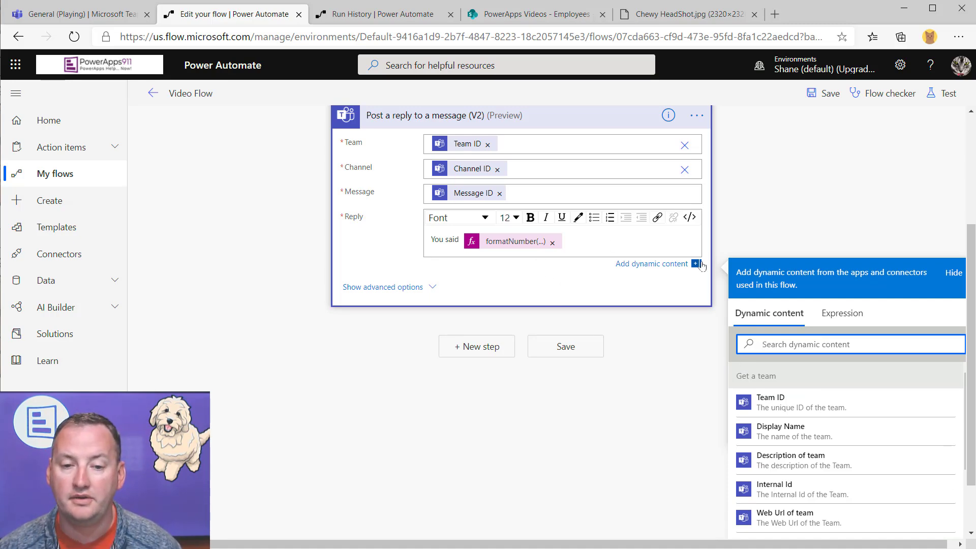
Add a comment to the Post a reply step holding the pasted formatNumber currency expression
{"action": "scroll", "coordinate": [688, 258], "scroll_direction": "up", "scroll_amount": 3}
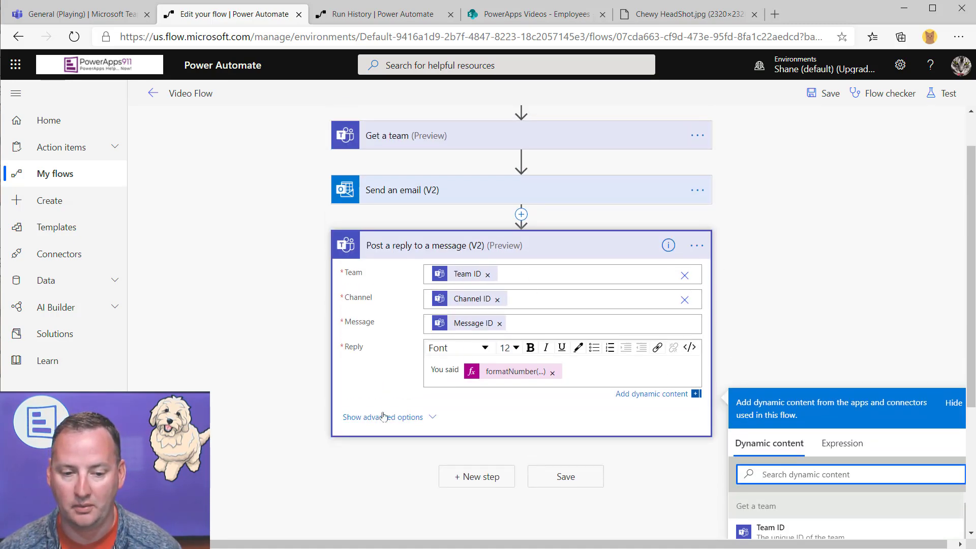
{"action": "left_click", "coordinate": [697, 246]}
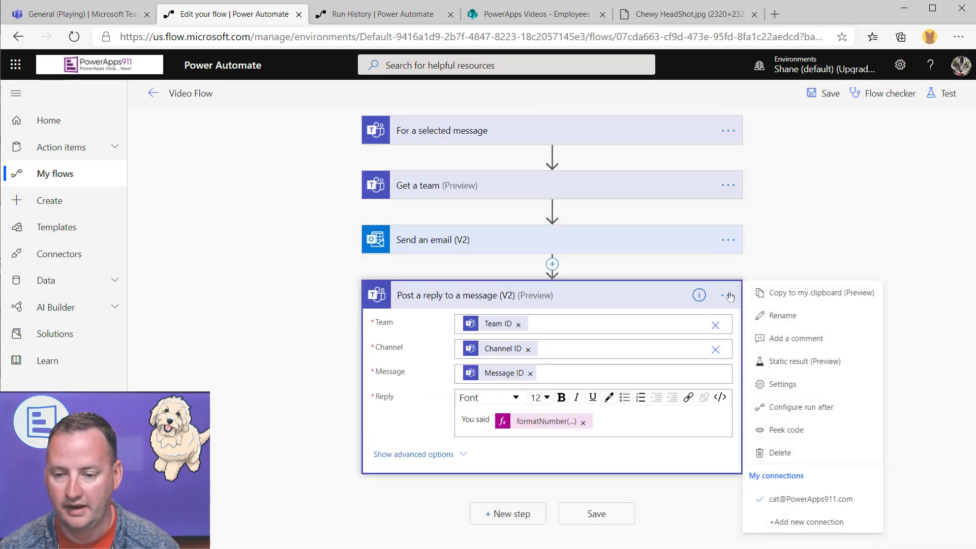
{"action": "left_click", "coordinate": [779, 339]}
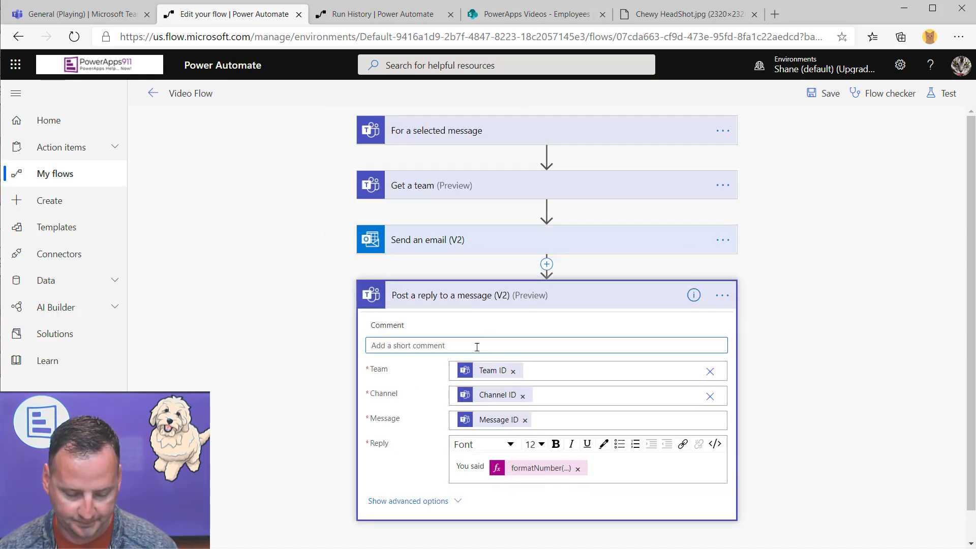
{"action": "type", "text": "formatNumber(Float(triggerBody()?['entity']?['cardOutputs']?['spendAmount']), 'C')"}
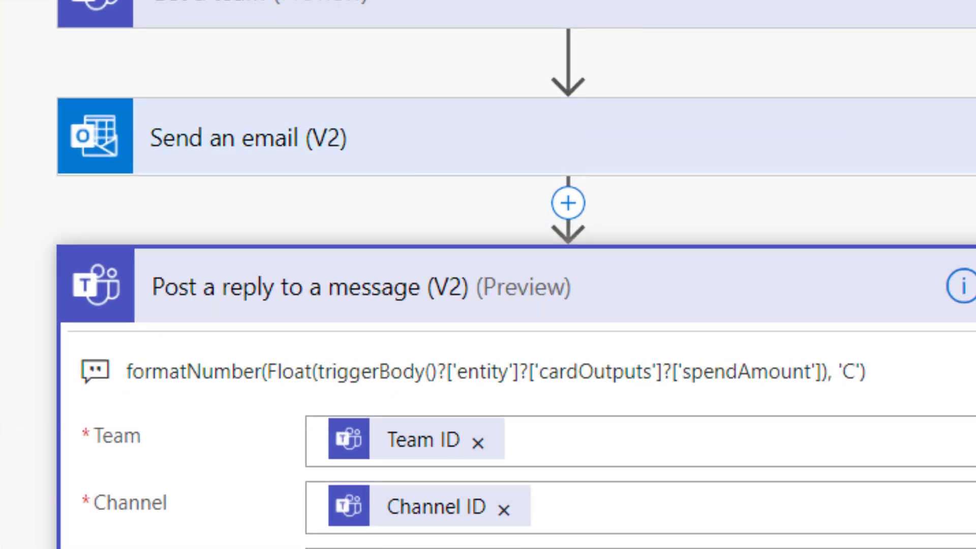
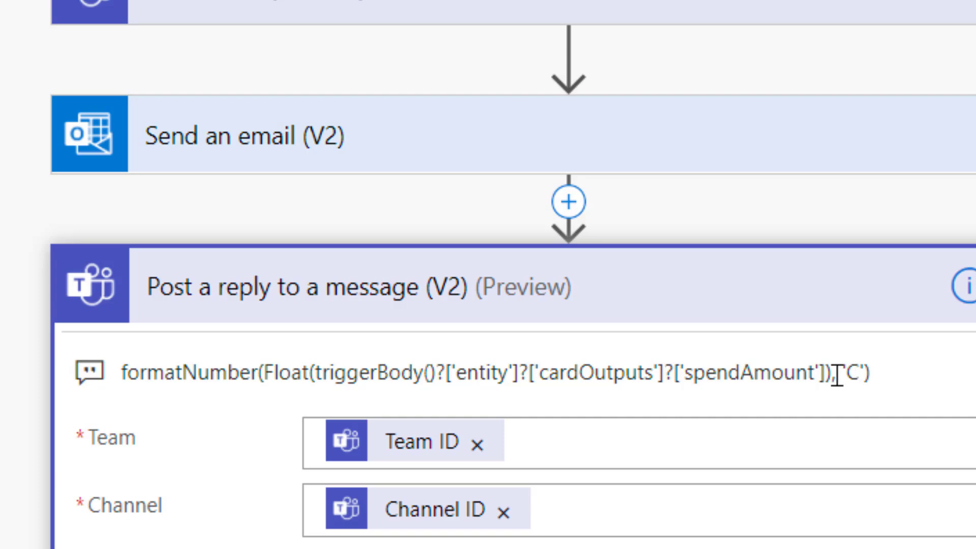
Rerun the flow on a previous succeeded run's data and confirm the Teams reply shows $1,000.00
{"action": "scroll", "coordinate": [523, 320], "scroll_direction": "down", "scroll_amount": 1}
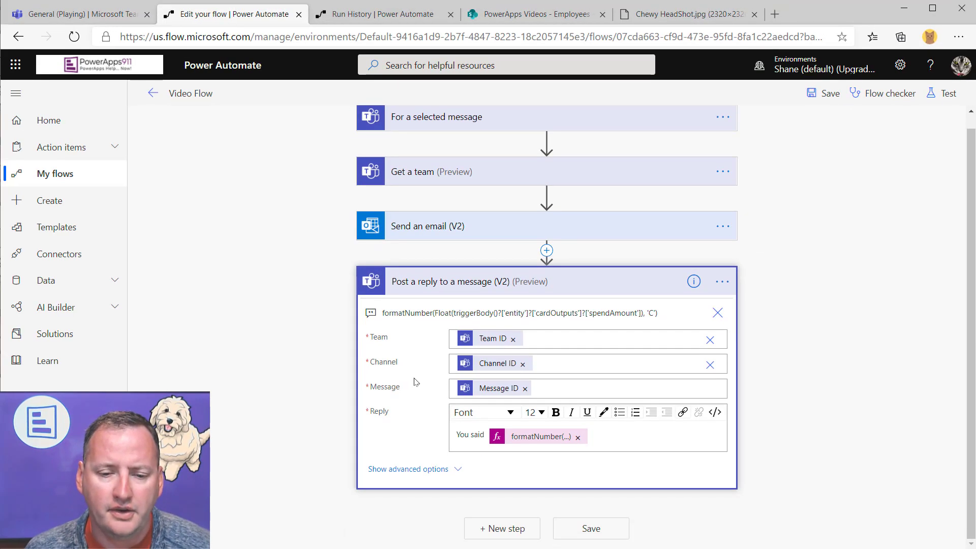
{"action": "left_click", "coordinate": [948, 95]}
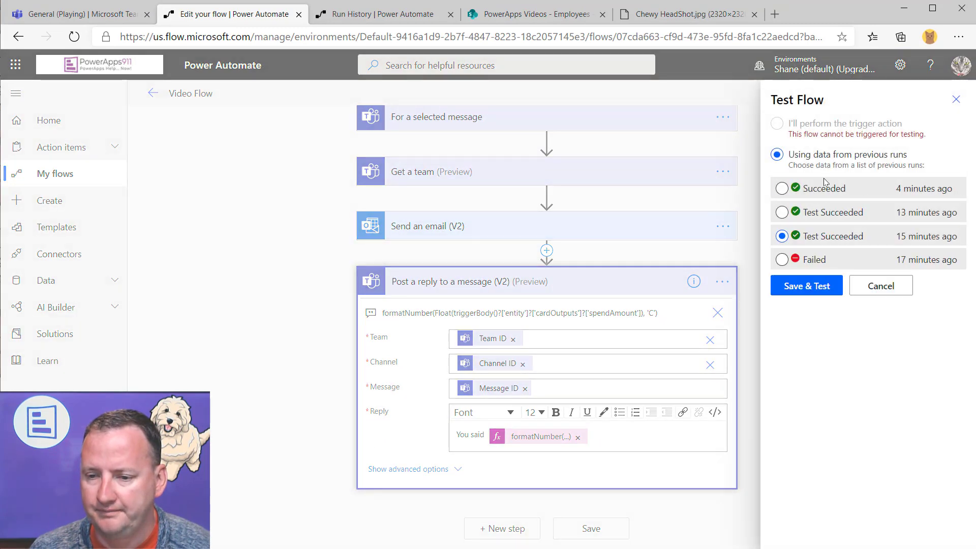
{"action": "left_click", "coordinate": [819, 284]}
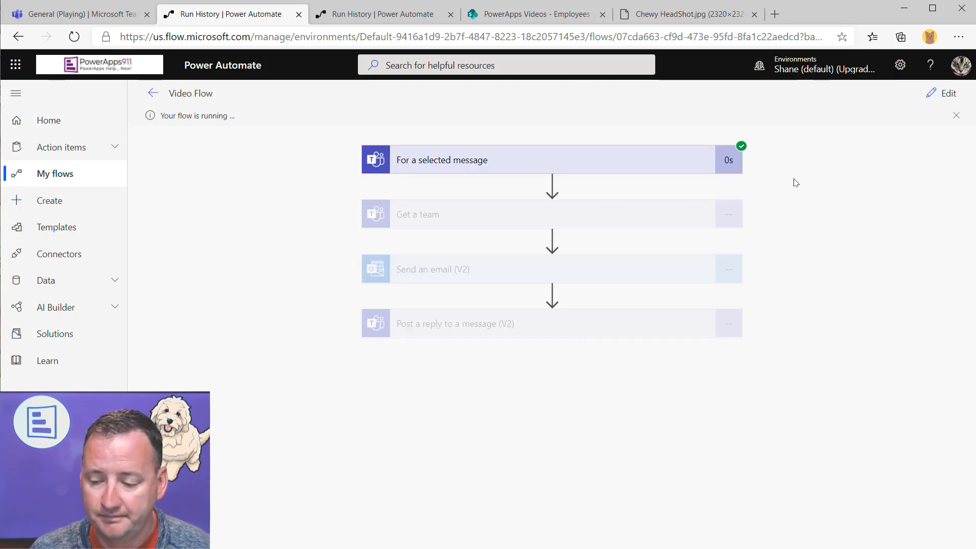
{"action": "left_click", "coordinate": [99, 13]}
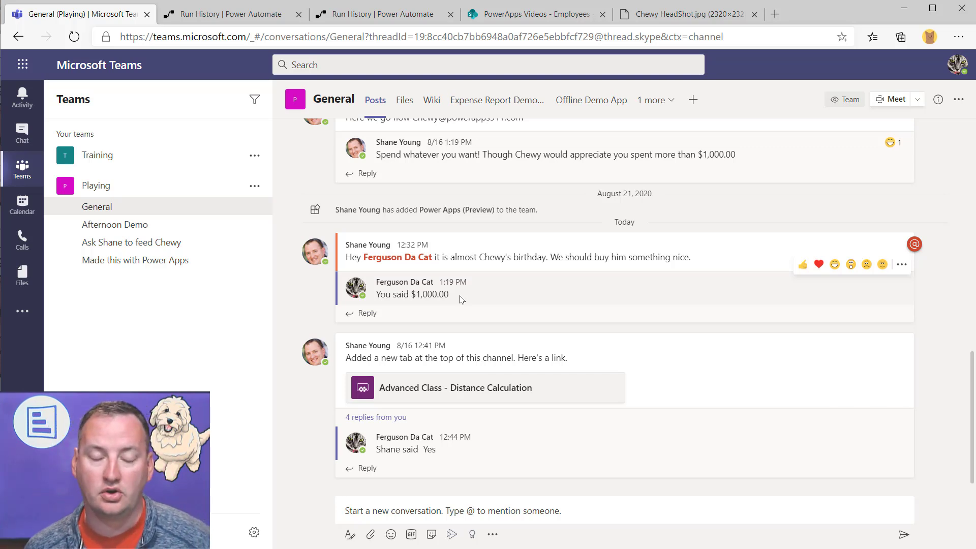
{"action": "left_click", "coordinate": [263, 15]}
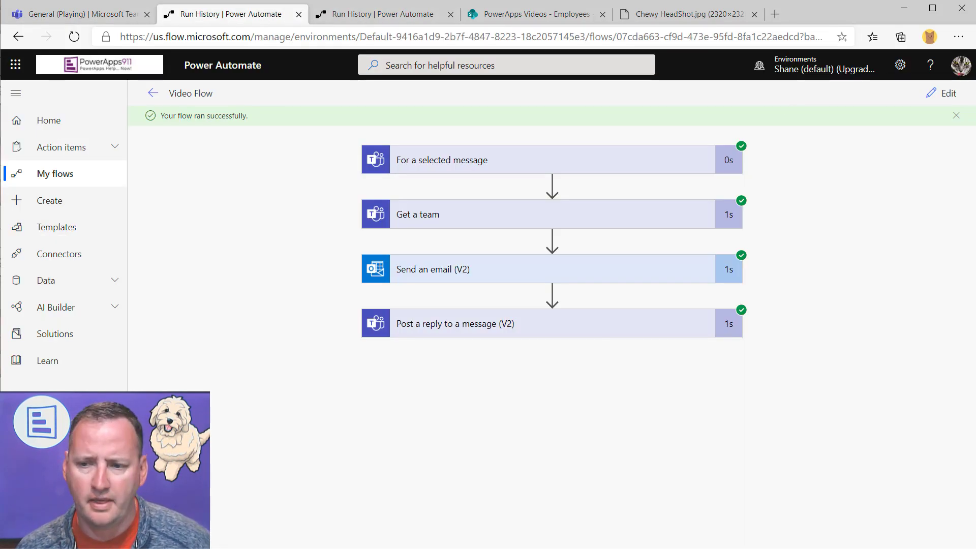
Insert a Teams 'Post an Adaptive Card to a Teams user and wait for a response' step before the reply
{"action": "left_click", "coordinate": [945, 94]}
{"action": "scroll", "coordinate": [776, 251], "scroll_direction": "up", "scroll_amount": 1}
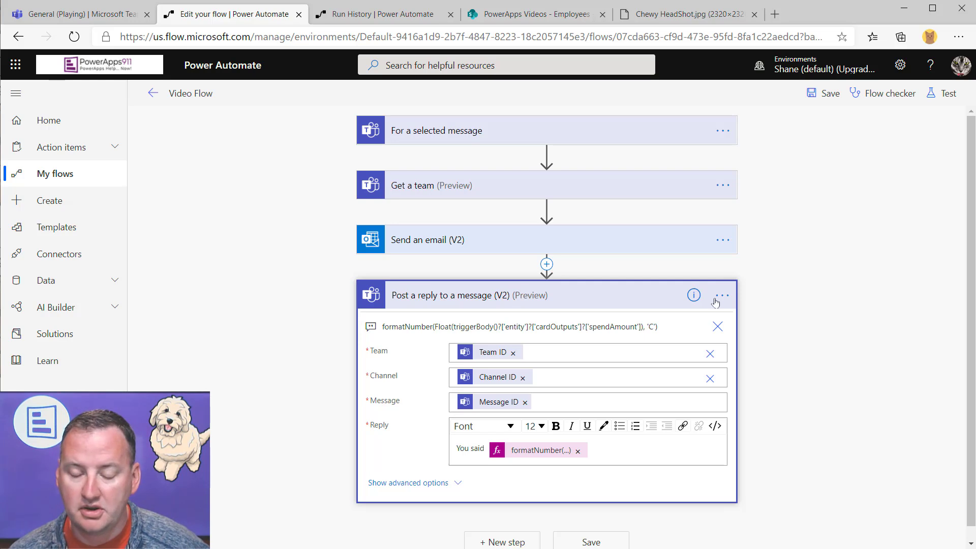
{"action": "left_click", "coordinate": [547, 264]}
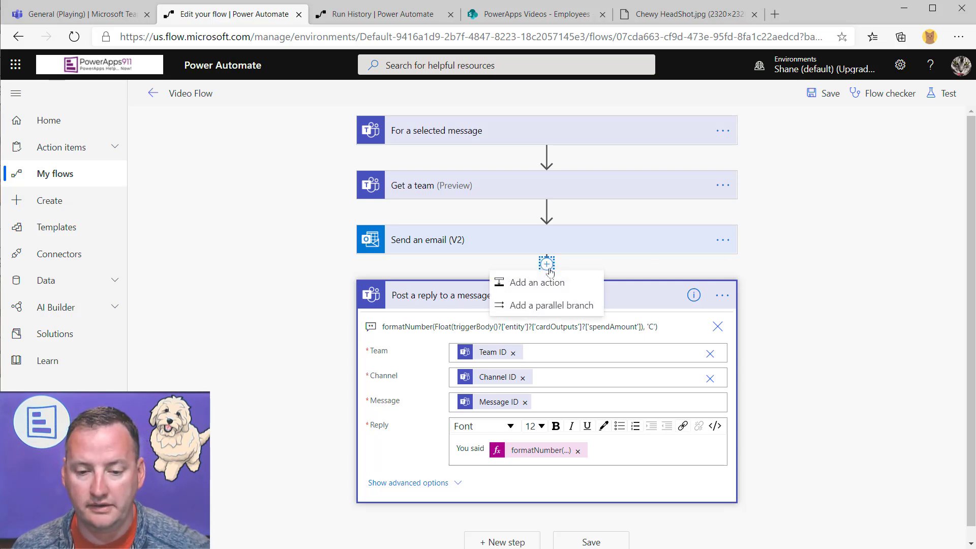
{"action": "left_click", "coordinate": [544, 280]}
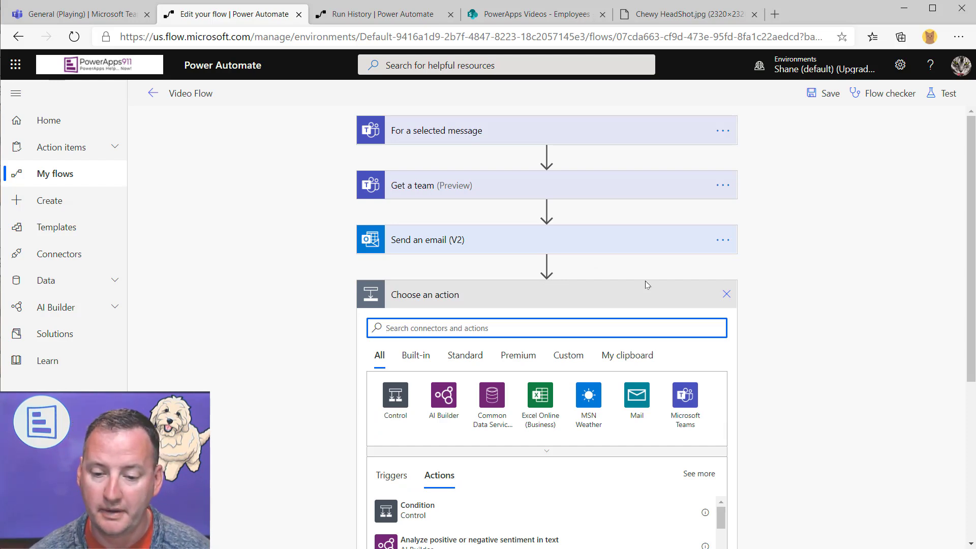
{"action": "left_click", "coordinate": [685, 395]}
{"action": "scroll", "coordinate": [506, 421], "scroll_direction": "down", "scroll_amount": 1}
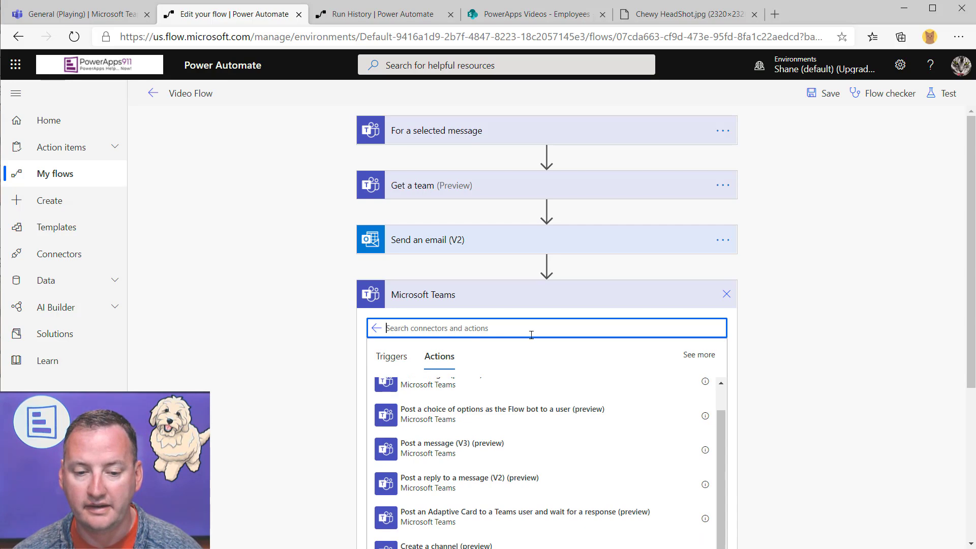
{"action": "scroll", "coordinate": [575, 431], "scroll_direction": "up", "scroll_amount": 1}
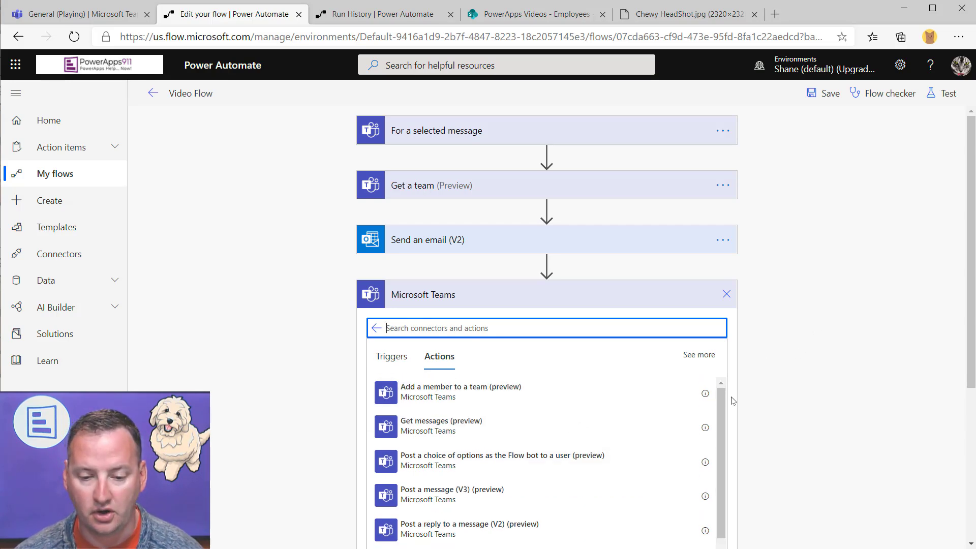
{"action": "scroll", "coordinate": [865, 323], "scroll_direction": "down", "scroll_amount": 5}
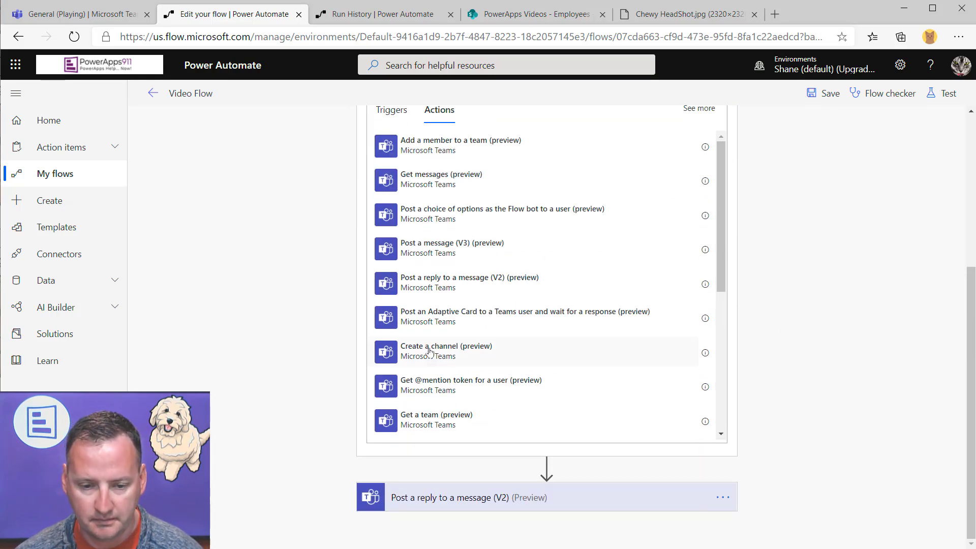
{"action": "left_click", "coordinate": [525, 320]}
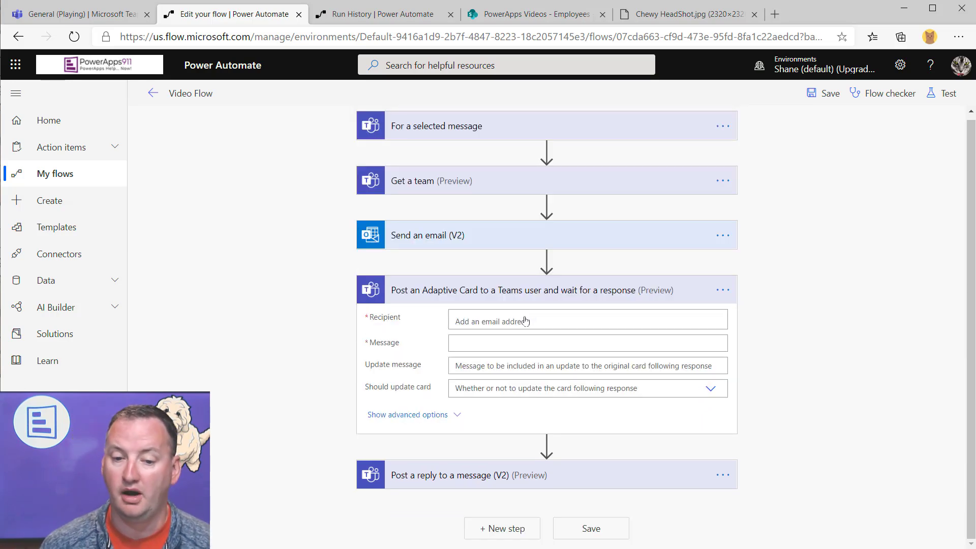
Set the card's recipient to the suggested Teams user and its message to 'text', then save
{"action": "left_click", "coordinate": [558, 319]}
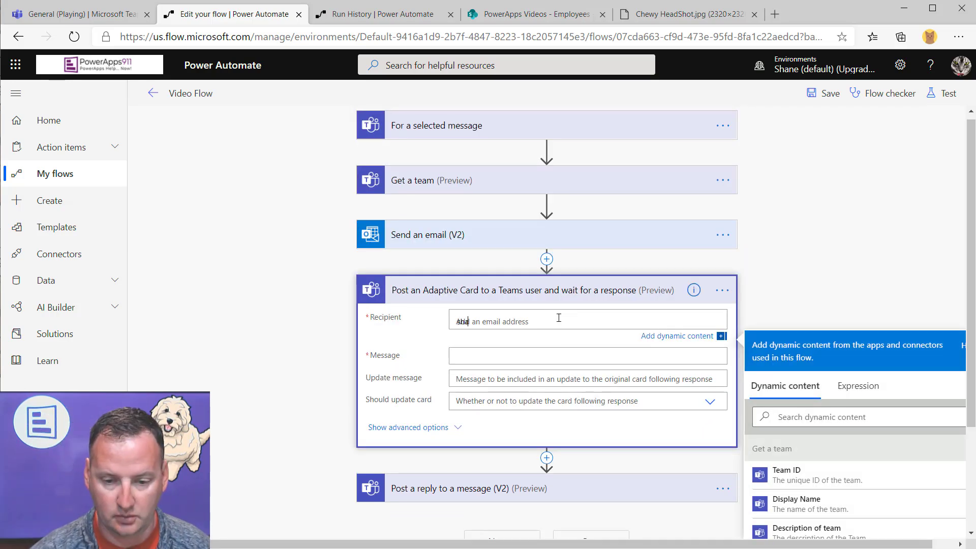
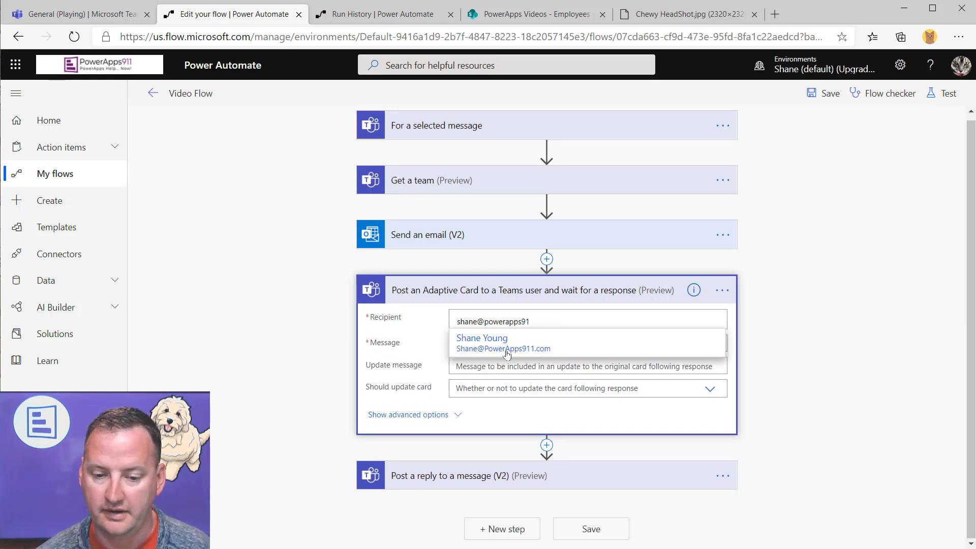
{"action": "left_click", "coordinate": [508, 351]}
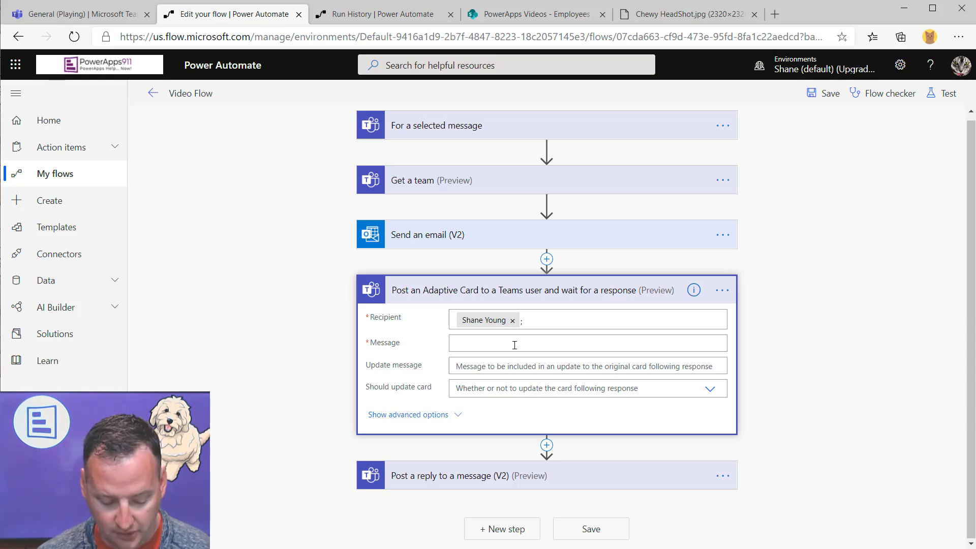
{"action": "left_click", "coordinate": [515, 344]}
{"action": "type", "text": "text"}
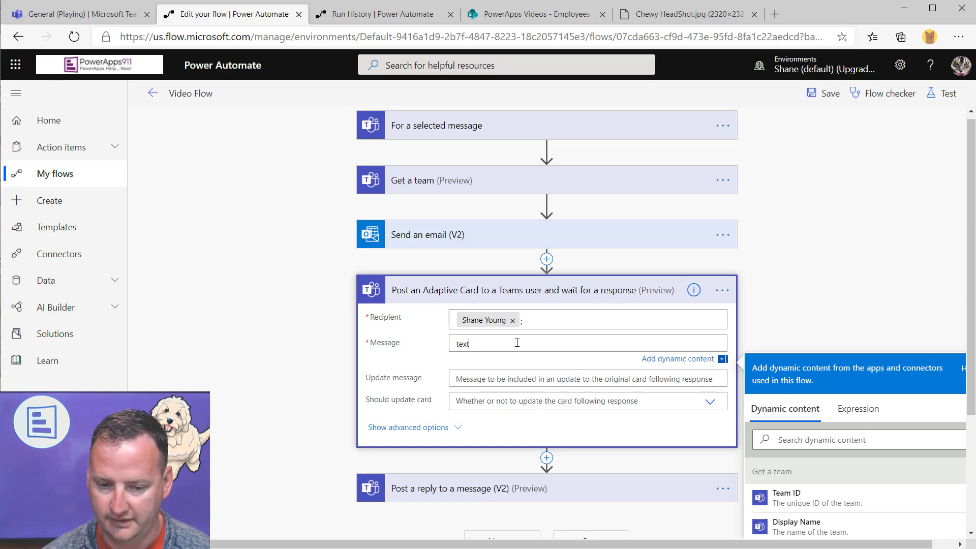
{"action": "left_click", "coordinate": [424, 356]}
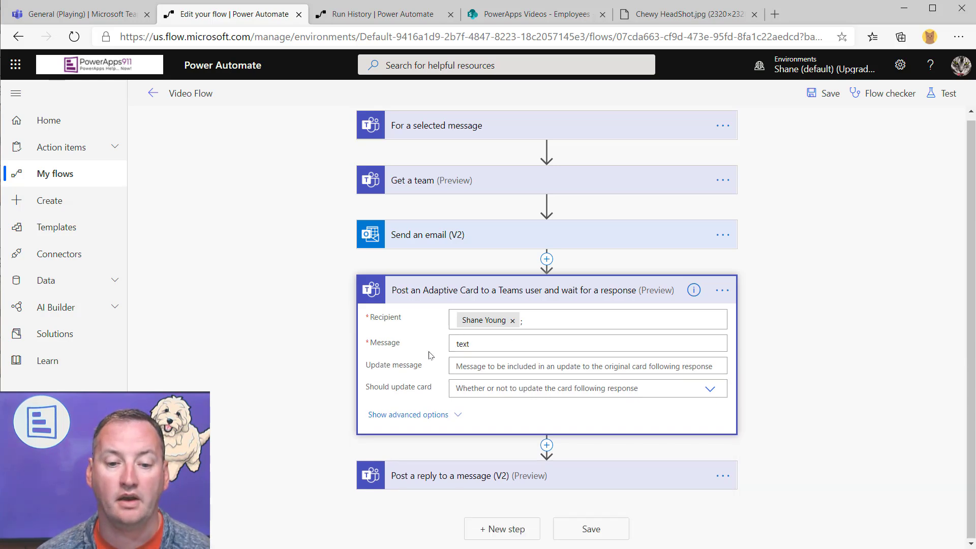
{"action": "left_click", "coordinate": [822, 94]}
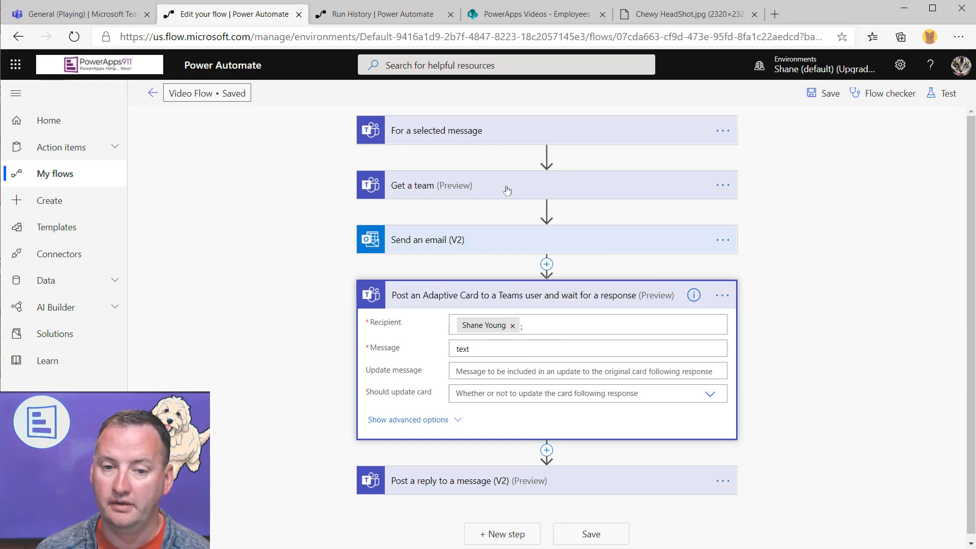
{"action": "left_click", "coordinate": [568, 135]}
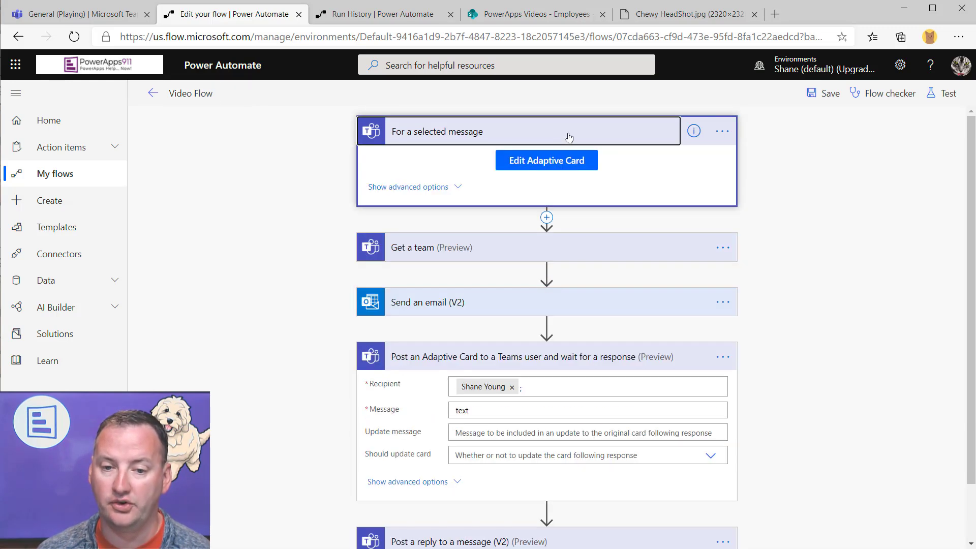
Open the trigger's Adaptive Card designer and start a new blank card
{"action": "left_click", "coordinate": [541, 162]}
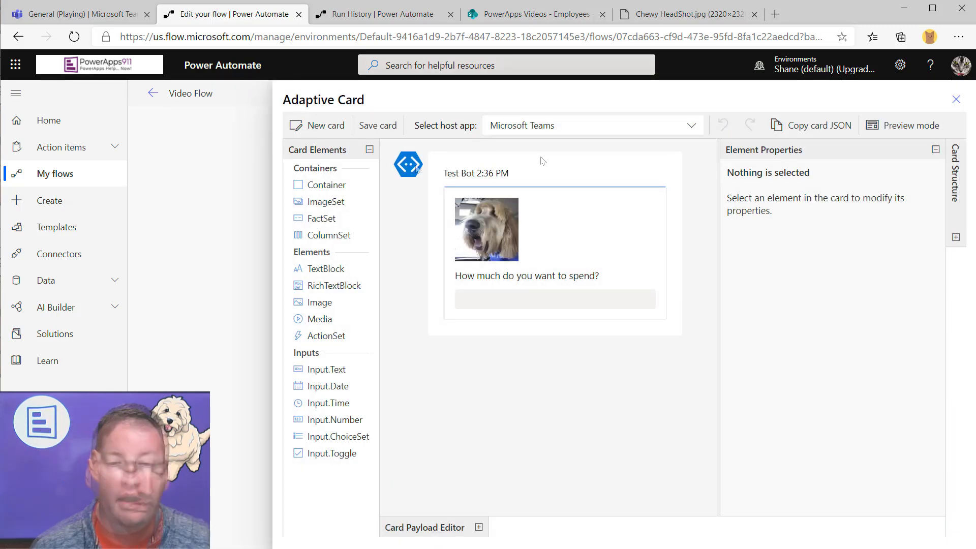
{"action": "left_click", "coordinate": [316, 127]}
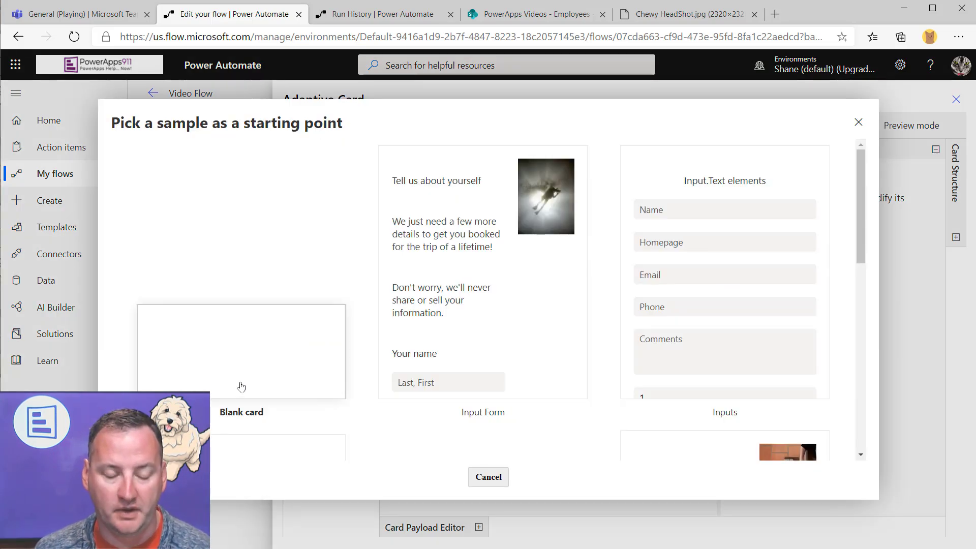
{"action": "left_click", "coordinate": [242, 386]}
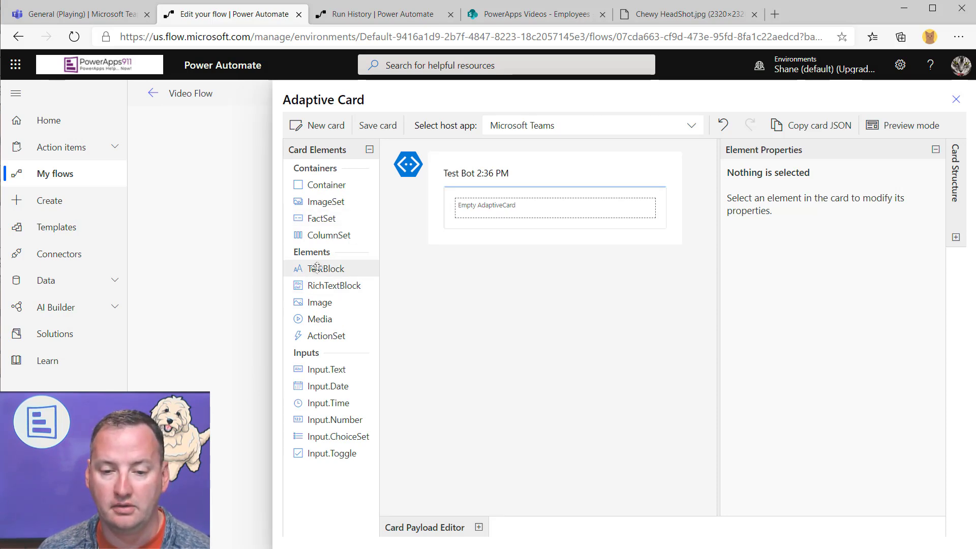
Add a TextBlock reading 'Do you approve spending XXX on Chewy' and an ActionSet below it
{"action": "left_click_drag", "start_coordinate": [316, 268], "coordinate": [460, 203]}
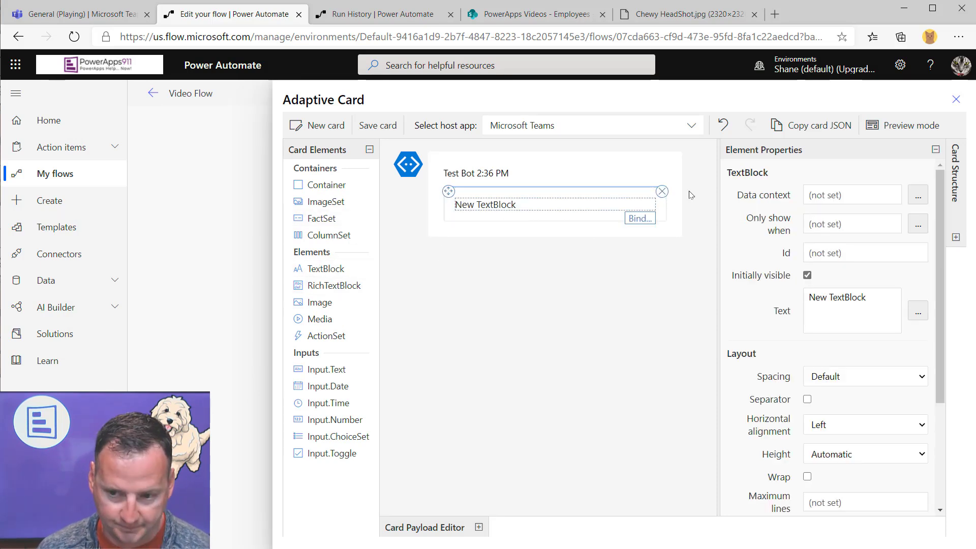
{"action": "left_click_drag", "start_coordinate": [893, 292], "coordinate": [670, 300]}
{"action": "type", "text": "Do yo"}
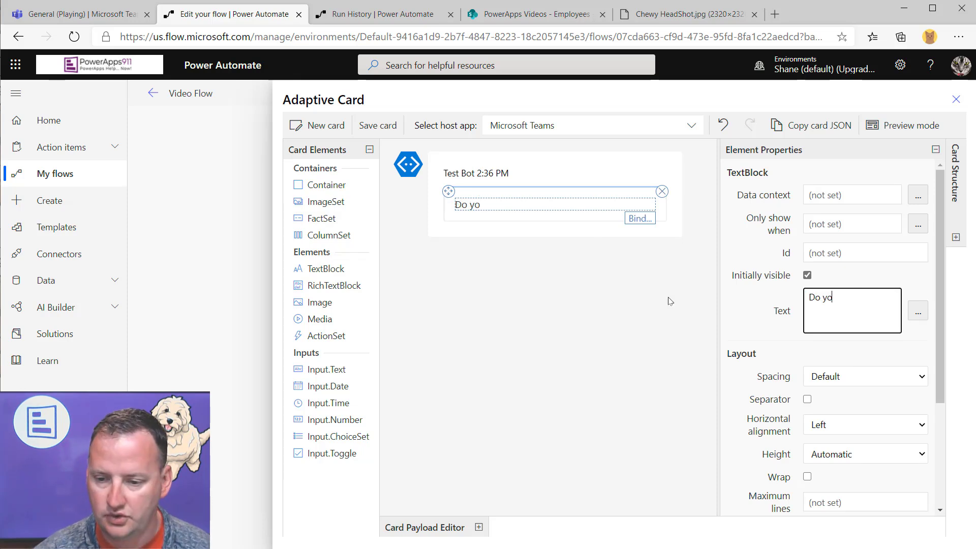
{"action": "type", "text": "u approve spending XXX"}
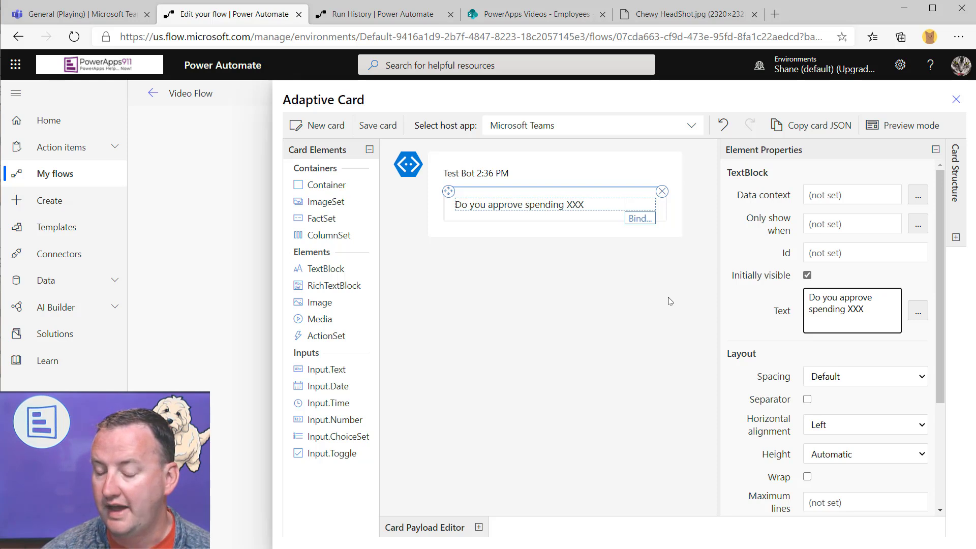
{"action": "type", "text": " on Chewy?"}
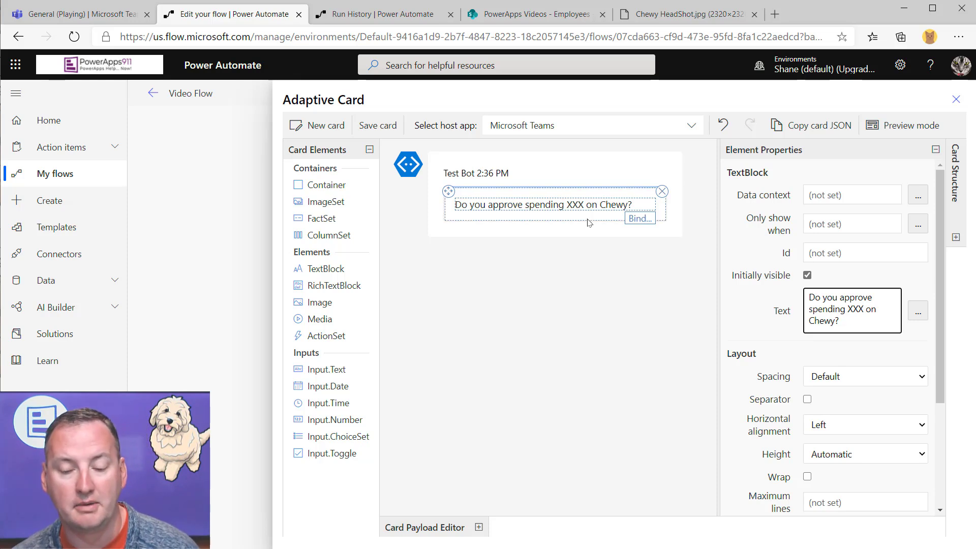
{"action": "left_click", "coordinate": [562, 230]}
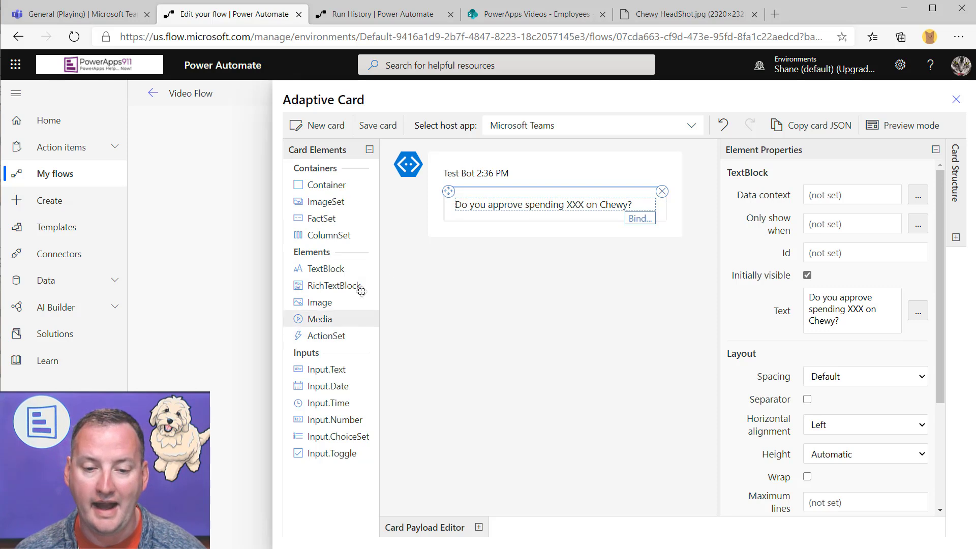
{"action": "left_click_drag", "start_coordinate": [325, 336], "coordinate": [486, 233]}
Add a submit button titled Yes with id YES
{"action": "left_click", "coordinate": [619, 247]}
{"action": "left_click", "coordinate": [634, 282]}
{"action": "left_click", "coordinate": [485, 229]}
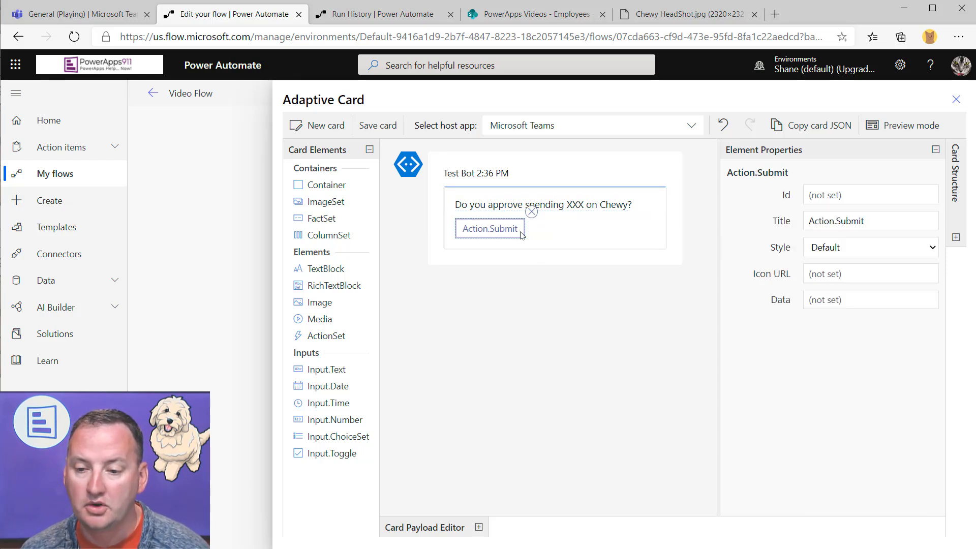
{"action": "left_click_drag", "start_coordinate": [905, 222], "coordinate": [741, 225]}
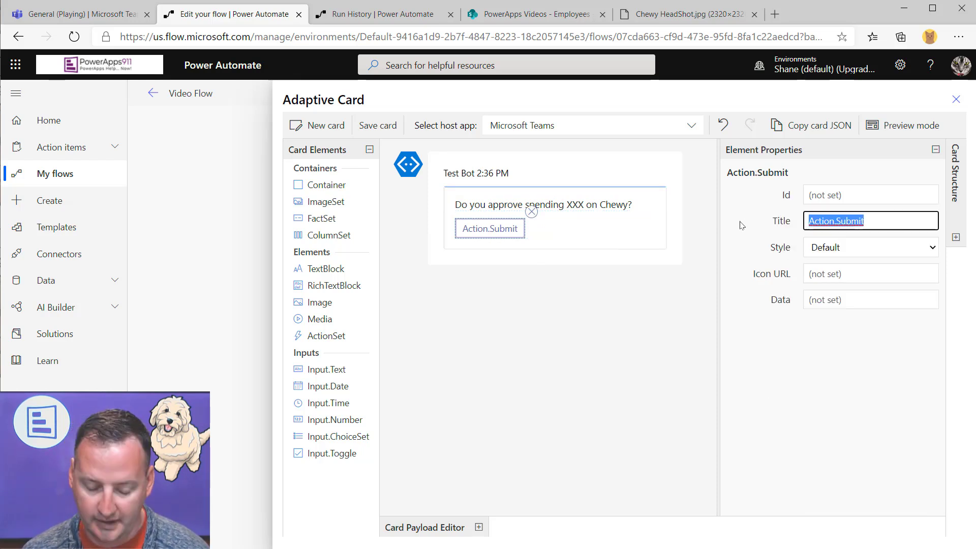
{"action": "type", "text": "Yes"}
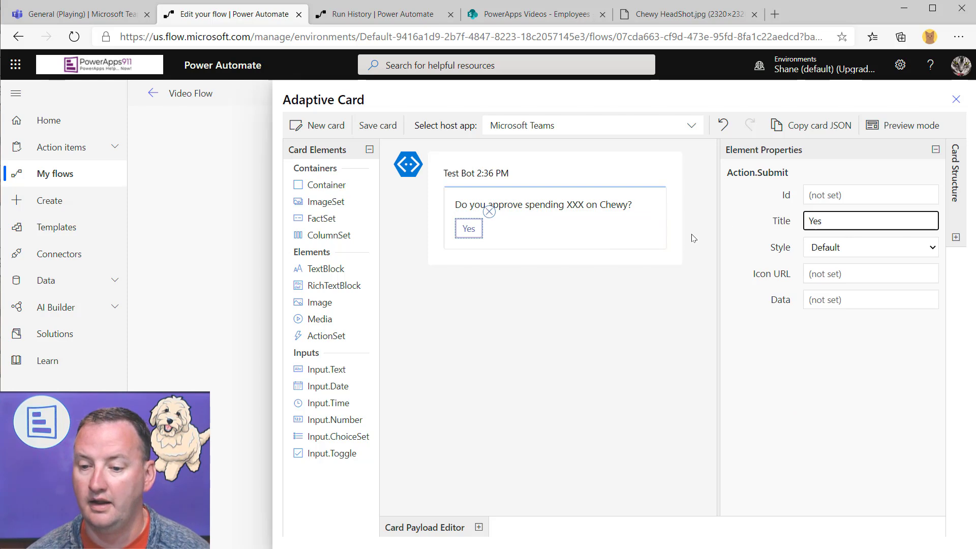
{"action": "left_click", "coordinate": [856, 195]}
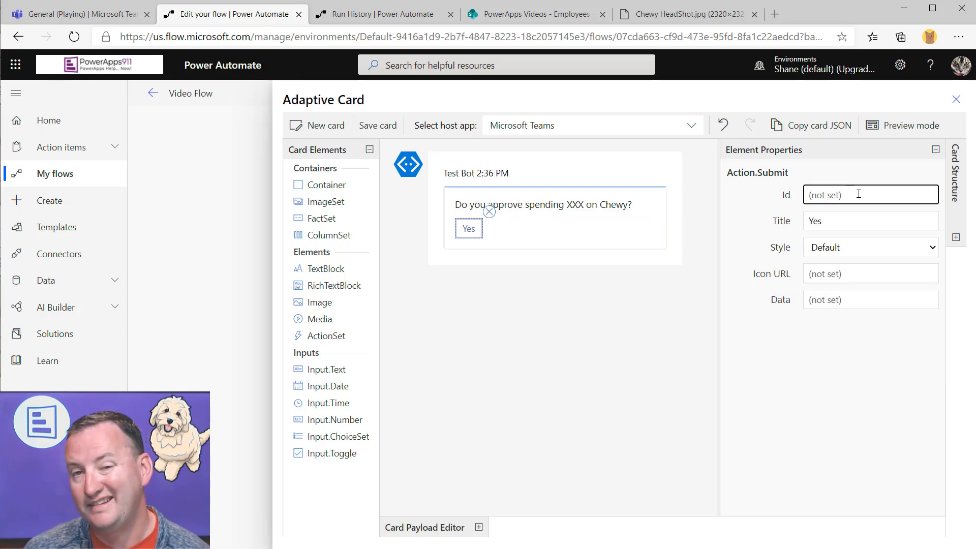
{"action": "type", "text": "YES"}
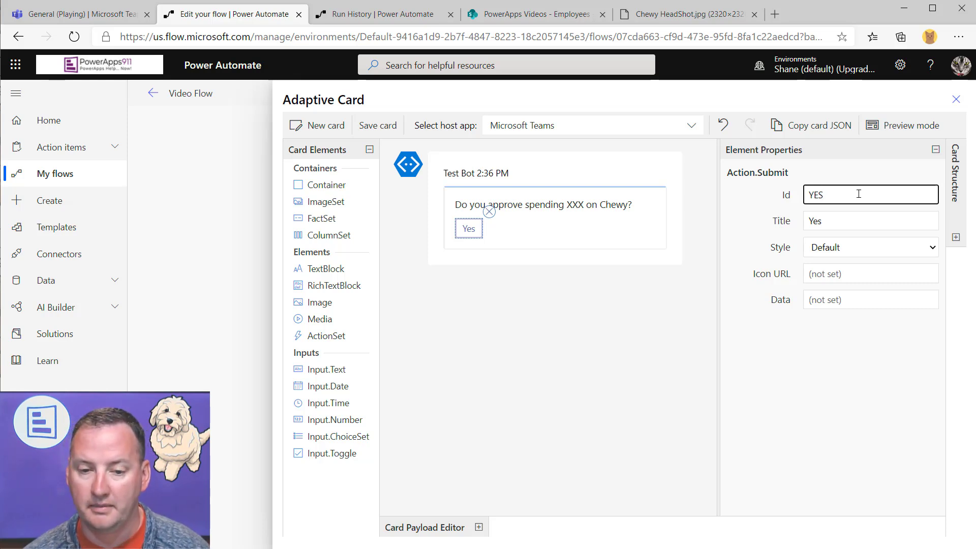
Add a No submit button with id NO, then copy the card JSON and close the designer
{"action": "left_click", "coordinate": [590, 239]}
{"action": "left_click", "coordinate": [620, 246]}
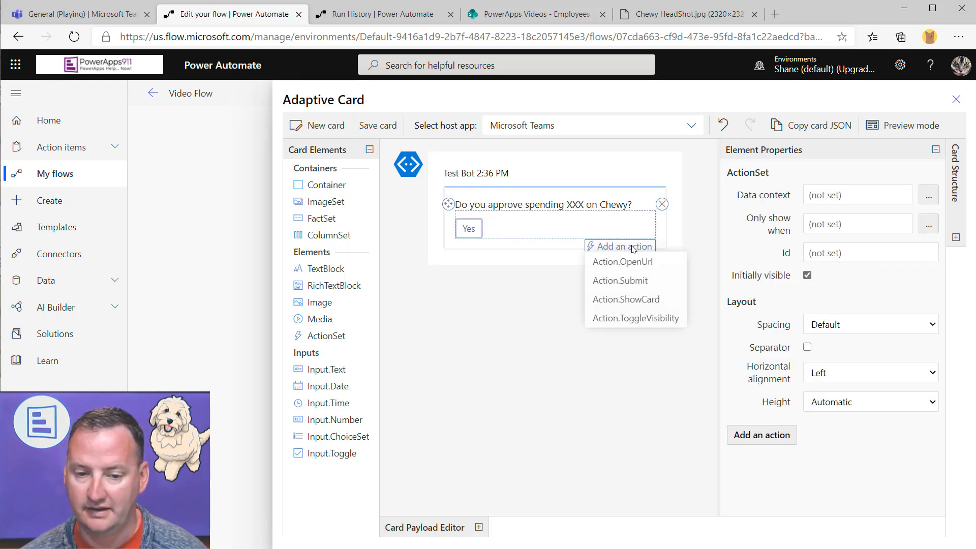
{"action": "left_click", "coordinate": [625, 282]}
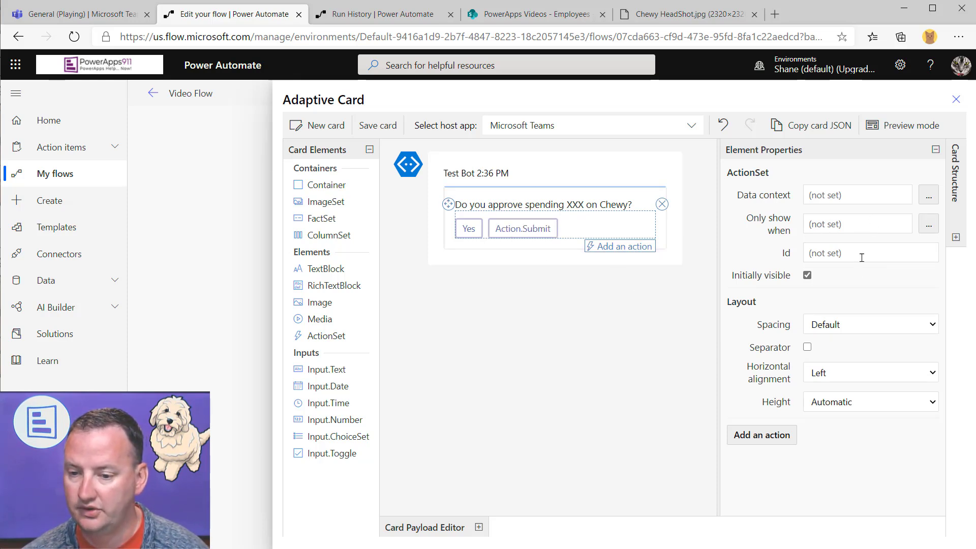
{"action": "left_click", "coordinate": [525, 229]}
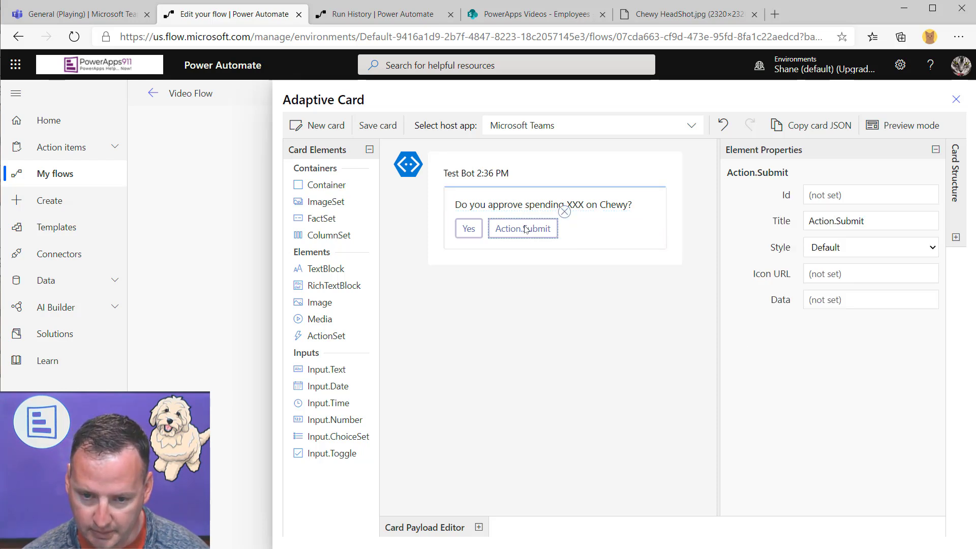
{"action": "triple_click", "coordinate": [878, 223]}
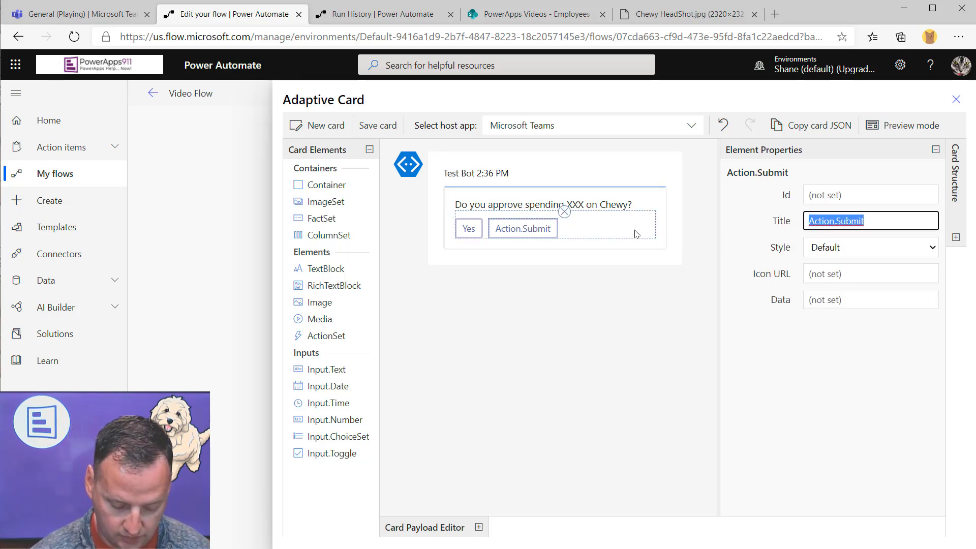
{"action": "type", "text": "No"}
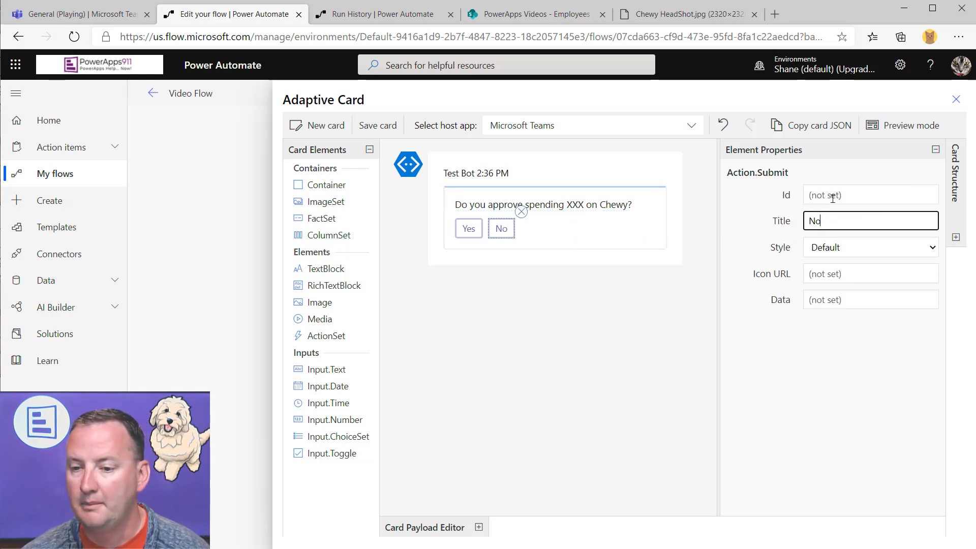
{"action": "left_click", "coordinate": [836, 197]}
{"action": "type", "text": "NO"}
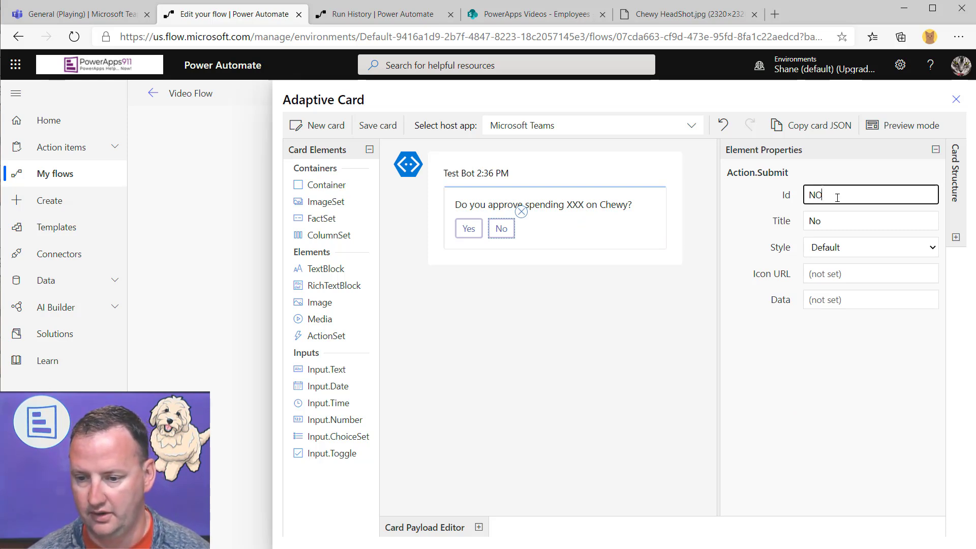
{"action": "left_click", "coordinate": [583, 262]}
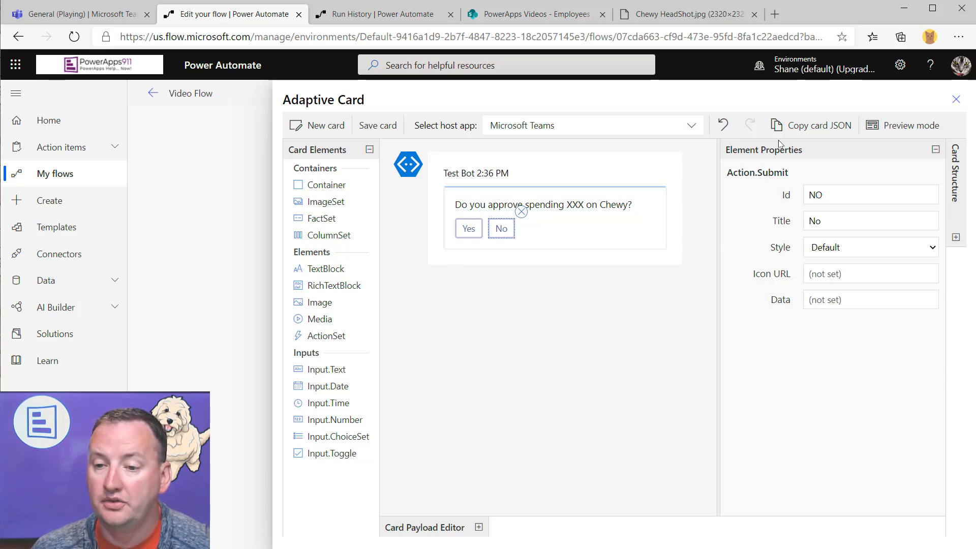
{"action": "left_click", "coordinate": [819, 130]}
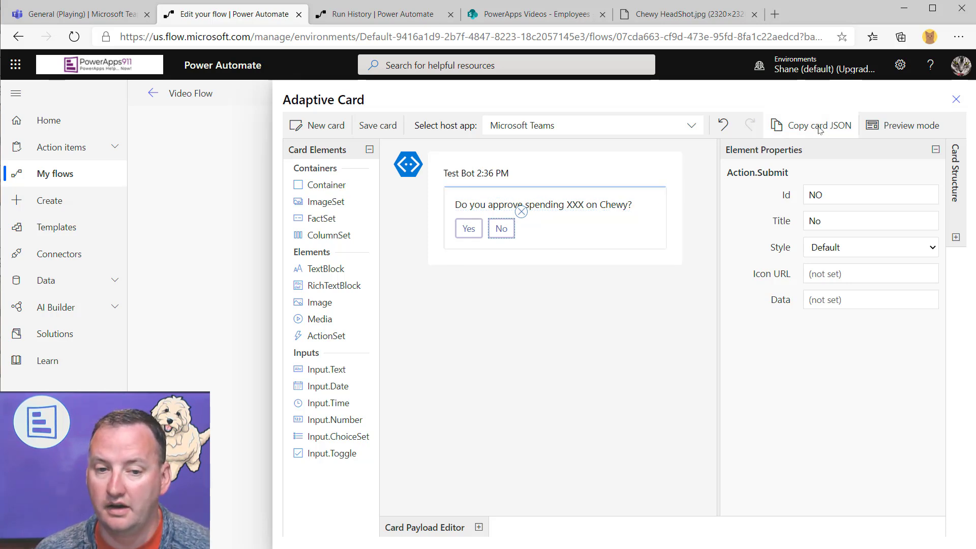
{"action": "left_click", "coordinate": [957, 101]}
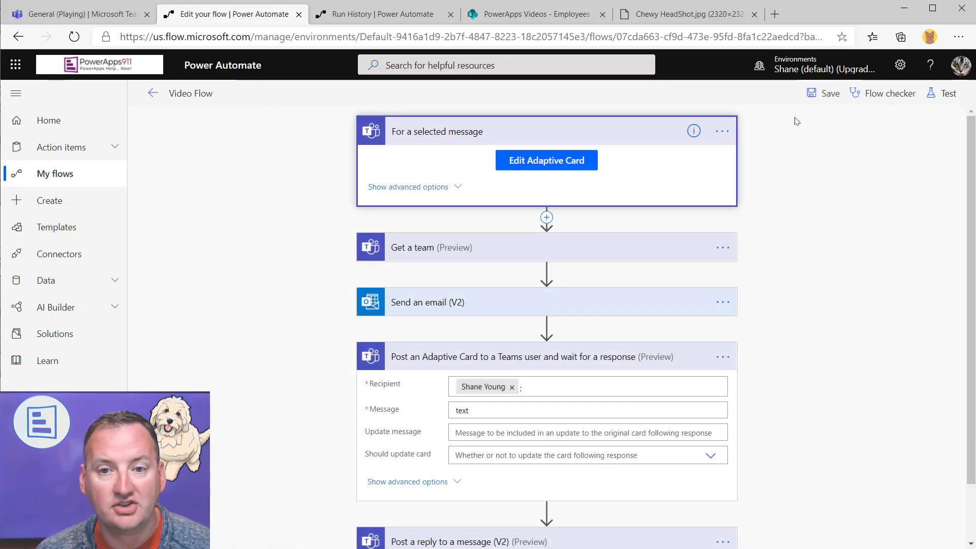
Replace the approval step's 'text' message with the pasted card JSON
{"action": "left_click", "coordinate": [545, 161]}
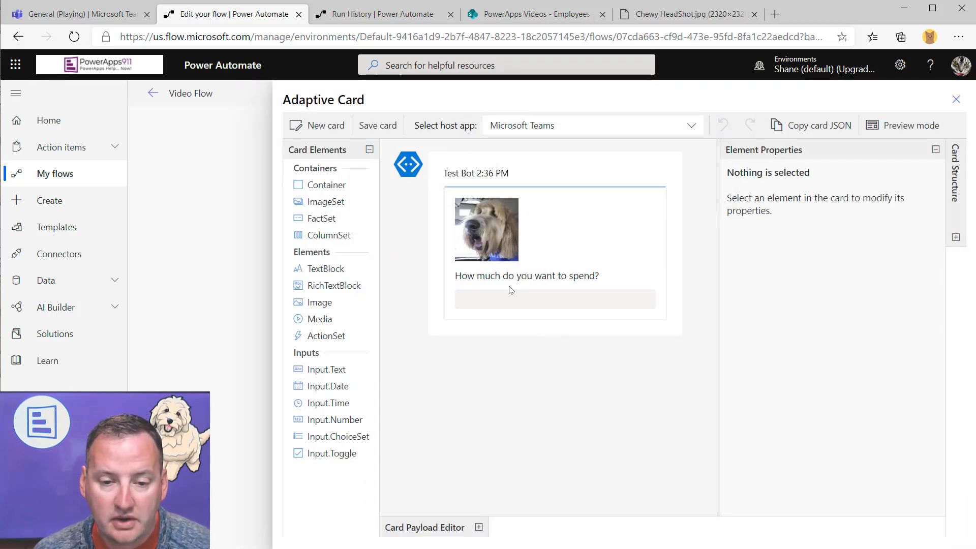
{"action": "left_click", "coordinate": [957, 99]}
{"action": "scroll", "coordinate": [619, 312], "scroll_direction": "down", "scroll_amount": 2}
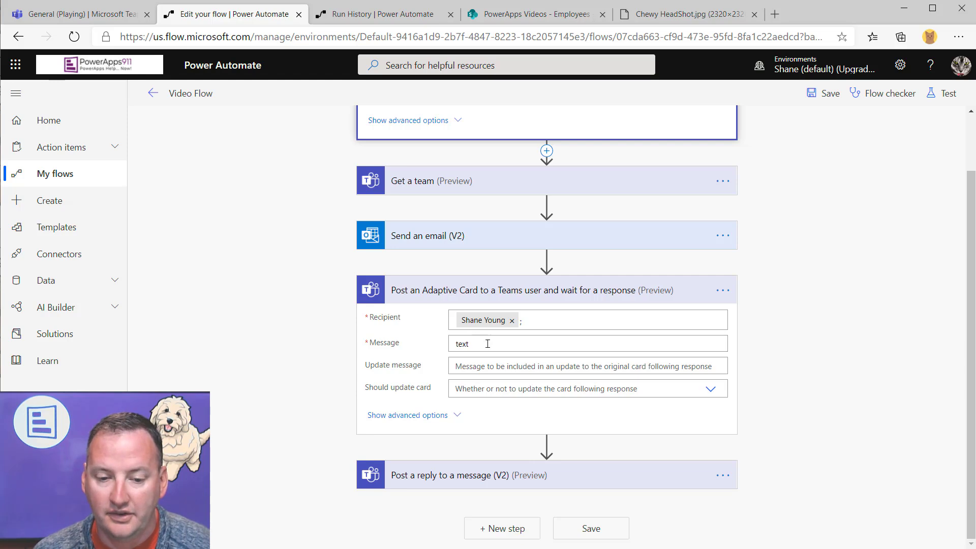
{"action": "double_click", "coordinate": [462, 344]}
{"action": "key", "text": "BackSpace"}
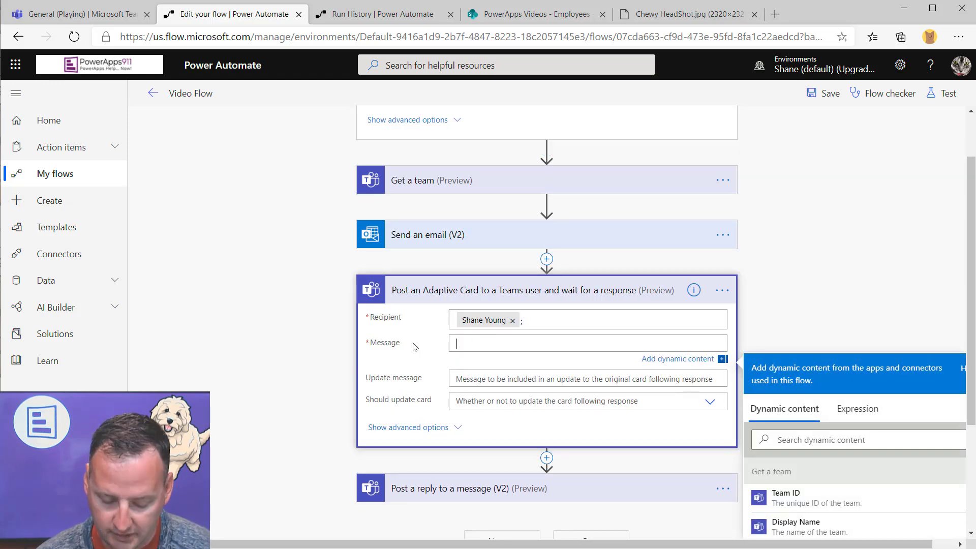
{"action": "key", "text": "ctrl+v"}
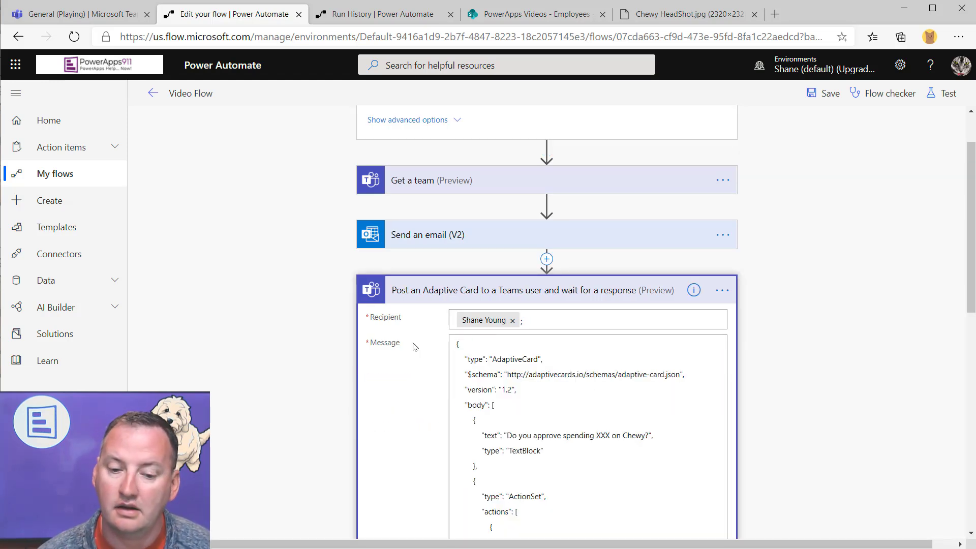
Delete the XXX placeholder from the card's question text
{"action": "scroll", "coordinate": [602, 329], "scroll_direction": "down", "scroll_amount": 5}
{"action": "left_click", "coordinate": [602, 329]}
{"action": "scroll", "coordinate": [607, 311], "scroll_direction": "up", "scroll_amount": 1}
{"action": "scroll", "coordinate": [583, 277], "scroll_direction": "down", "scroll_amount": 1}
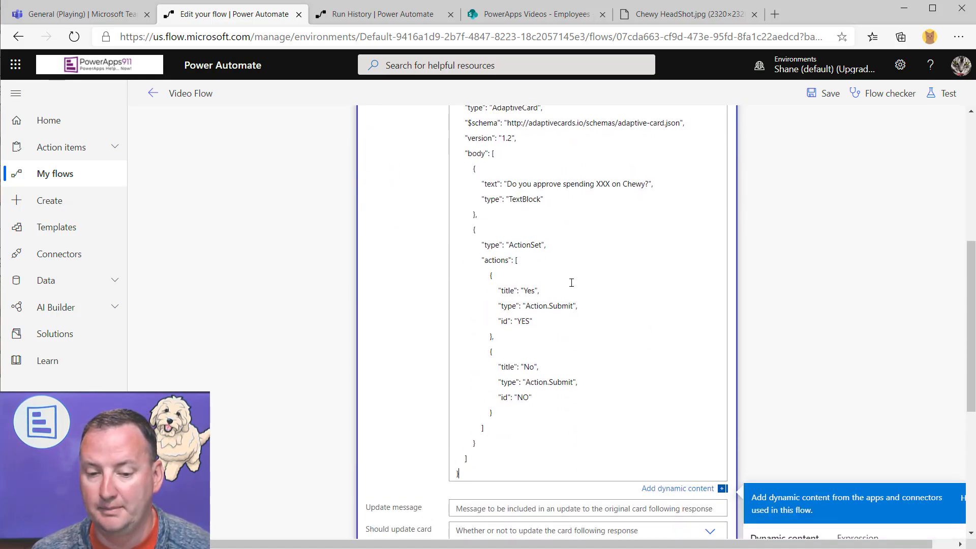
{"action": "scroll", "coordinate": [559, 279], "scroll_direction": "up", "scroll_amount": 1}
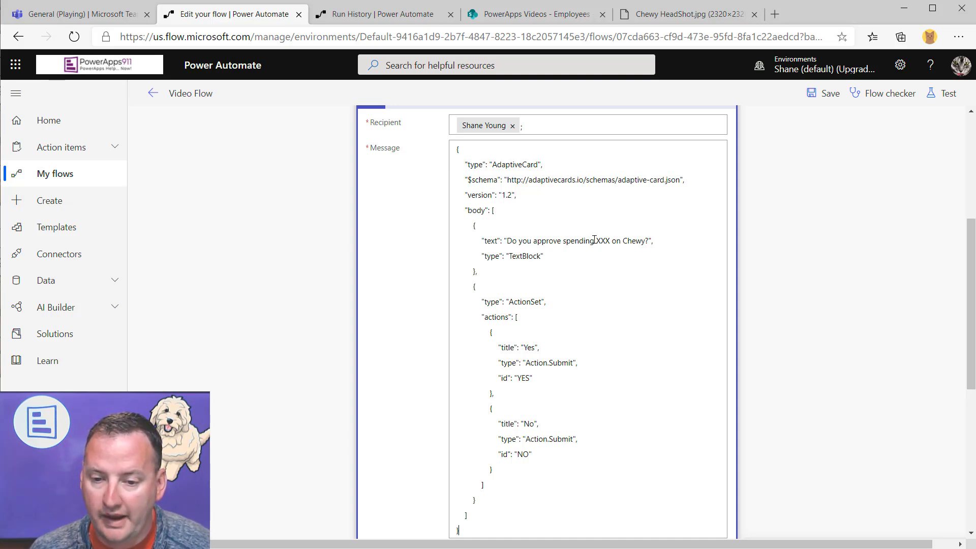
{"action": "left_click_drag", "start_coordinate": [597, 240], "coordinate": [612, 242]}
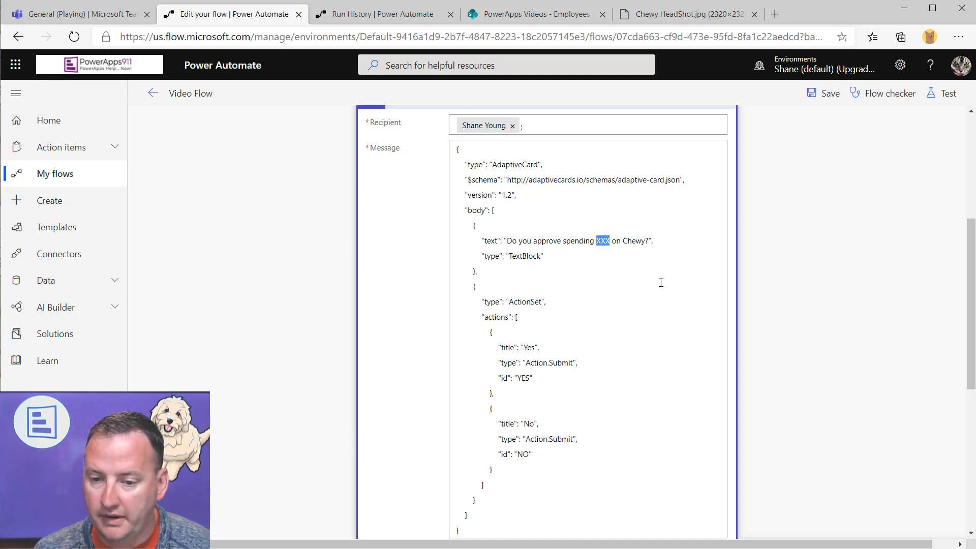
{"action": "key", "text": "Delete"}
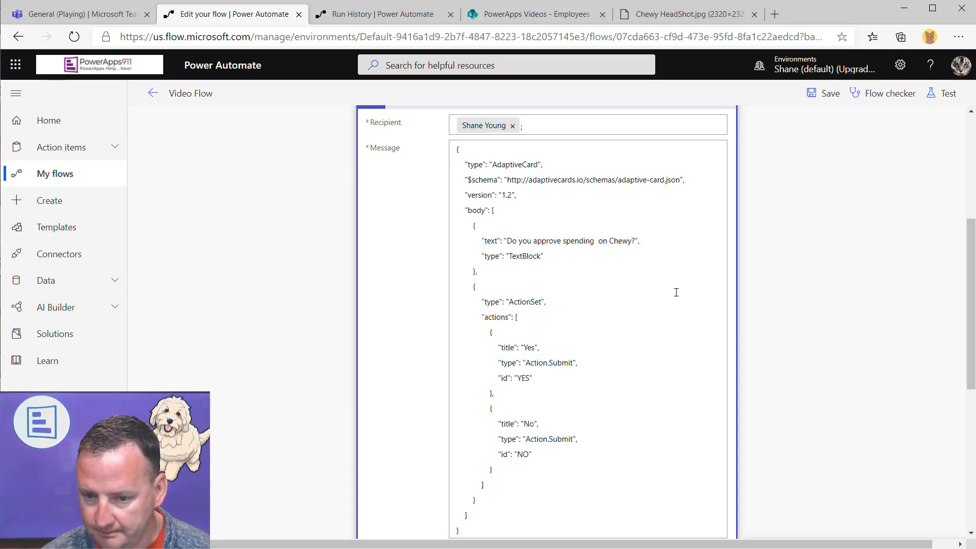
{"action": "scroll", "coordinate": [726, 309], "scroll_direction": "down", "scroll_amount": 3}
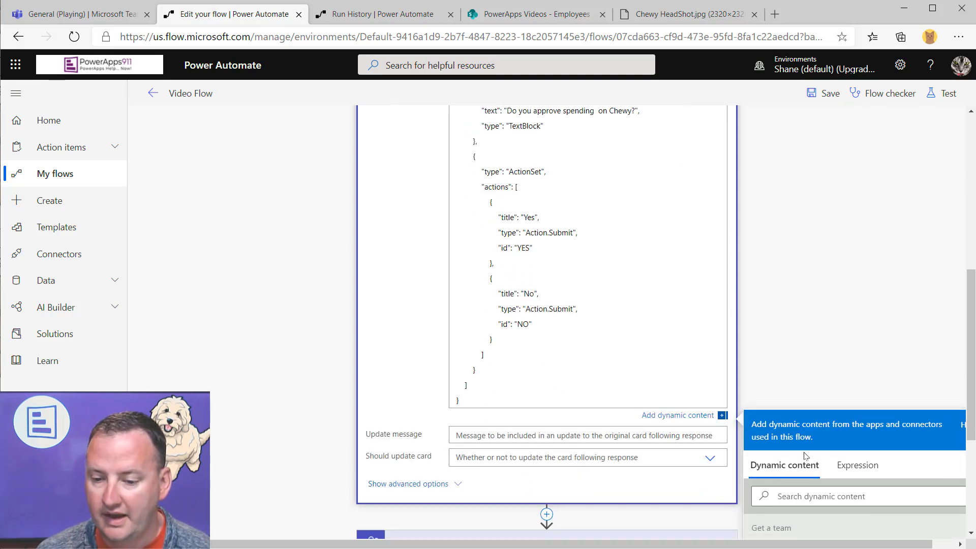
{"action": "scroll", "coordinate": [870, 441], "scroll_direction": "down", "scroll_amount": 3}
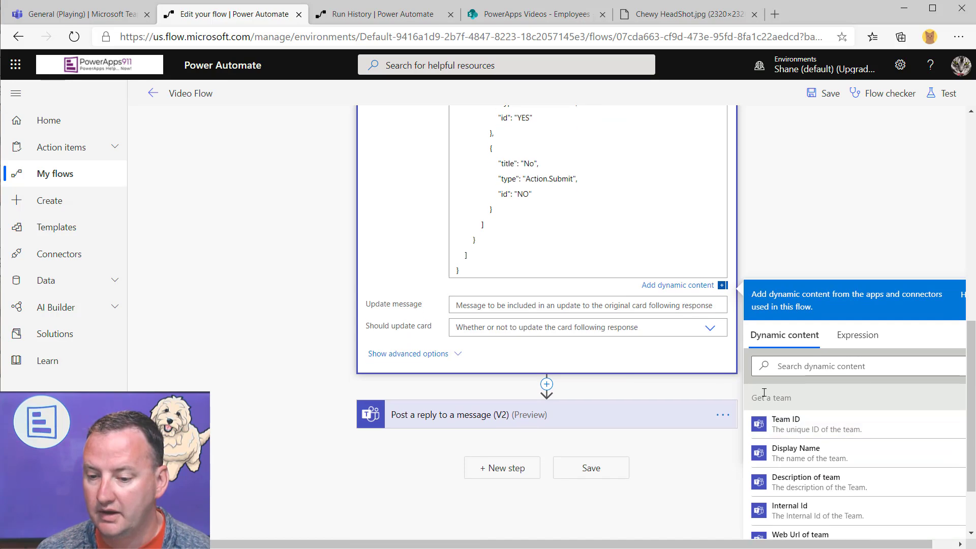
Insert the spendAmount dynamic value into the question so it reads 'spending [spendAmount] on Chewy'
{"action": "left_click", "coordinate": [791, 367]}
{"action": "type", "text": "spend"}
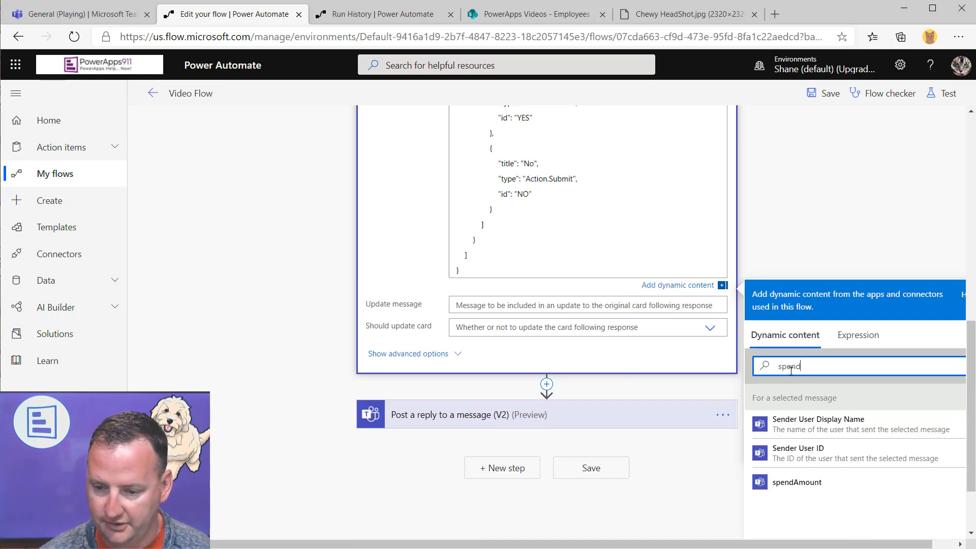
{"action": "left_click", "coordinate": [822, 488]}
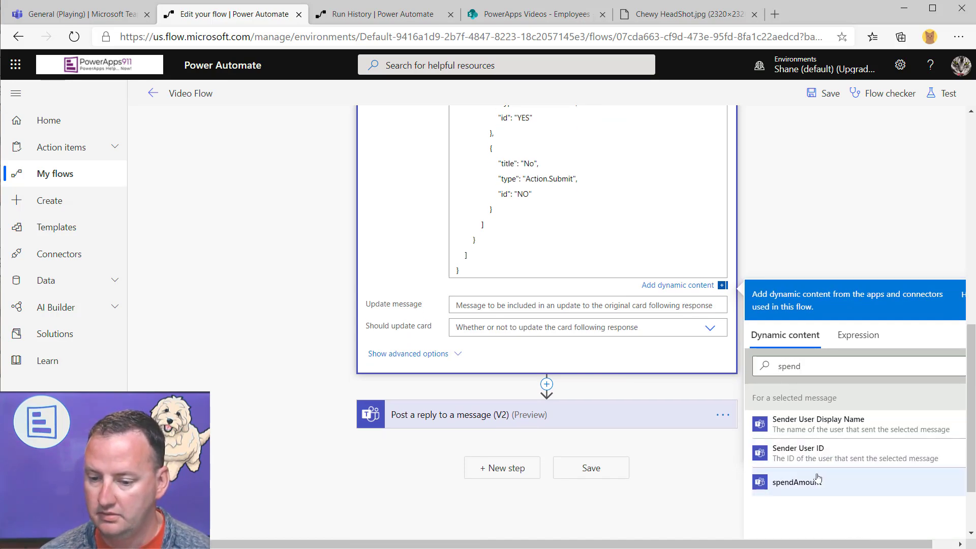
{"action": "scroll", "coordinate": [678, 120], "scroll_direction": "up", "scroll_amount": 1}
{"action": "scroll", "coordinate": [677, 119], "scroll_direction": "up", "scroll_amount": 8}
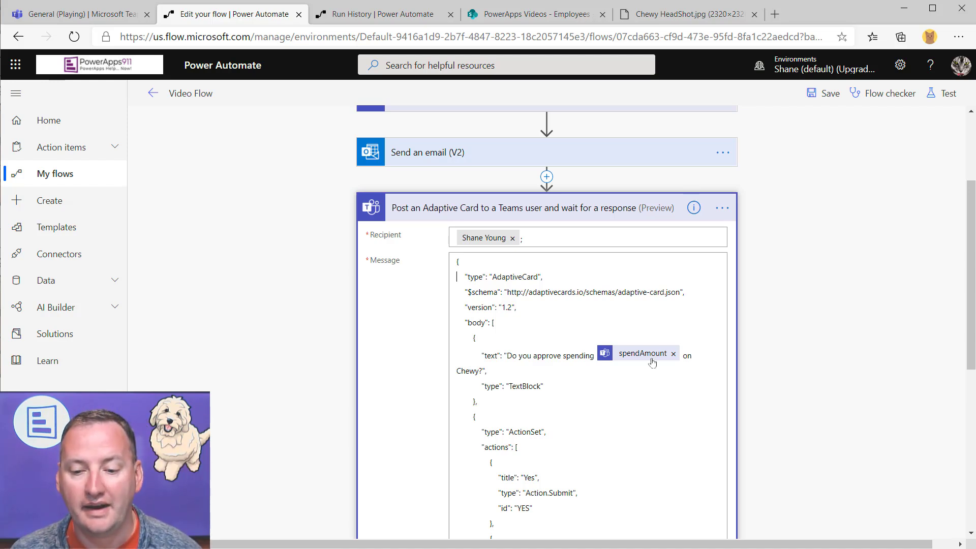
{"action": "scroll", "coordinate": [649, 371], "scroll_direction": "down", "scroll_amount": 2}
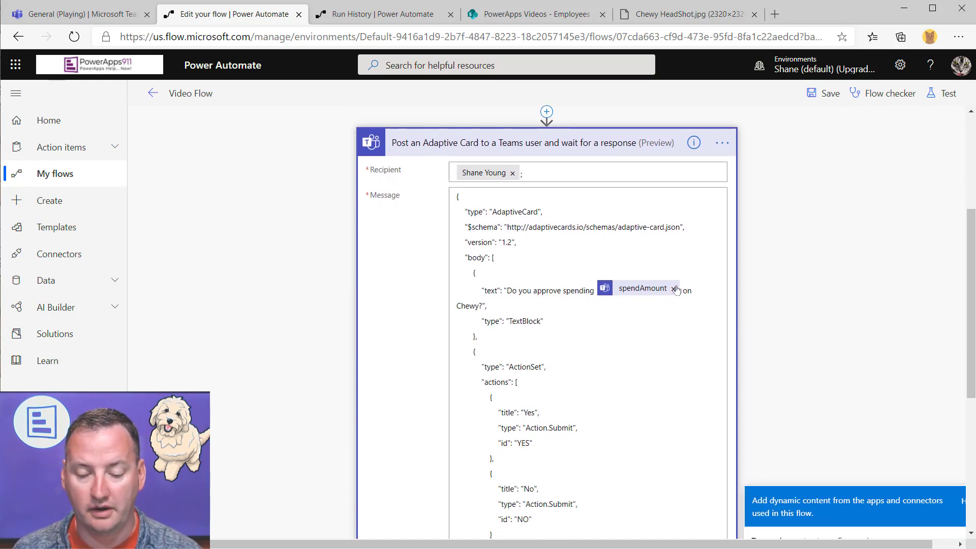
{"action": "scroll", "coordinate": [573, 346], "scroll_direction": "down", "scroll_amount": 1}
{"action": "scroll", "coordinate": [574, 351], "scroll_direction": "down", "scroll_amount": 1}
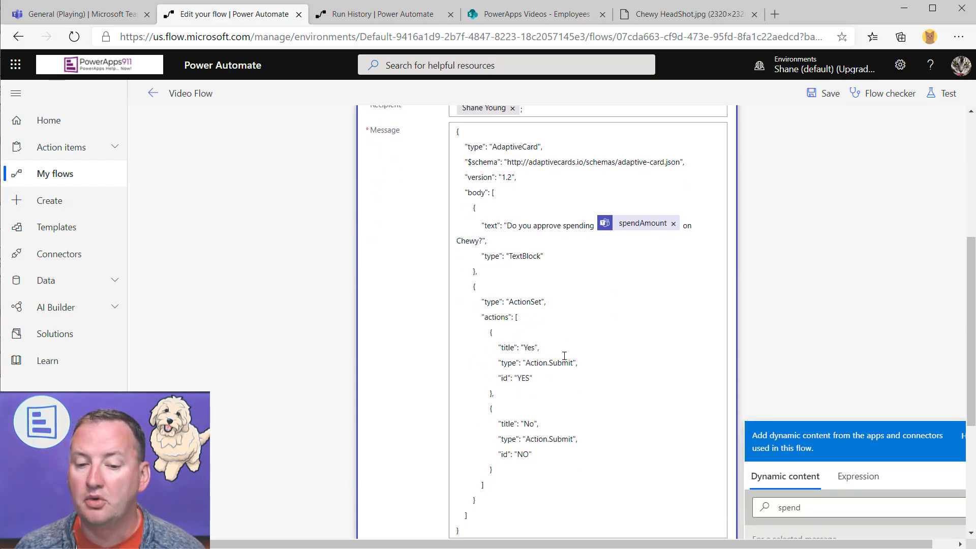
{"action": "scroll", "coordinate": [564, 356], "scroll_direction": "down", "scroll_amount": 2}
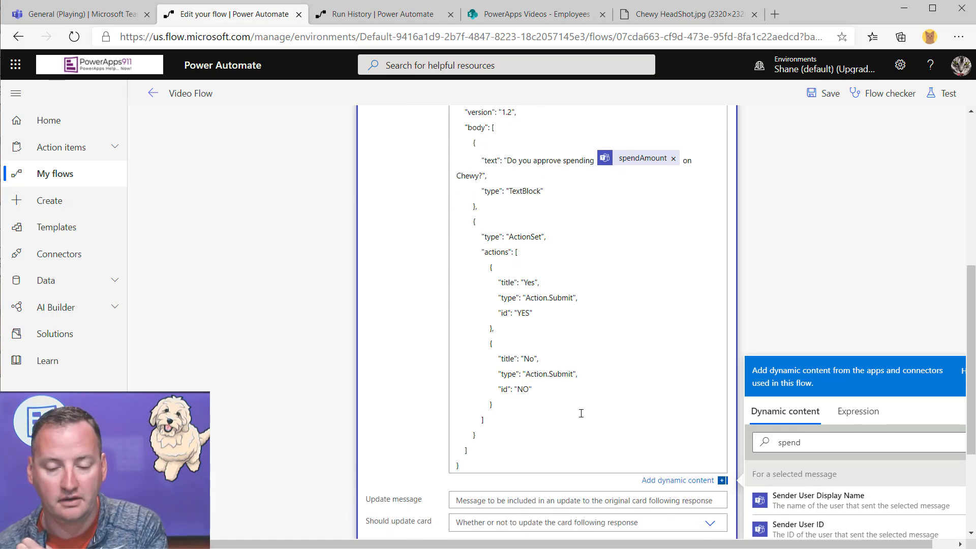
{"action": "scroll", "coordinate": [636, 363], "scroll_direction": "up", "scroll_amount": 5}
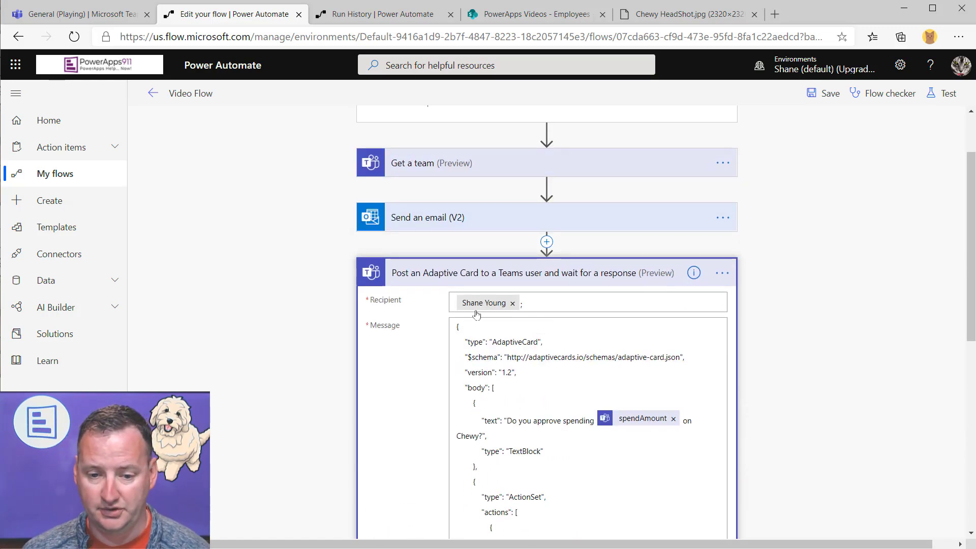
Save and test the flow with the latest succeeded run's data, then switch to Teams
{"action": "left_click", "coordinate": [944, 93]}
{"action": "left_click", "coordinate": [819, 189]}
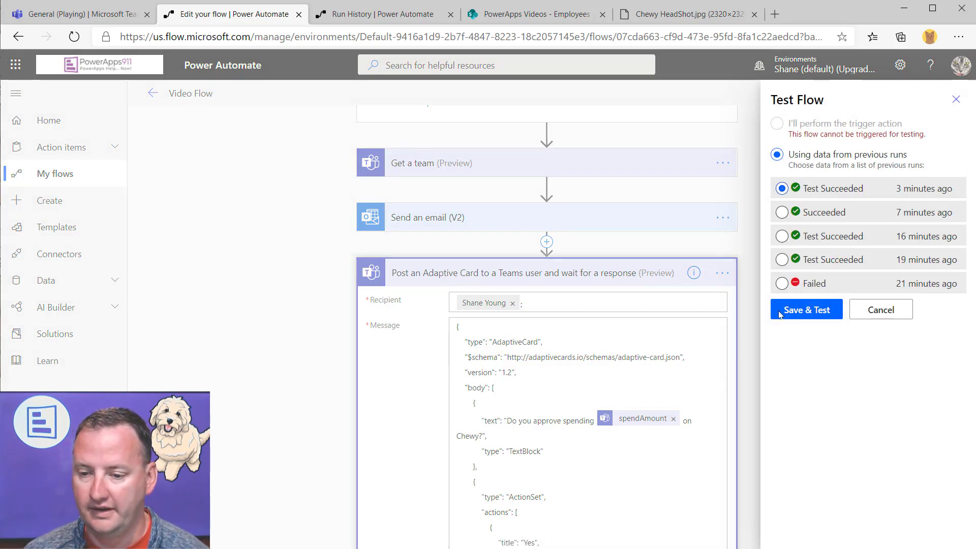
{"action": "left_click", "coordinate": [810, 310]}
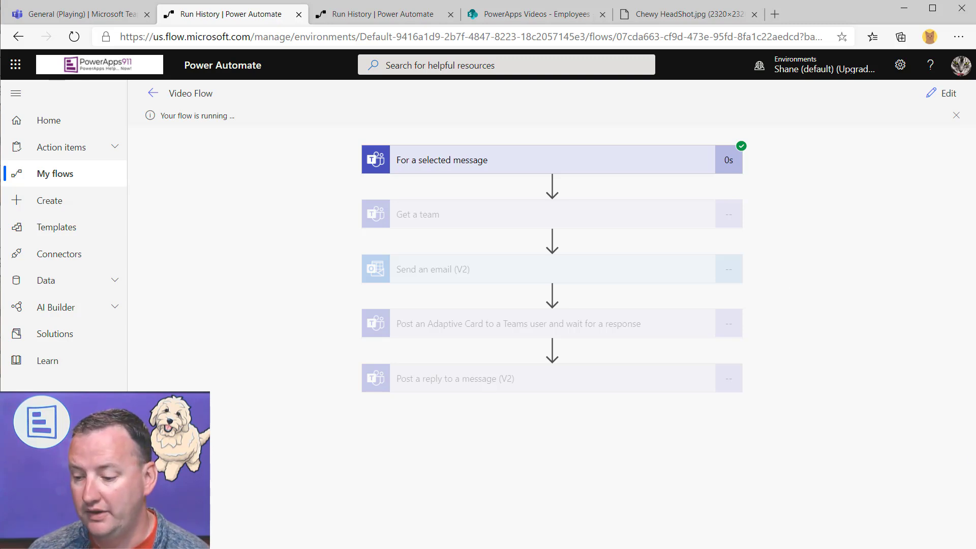
{"action": "key", "text": "alt+Tab"}
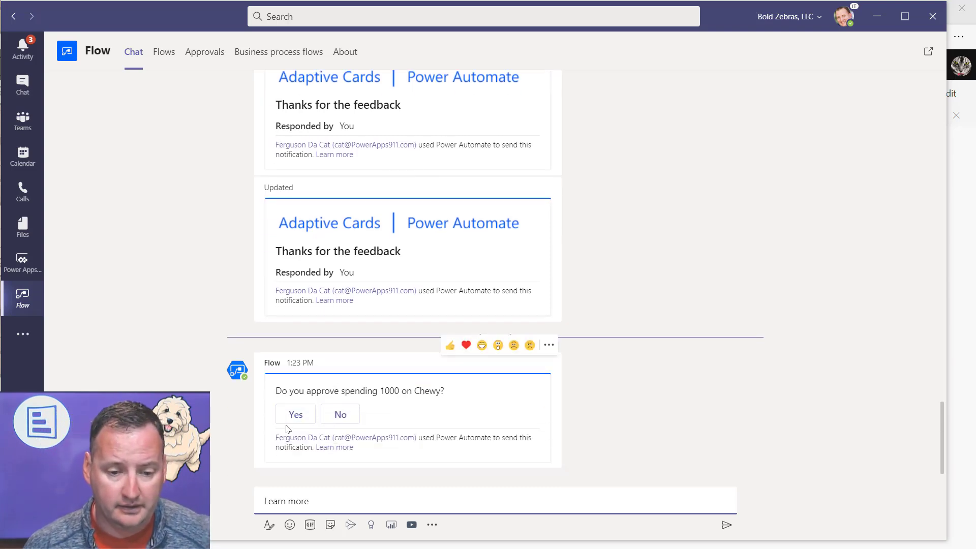
Answer the spend-1000-on-Chewy card with Yes, No, then Yes again, and minimize Teams
{"action": "left_click", "coordinate": [304, 417]}
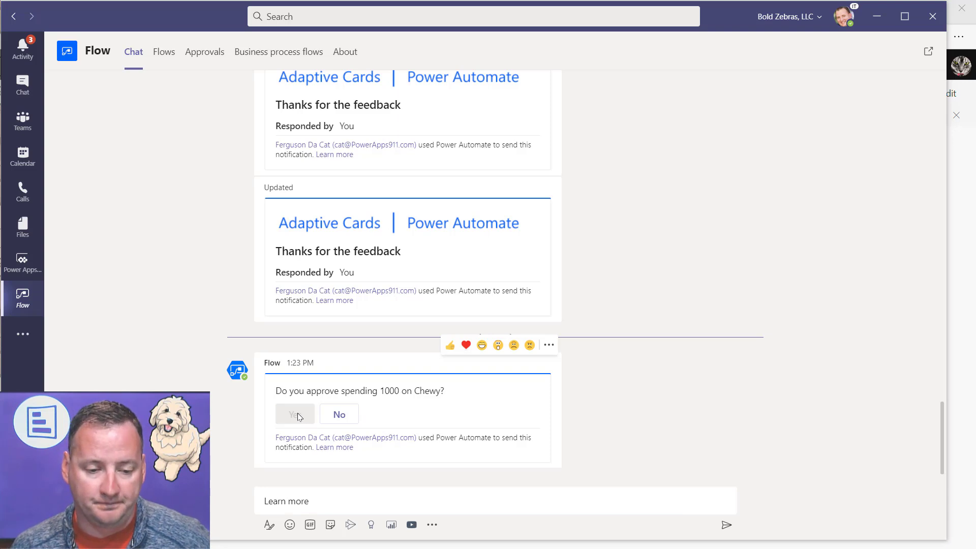
{"action": "left_click", "coordinate": [350, 420]}
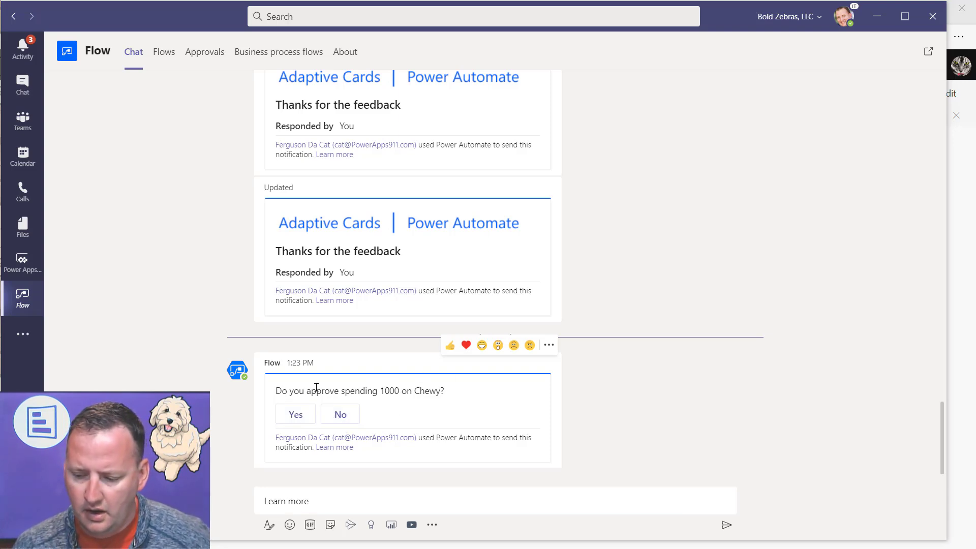
{"action": "left_click", "coordinate": [305, 415]}
{"action": "left_click", "coordinate": [296, 413]}
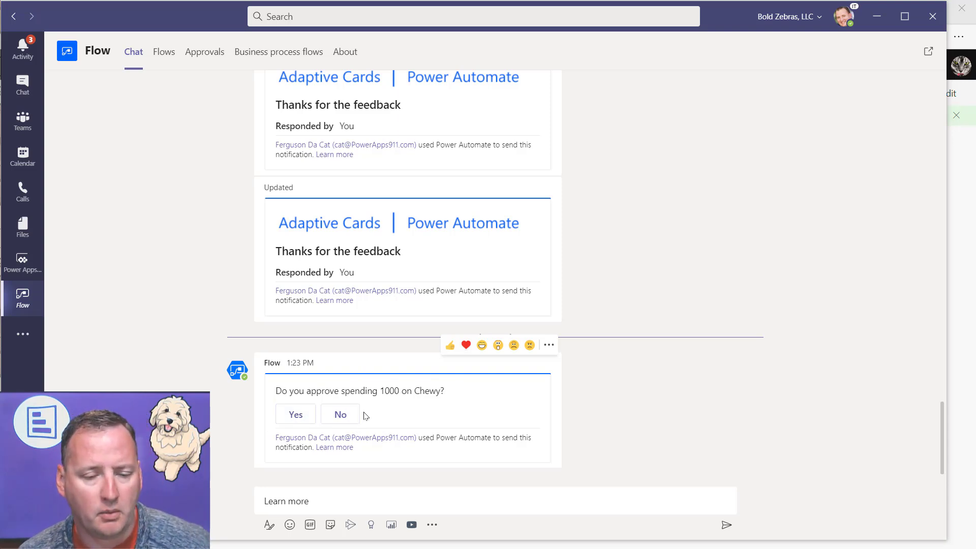
{"action": "left_click", "coordinate": [878, 26]}
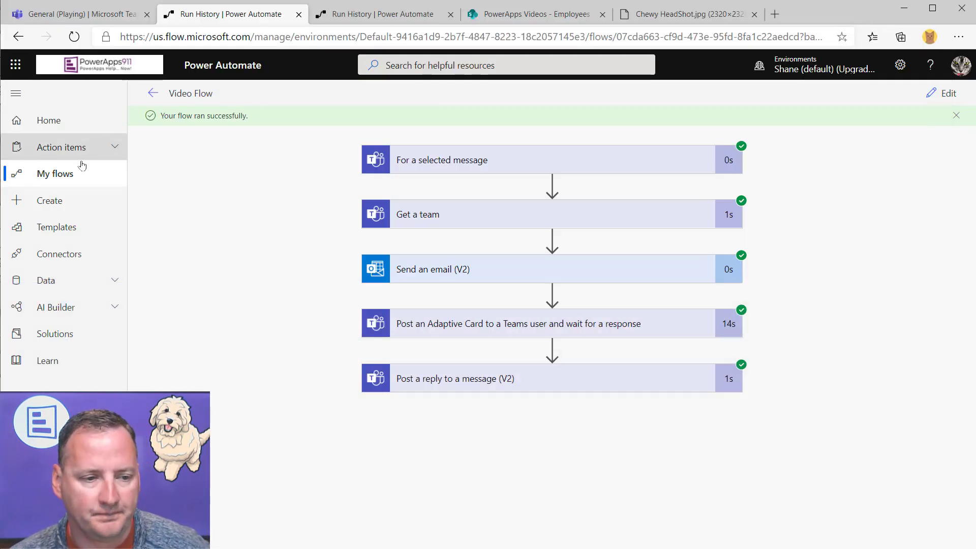
Check the amount replies in the Teams General channel, then reopen the Video Flow for editing
{"action": "left_click", "coordinate": [85, 14]}
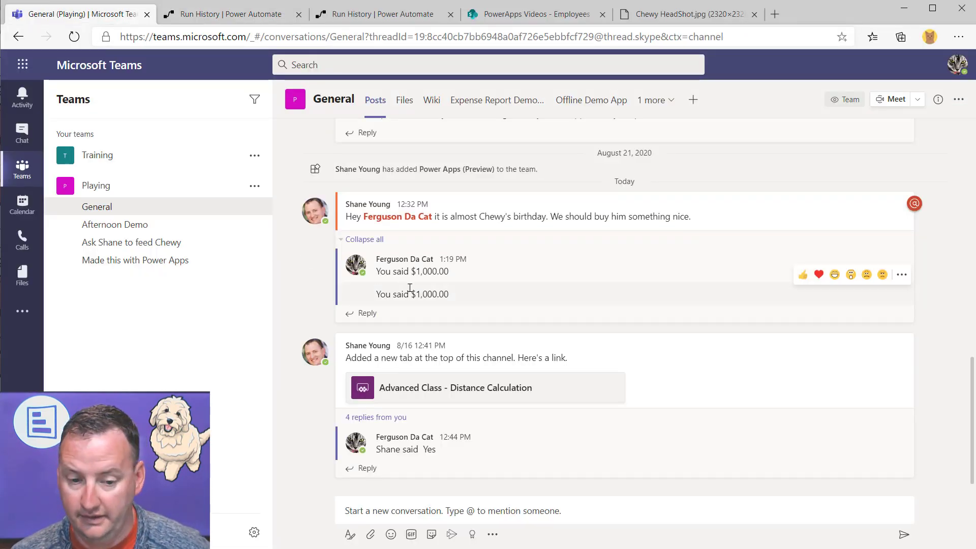
{"action": "left_click", "coordinate": [229, 14]}
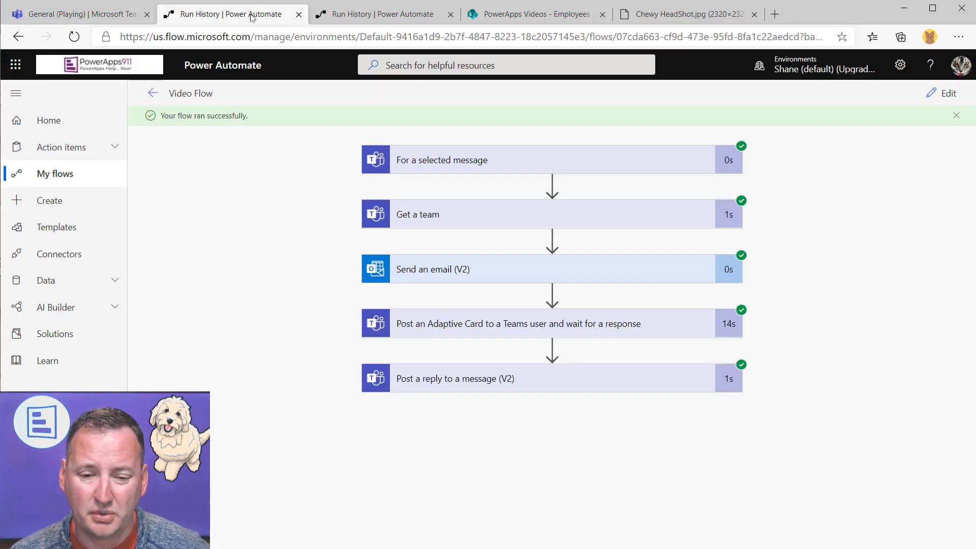
{"action": "left_click", "coordinate": [944, 93]}
{"action": "scroll", "coordinate": [724, 304], "scroll_direction": "down", "scroll_amount": 4}
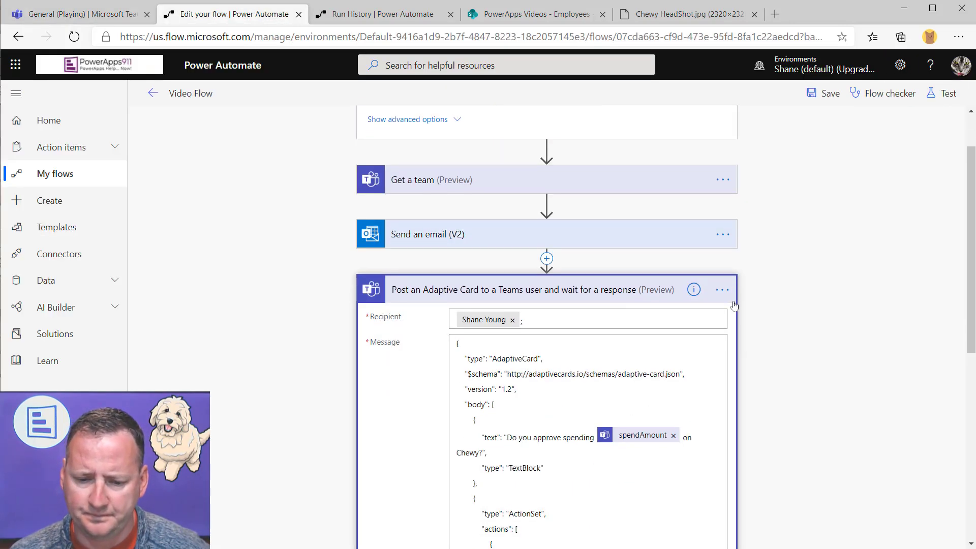
{"action": "scroll", "coordinate": [615, 340], "scroll_direction": "down", "scroll_amount": 5}
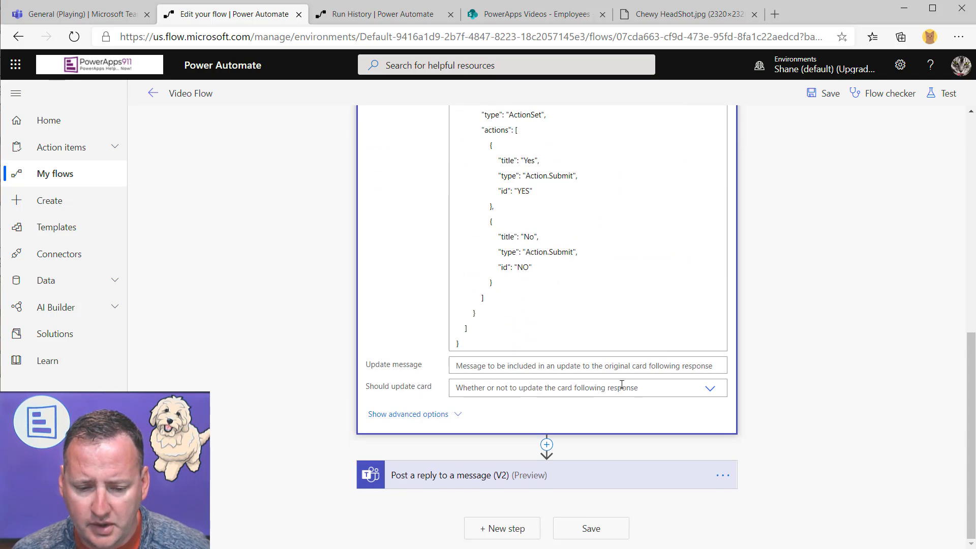
In the Post a reply step, add 'and' plus the approver's name after the formatted amount
{"action": "left_click", "coordinate": [552, 488]}
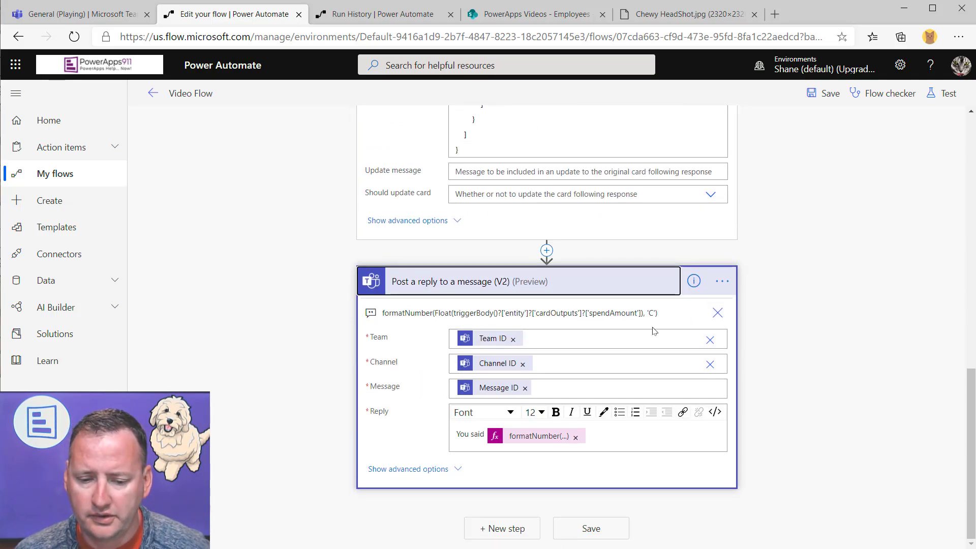
{"action": "left_click", "coordinate": [600, 436]}
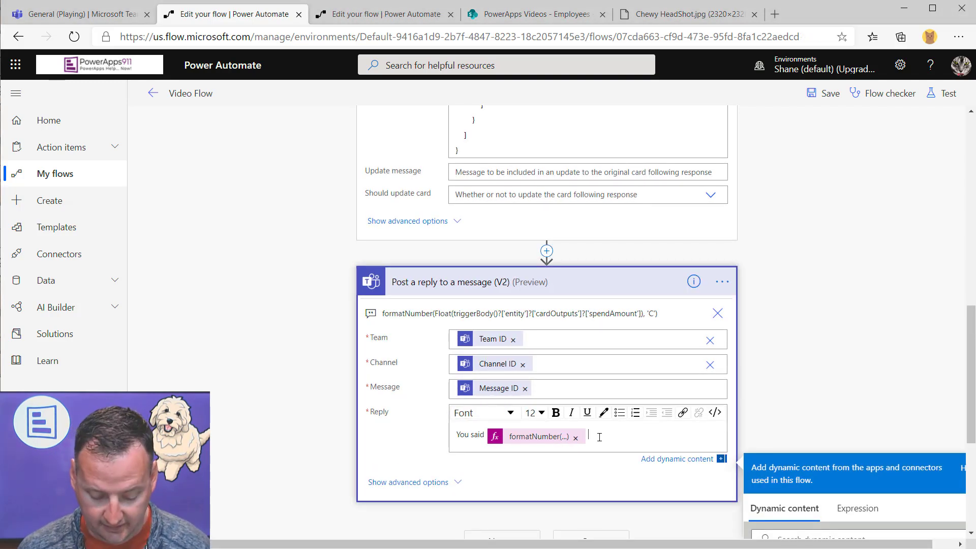
{"action": "type", "text": "and Shane said"}
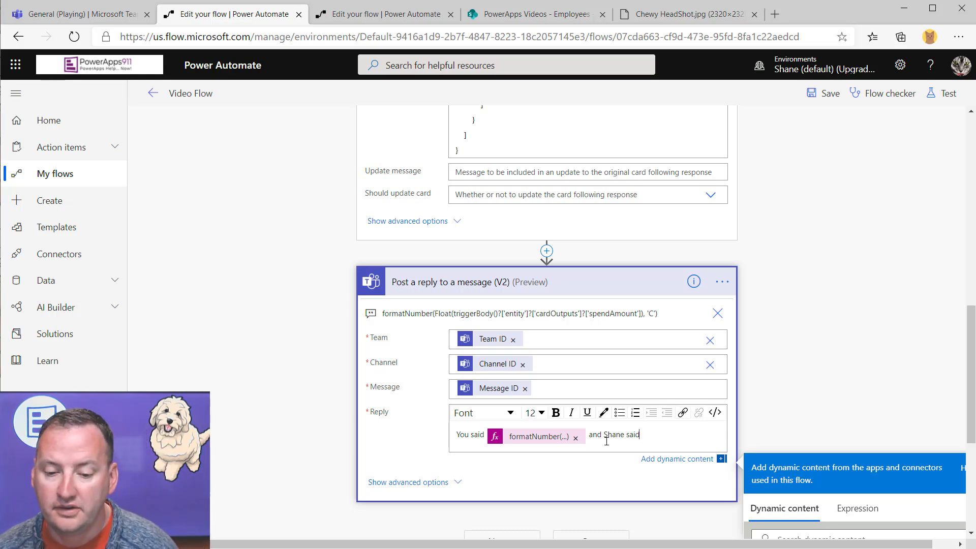
{"action": "scroll", "coordinate": [604, 194], "scroll_direction": "up", "scroll_amount": 5}
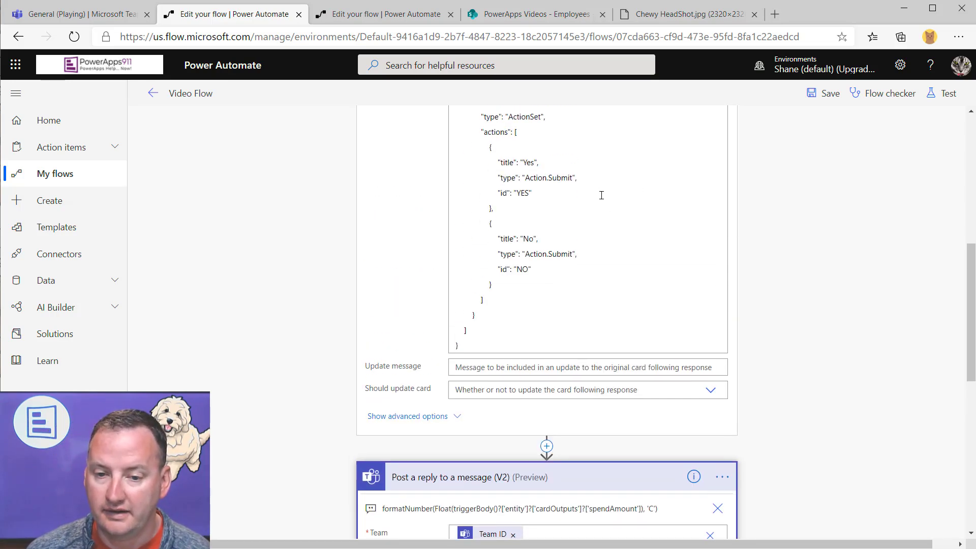
{"action": "scroll", "coordinate": [689, 220], "scroll_direction": "down", "scroll_amount": 6}
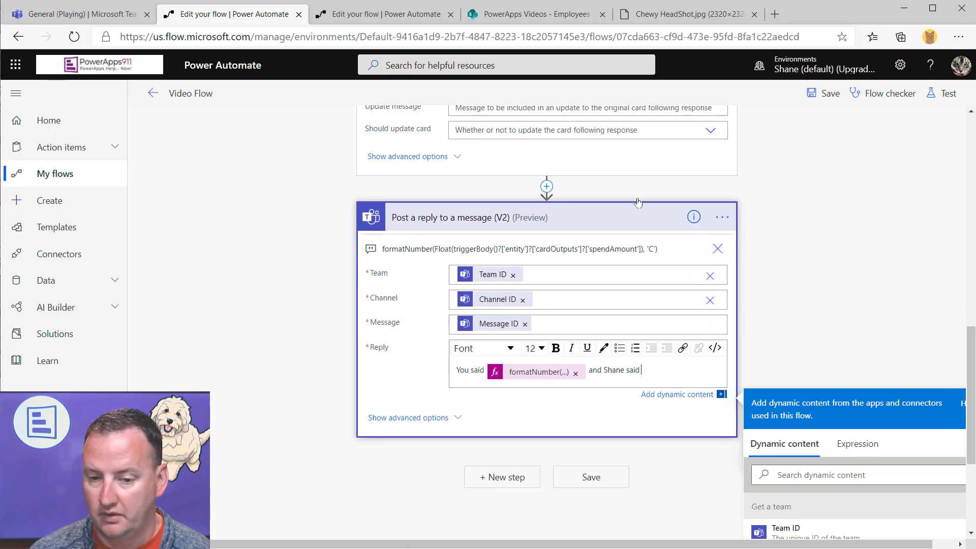
{"action": "scroll", "coordinate": [760, 405], "scroll_direction": "up", "scroll_amount": 4}
{"action": "scroll", "coordinate": [782, 457], "scroll_direction": "down", "scroll_amount": 4}
{"action": "scroll", "coordinate": [785, 462], "scroll_direction": "down", "scroll_amount": 4}
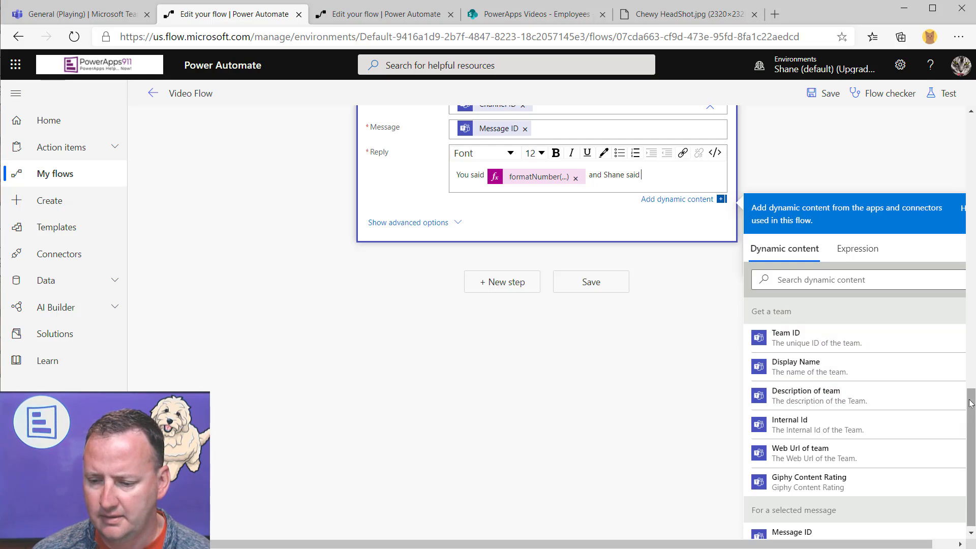
{"action": "scroll", "coordinate": [874, 447], "scroll_direction": "down", "scroll_amount": 5}
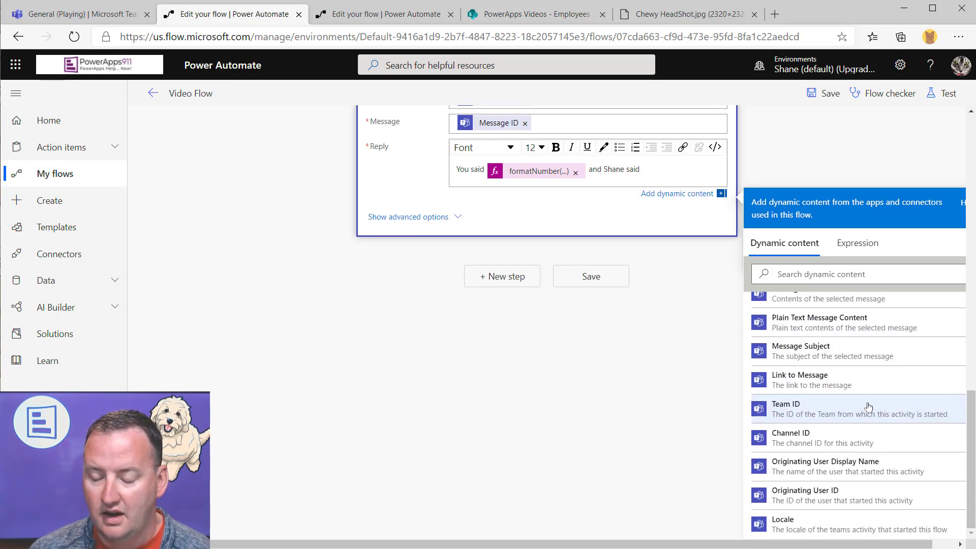
{"action": "scroll", "coordinate": [866, 391], "scroll_direction": "up", "scroll_amount": 5}
{"action": "scroll", "coordinate": [863, 366], "scroll_direction": "up", "scroll_amount": 8}
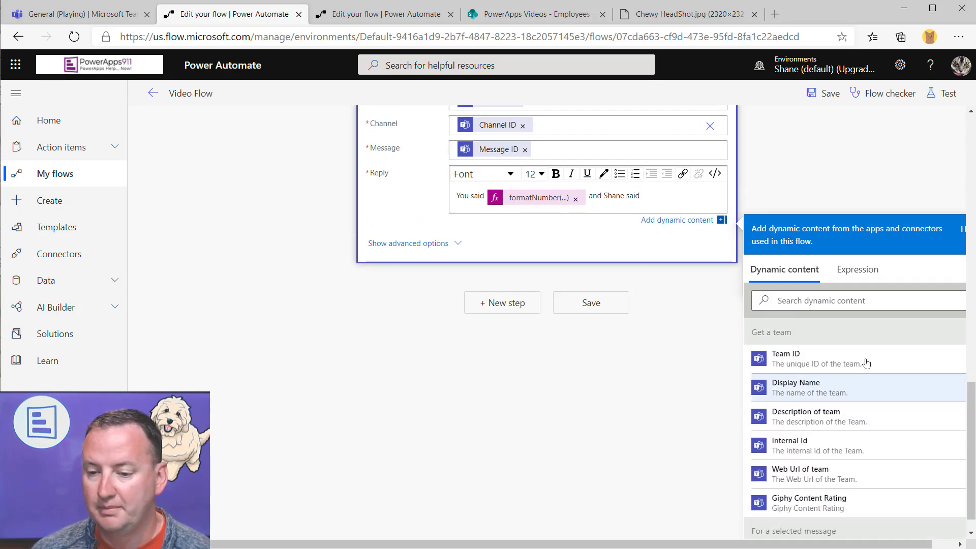
{"action": "scroll", "coordinate": [757, 294], "scroll_direction": "down", "scroll_amount": 4}
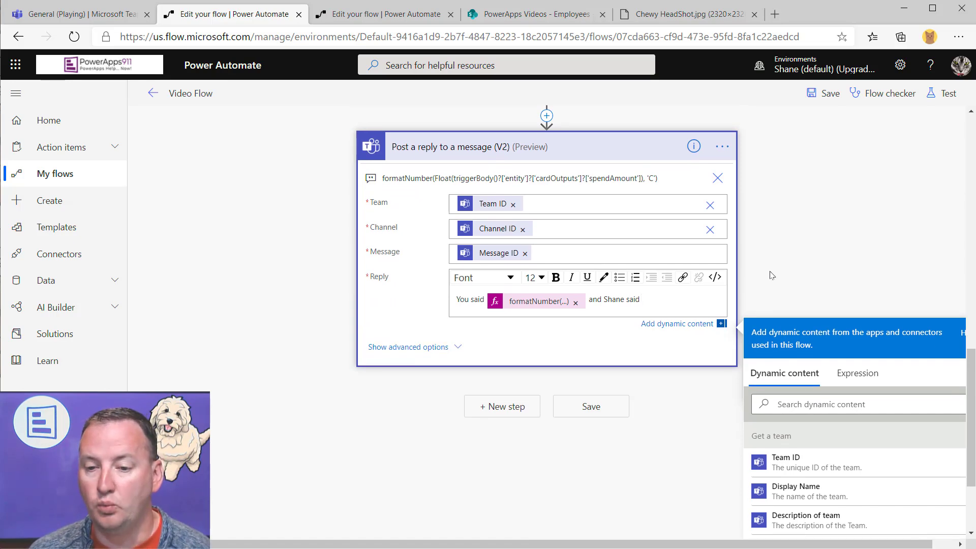
{"action": "scroll", "coordinate": [748, 275], "scroll_direction": "up", "scroll_amount": 10}
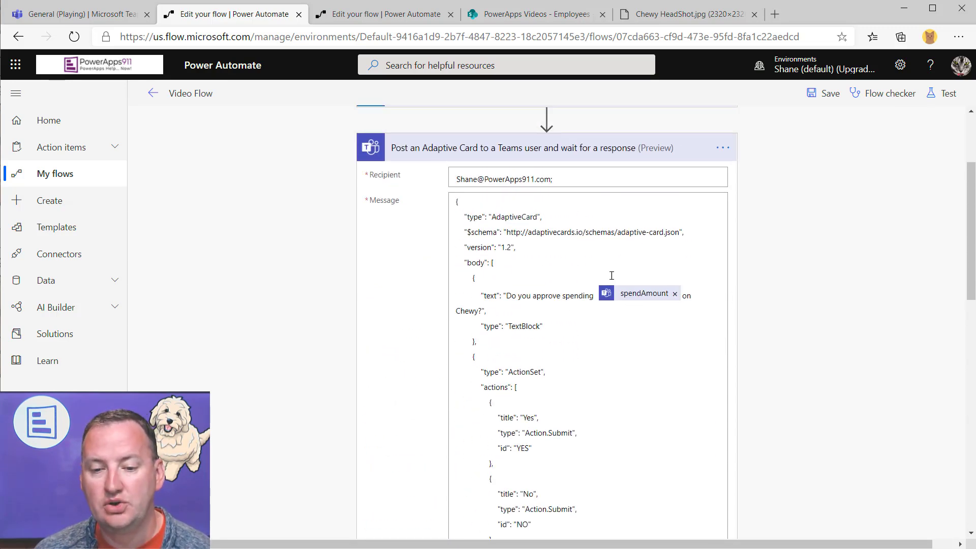
Delete the spendAmount token after 'spending' in the card question, leaving 'Do you approve spending on Chewy?'
{"action": "left_click", "coordinate": [675, 297]}
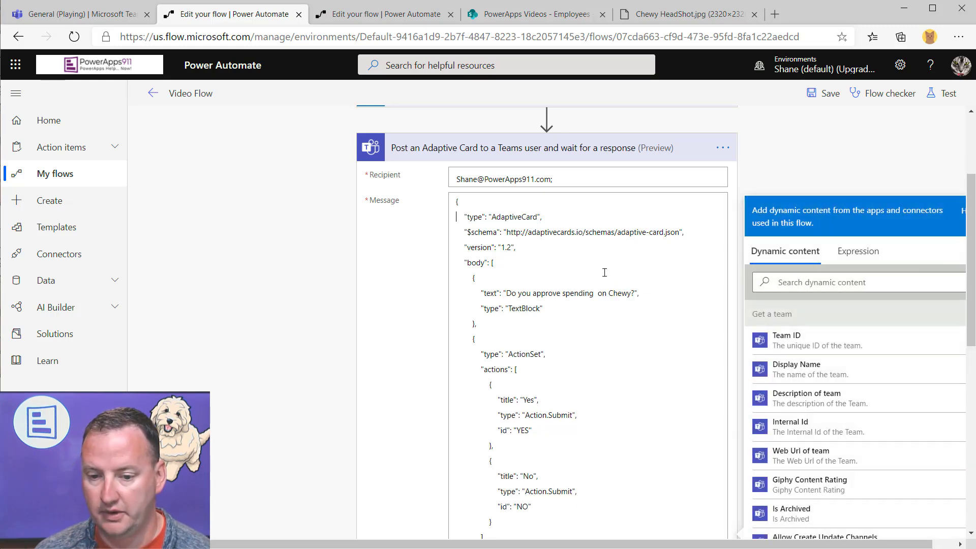
{"action": "left_click", "coordinate": [594, 293]}
{"action": "scroll", "coordinate": [559, 244], "scroll_direction": "down", "scroll_amount": 5}
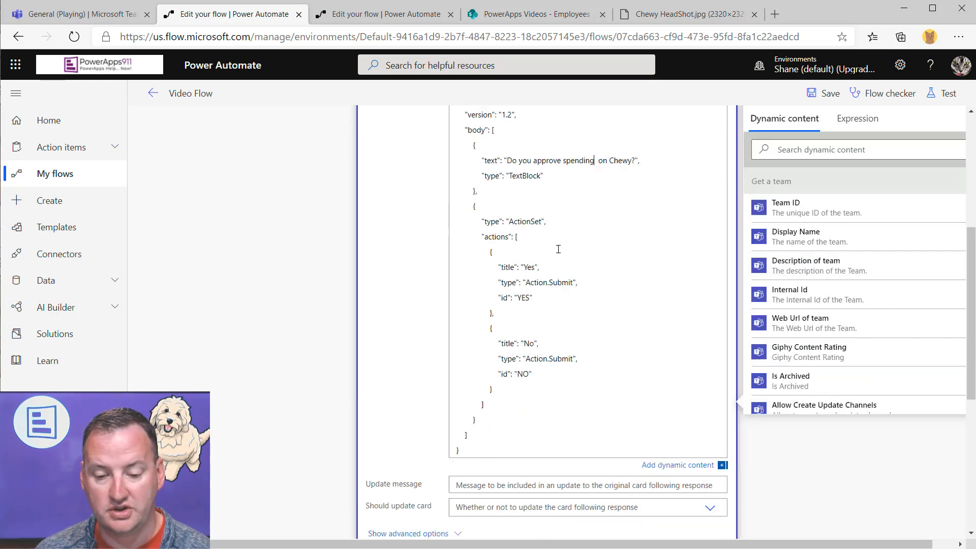
{"action": "scroll", "coordinate": [626, 250], "scroll_direction": "down", "scroll_amount": 2}
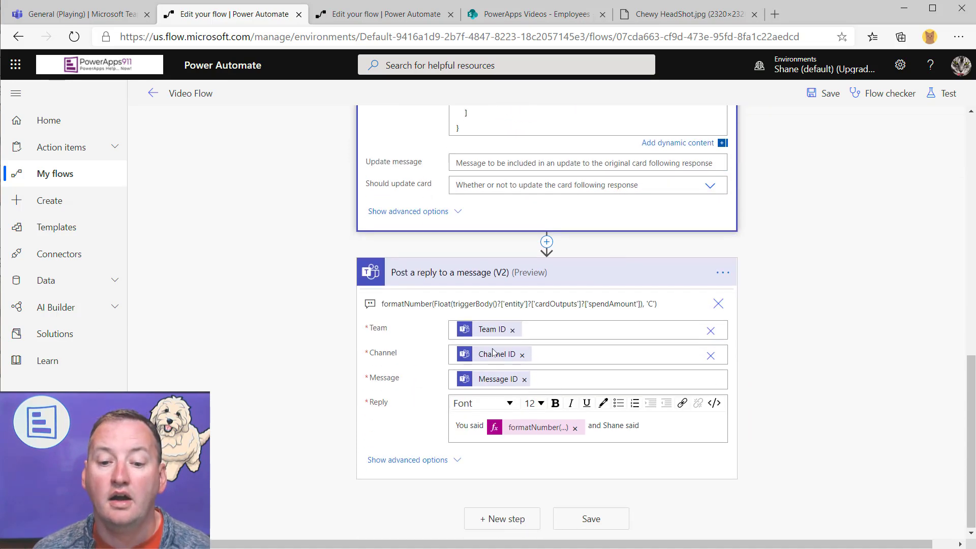
Append the card's submitActionId answer to the reply text after the formatNumber expression
{"action": "left_click", "coordinate": [677, 428]}
{"action": "scroll", "coordinate": [833, 420], "scroll_direction": "down", "scroll_amount": 3}
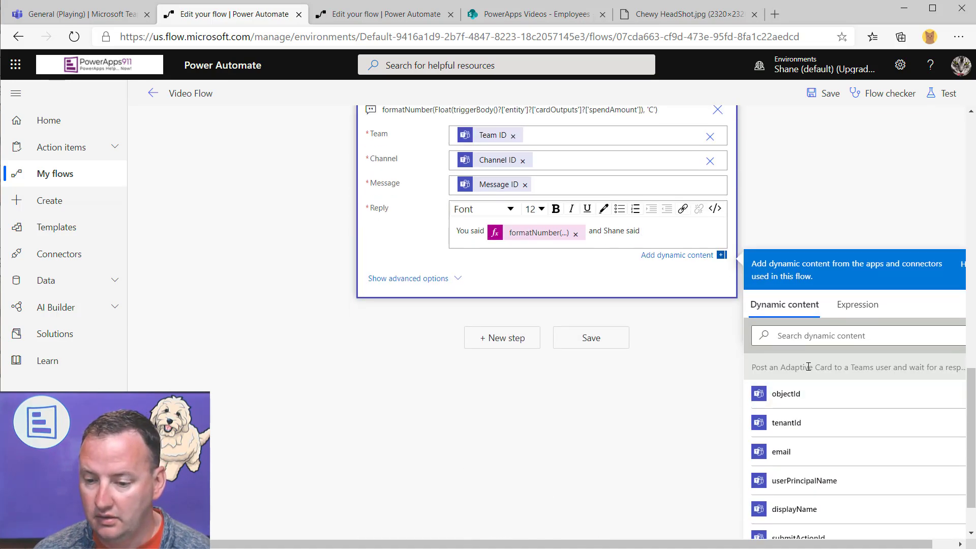
{"action": "scroll", "coordinate": [838, 378], "scroll_direction": "down", "scroll_amount": 2}
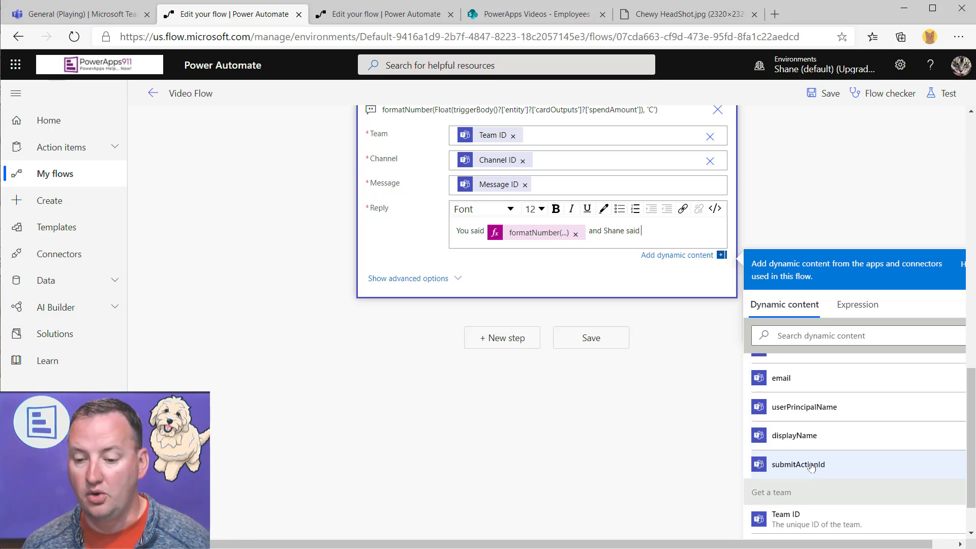
{"action": "left_click", "coordinate": [811, 467]}
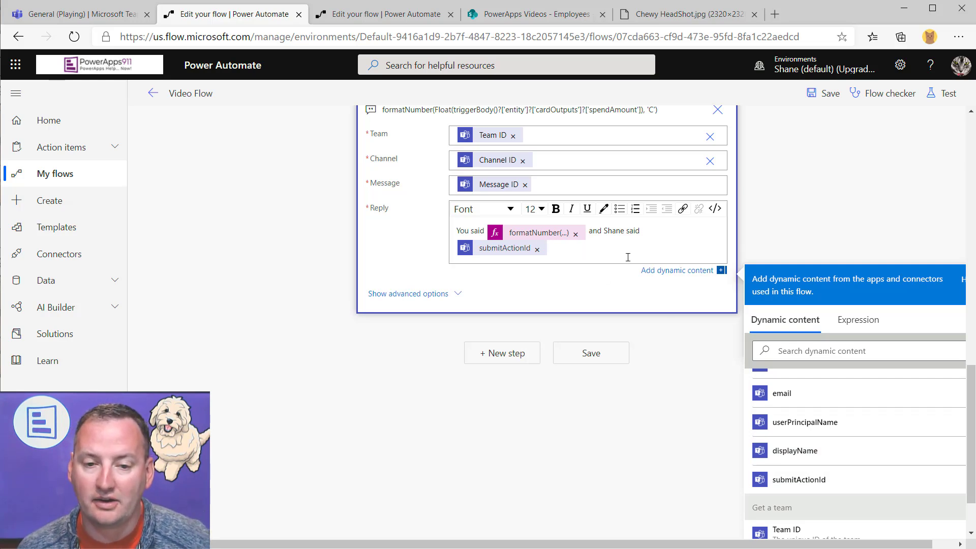
Put spendAmount back into the card question just before 'on Chewy'
{"action": "scroll", "coordinate": [628, 257], "scroll_direction": "up", "scroll_amount": 1}
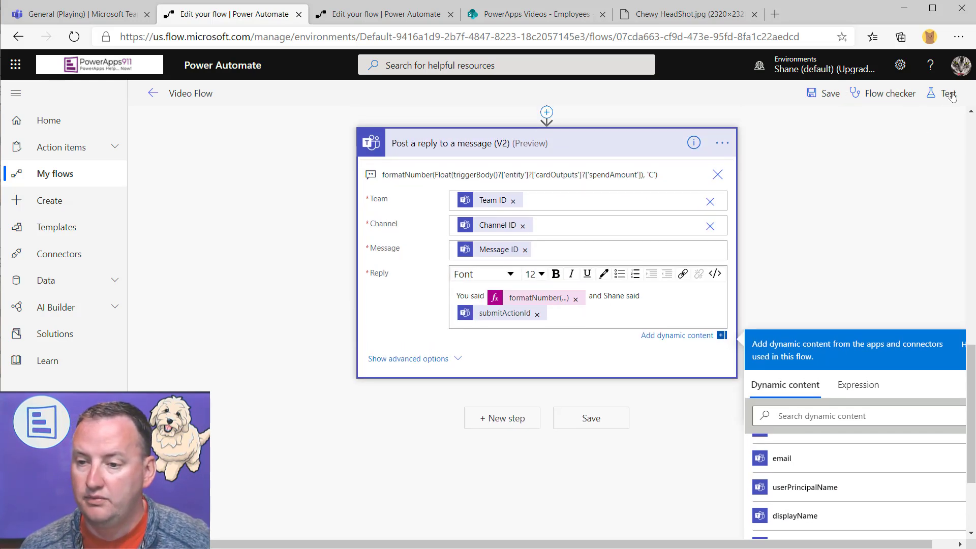
{"action": "scroll", "coordinate": [623, 231], "scroll_direction": "up", "scroll_amount": 1}
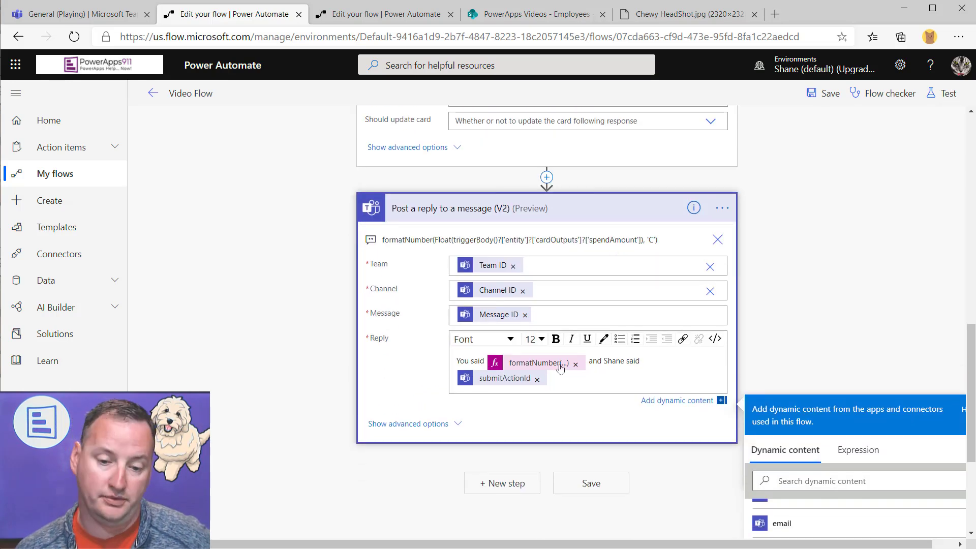
{"action": "scroll", "coordinate": [567, 368], "scroll_direction": "up", "scroll_amount": 8}
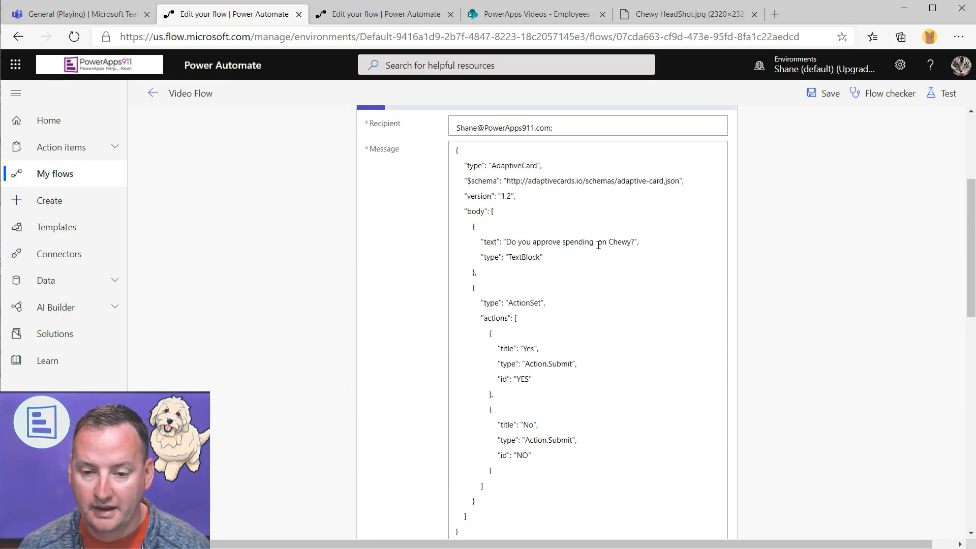
{"action": "left_click", "coordinate": [596, 242]}
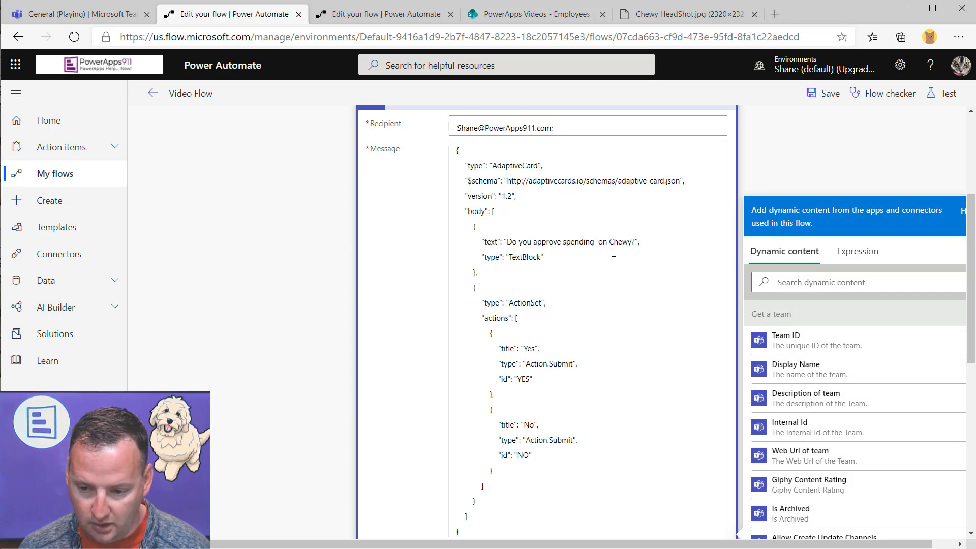
{"action": "left_click", "coordinate": [811, 283]}
{"action": "type", "text": "spe"}
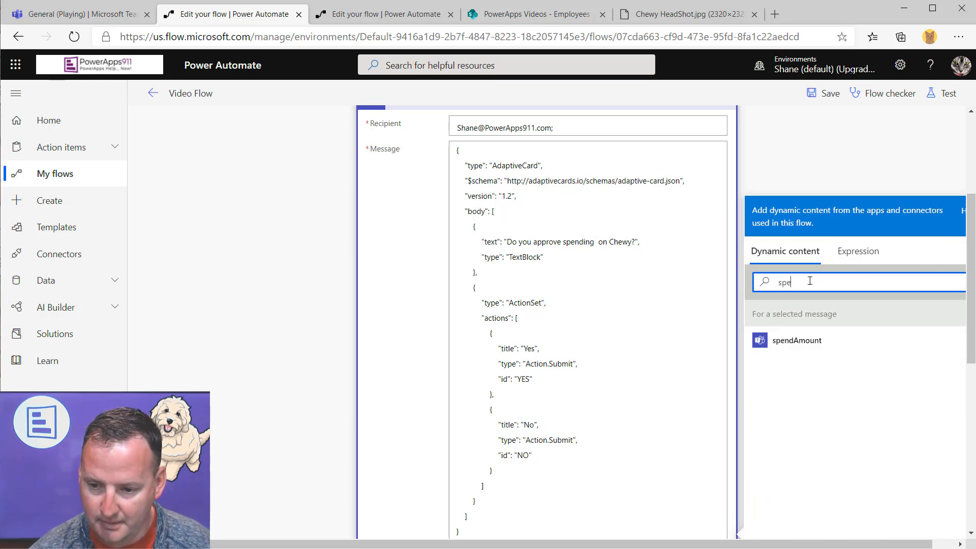
{"action": "left_click", "coordinate": [796, 340]}
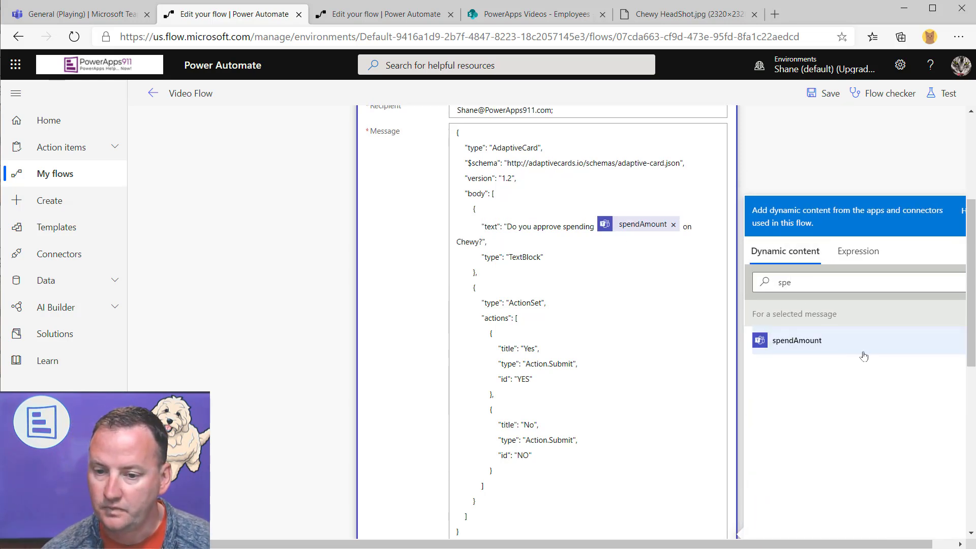
Insert the card answer into the reply text and start a test of the flow
{"action": "scroll", "coordinate": [643, 269], "scroll_direction": "down", "scroll_amount": 8}
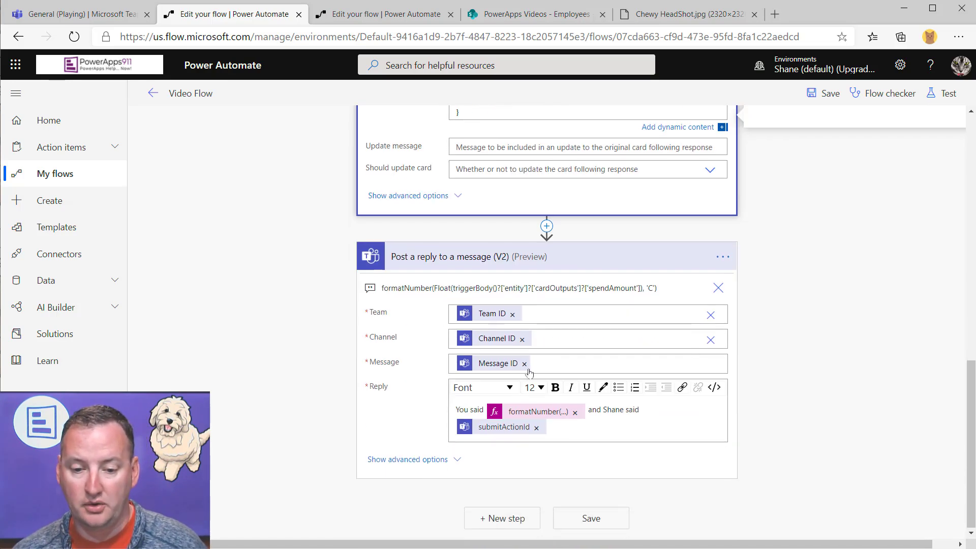
{"action": "left_click", "coordinate": [579, 428]}
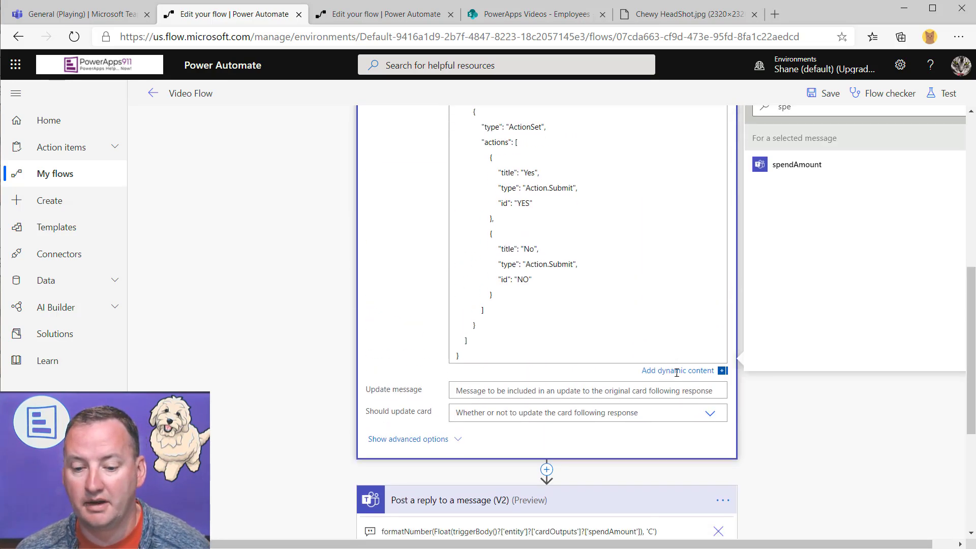
{"action": "scroll", "coordinate": [908, 415], "scroll_direction": "down", "scroll_amount": 10}
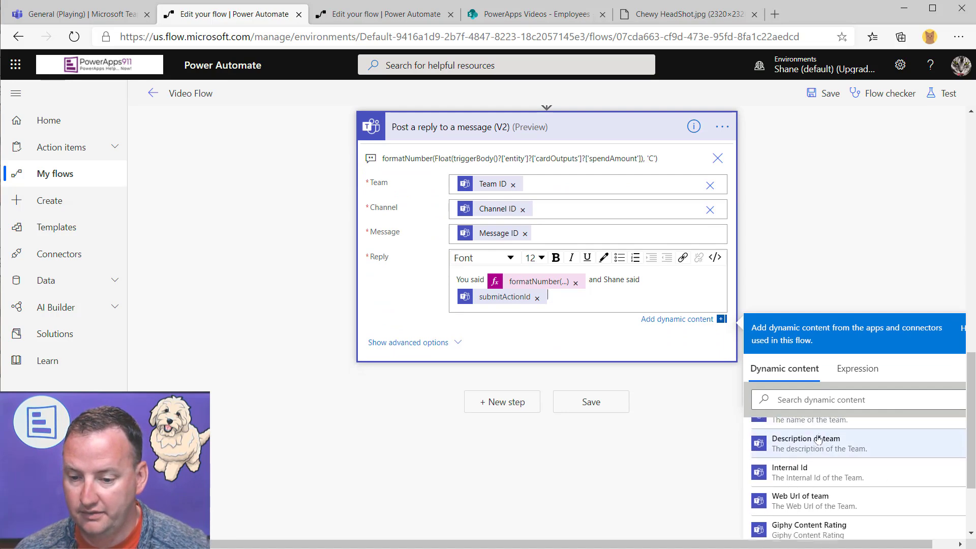
{"action": "scroll", "coordinate": [808, 376], "scroll_direction": "up", "scroll_amount": 6}
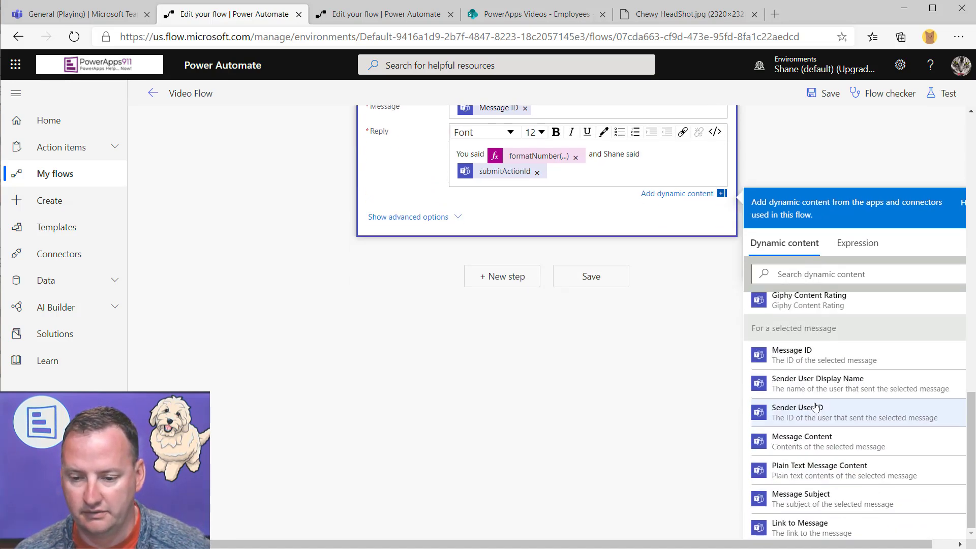
{"action": "scroll", "coordinate": [822, 385], "scroll_direction": "up", "scroll_amount": 5}
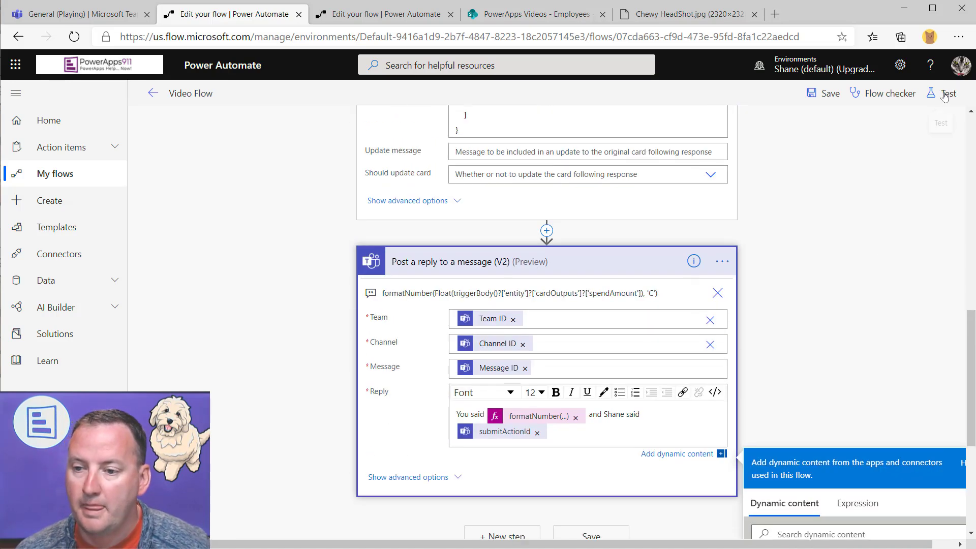
{"action": "left_click", "coordinate": [947, 93]}
Save and rerun the flow with the latest successful run's data, then bring Teams forward
{"action": "left_click", "coordinate": [814, 161]}
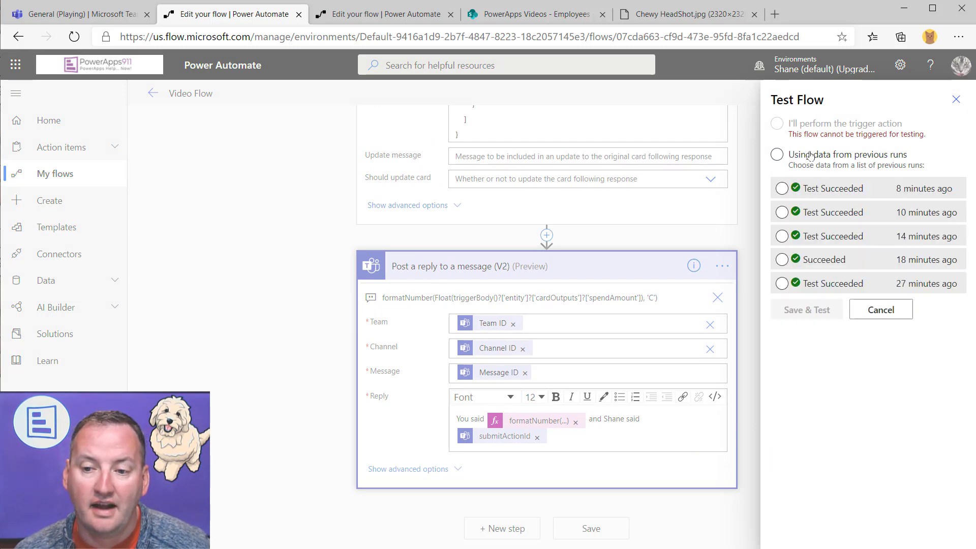
{"action": "left_click", "coordinate": [813, 189]}
{"action": "left_click", "coordinate": [808, 311]}
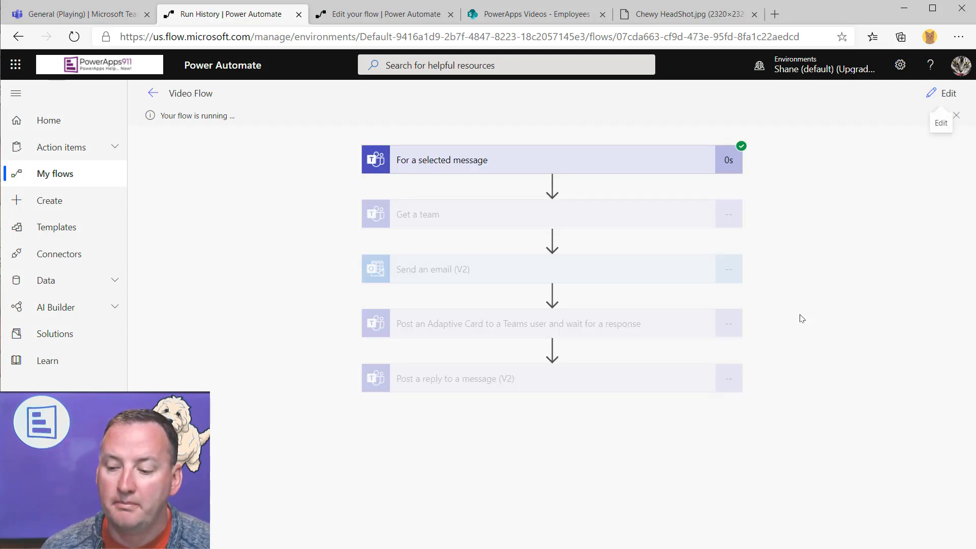
{"action": "key", "text": "alt+Tab"}
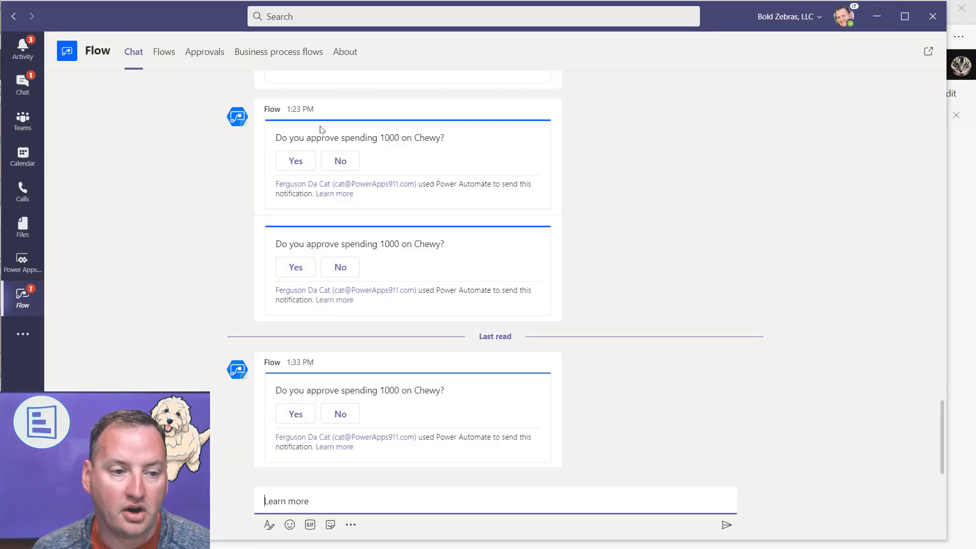
Approve the 1000 spend with Yes, check the General channel reply, then return to run history
{"action": "left_click", "coordinate": [305, 418]}
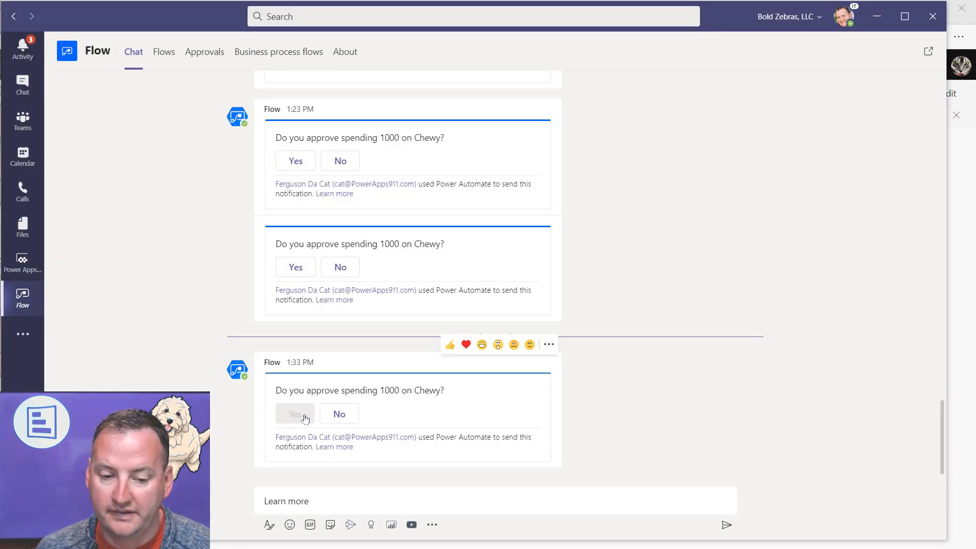
{"action": "left_click", "coordinate": [879, 18]}
{"action": "left_click", "coordinate": [94, 15]}
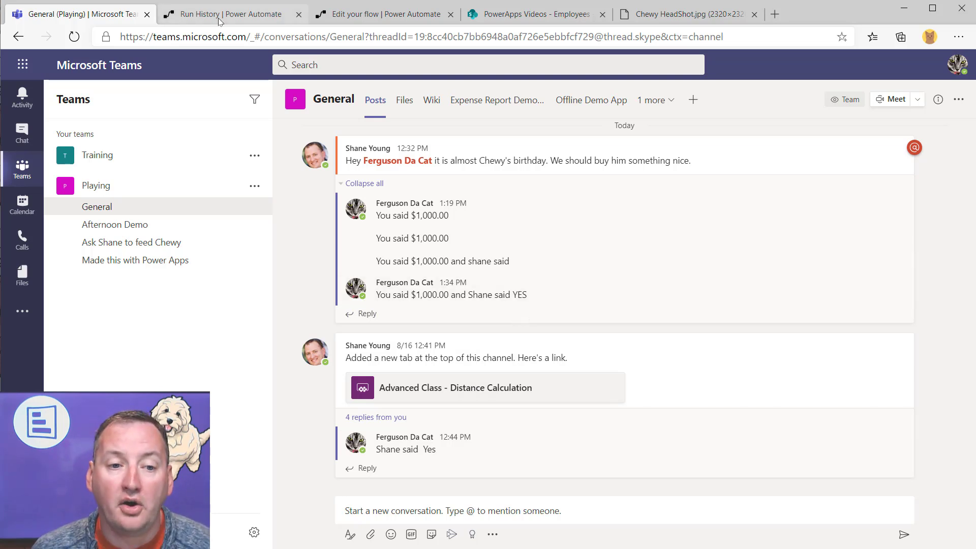
{"action": "left_click", "coordinate": [236, 18]}
Set the card's update message to 'Thanks for providing feedback' and Should update card to Yes
{"action": "left_click", "coordinate": [943, 93]}
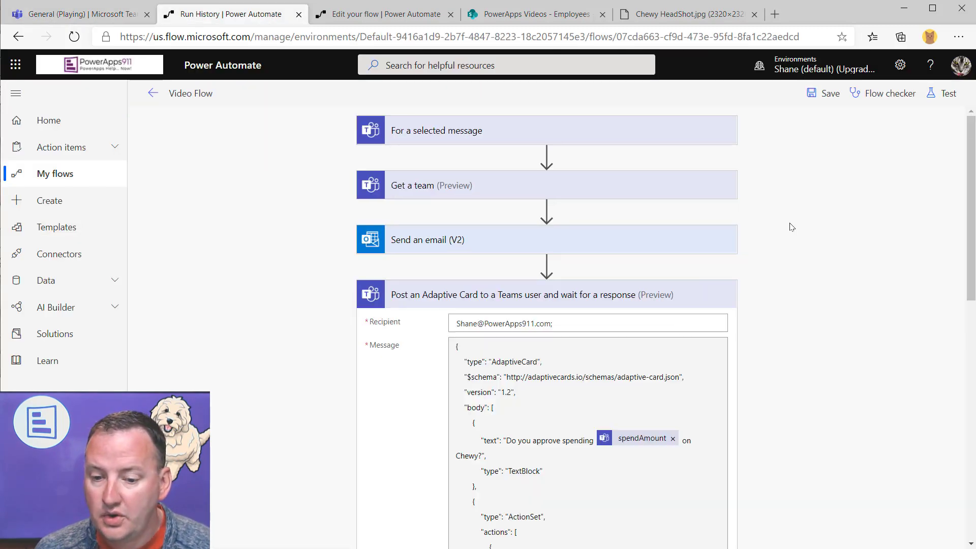
{"action": "scroll", "coordinate": [742, 357], "scroll_direction": "down", "scroll_amount": 3}
{"action": "scroll", "coordinate": [589, 351], "scroll_direction": "down", "scroll_amount": 3}
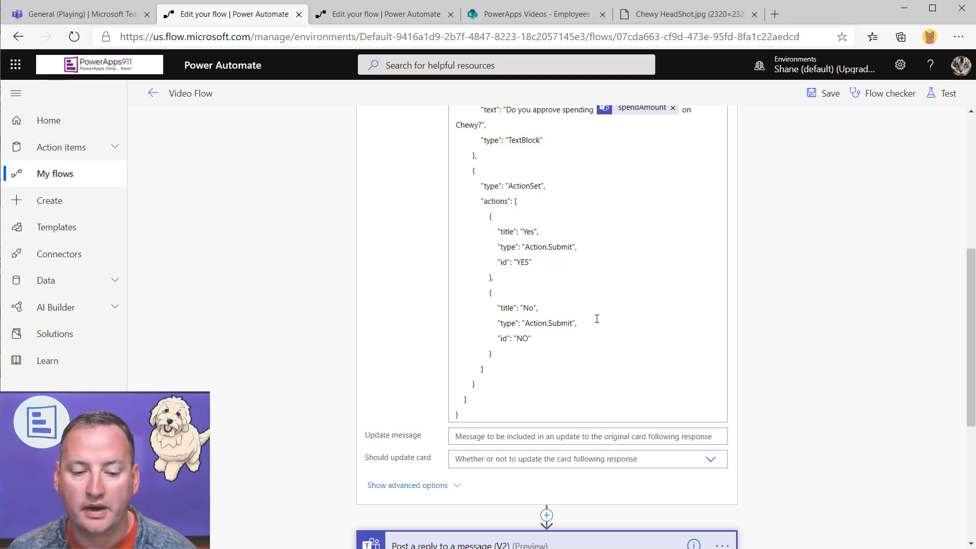
{"action": "scroll", "coordinate": [502, 362], "scroll_direction": "down", "scroll_amount": 1}
{"action": "left_click", "coordinate": [542, 368]}
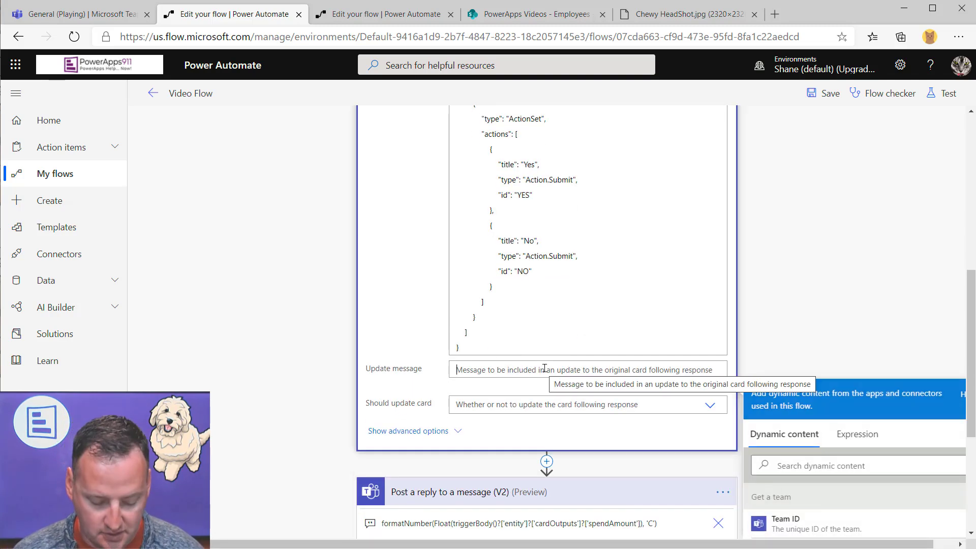
{"action": "type", "text": "Thanks for"}
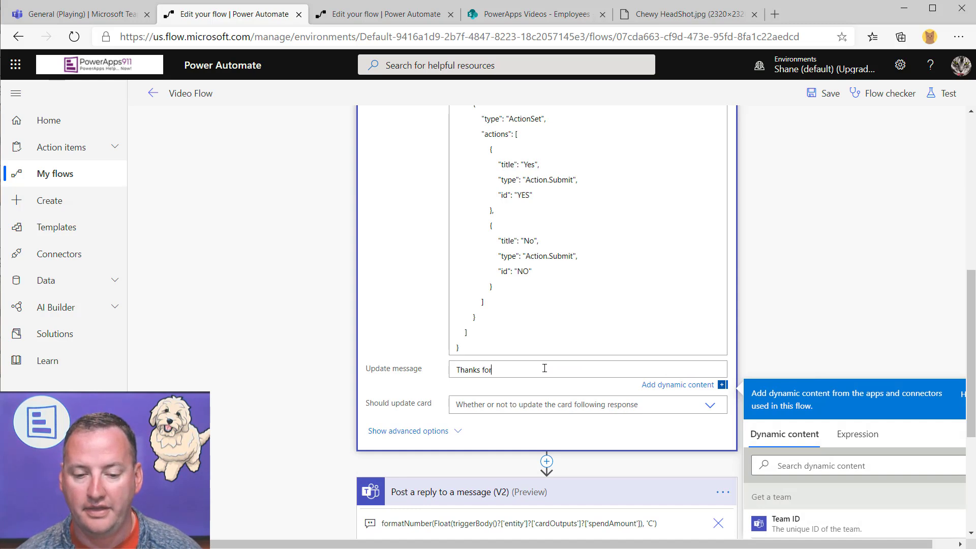
{"action": "type", "text": " providing feedback"}
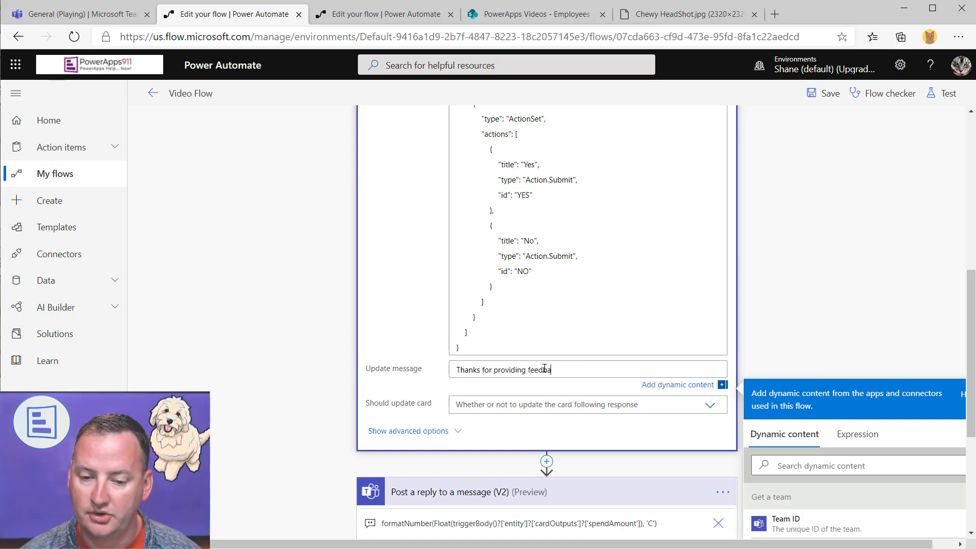
{"action": "left_click", "coordinate": [570, 401]}
{"action": "left_click", "coordinate": [497, 436]}
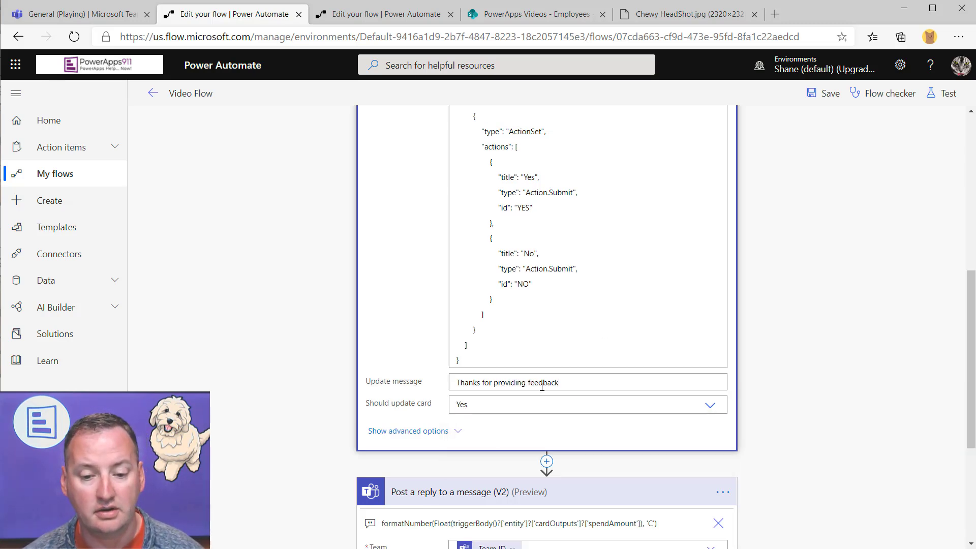
Save and test the edited flow, then bring the Teams chat with the new card forward
{"action": "left_click", "coordinate": [943, 93]}
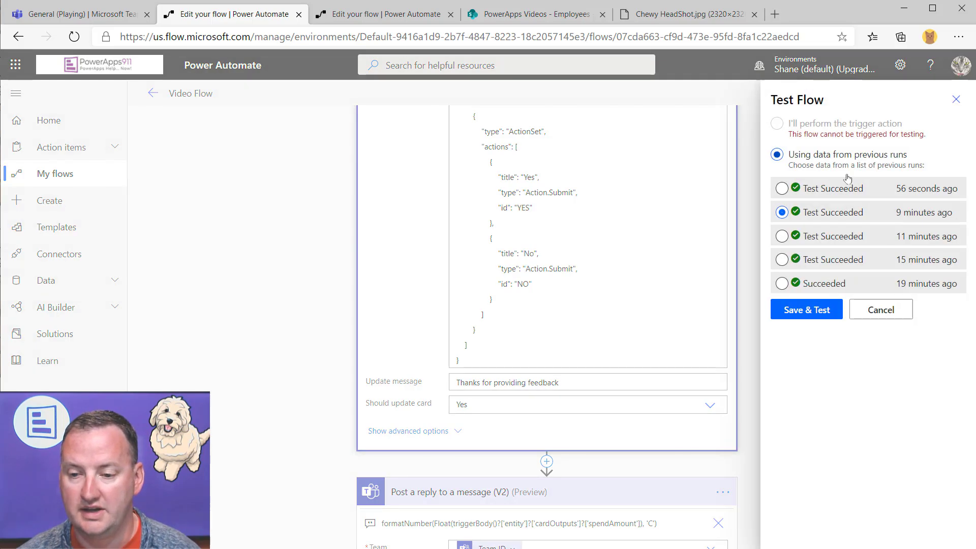
{"action": "left_click", "coordinate": [808, 314]}
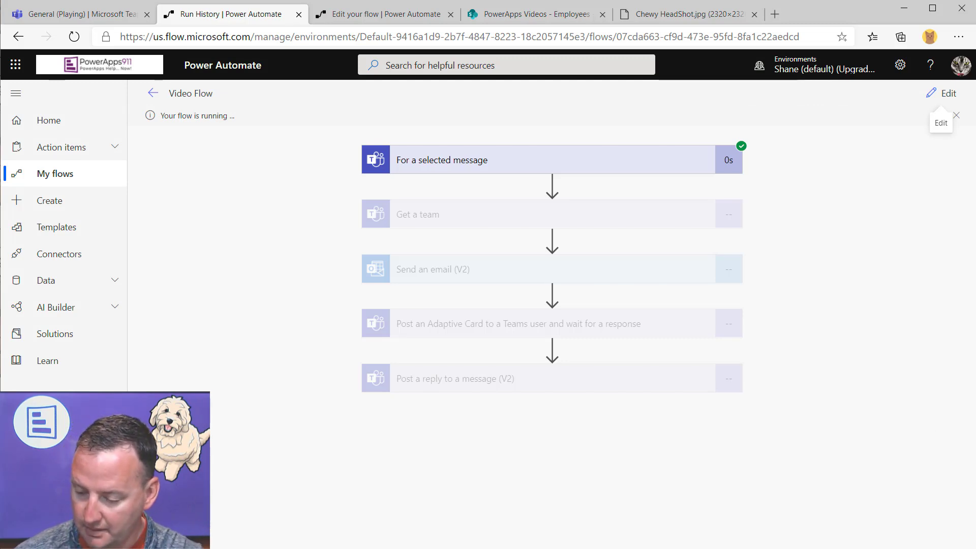
{"action": "key", "text": "alt+Tab"}
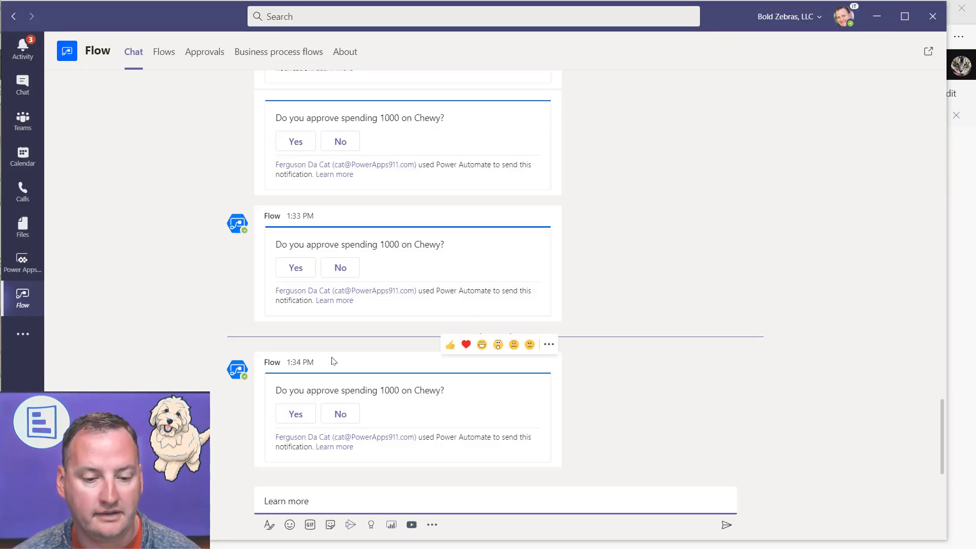
Decline the 1000 spend with No on the newest card, then return to the flow's run history
{"action": "left_click", "coordinate": [341, 417]}
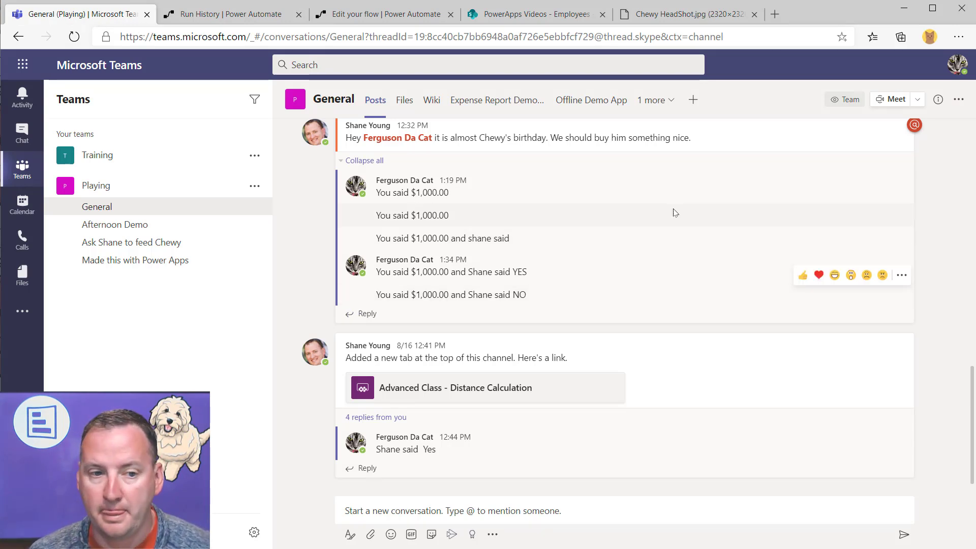
{"action": "left_click", "coordinate": [255, 16]}
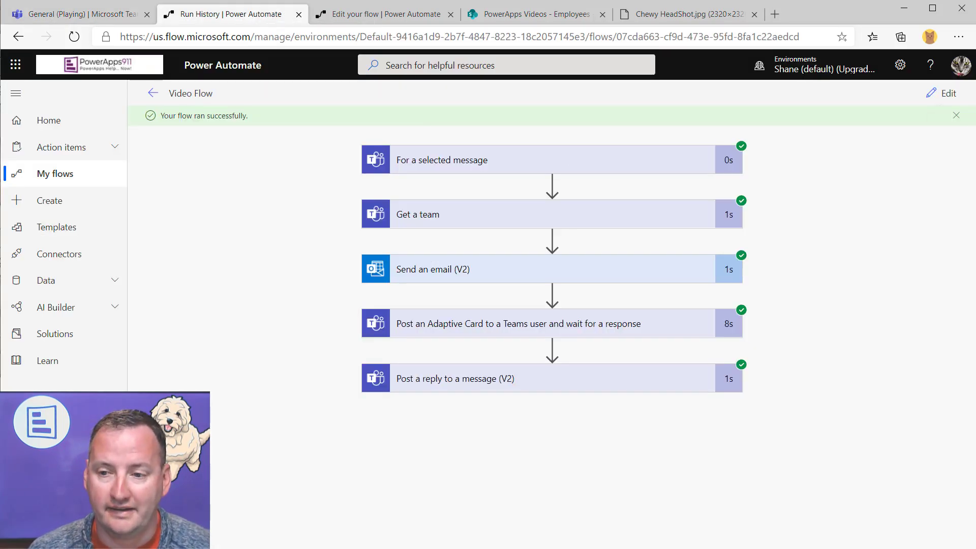
Collapse the adaptive card and reply actions, then add a new step browsing Microsoft Teams actions
{"action": "left_click", "coordinate": [941, 93]}
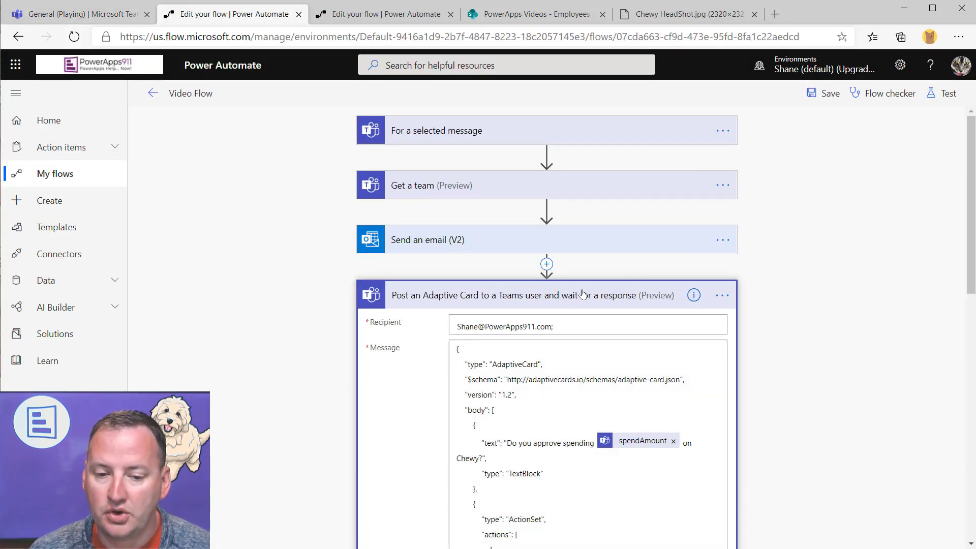
{"action": "left_click", "coordinate": [550, 295]}
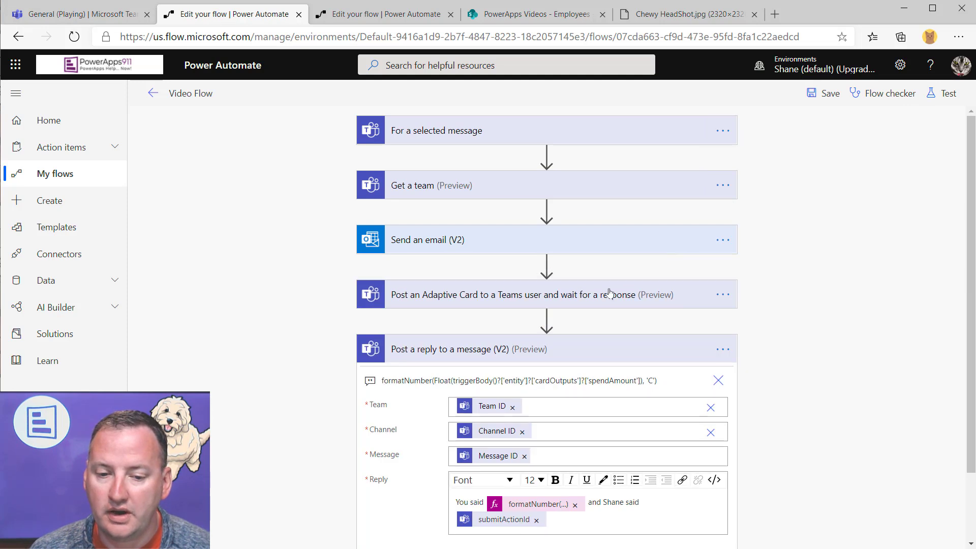
{"action": "left_click", "coordinate": [576, 351]}
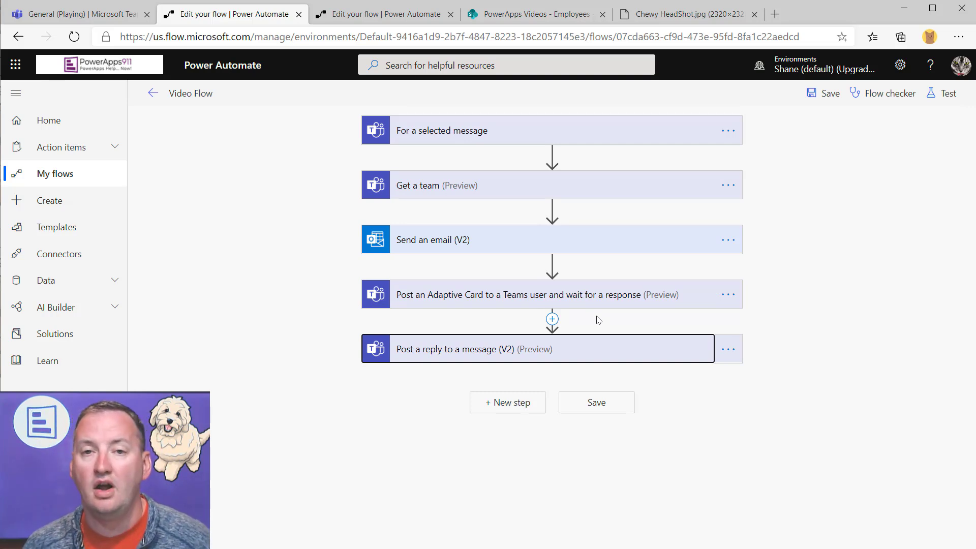
{"action": "left_click", "coordinate": [514, 403]}
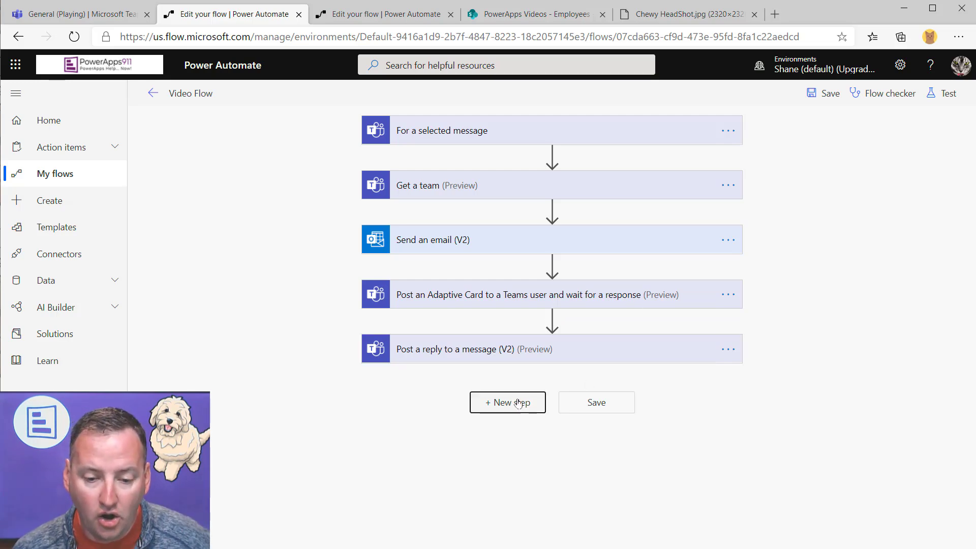
{"action": "left_click", "coordinate": [693, 375]}
{"action": "scroll", "coordinate": [824, 311], "scroll_direction": "down", "scroll_amount": 3}
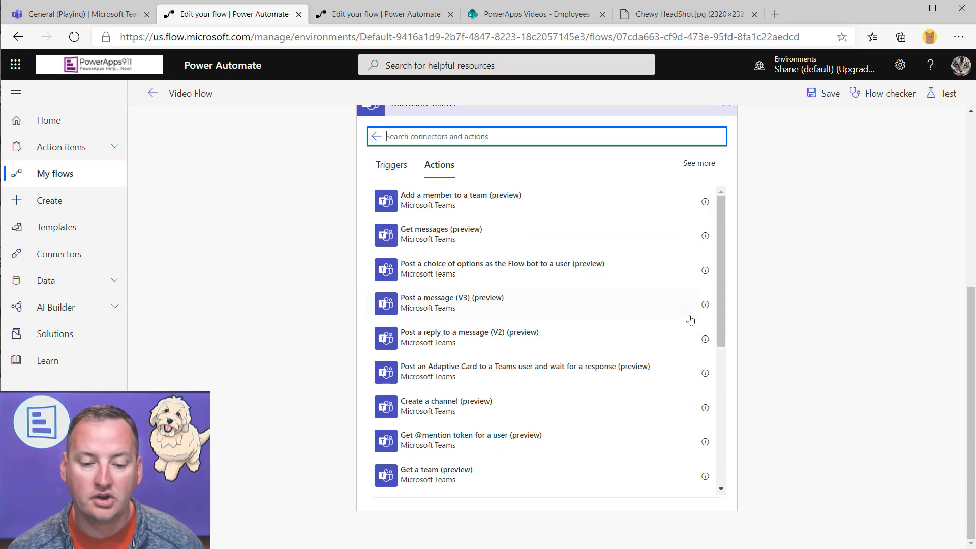
{"action": "scroll", "coordinate": [684, 323], "scroll_direction": "down", "scroll_amount": 5}
{"action": "scroll", "coordinate": [675, 333], "scroll_direction": "up", "scroll_amount": 5}
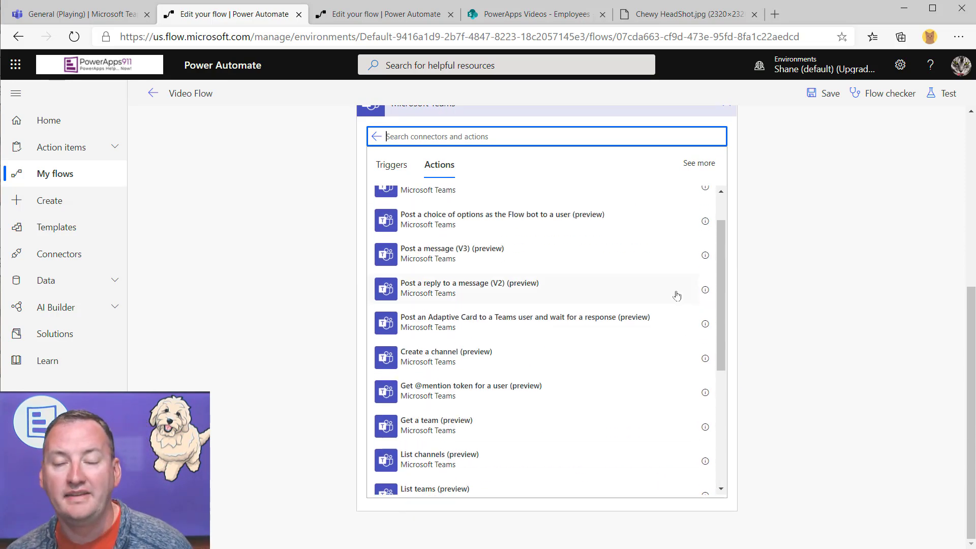
{"action": "scroll", "coordinate": [676, 296], "scroll_direction": "up", "scroll_amount": 1}
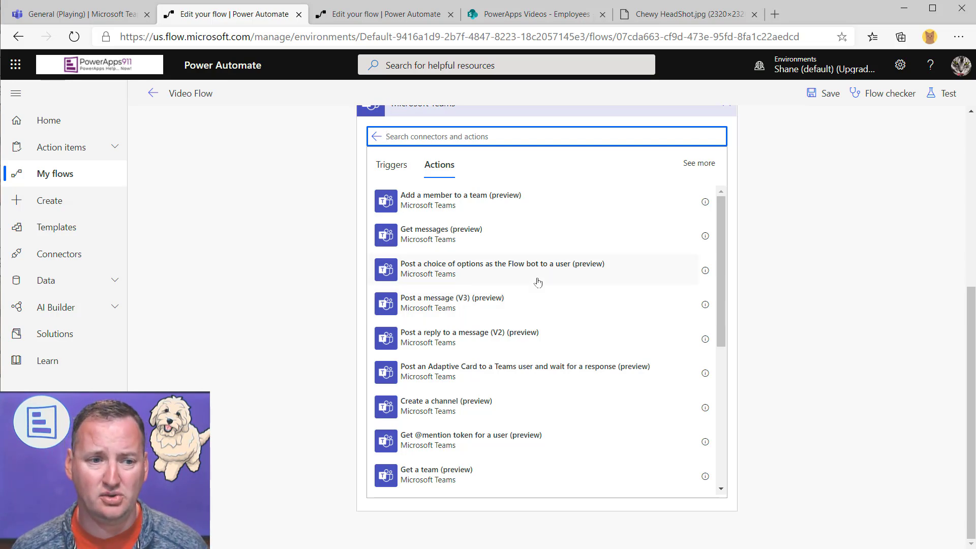
Run the Add a to-do action from a channel post's More actions menu
{"action": "left_click", "coordinate": [108, 13]}
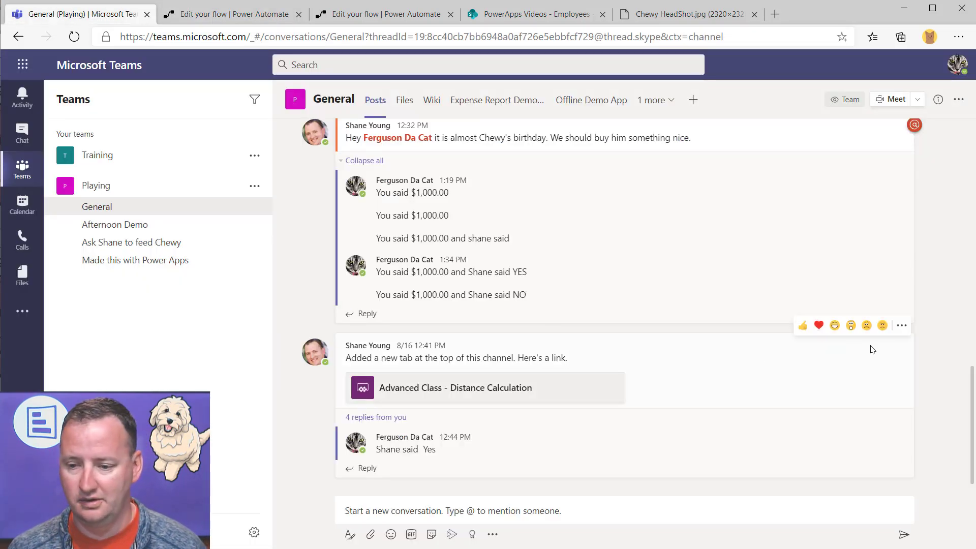
{"action": "left_click", "coordinate": [901, 326]}
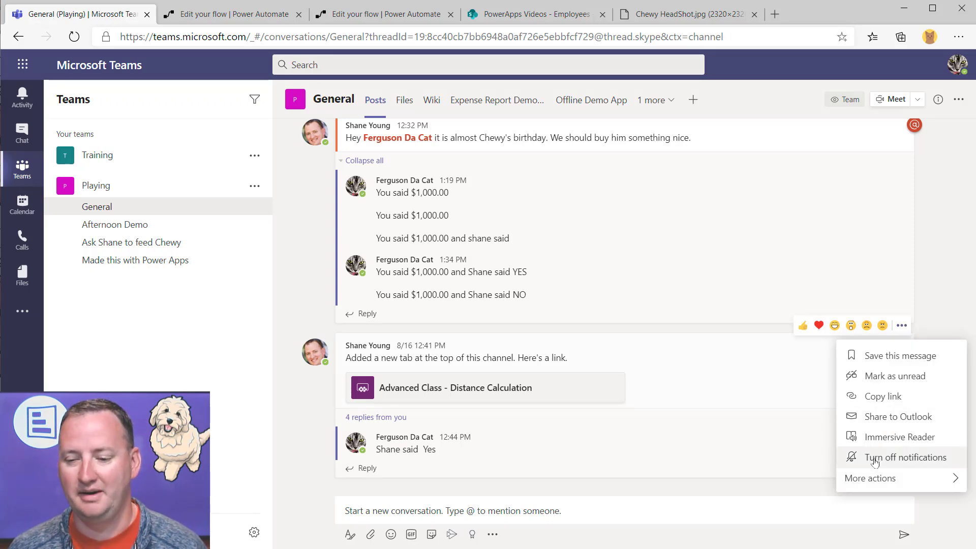
{"action": "mouse_move", "coordinate": [877, 480]}
{"action": "left_click", "coordinate": [762, 421]}
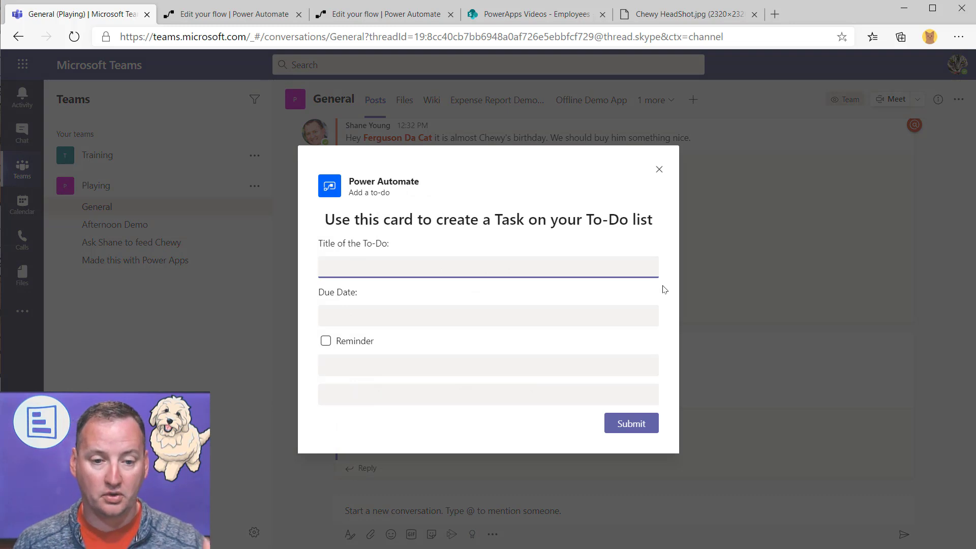